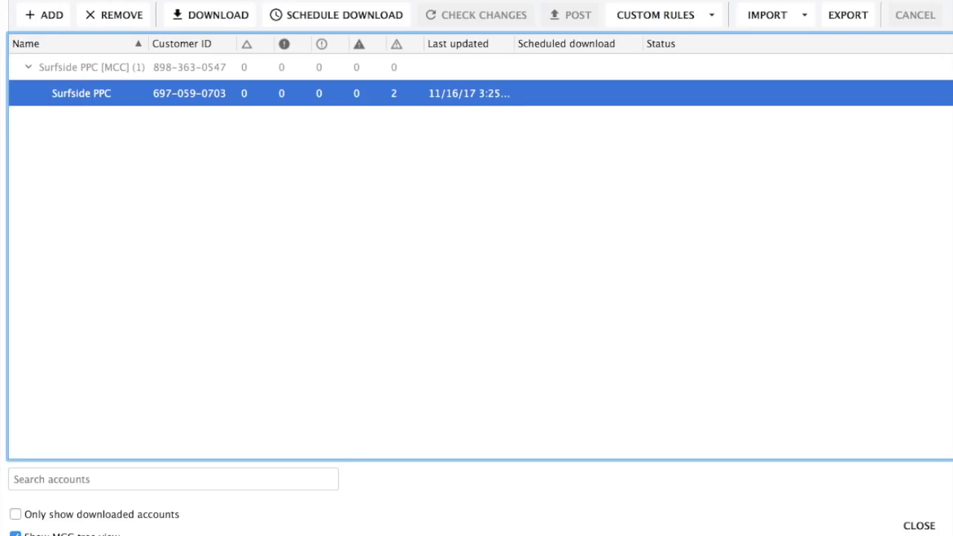
# Dismiss the account sign-in and download all campaigns of the Surfside PPC account.
pyautogui.click(42, 14)
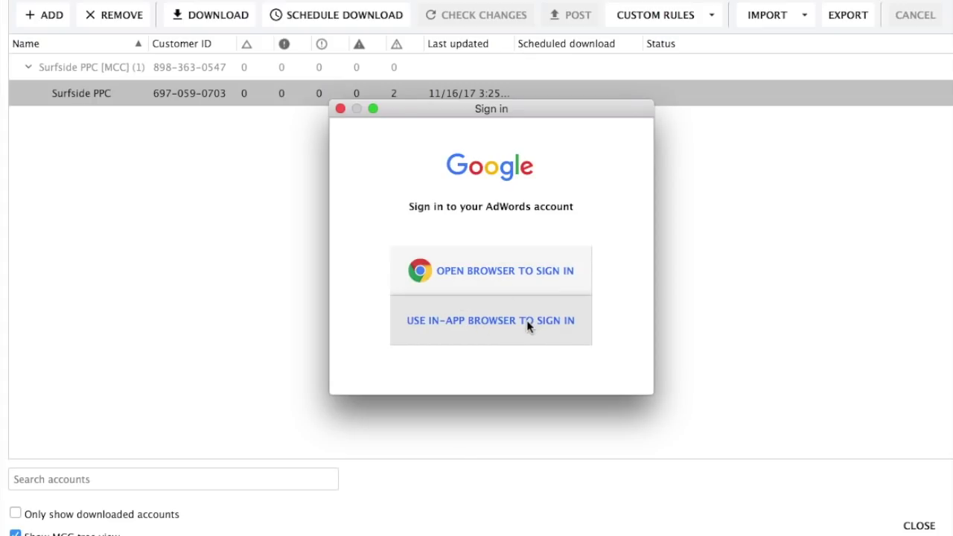
pyautogui.click(340, 109)
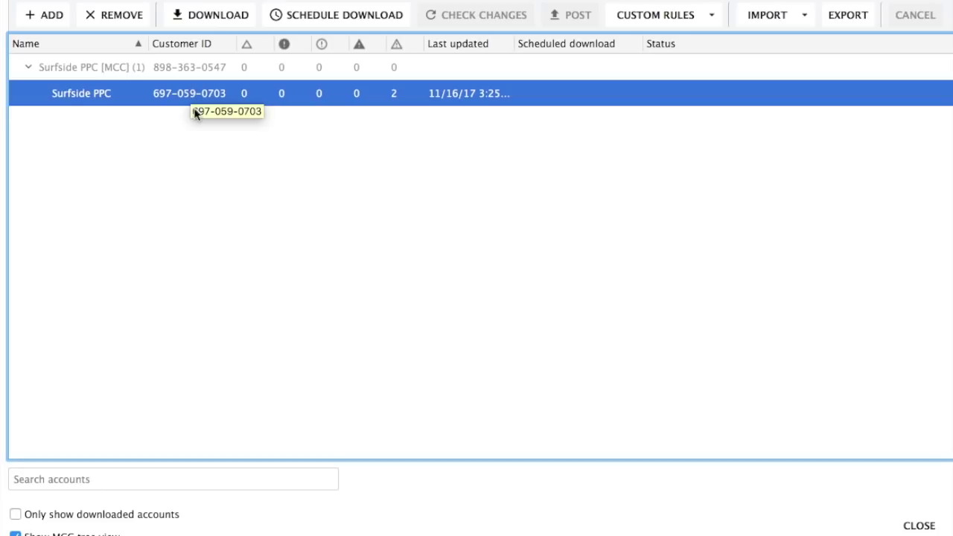
pyautogui.click(172, 21)
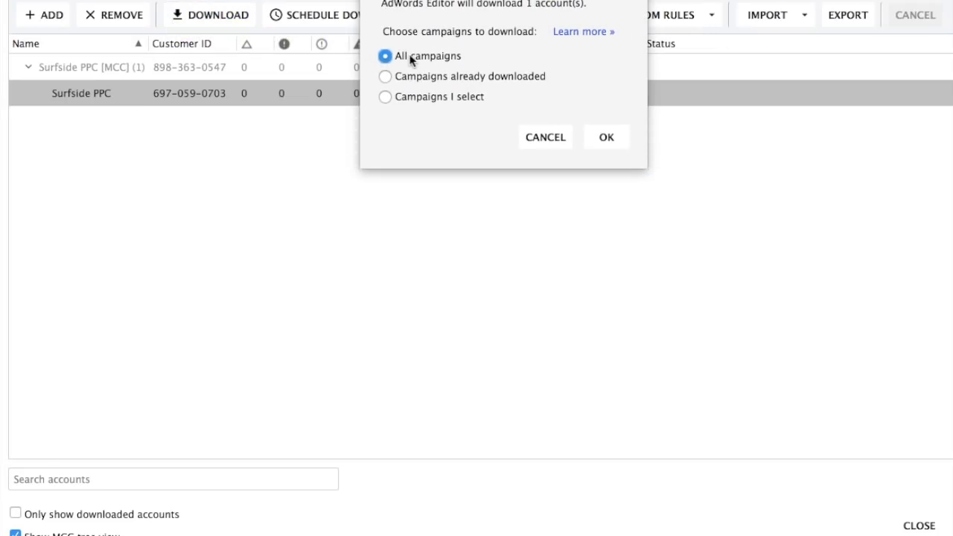
pyautogui.click(606, 138)
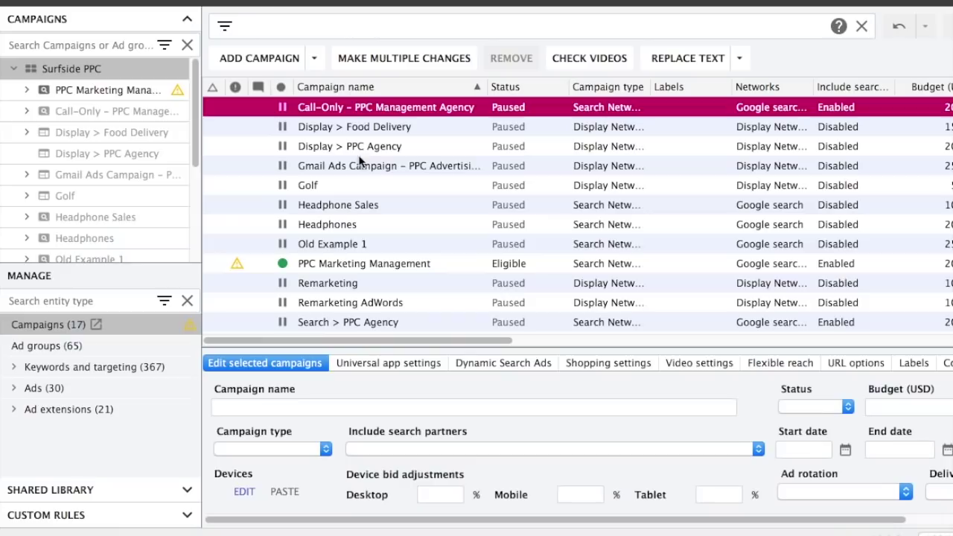
# Sort the campaign list by status with enabled campaigns first, and adjust the editor window's width to fit the screen.
pyautogui.click(283, 87)
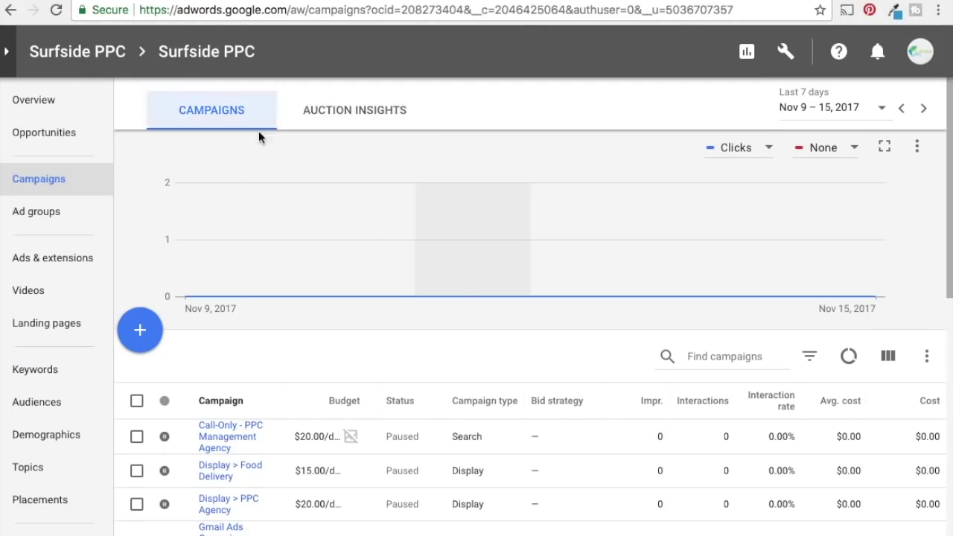
pyautogui.scroll(-3, 457, 310)
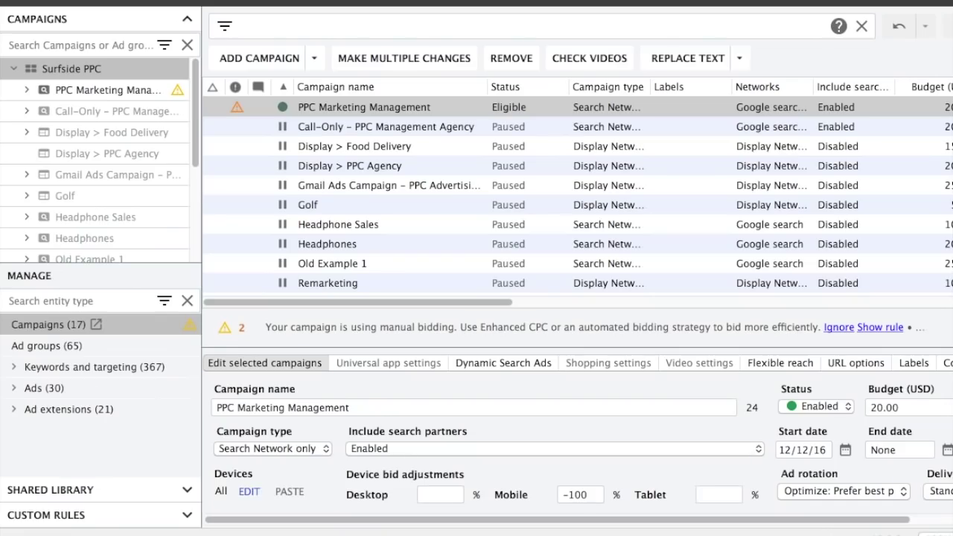
pyautogui.click(861, 81)
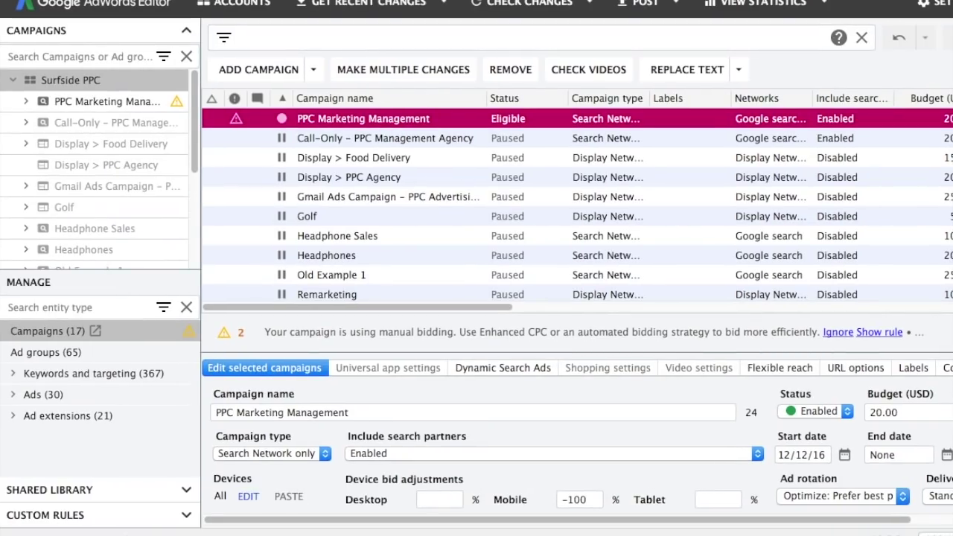
pyautogui.moveTo(952, 53); pyautogui.dragTo(950, 53)
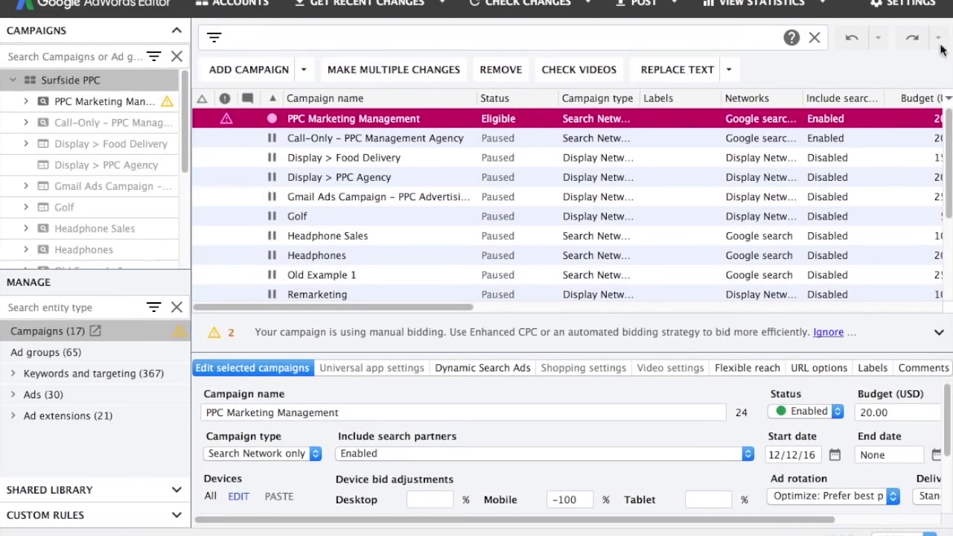
pyautogui.moveTo(2, 228); pyautogui.dragTo(6, 229)
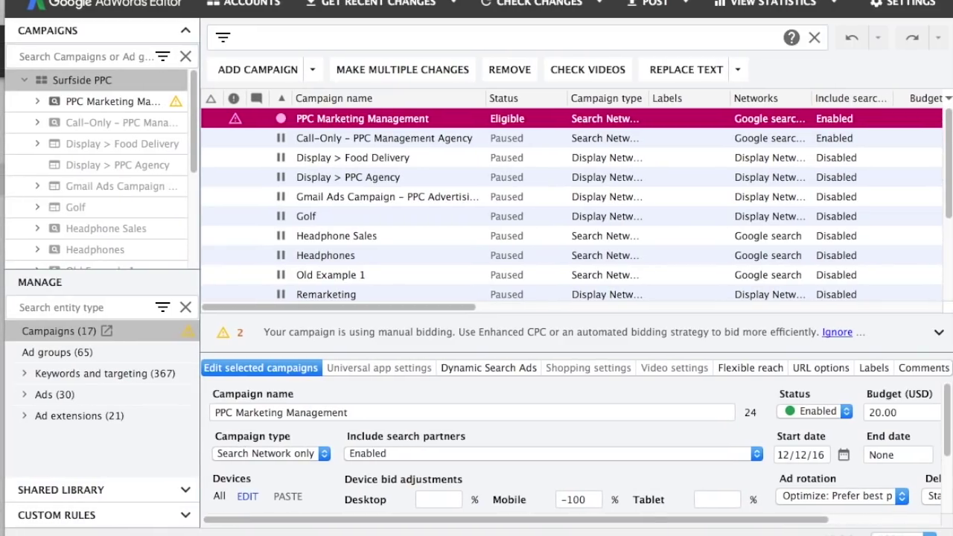
pyautogui.click(325, 217)
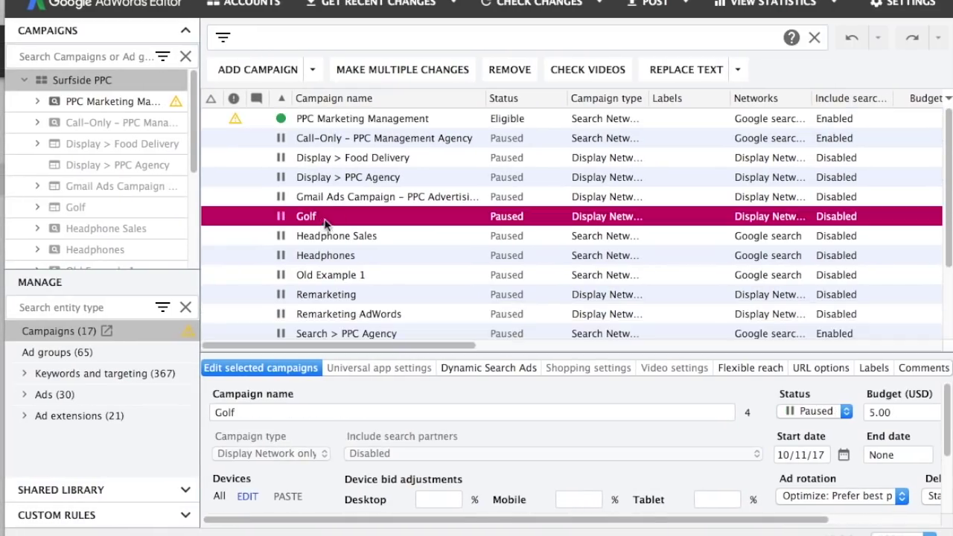
pyautogui.click(361, 9)
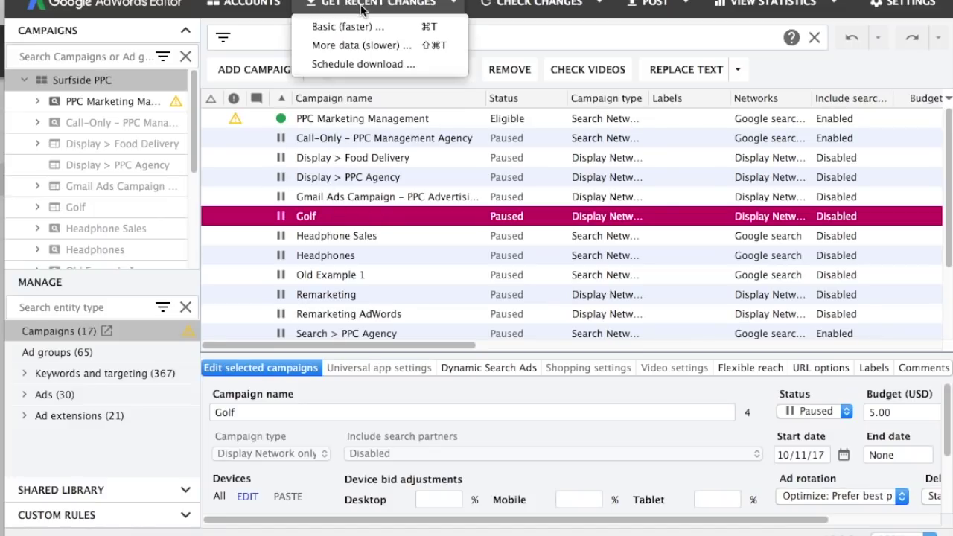
pyautogui.click(370, 48)
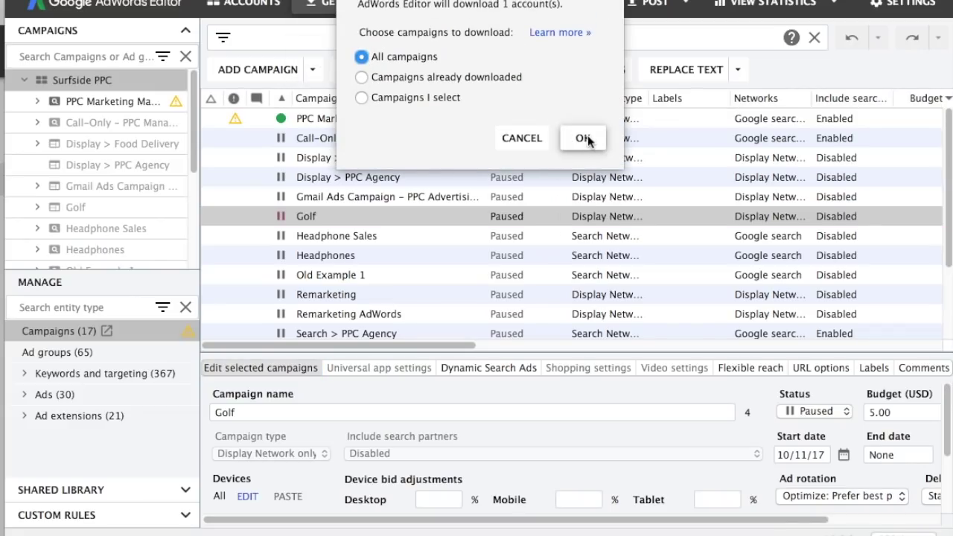
pyautogui.click(519, 138)
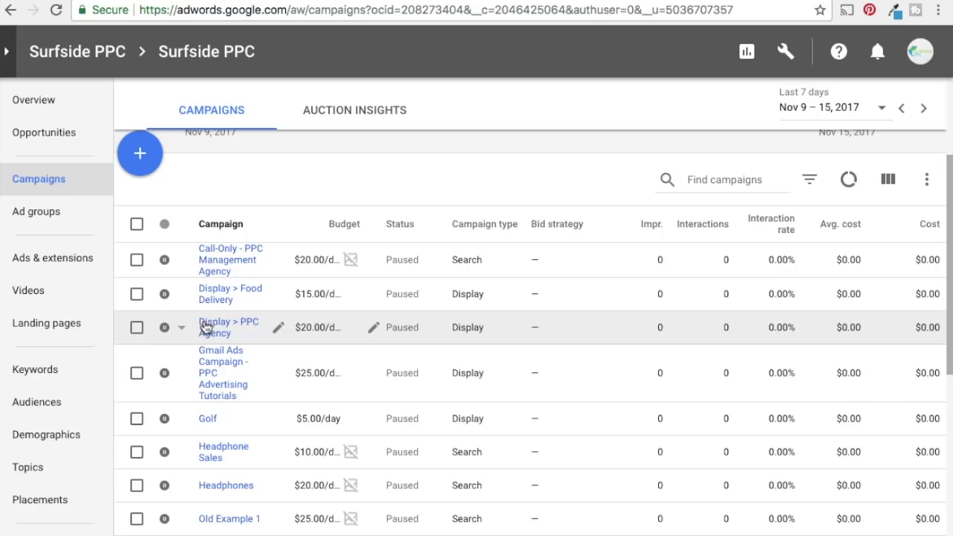
# Enable the paused Display > PPC Agency campaign in the AdWords web interface in Chrome.
pyautogui.click(181, 331)
pyautogui.click(192, 336)
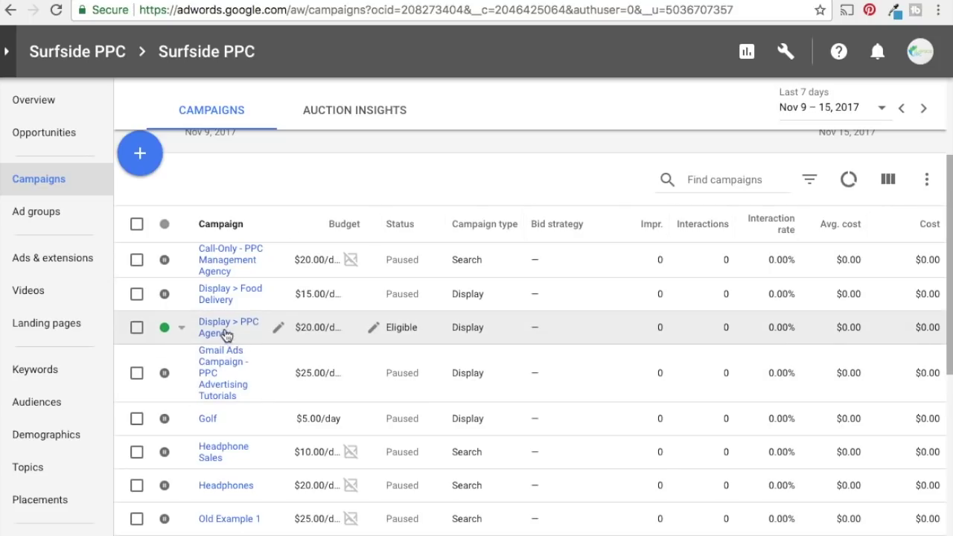
pyautogui.scroll(2, 346, 195)
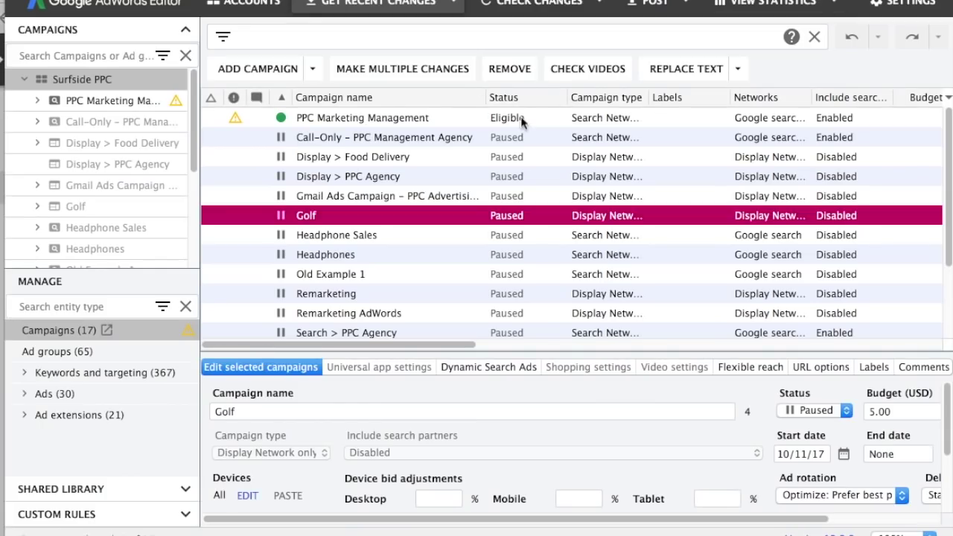
# In AdWords Editor, get recent changes with more data for all campaigns, and finish reviewing the downloaded changes.
pyautogui.click(415, 7)
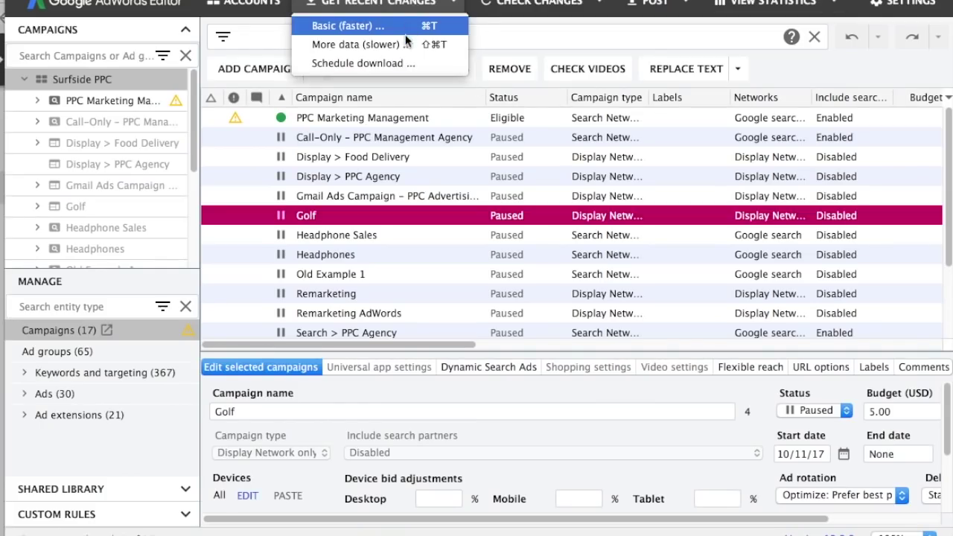
pyautogui.click(378, 47)
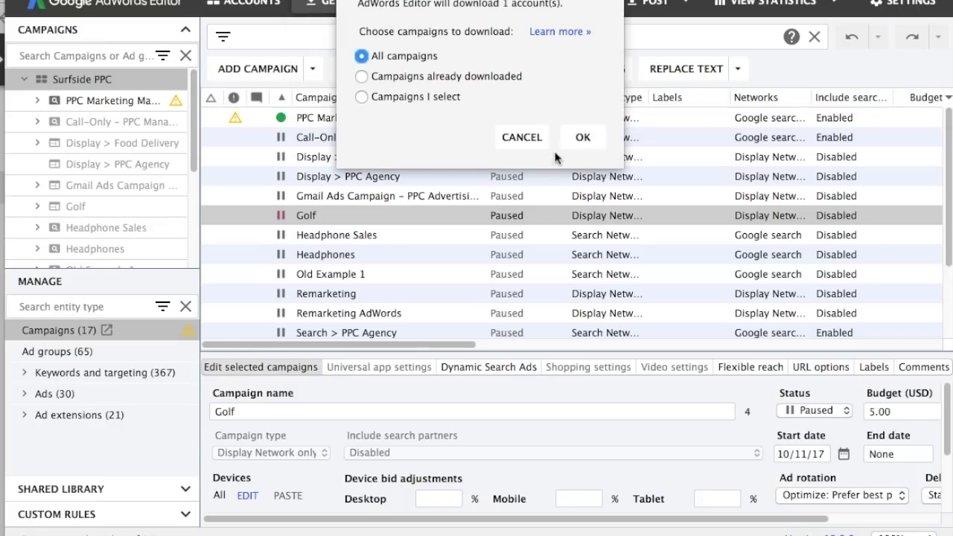
pyautogui.click(580, 137)
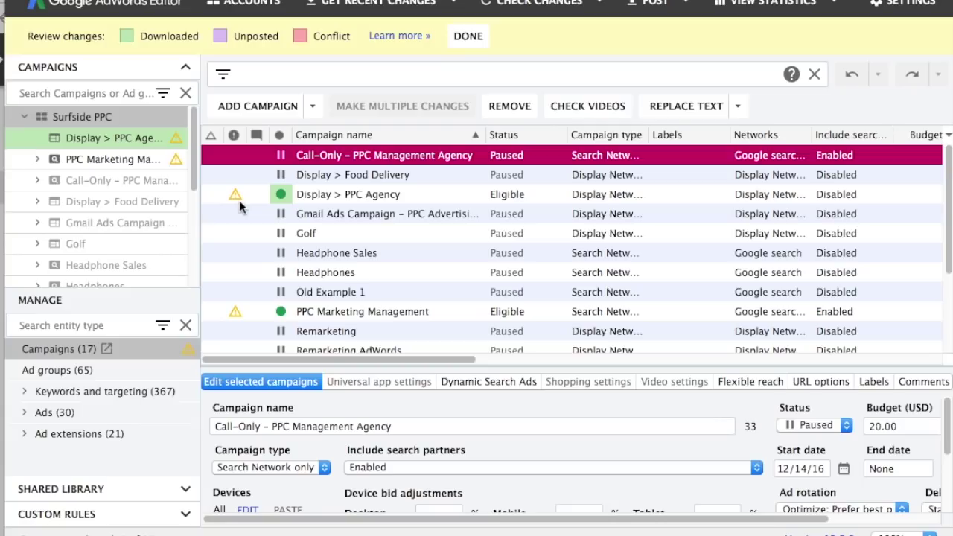
pyautogui.moveTo(239, 206)
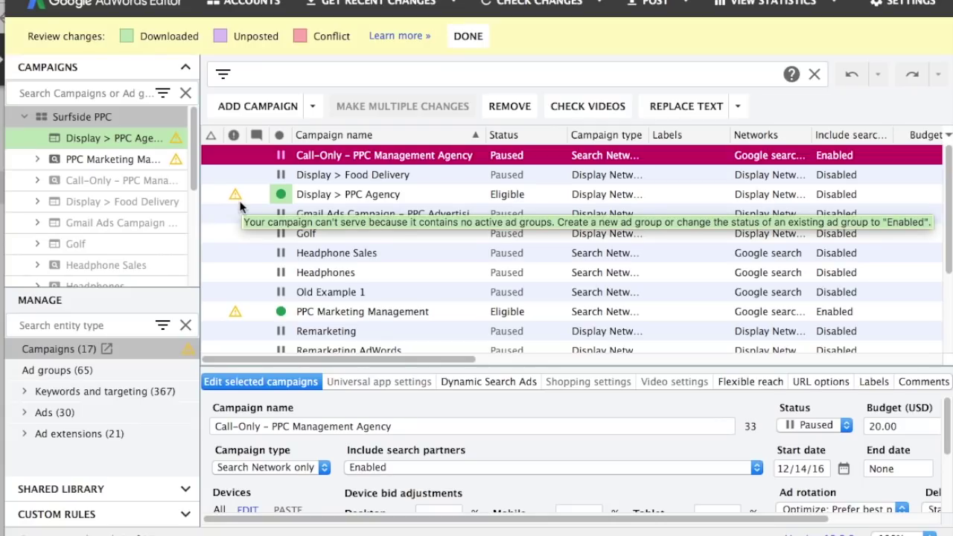
pyautogui.click(467, 37)
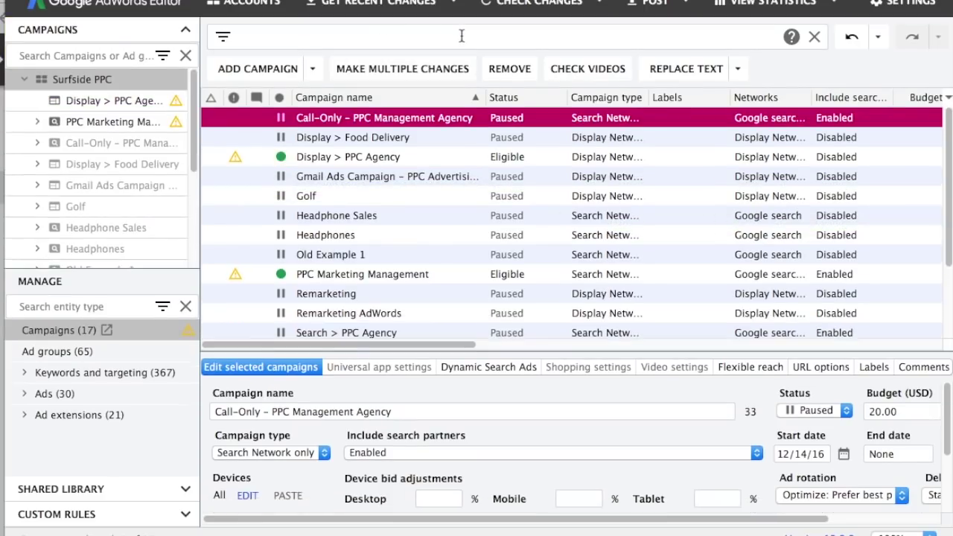
# Examine the warnings on the Display > PPC Agency and PPC Marketing Management campaigns, sorting the list by status.
pyautogui.click(324, 160)
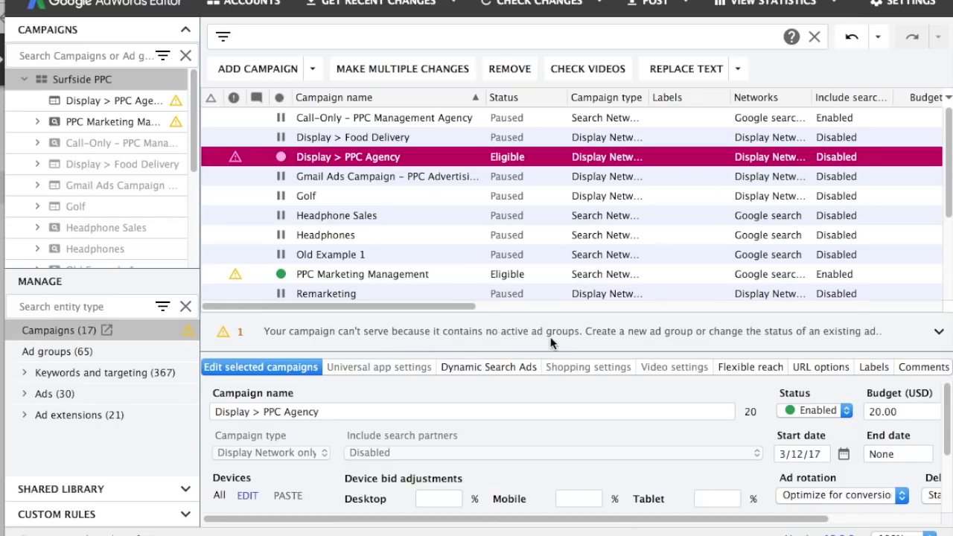
pyautogui.click(440, 274)
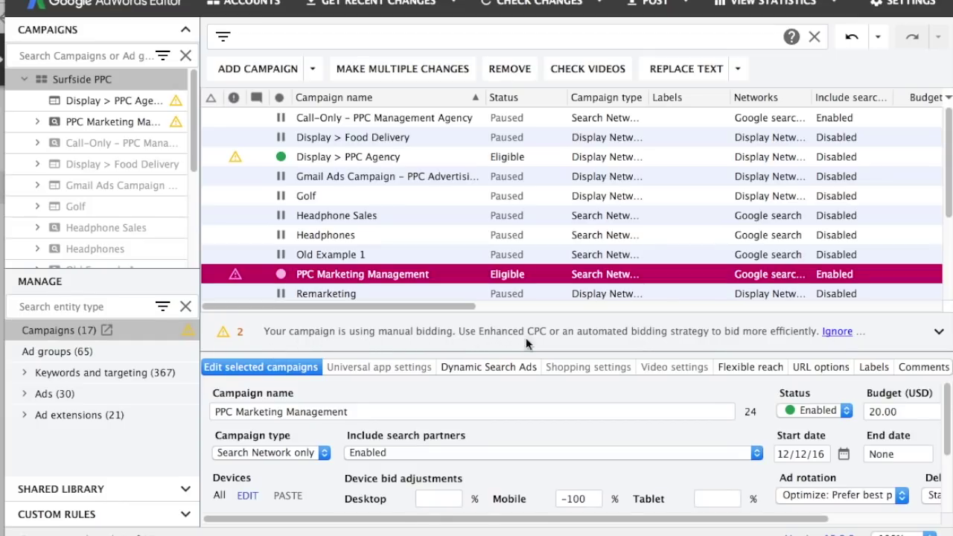
pyautogui.click(281, 101)
pyautogui.click(333, 178)
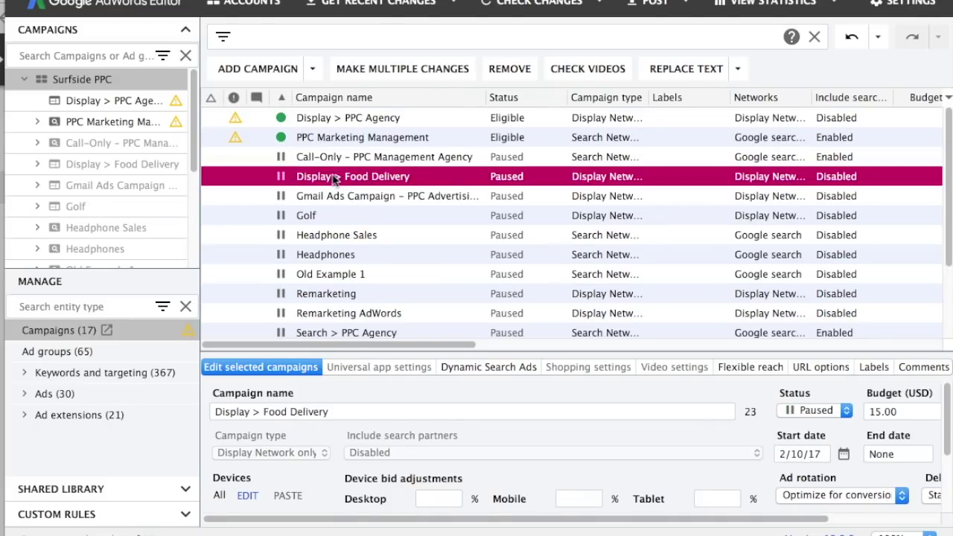
pyautogui.click(364, 141)
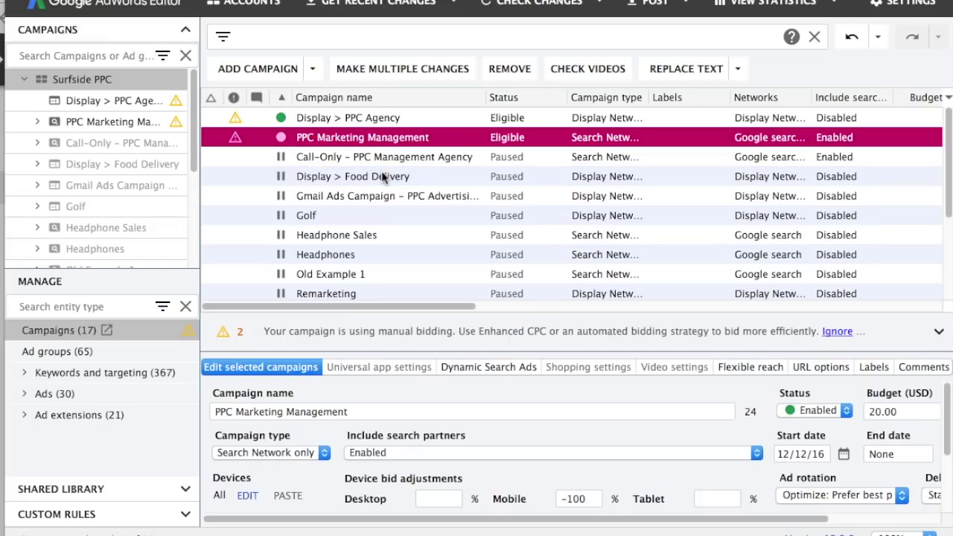
# Pause the Display > PPC Agency campaign in the campaign list.
pyautogui.click(374, 120)
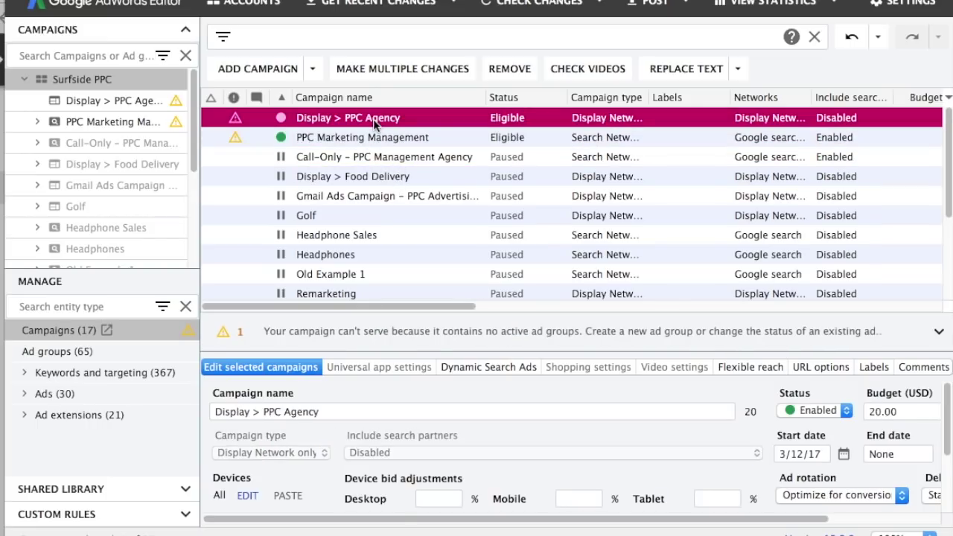
pyautogui.rightClick(375, 122)
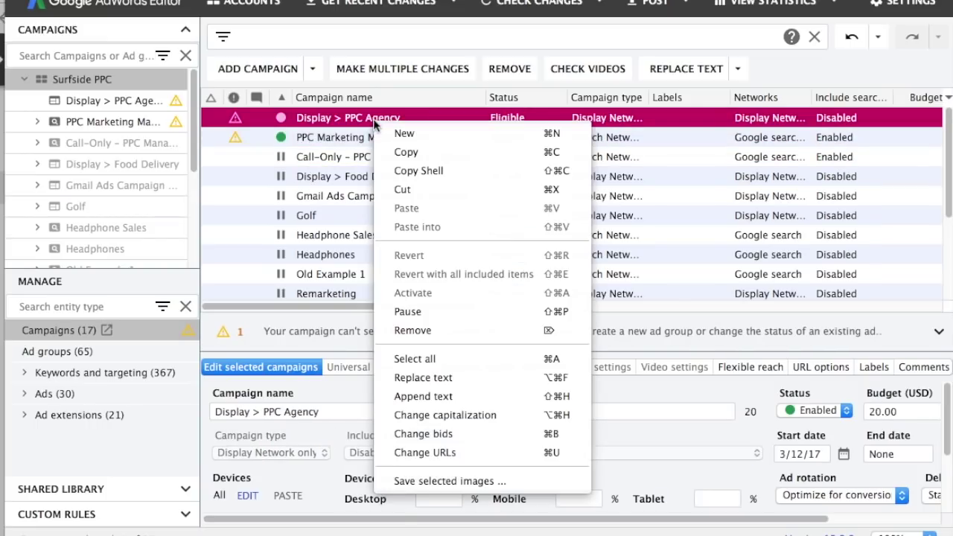
pyautogui.click(450, 312)
pyautogui.click(437, 201)
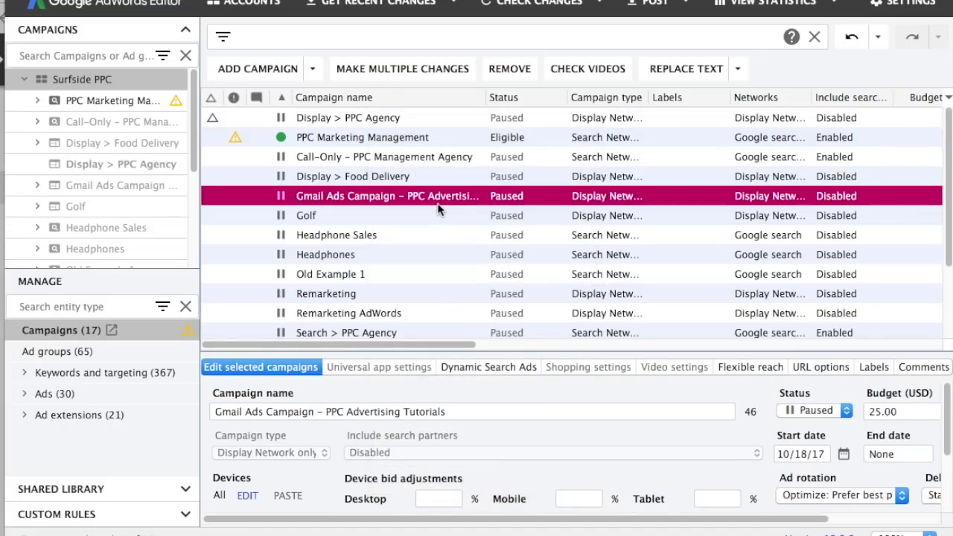
# Post the local changes in all campaigns to AdWords and close the posting summary.
pyautogui.click(653, 3)
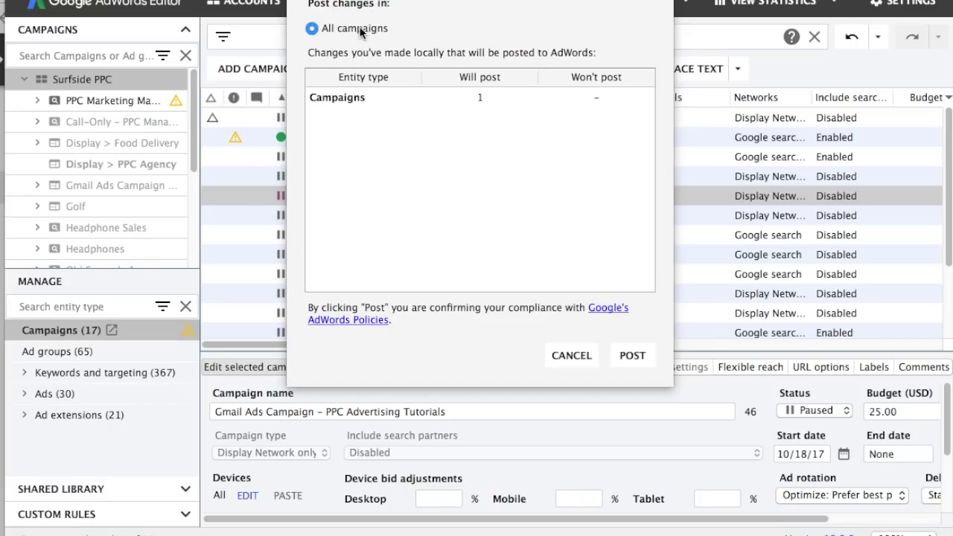
pyautogui.click(629, 358)
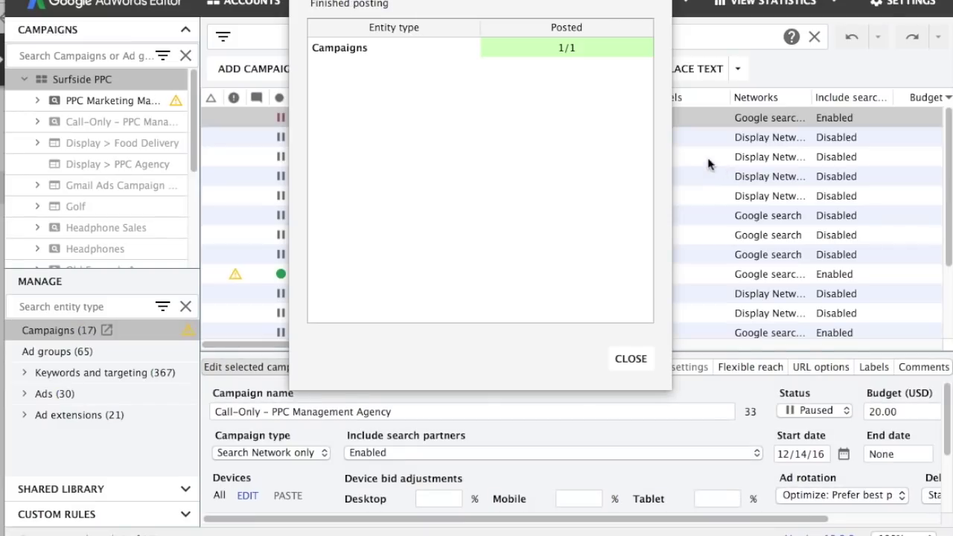
pyautogui.click(631, 358)
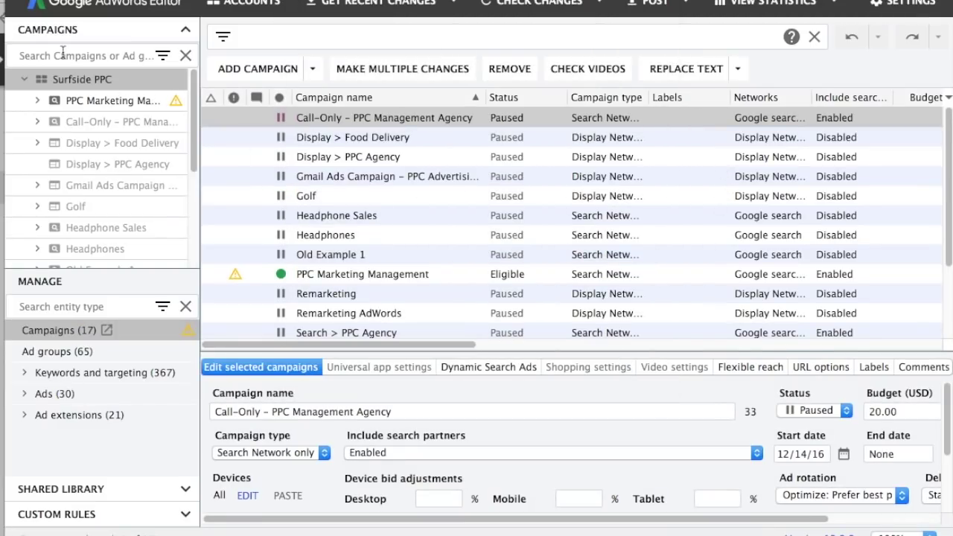
# Switch to AdWords in Chrome and reload the campaigns page to check the status of Display > PPC Agency.
pyautogui.click(3, 18)
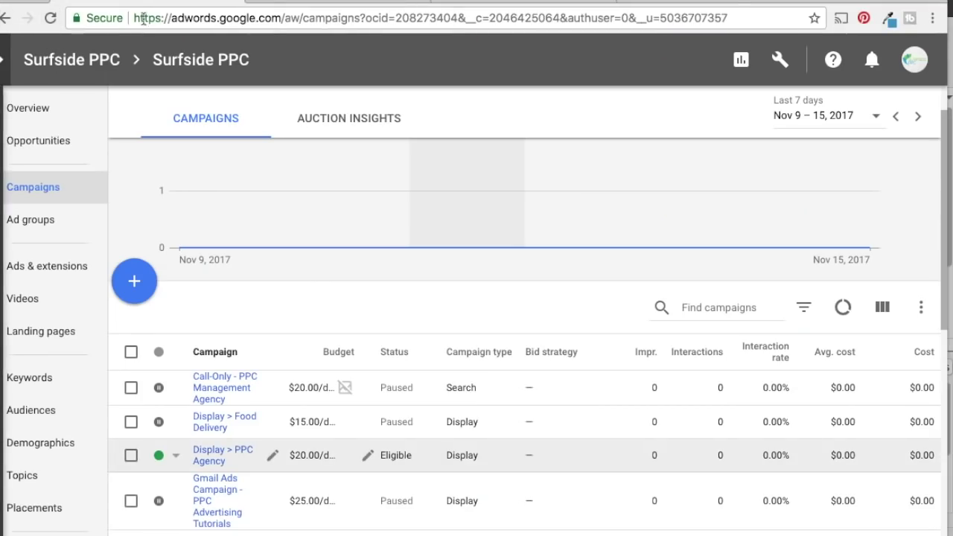
pyautogui.click(178, 22)
pyautogui.press('Return')
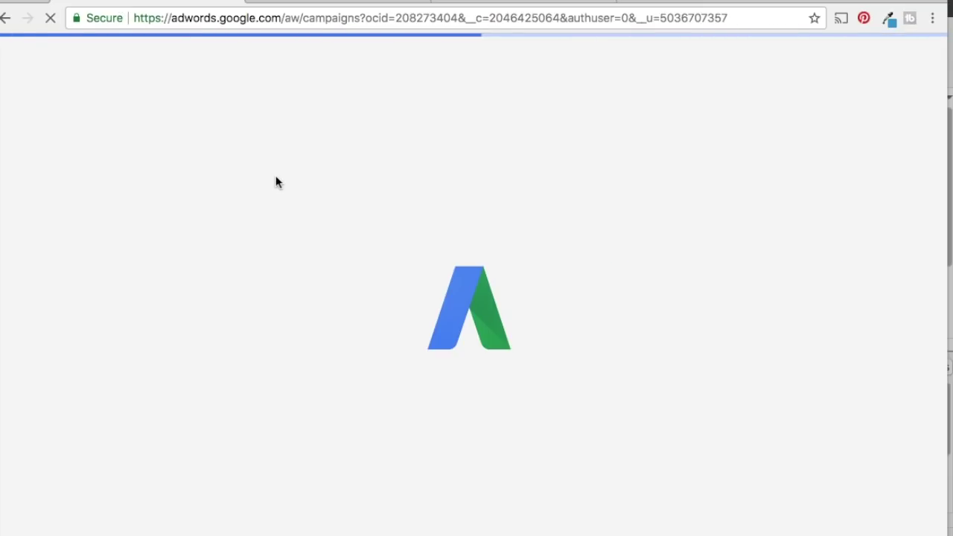
pyautogui.scroll(-2, 276, 182)
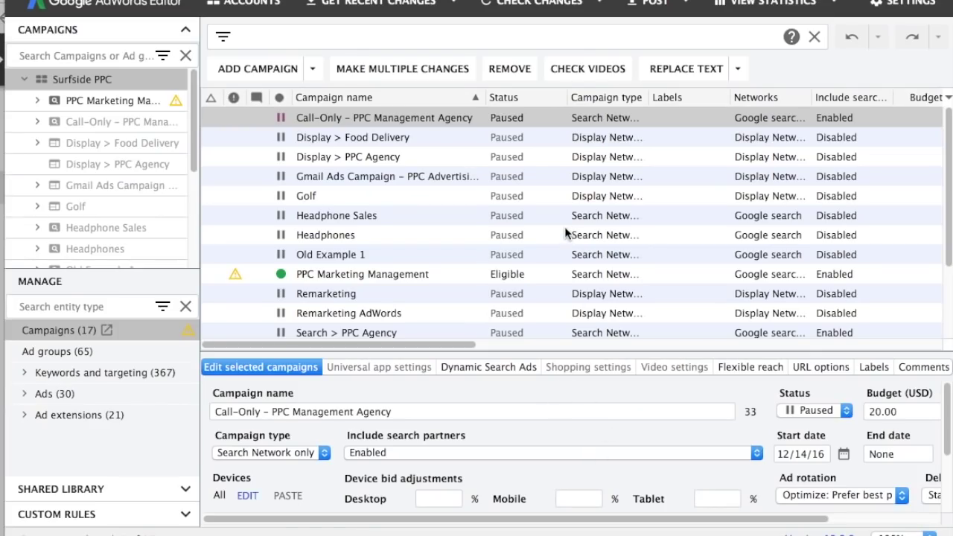
pyautogui.click(603, 235)
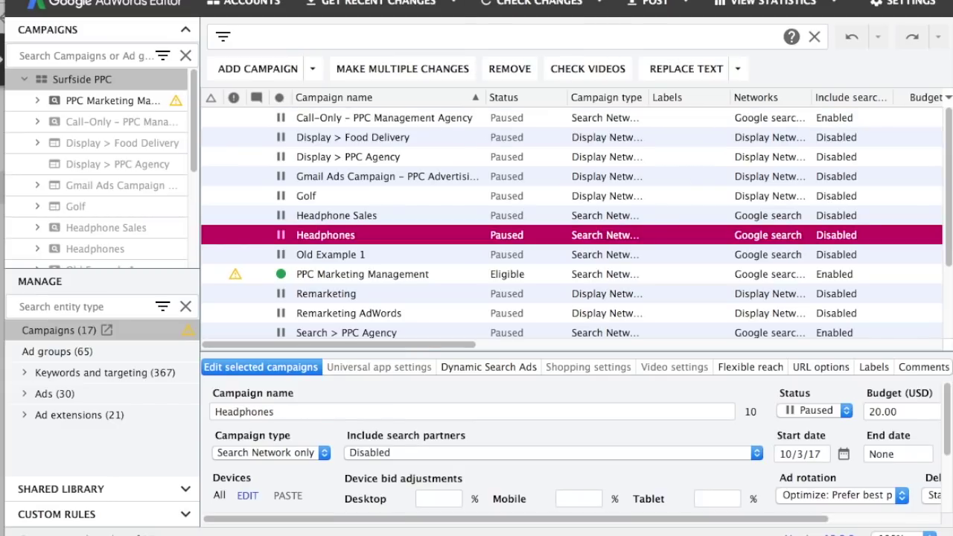
pyautogui.click(374, 7)
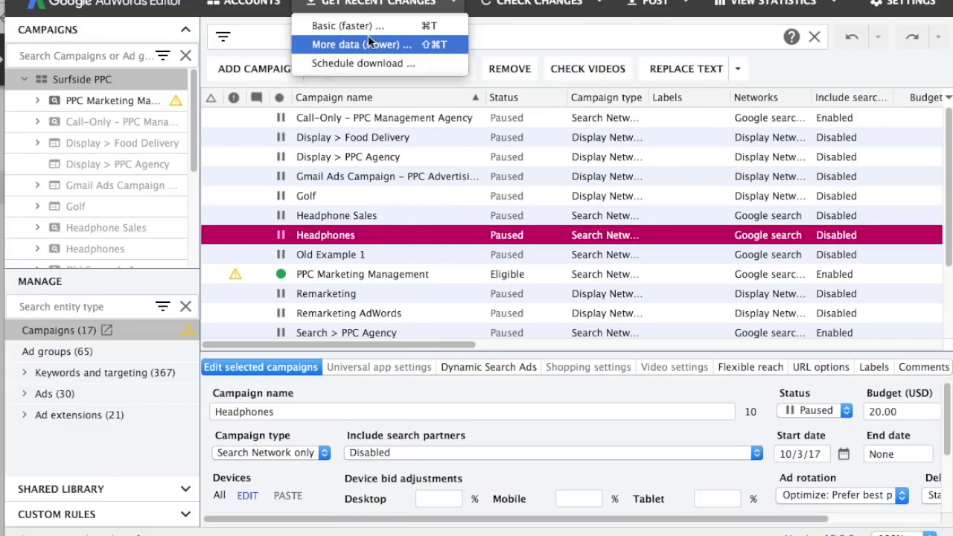
pyautogui.click(406, 215)
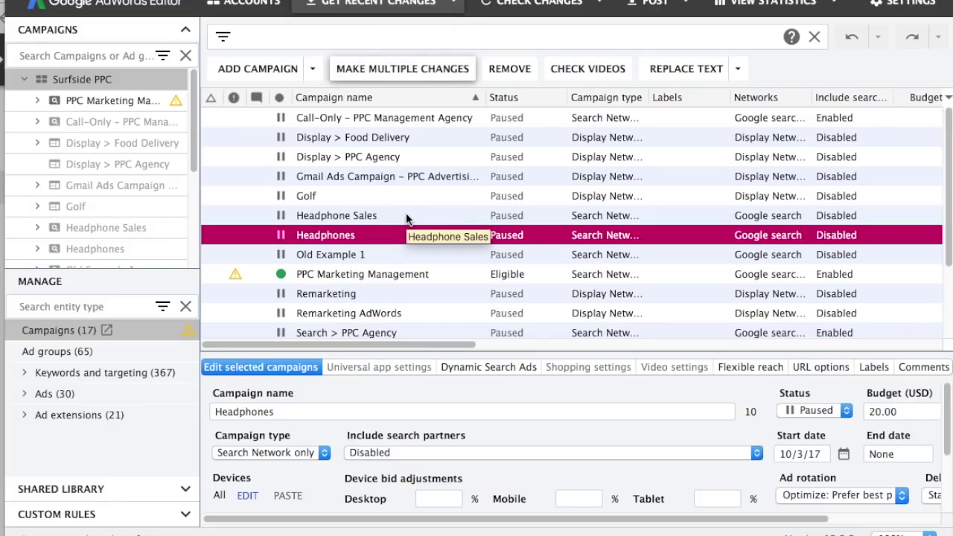
pyautogui.click(421, 176)
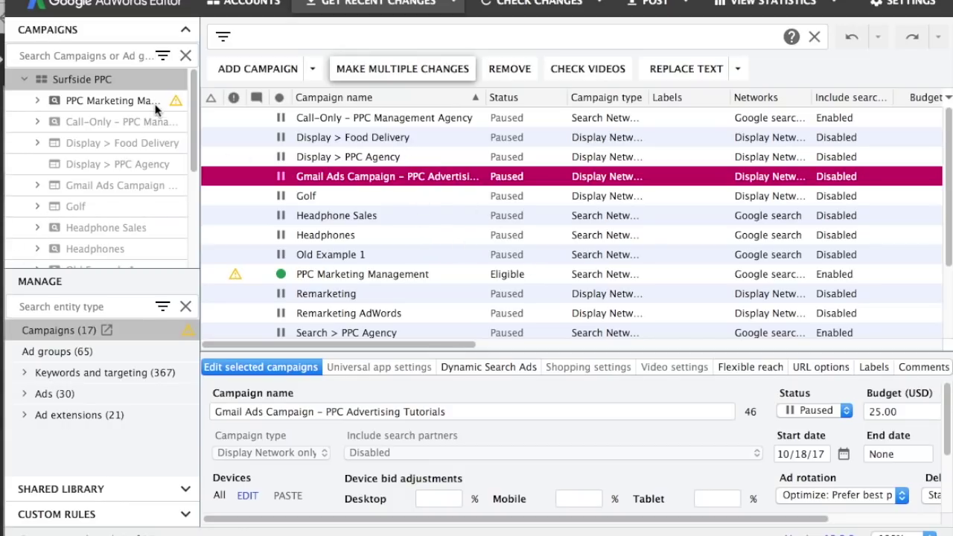
# Open the Headphones campaign from the account tree and enable Enhanced CPC for its Manual CPC bid strategy.
pyautogui.scroll(-5, 135, 164)
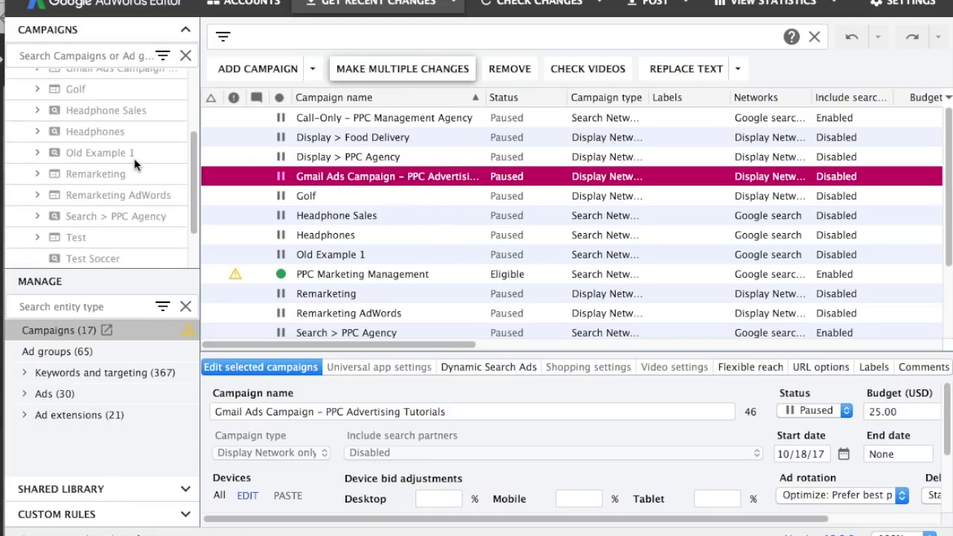
pyautogui.click(85, 132)
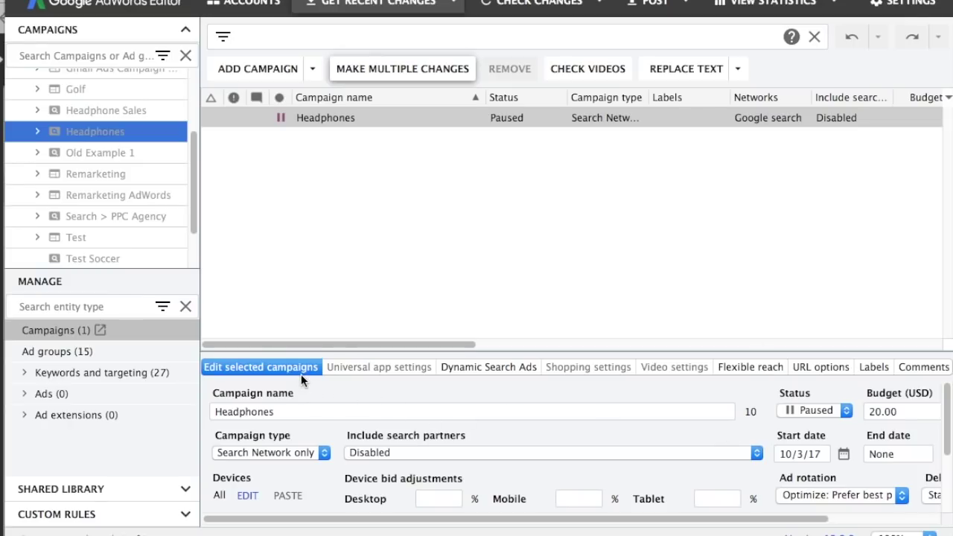
pyautogui.scroll(-3, 584, 409)
pyautogui.scroll(3, 595, 405)
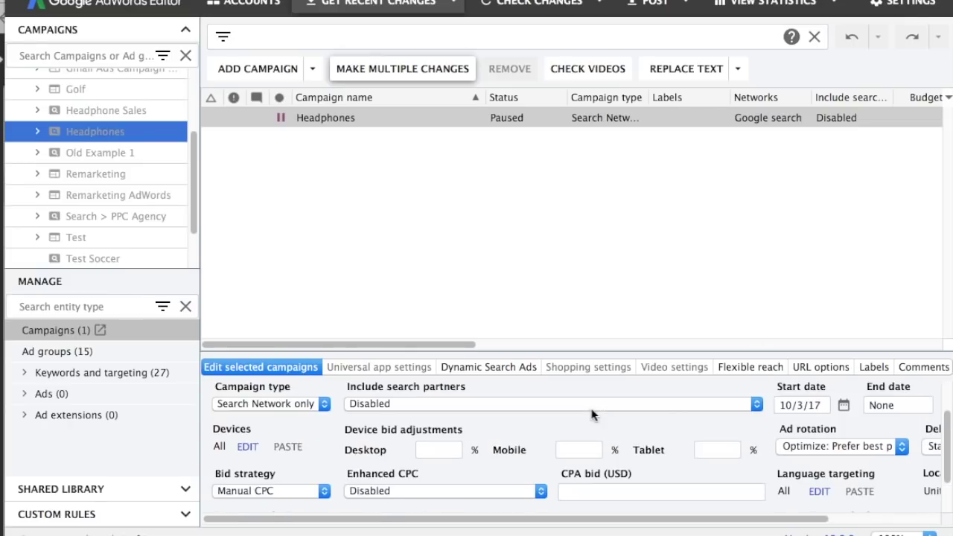
pyautogui.scroll(-2, 567, 416)
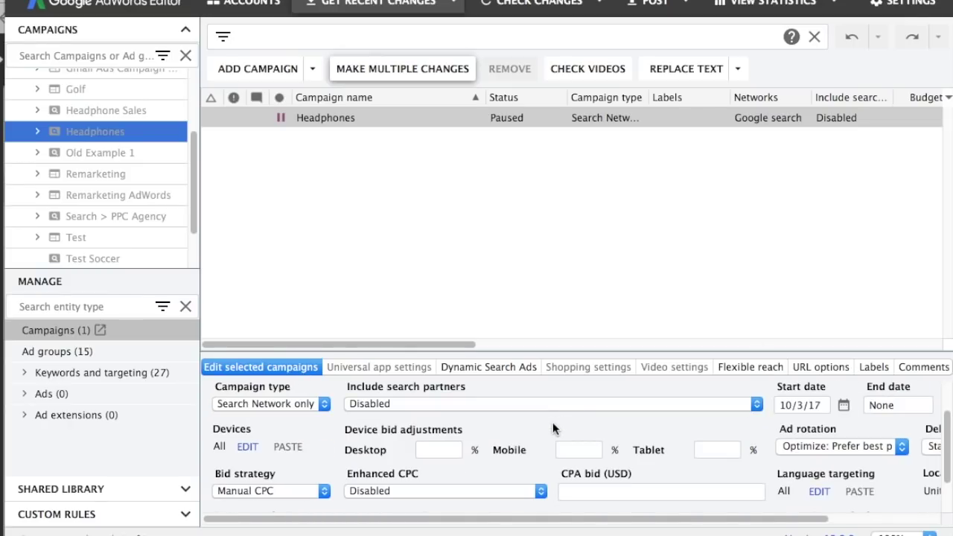
pyautogui.click(319, 491)
pyautogui.click(310, 491)
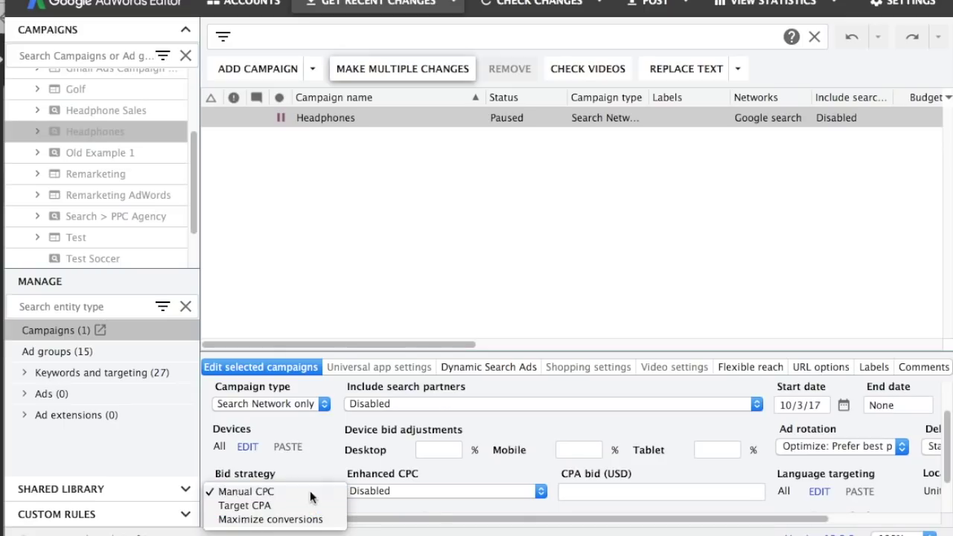
pyautogui.click(421, 487)
pyautogui.click(439, 480)
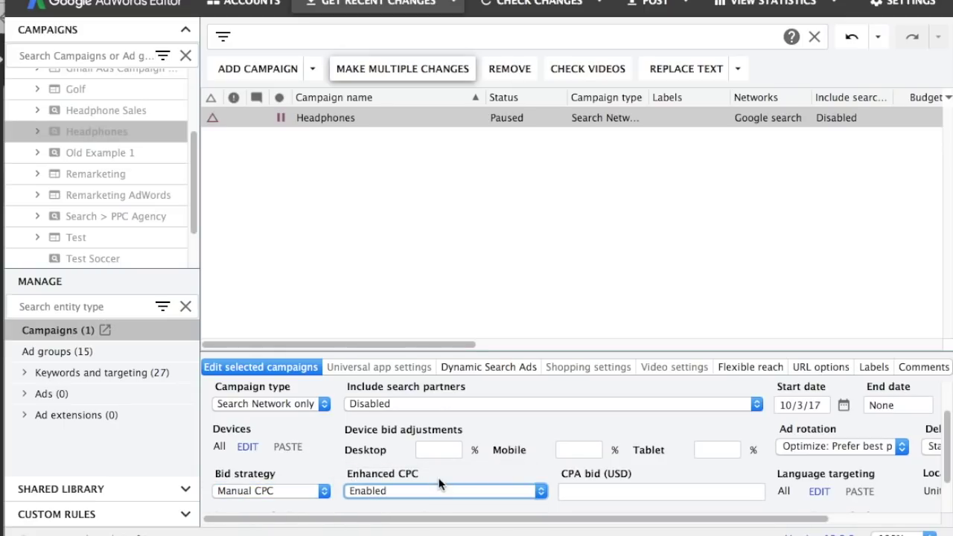
# Enable search partners for the Headphones campaign and set its status to Enabled.
pyautogui.scroll(2, 405, 455)
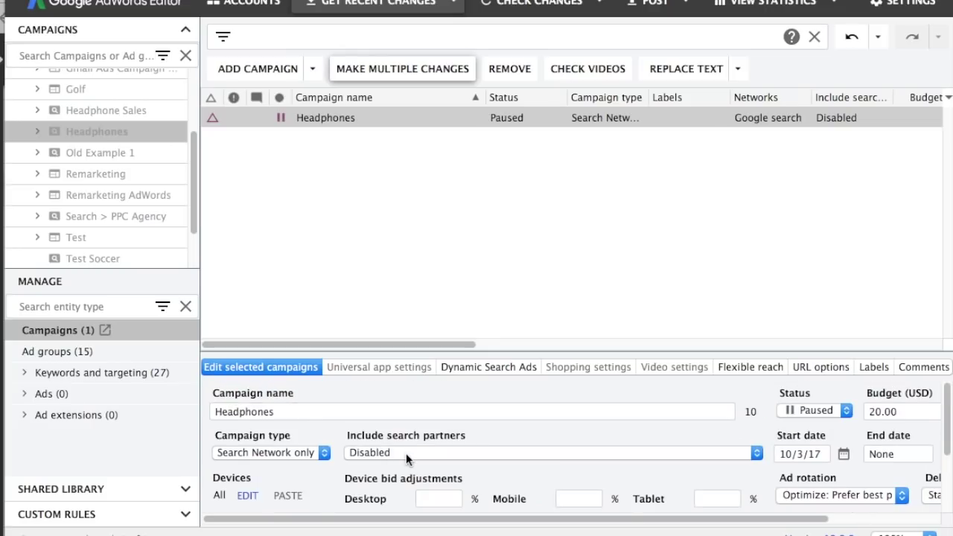
pyautogui.click(417, 446)
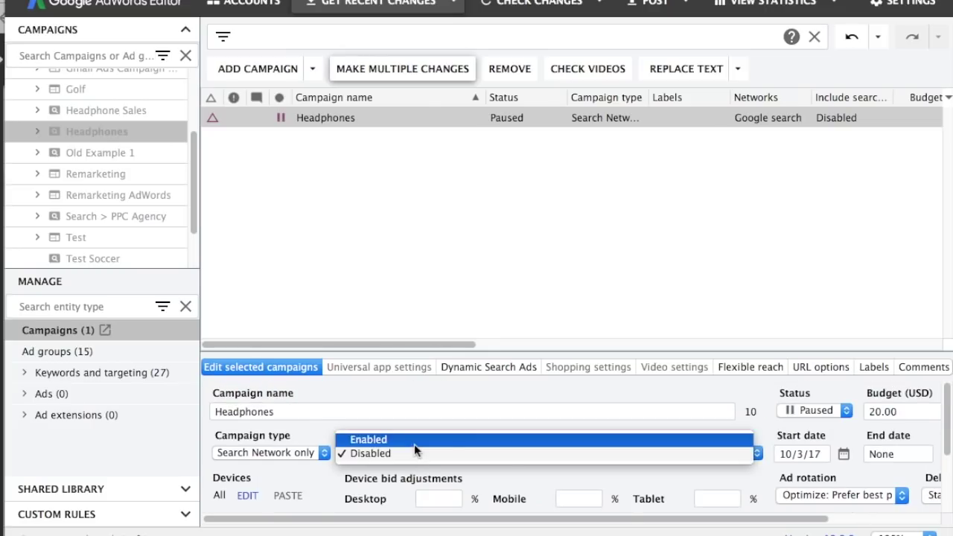
pyautogui.click(413, 442)
pyautogui.click(805, 410)
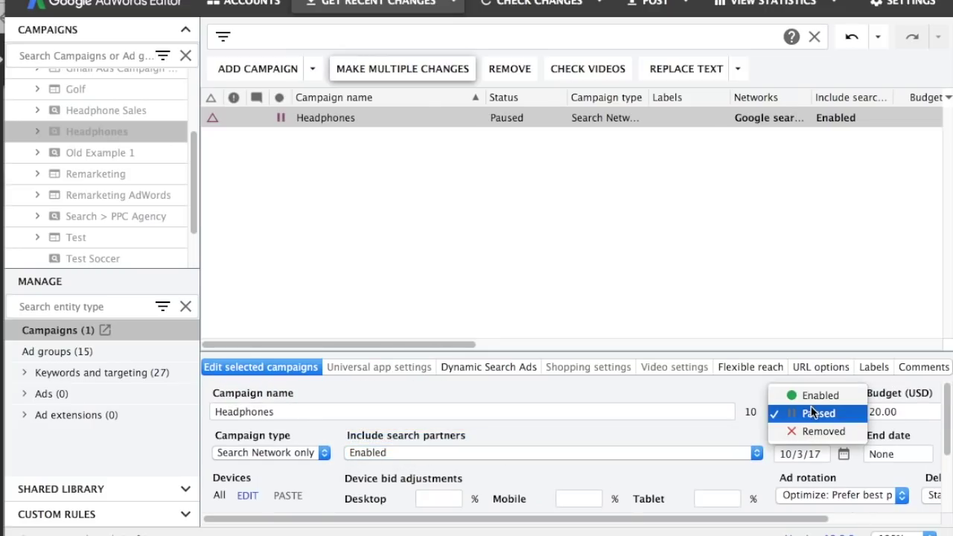
pyautogui.click(812, 397)
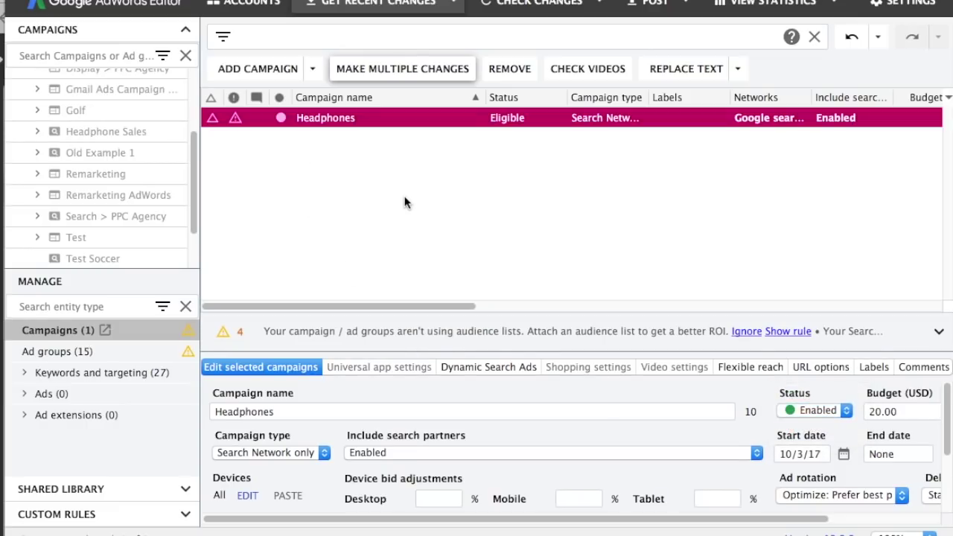
pyautogui.click(404, 202)
# Set the Headphones campaign's budget to 25.00 USD.
pyautogui.click(406, 125)
pyautogui.moveTo(901, 413); pyautogui.dragTo(863, 418)
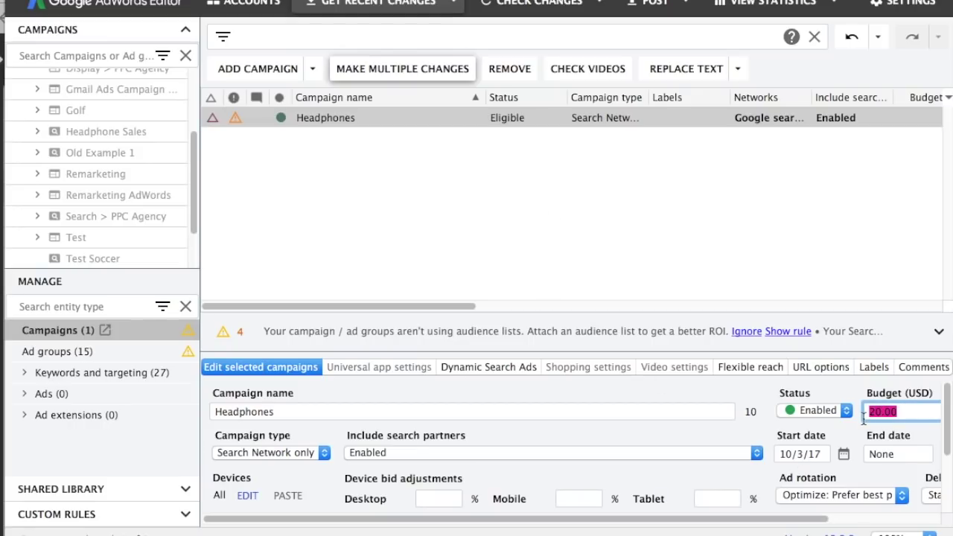
pyautogui.write('25.00')
pyautogui.click(803, 225)
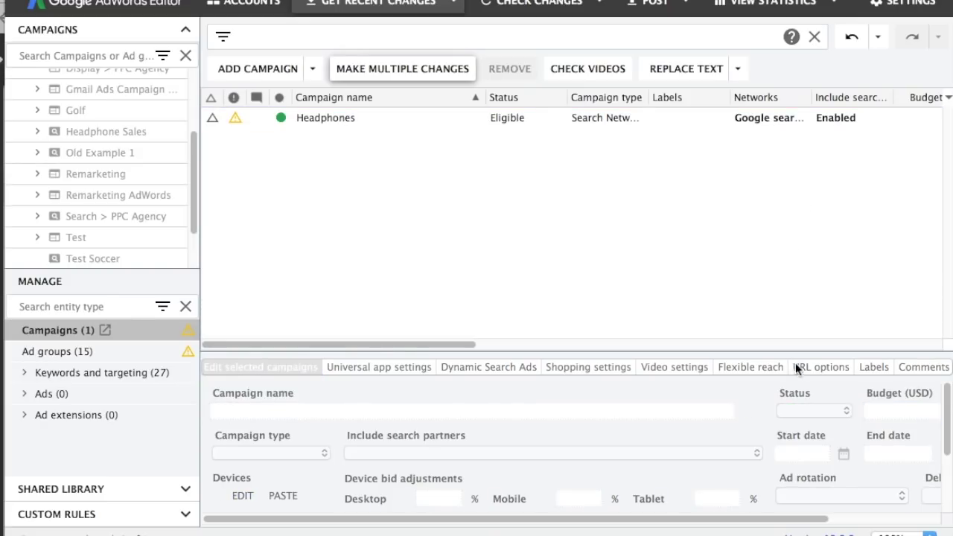
# Examine the Headphones campaign's end date, ad schedule, ad rotation and delivery method settings.
pyautogui.click(376, 118)
pyautogui.click(890, 453)
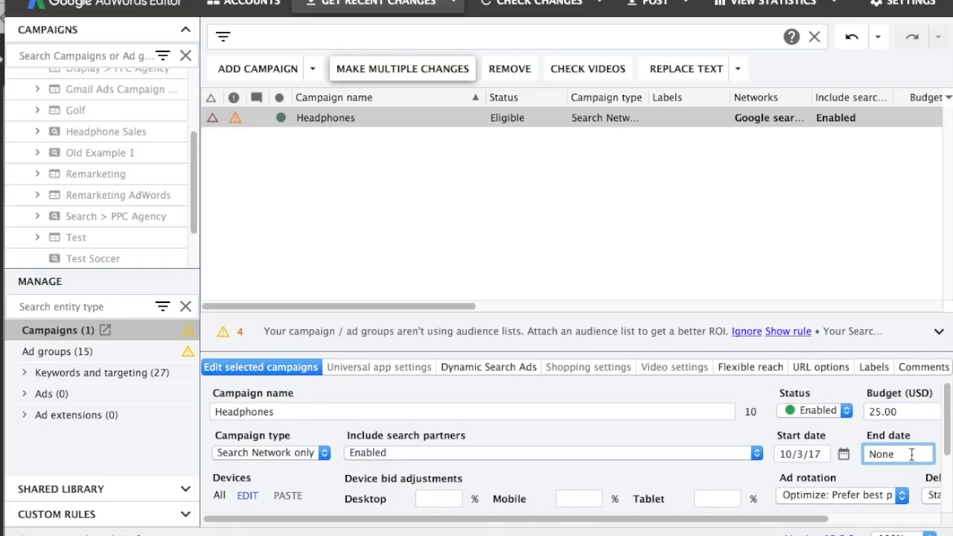
pyautogui.moveTo(909, 456); pyautogui.dragTo(889, 462)
pyautogui.hscroll(5, 788, 513)
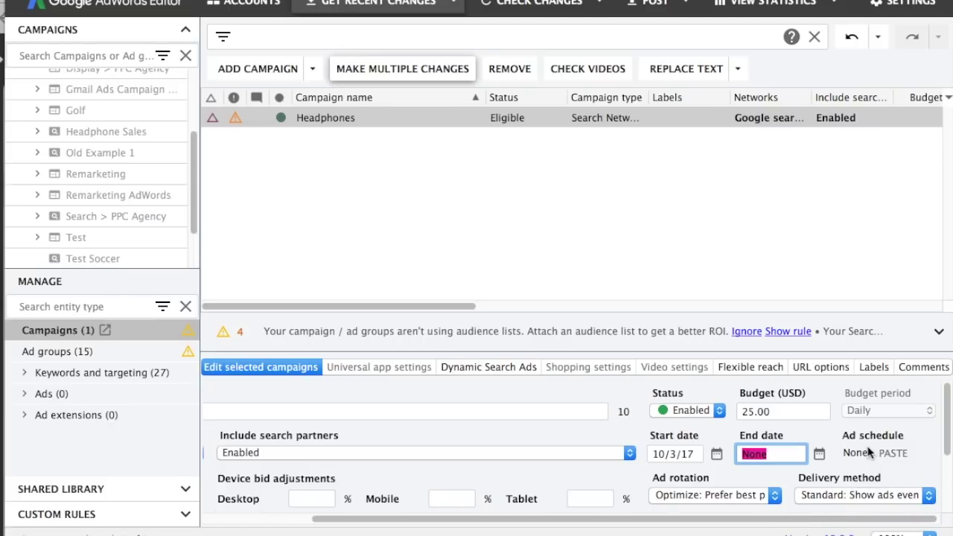
pyautogui.hscroll(-2, 740, 525)
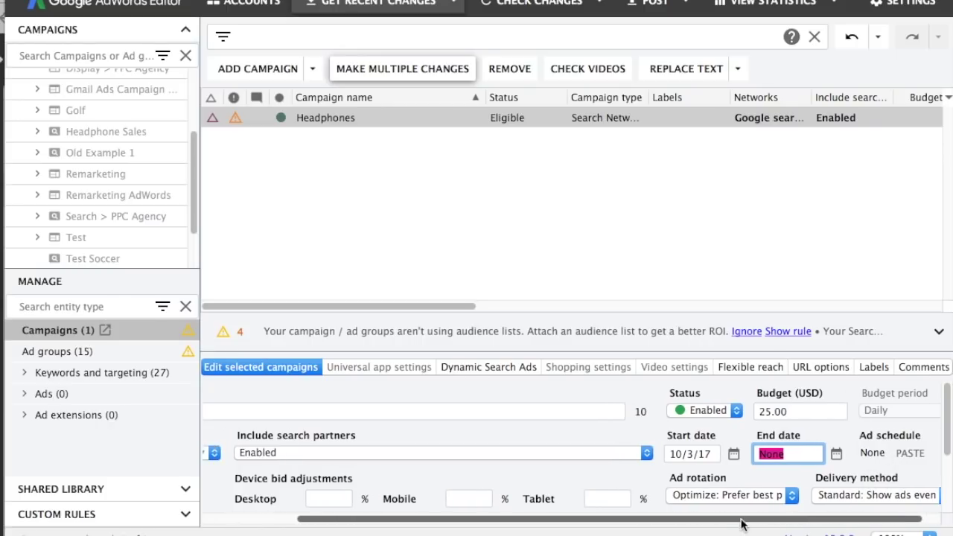
pyautogui.hscroll(-6, 741, 525)
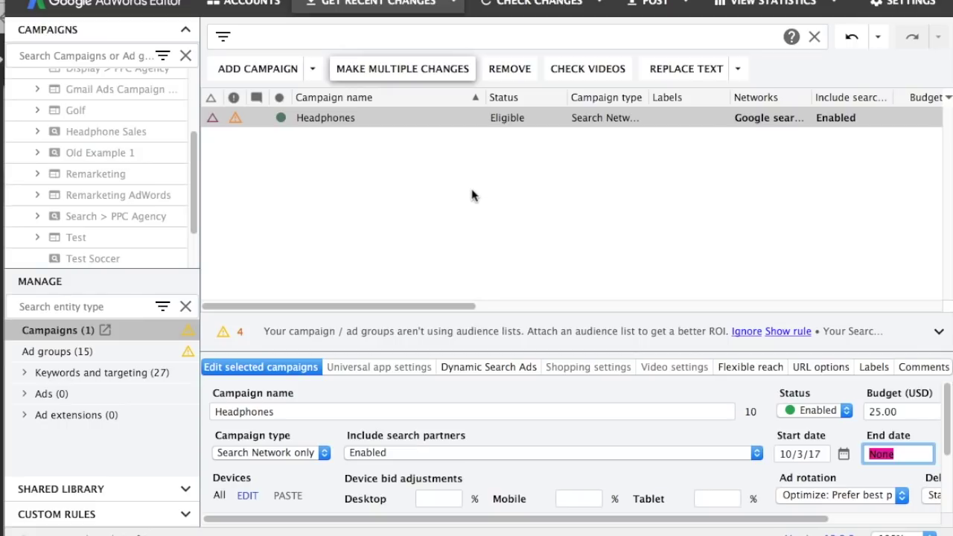
# List the Headphones campaign's keywords, expand its ad groups and narrow the list to the Best ad group.
pyautogui.scroll(5, 109, 209)
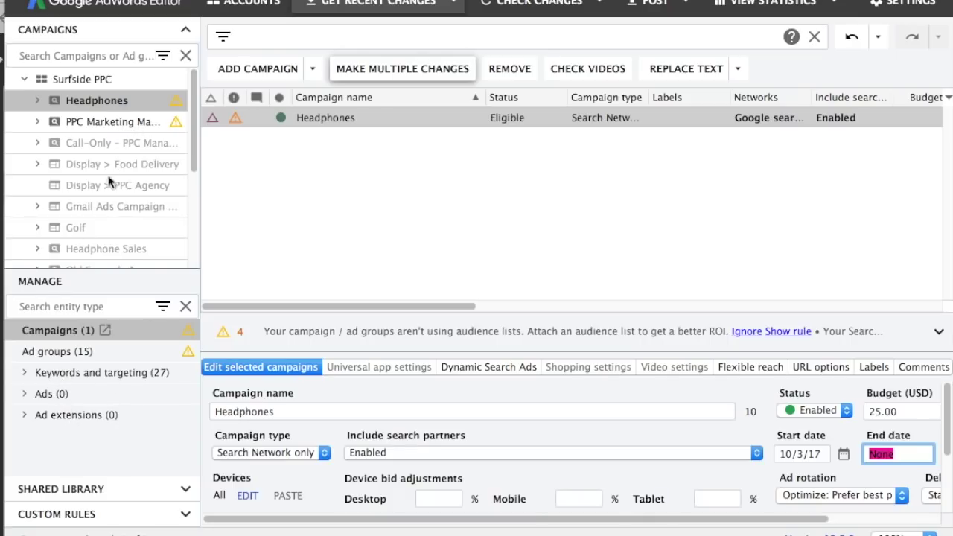
pyautogui.click(34, 374)
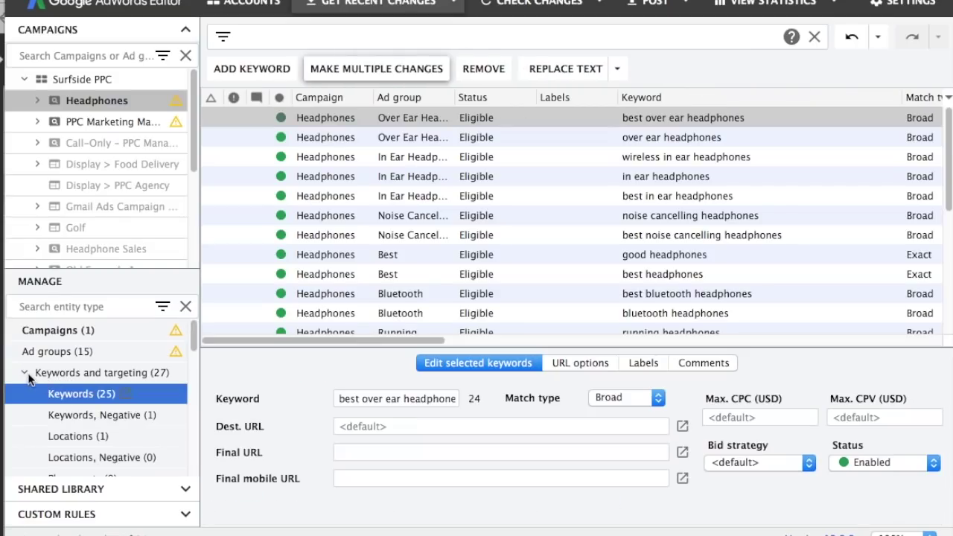
pyautogui.click(38, 102)
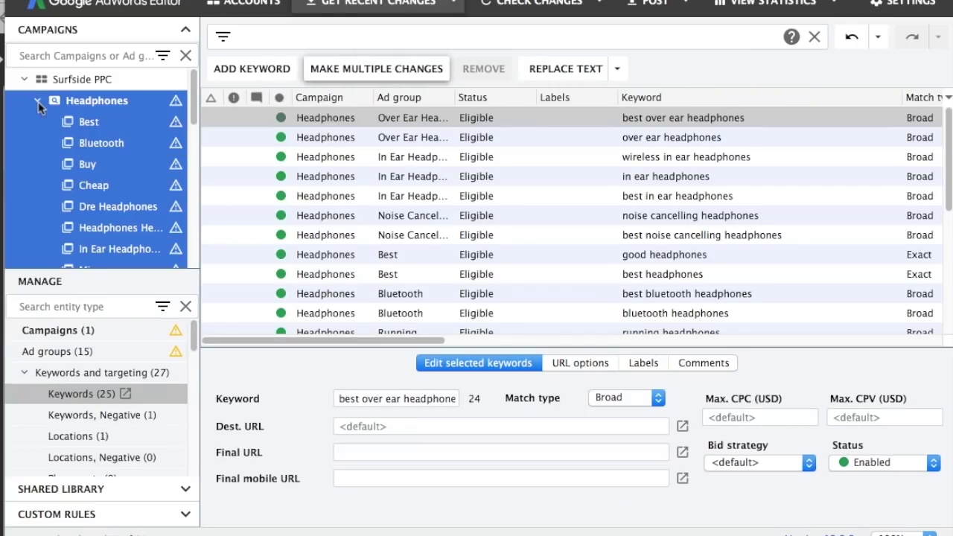
pyautogui.click(97, 122)
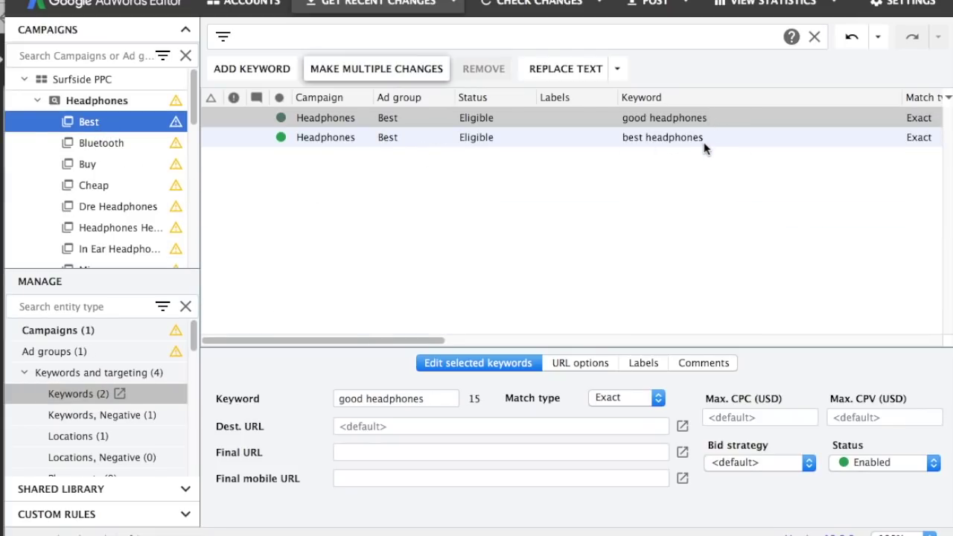
# Review the Headphones campaign's ad groups, including their status, bid strategy type and default max. CPC.
pyautogui.click(39, 351)
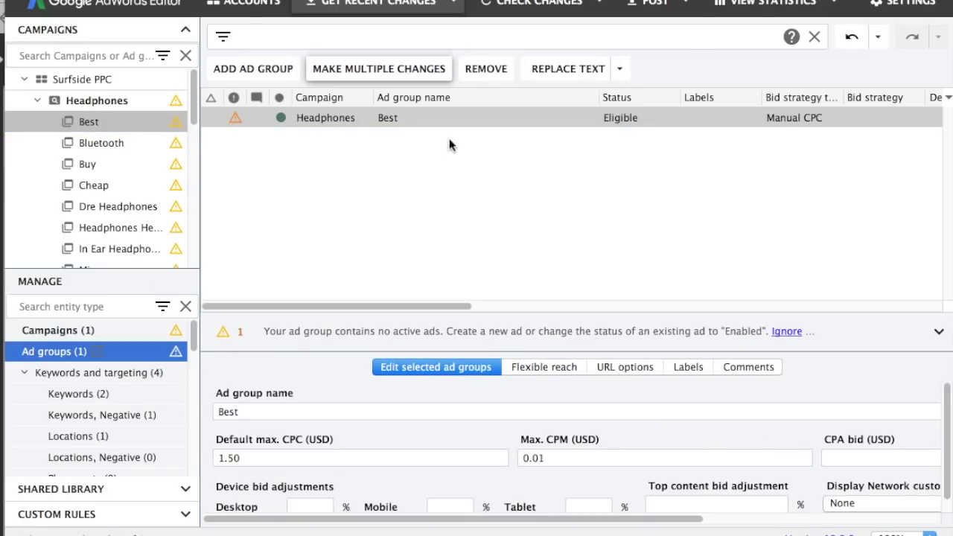
pyautogui.click(99, 102)
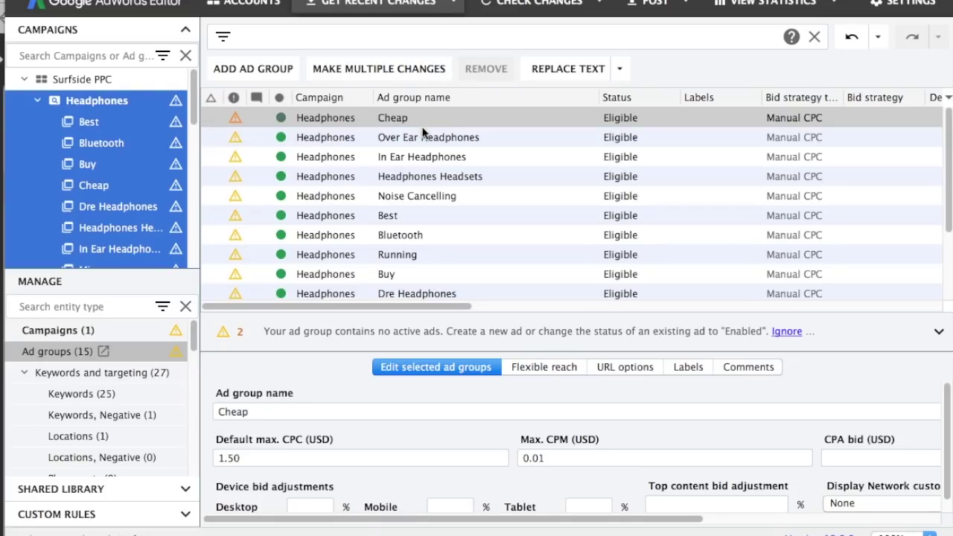
pyautogui.scroll(-3, 476, 140)
pyautogui.scroll(3, 474, 149)
pyautogui.moveTo(424, 302); pyautogui.dragTo(523, 302)
pyautogui.rightClick(523, 295)
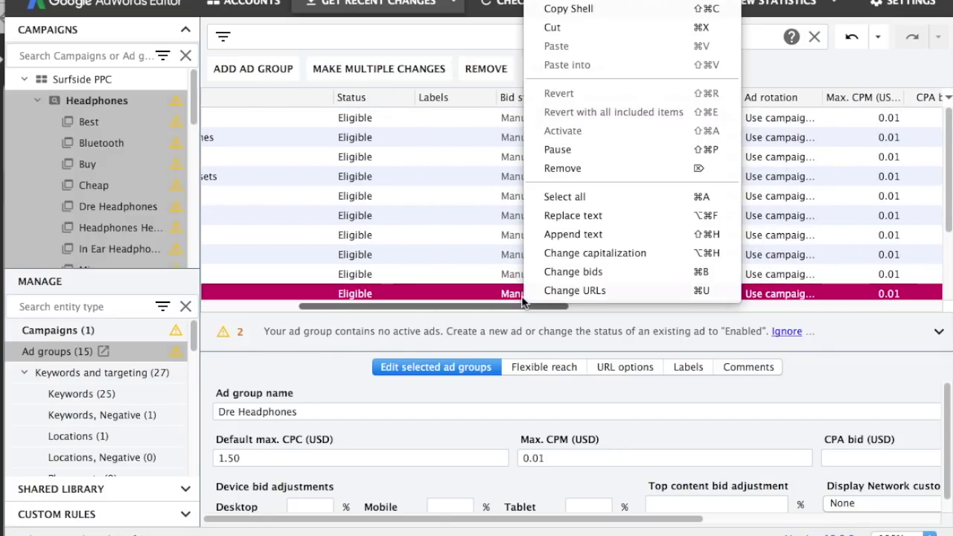
pyautogui.click(442, 247)
pyautogui.hscroll(-1, 471, 310)
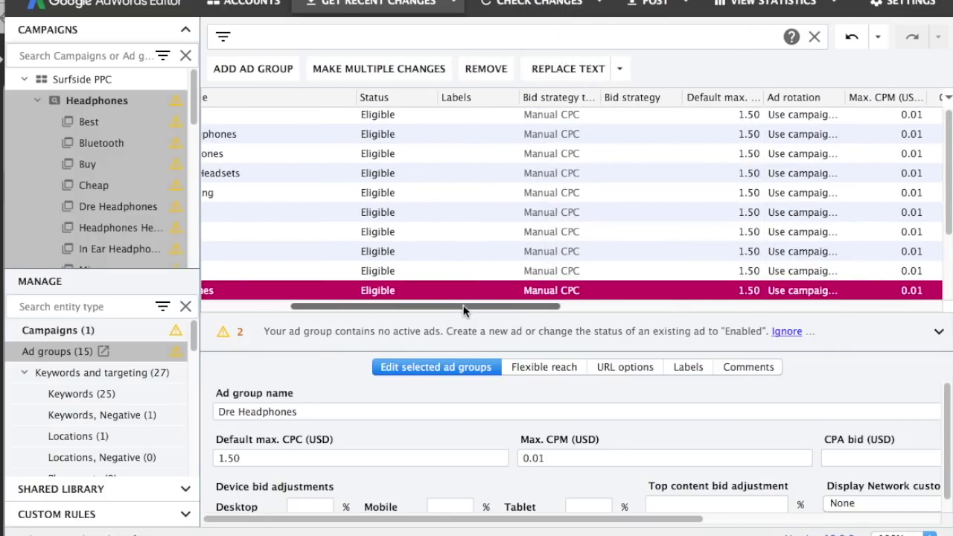
pyautogui.moveTo(477, 308); pyautogui.dragTo(369, 309)
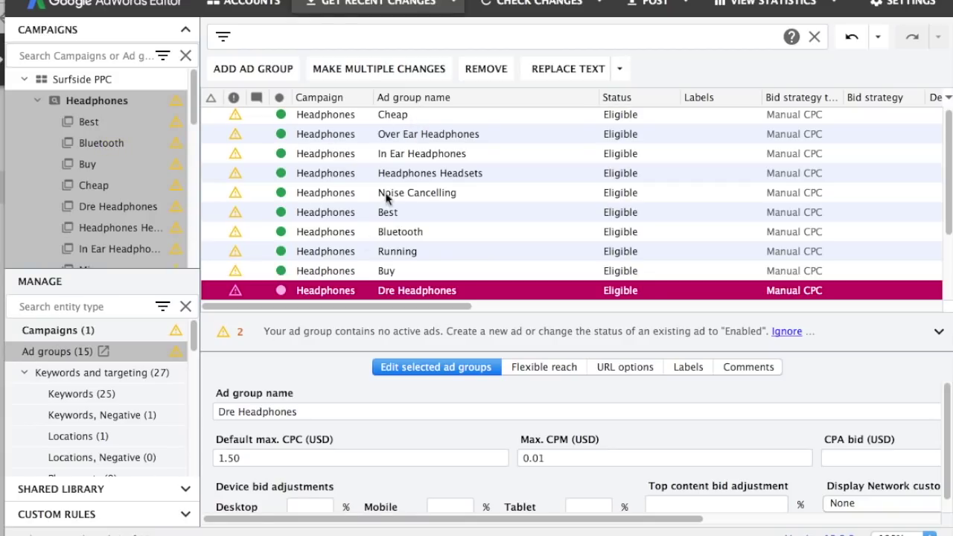
pyautogui.scroll(1, 509, 186)
pyautogui.scroll(-3, 509, 194)
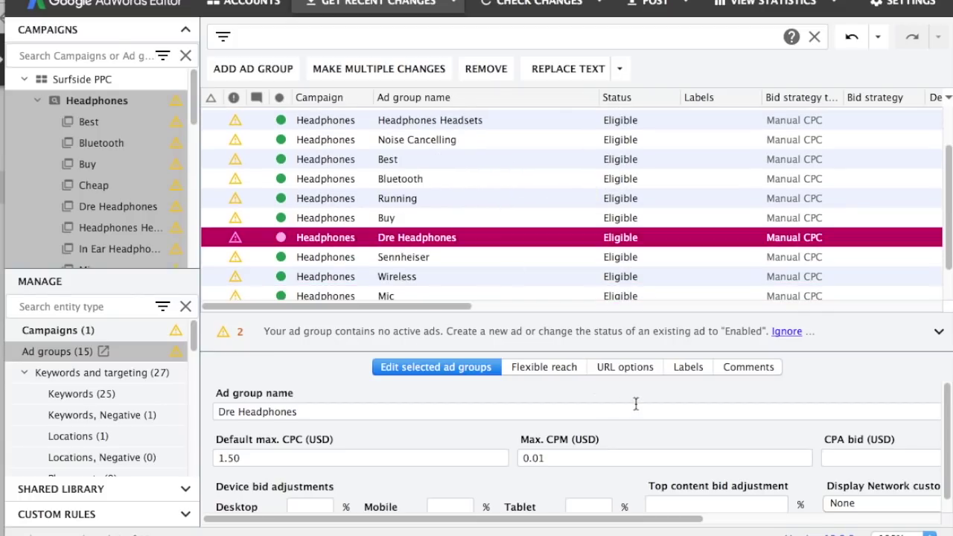
pyautogui.scroll(-1, 634, 409)
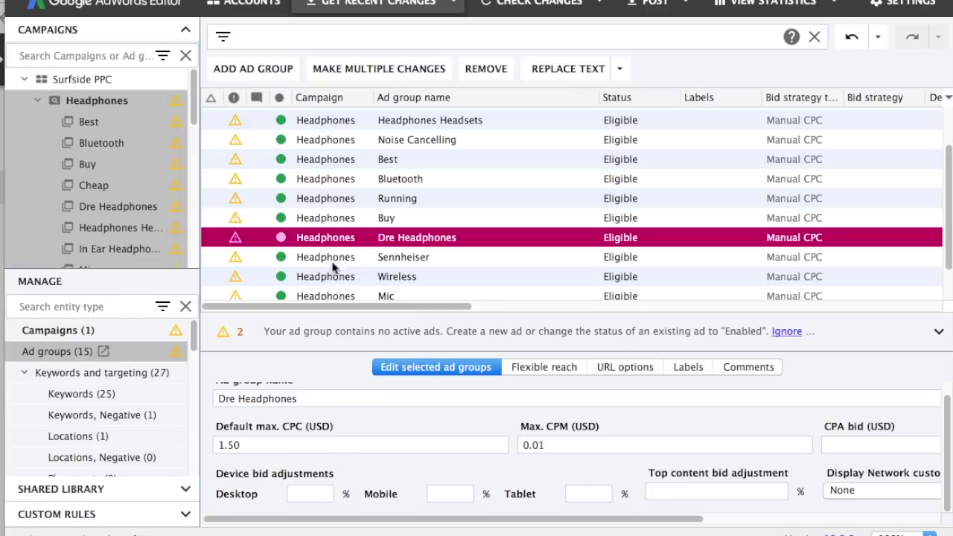
pyautogui.scroll(3, 327, 268)
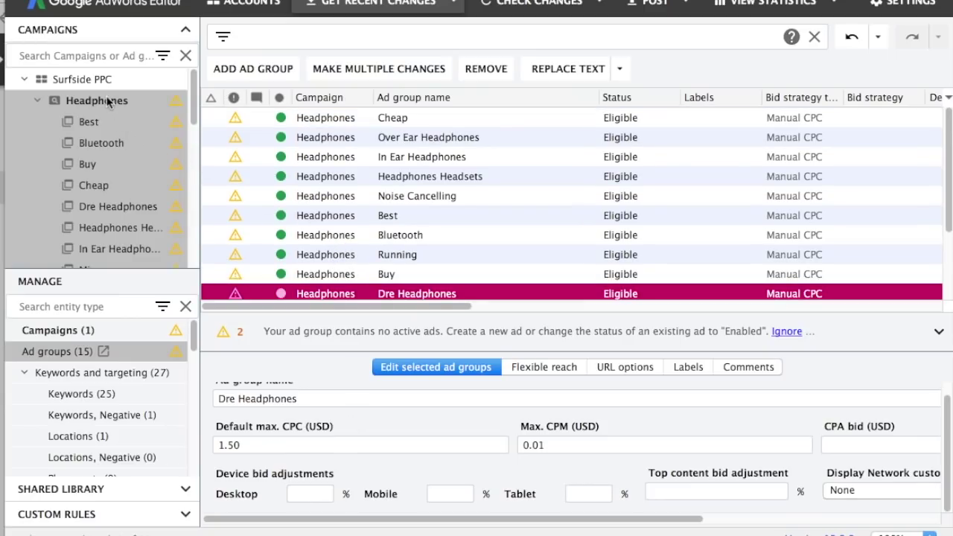
# Show the keywords of the Best ad group and check their match types and bid strategy.
pyautogui.click(95, 125)
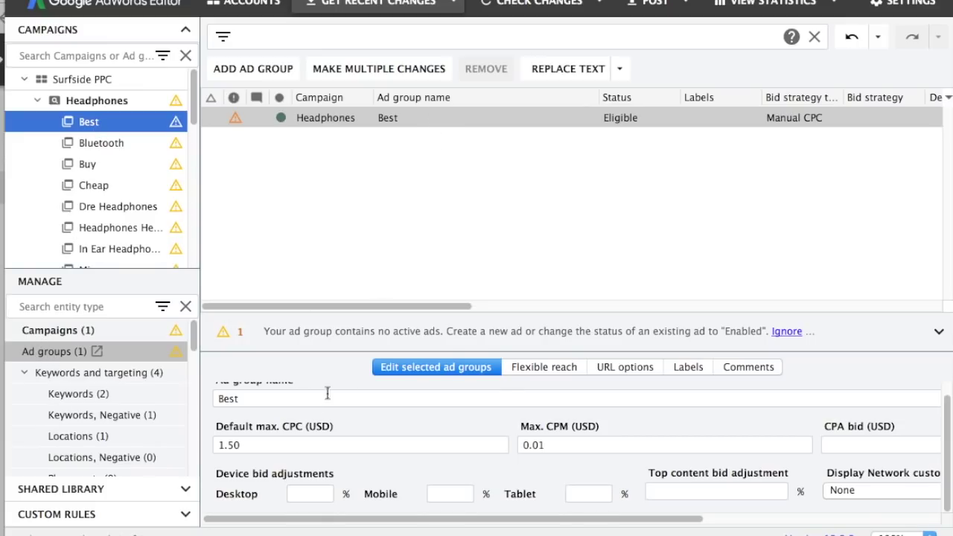
pyautogui.click(78, 395)
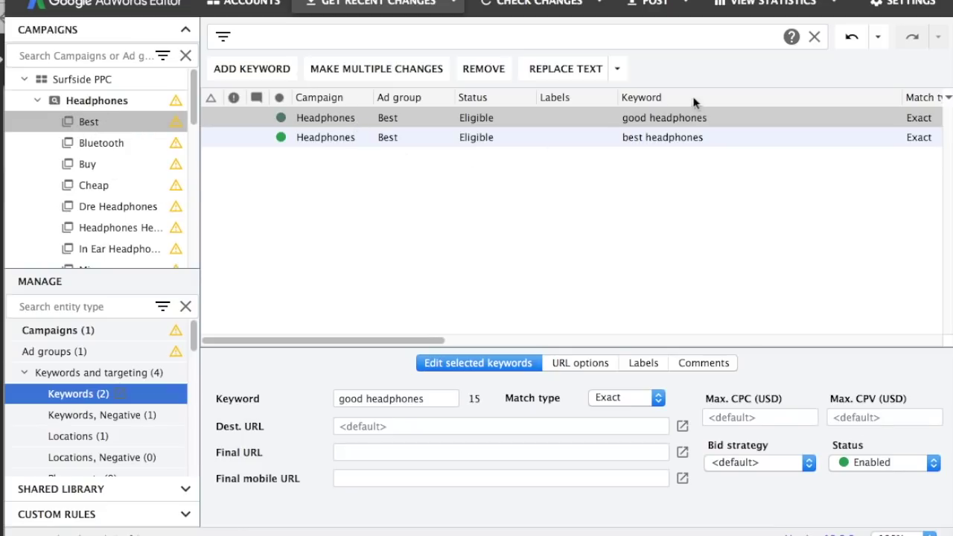
pyautogui.moveTo(389, 343); pyautogui.dragTo(419, 343)
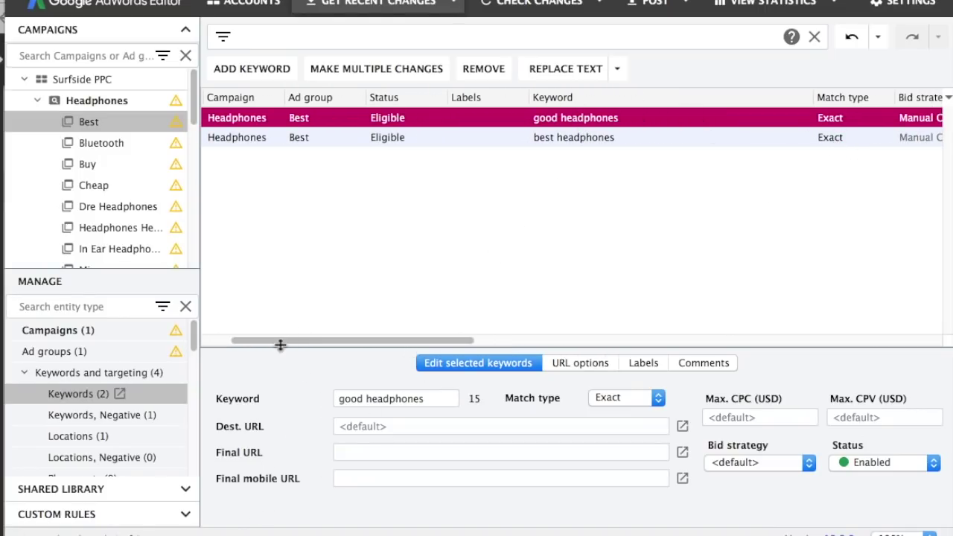
# Add the broad match keyword "+best +headphones" to the Best ad group.
pyautogui.moveTo(280, 342); pyautogui.dragTo(245, 343)
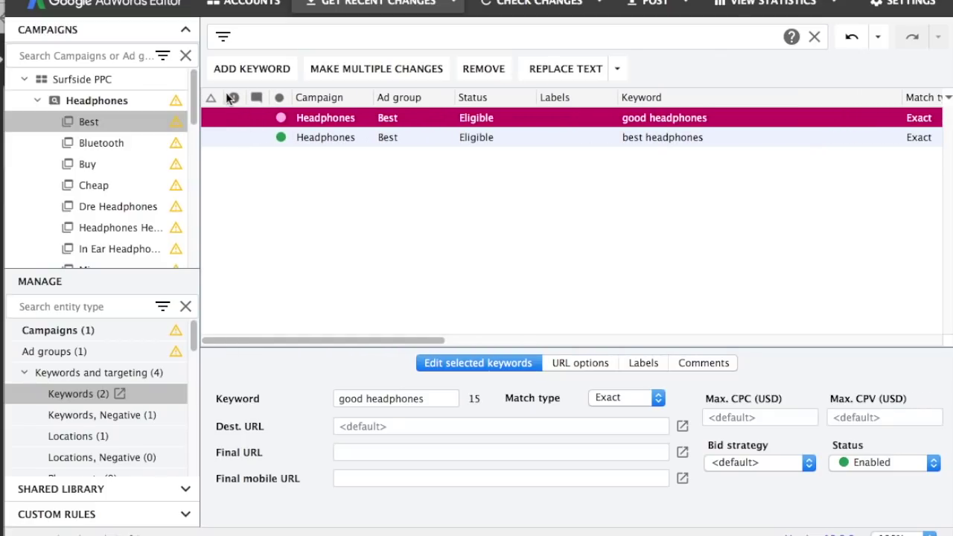
pyautogui.click(247, 70)
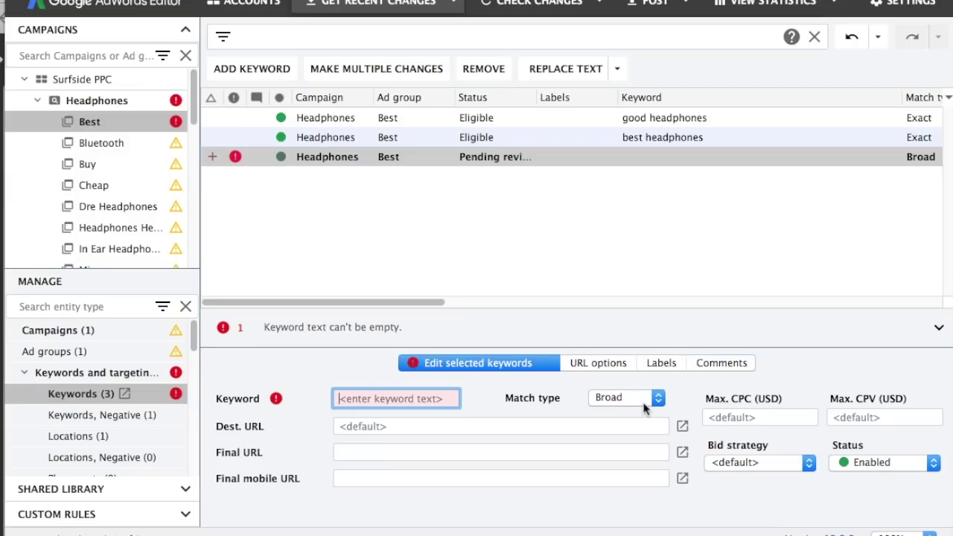
pyautogui.write('+')
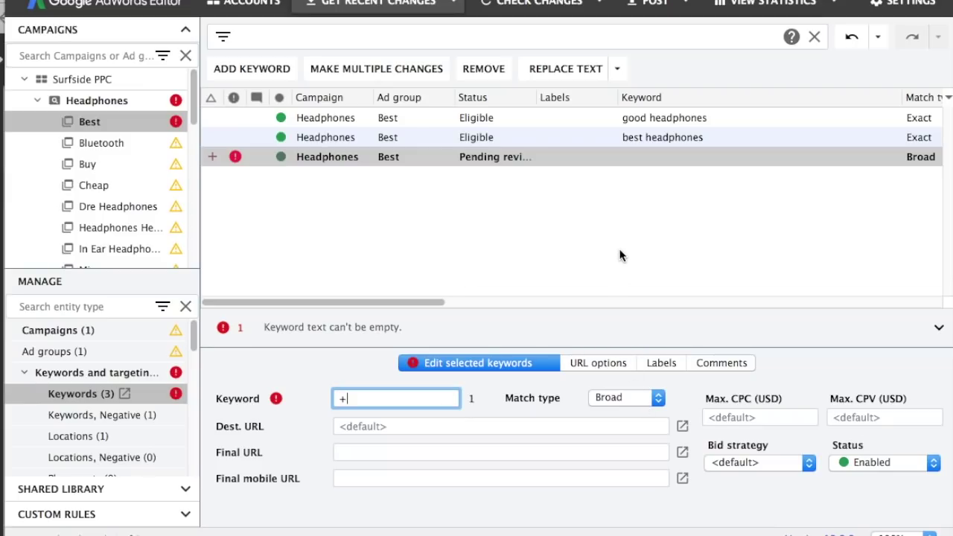
pyautogui.write('best +headphones')
pyautogui.click(612, 250)
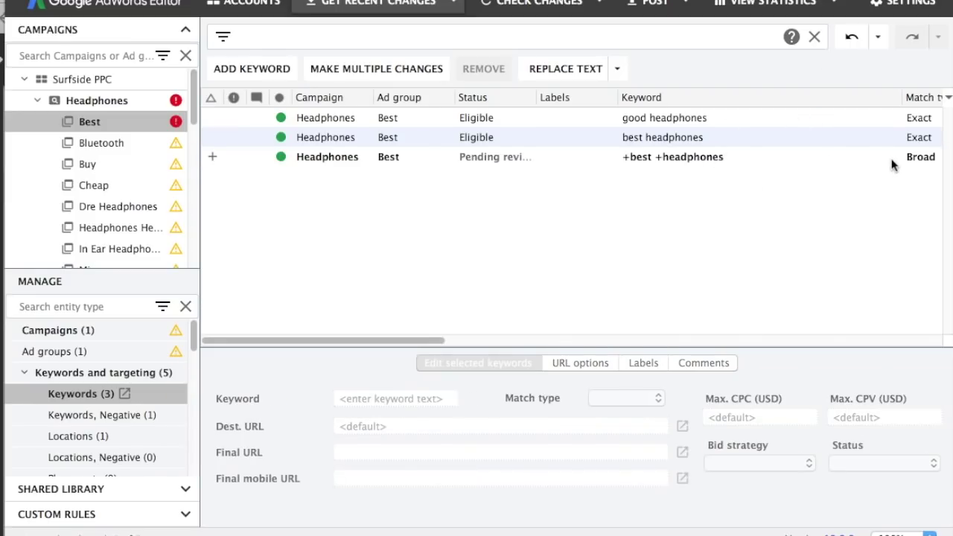
# Add the keyword "best headphones" to the Best ad group with its match type set to Phrase.
pyautogui.click(259, 70)
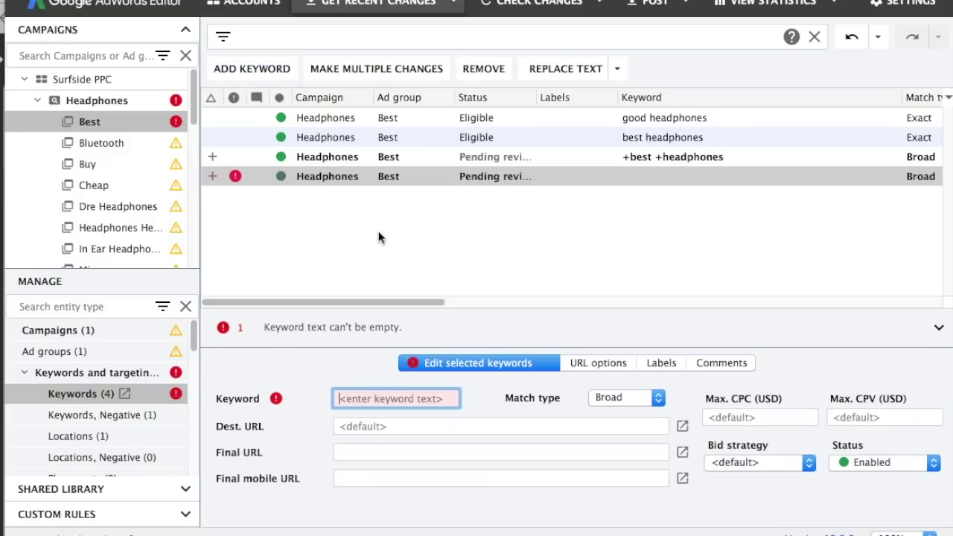
pyautogui.write('best headphones')
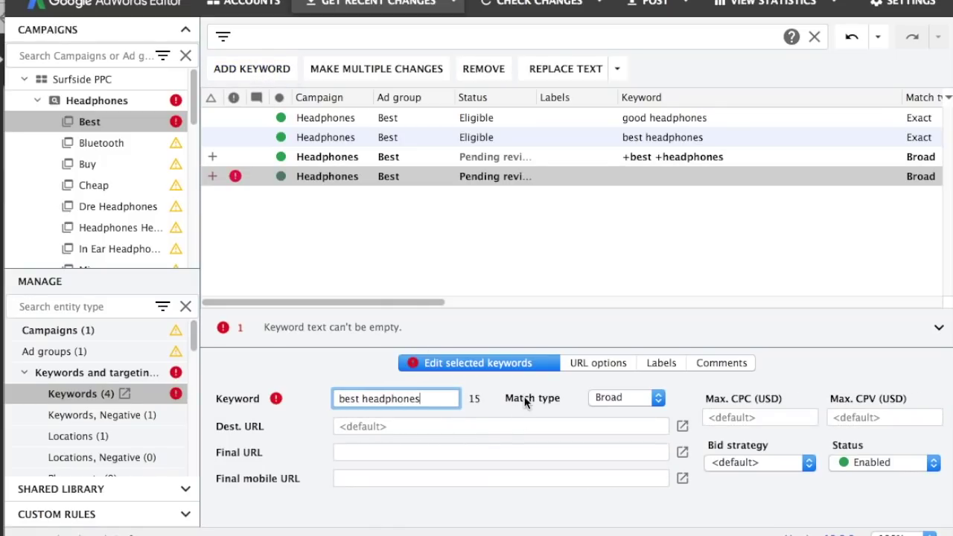
pyautogui.click(609, 395)
pyautogui.click(626, 414)
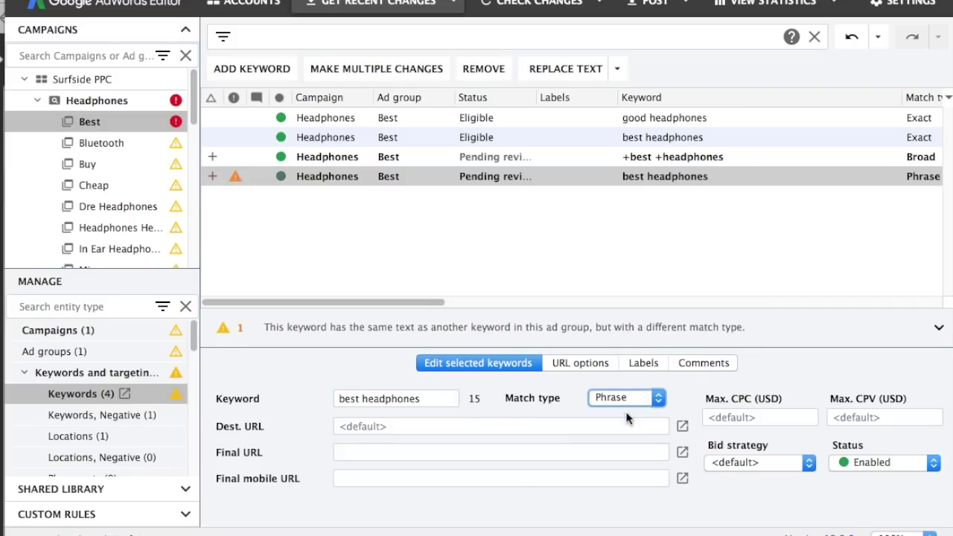
pyautogui.click(479, 180)
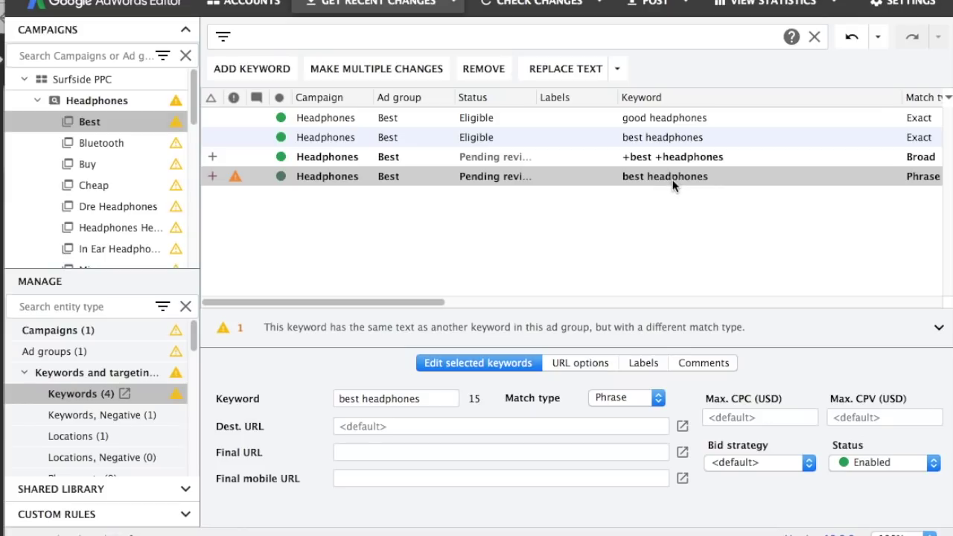
pyautogui.click(622, 222)
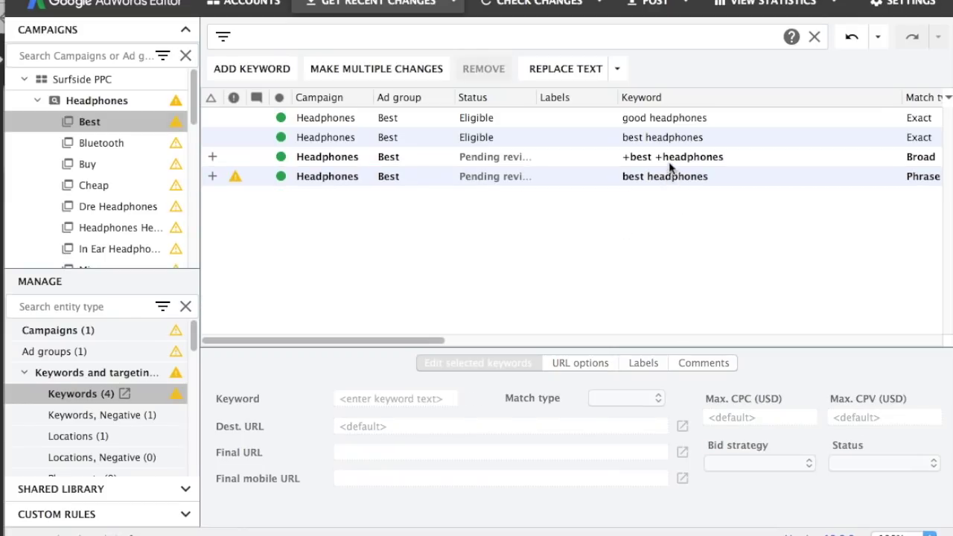
# Set the max. CPC of the broad match keyword "+best +headphones" to 1.00 USD.
pyautogui.click(670, 158)
pyautogui.click(673, 180)
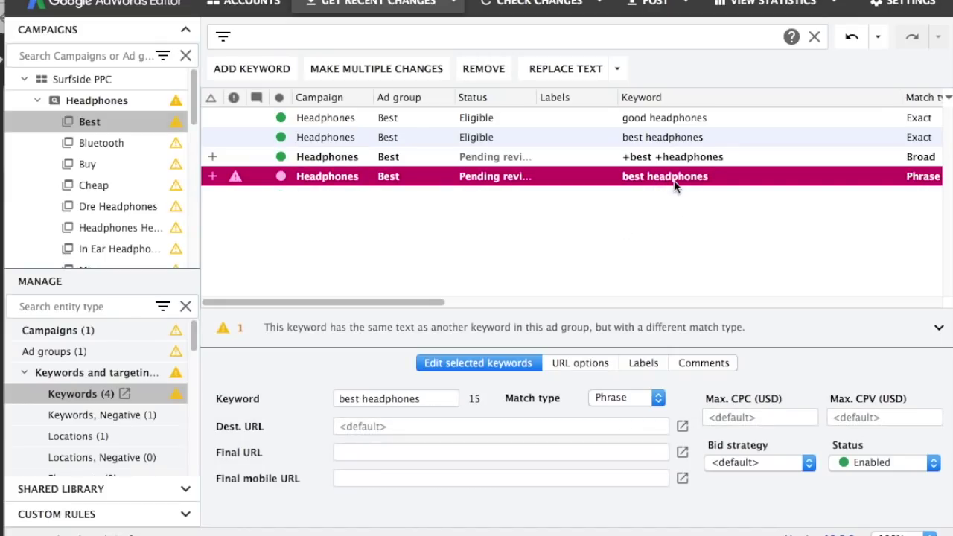
pyautogui.click(684, 138)
pyautogui.click(684, 121)
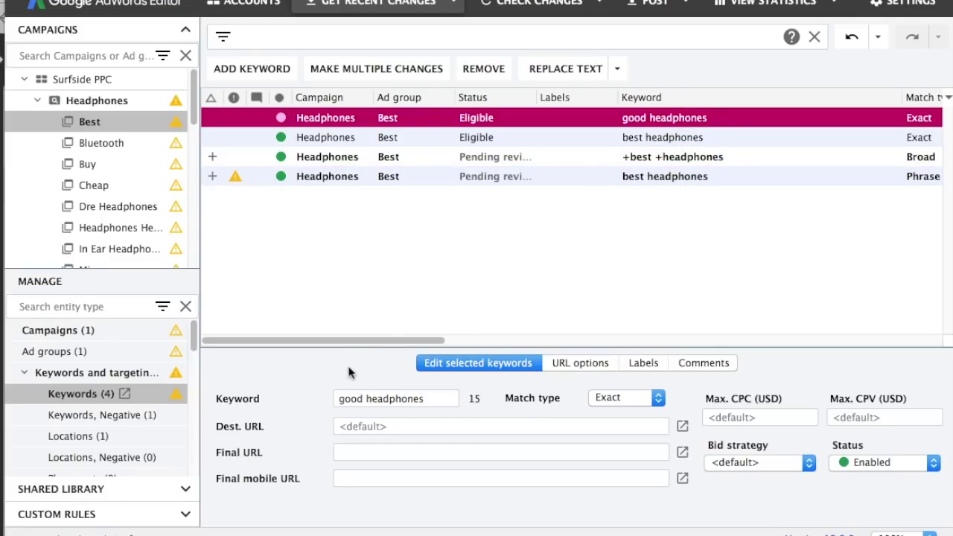
pyautogui.moveTo(350, 340); pyautogui.dragTo(505, 322)
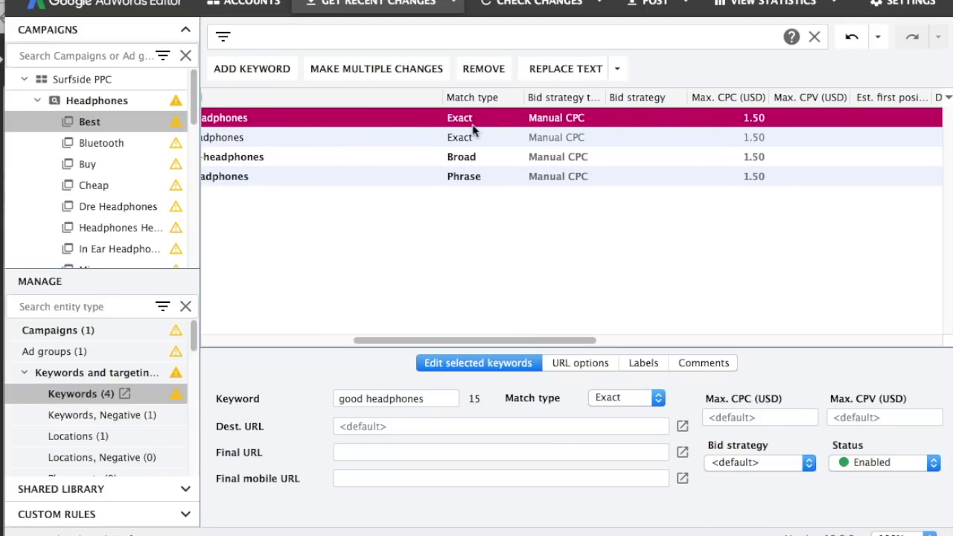
pyautogui.click(477, 179)
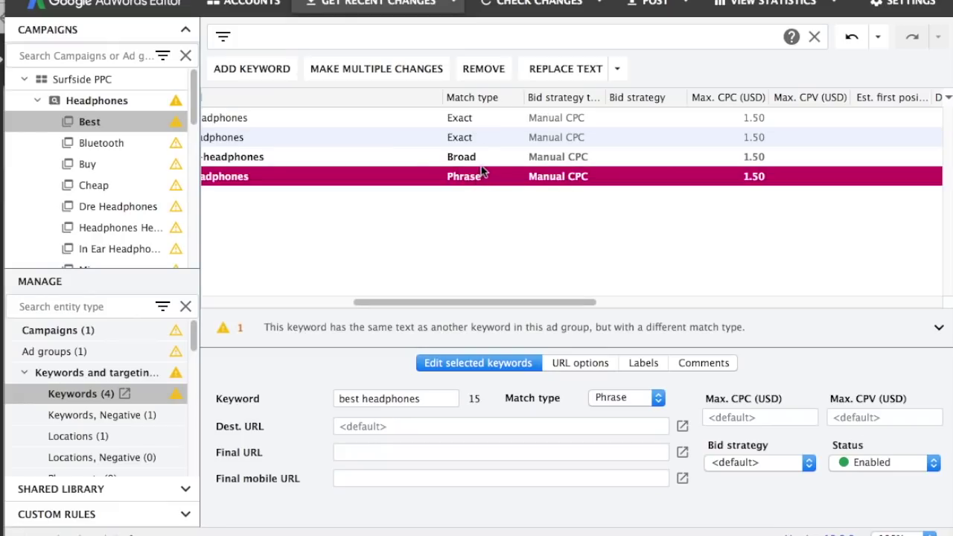
pyautogui.click(482, 156)
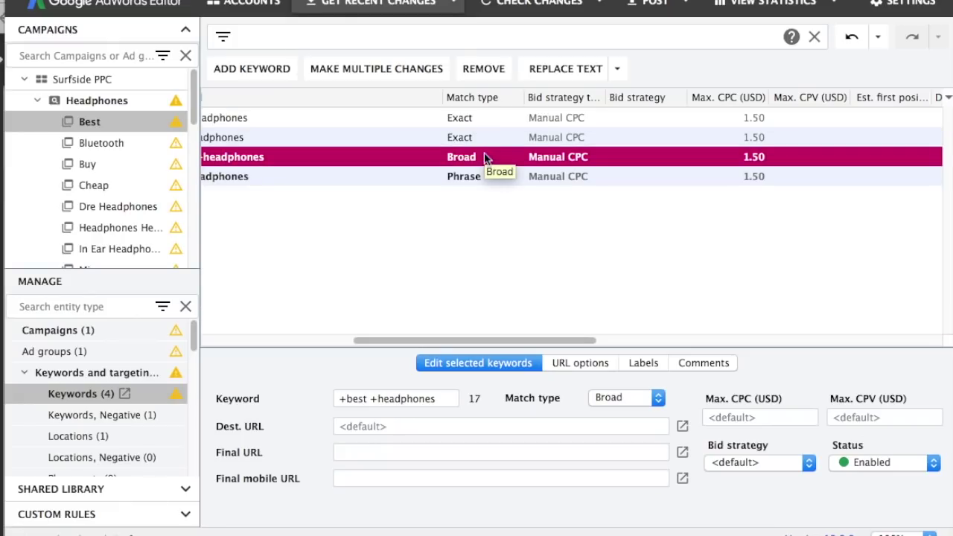
pyautogui.click(739, 417)
pyautogui.write('1.00')
pyautogui.click(722, 295)
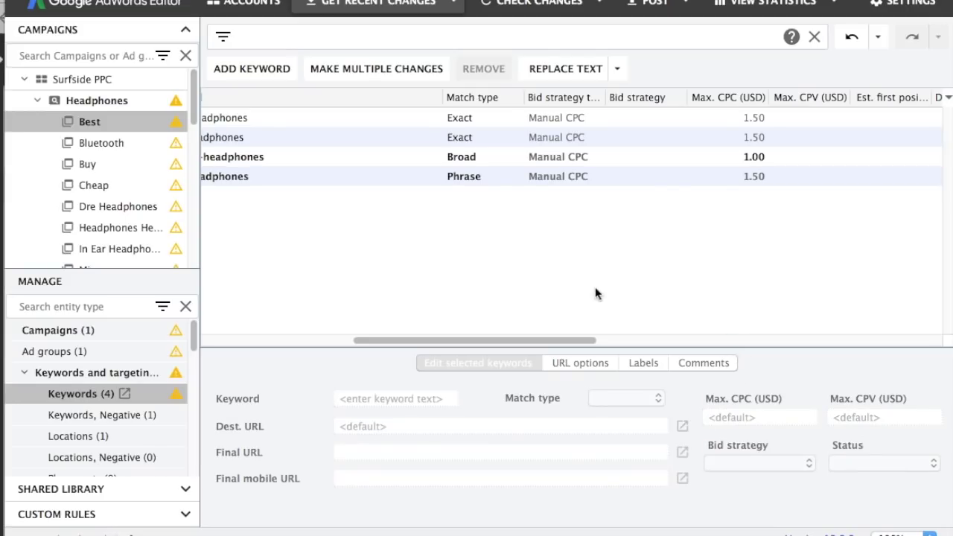
# Set the max. CPC of the phrase match keyword "best headphones" to 1.25 USD and compare it with the exact match keywords.
pyautogui.click(552, 183)
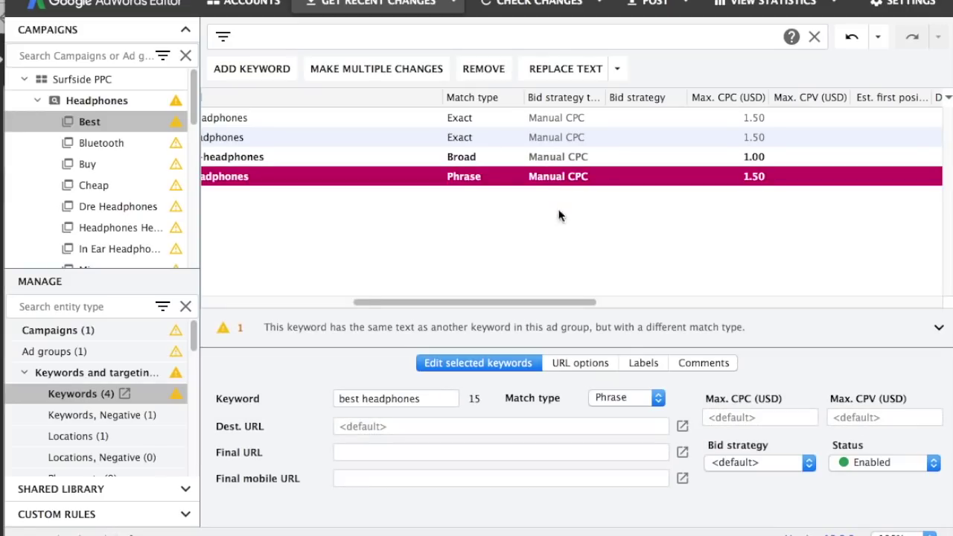
pyautogui.click(794, 418)
pyautogui.write('1.25')
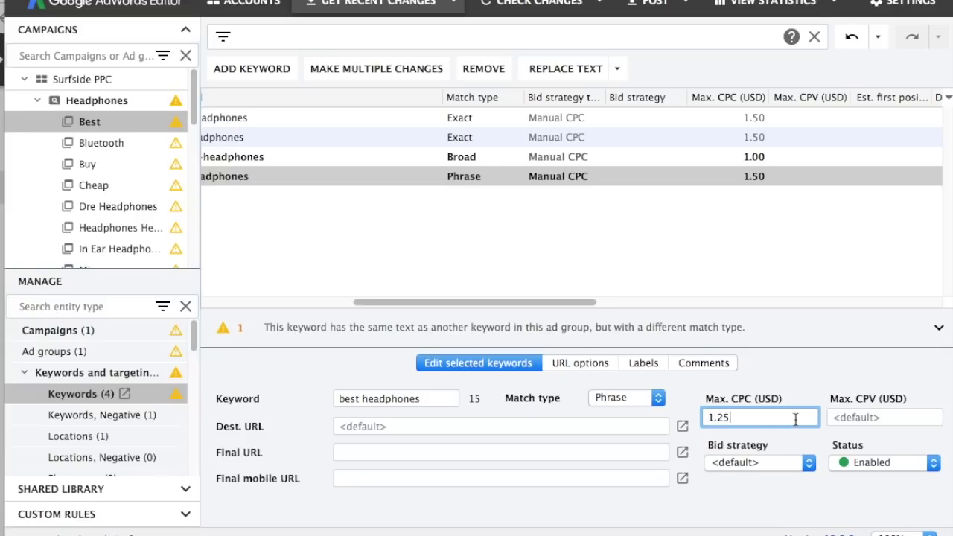
pyautogui.click(804, 268)
pyautogui.click(761, 136)
pyautogui.click(759, 118)
pyautogui.click(753, 140)
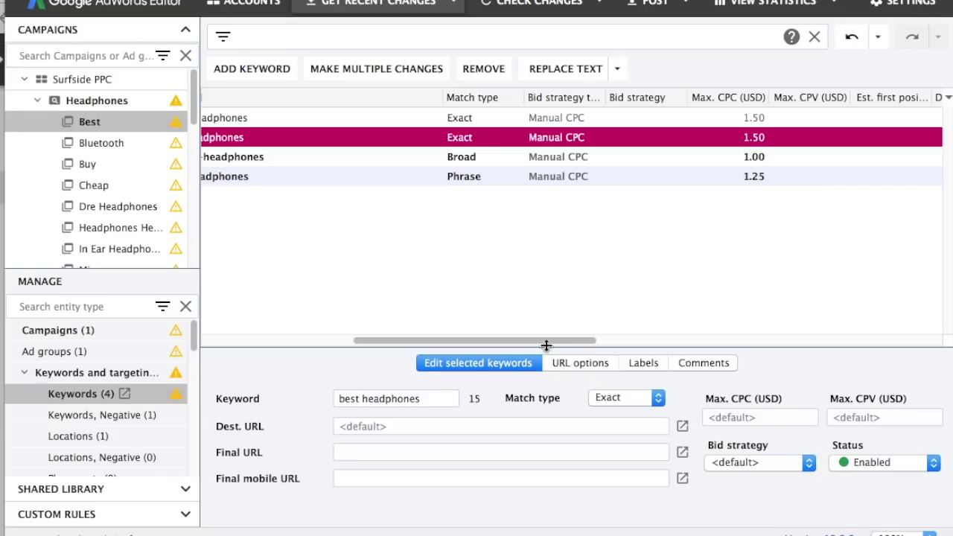
pyautogui.moveTo(542, 341); pyautogui.dragTo(349, 360)
pyautogui.click(375, 253)
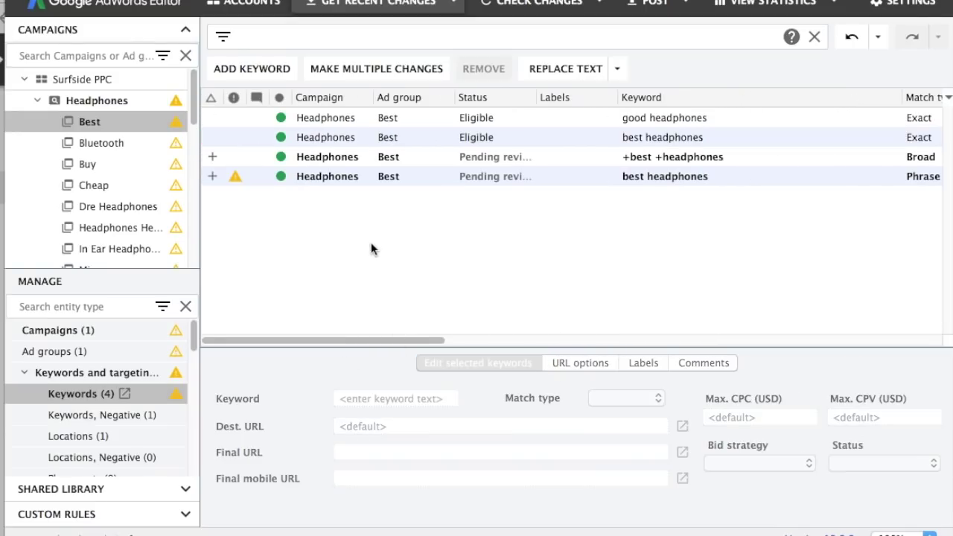
# Post the local changes in all campaigns to AdWords and dismiss the posting summary.
pyautogui.click(325, 178)
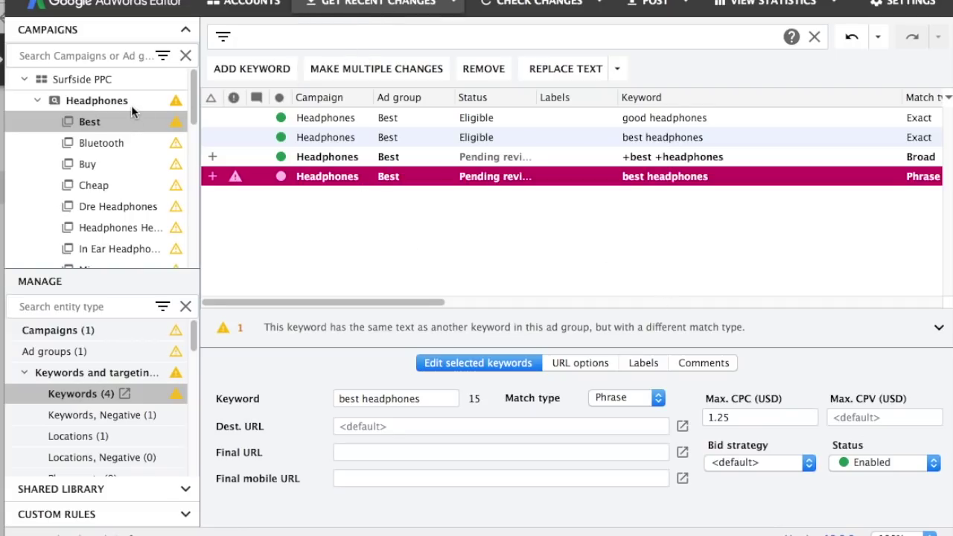
pyautogui.click(640, 6)
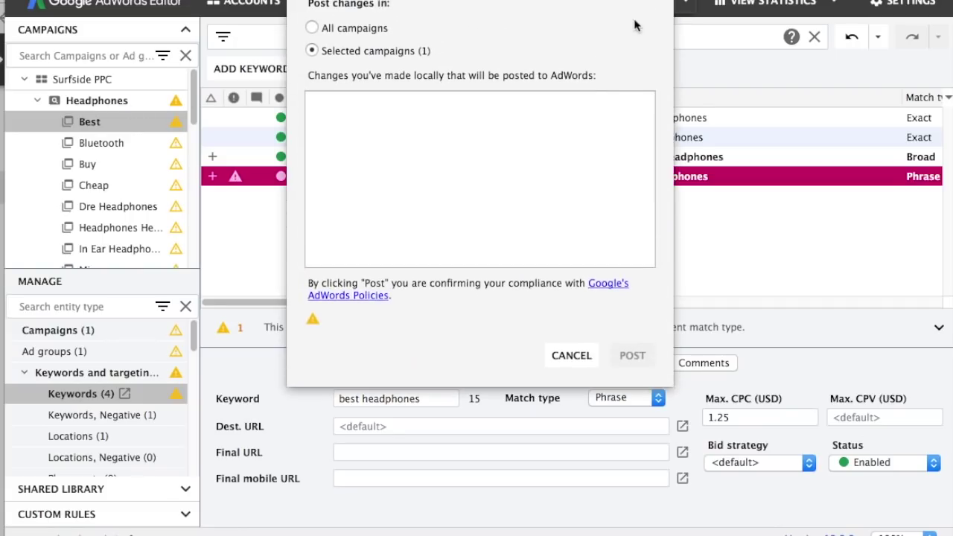
pyautogui.click(335, 30)
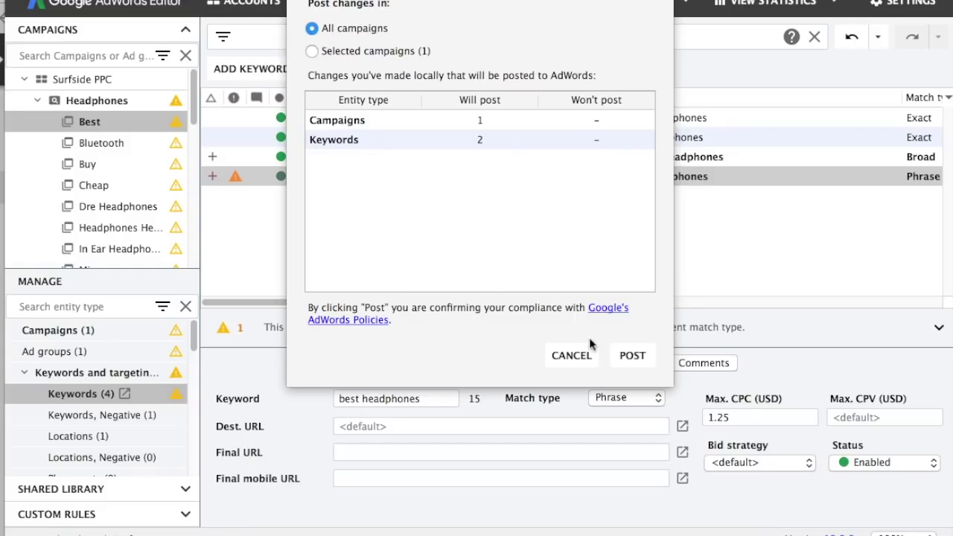
pyautogui.click(648, 365)
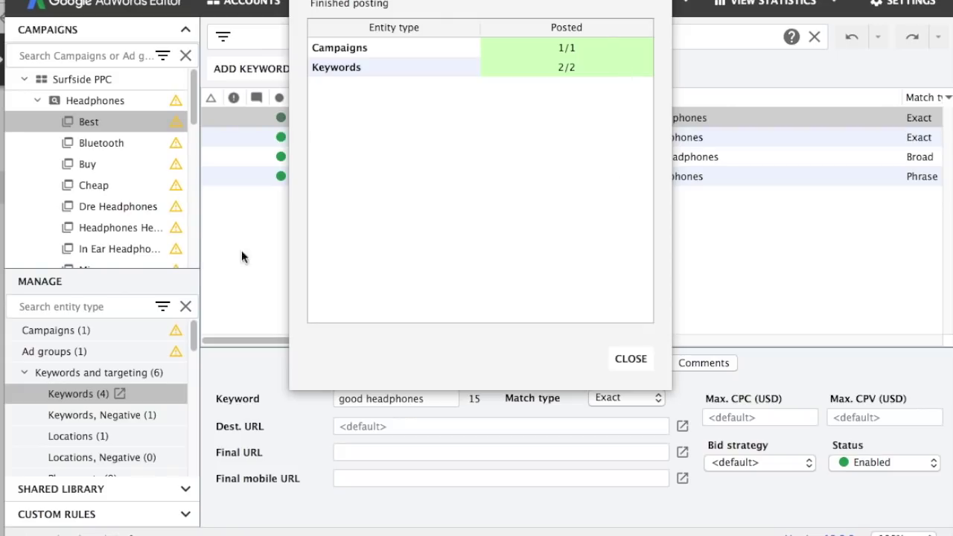
pyautogui.click(632, 359)
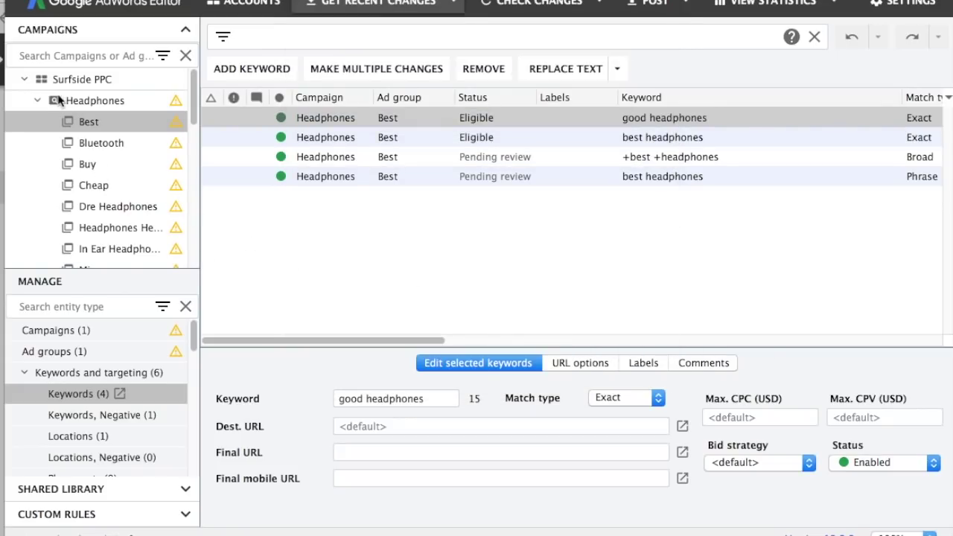
# Collapse the Headphones campaign's ad groups and its keyword categories, and show its entry in the campaign list.
pyautogui.click(37, 101)
pyautogui.click(24, 372)
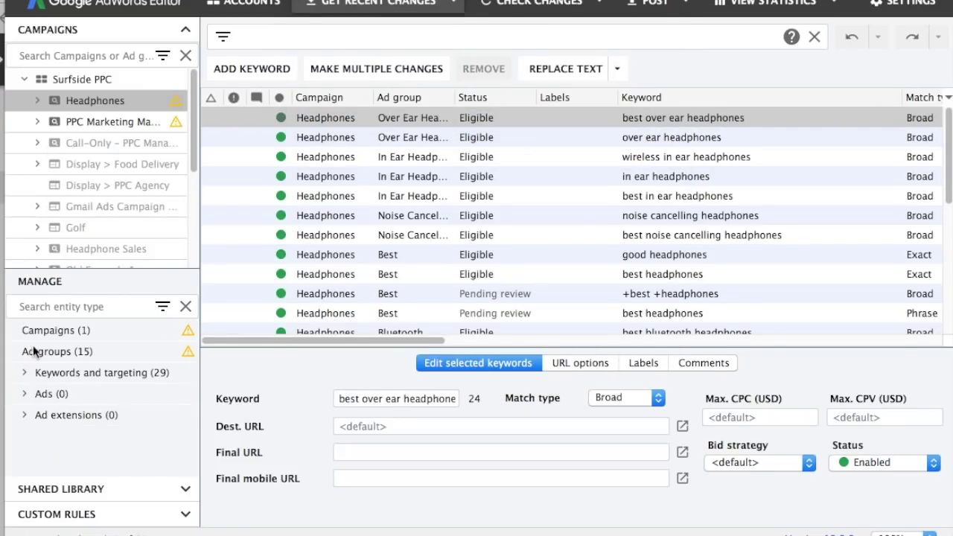
pyautogui.click(67, 330)
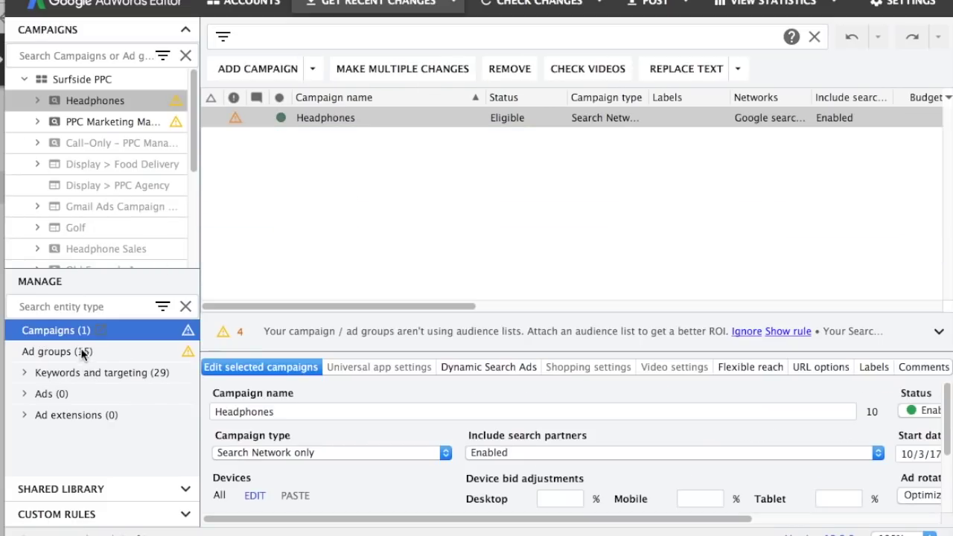
pyautogui.moveTo(362, 306); pyautogui.dragTo(348, 320)
pyautogui.click(395, 204)
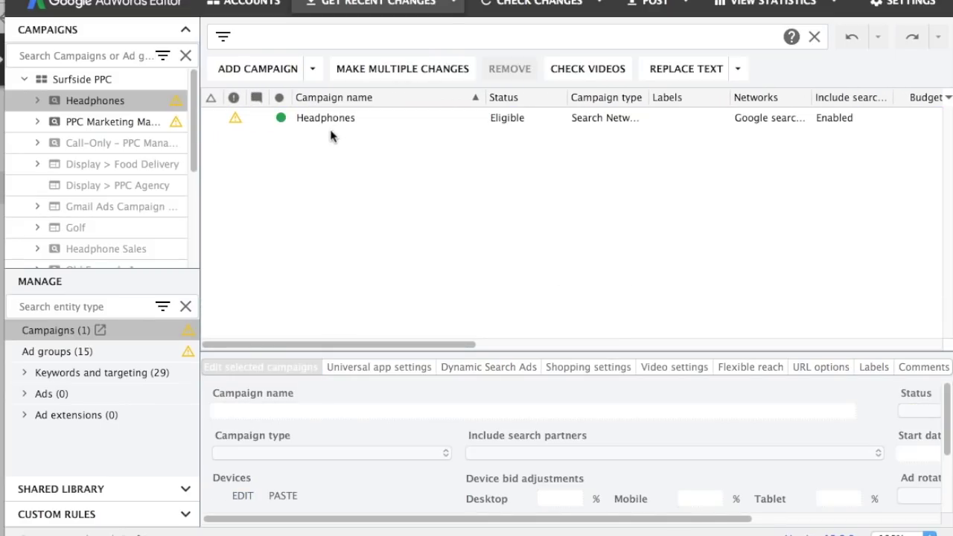
# Expand the Headphones campaign and review the keywords of its Best and Bluetooth ad groups.
pyautogui.click(37, 101)
pyautogui.click(112, 125)
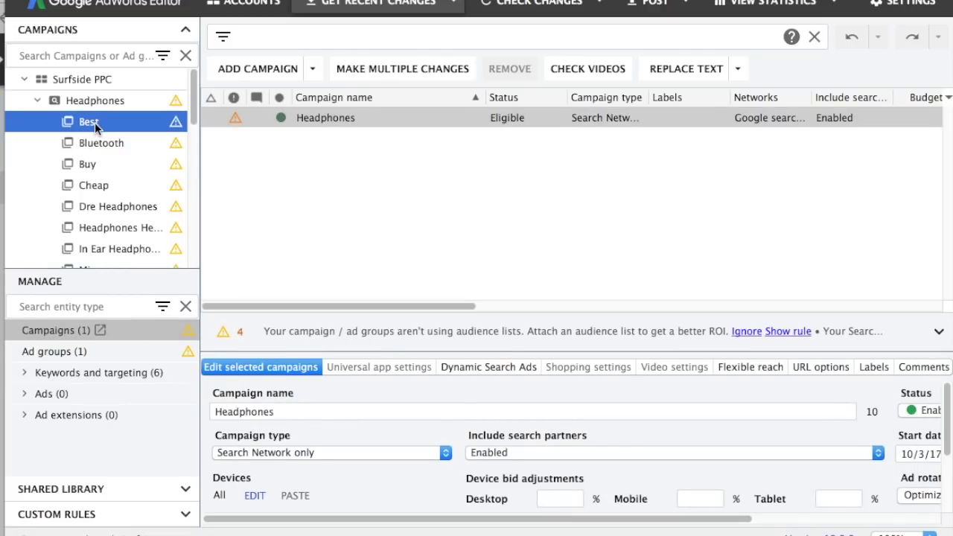
pyautogui.click(24, 372)
pyautogui.click(61, 394)
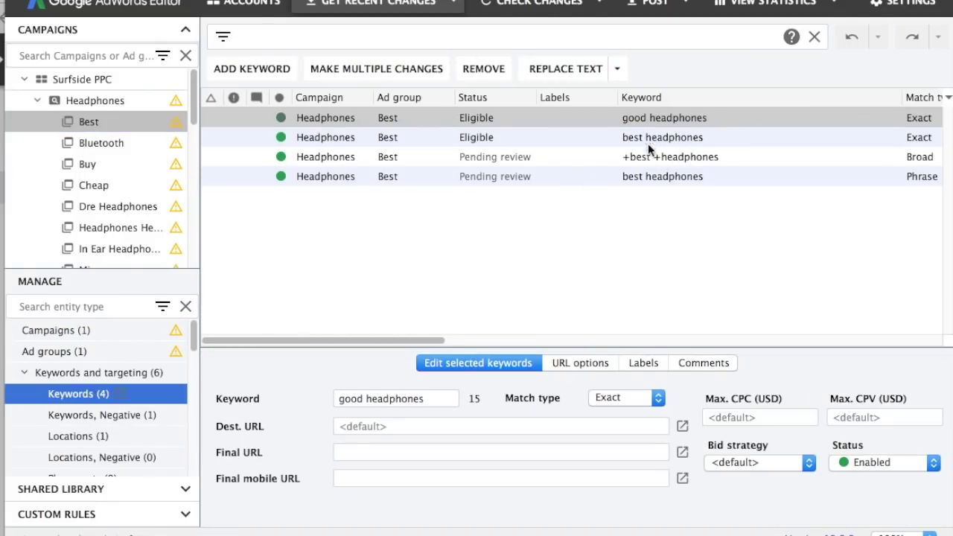
pyautogui.click(78, 148)
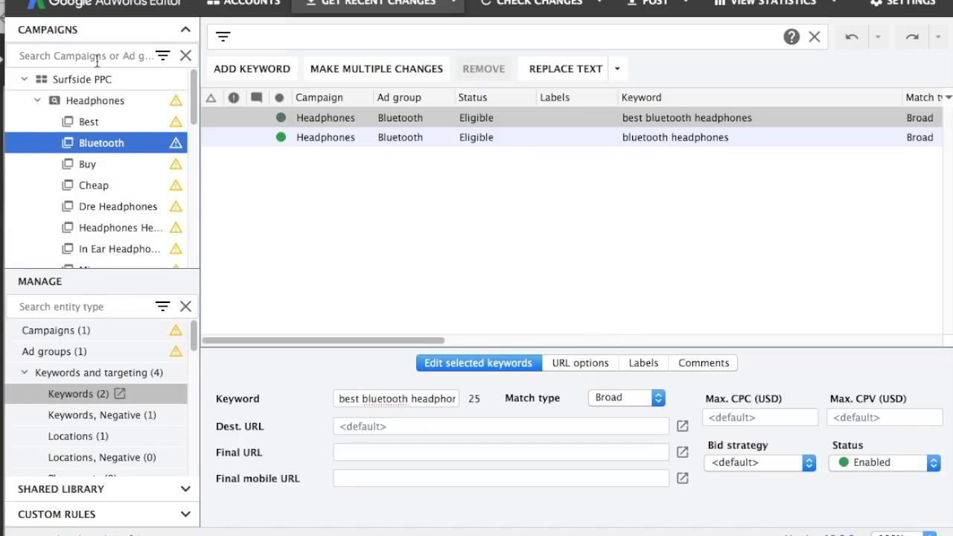
pyautogui.click(95, 123)
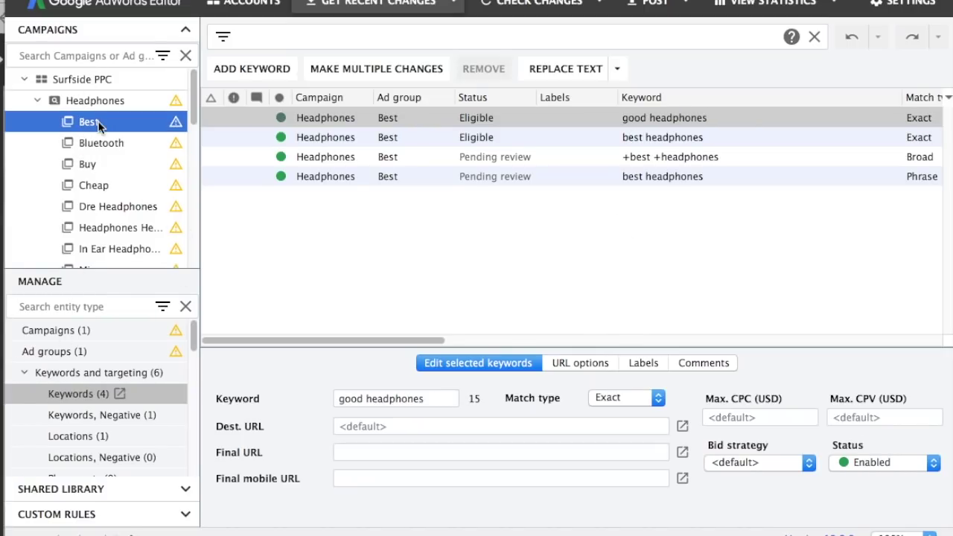
# Add an expanded text ad to the Best ad group with headlines "Best Headphones For Sale" and "Find Top-Rated Headphones".
pyautogui.click(24, 374)
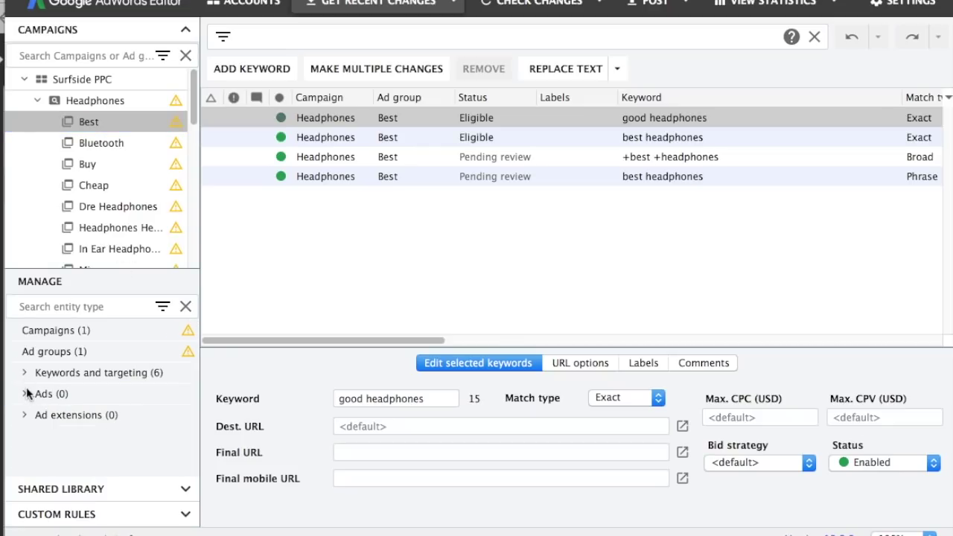
pyautogui.click(49, 394)
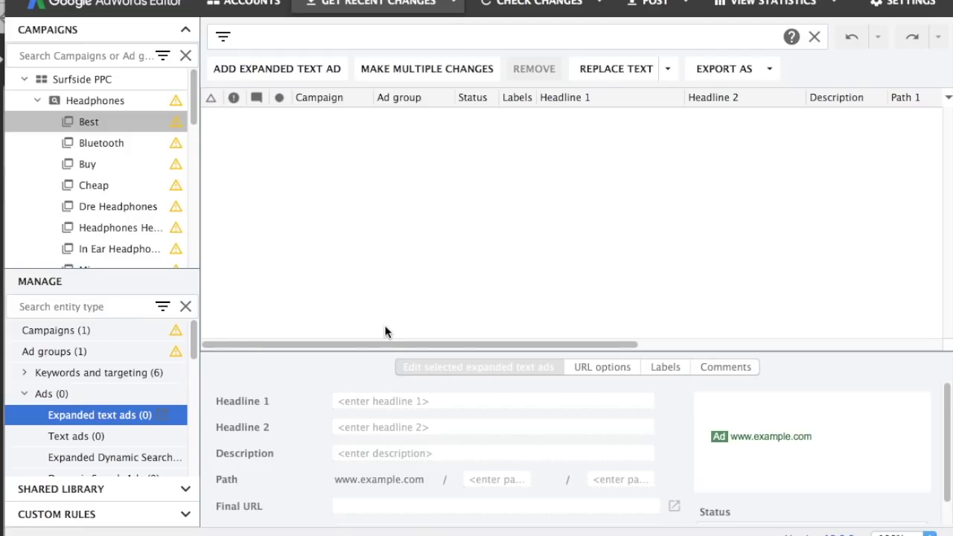
pyautogui.click(307, 72)
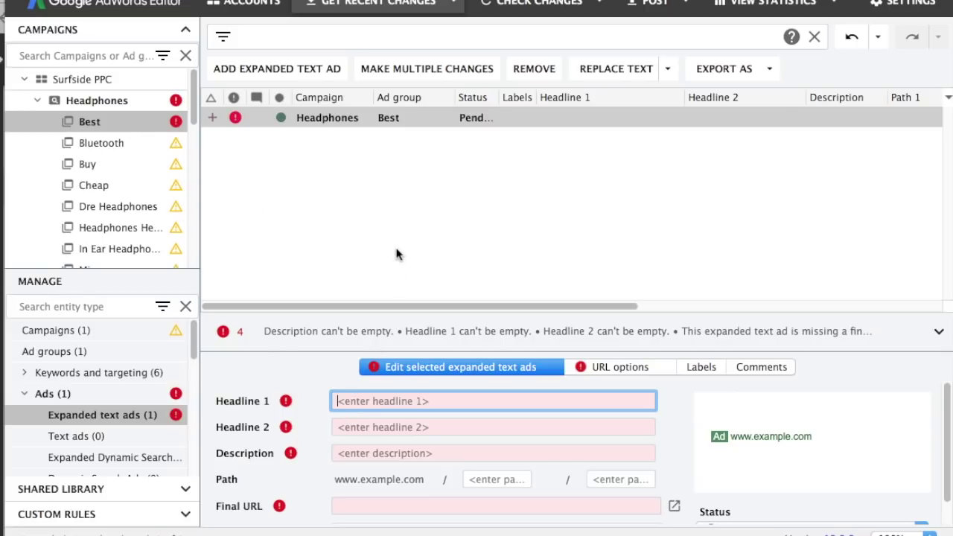
pyautogui.write('Best H')
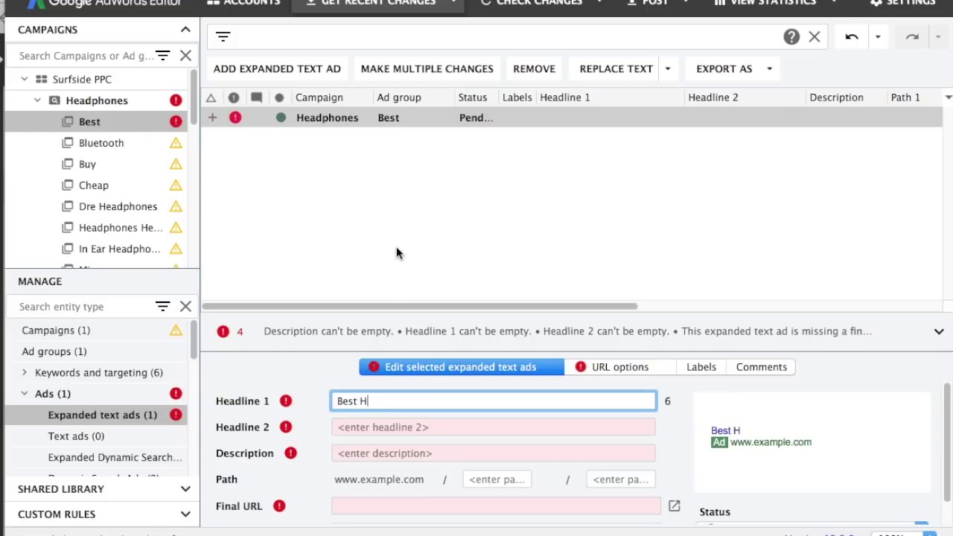
pyautogui.write('eadphones For Sale')
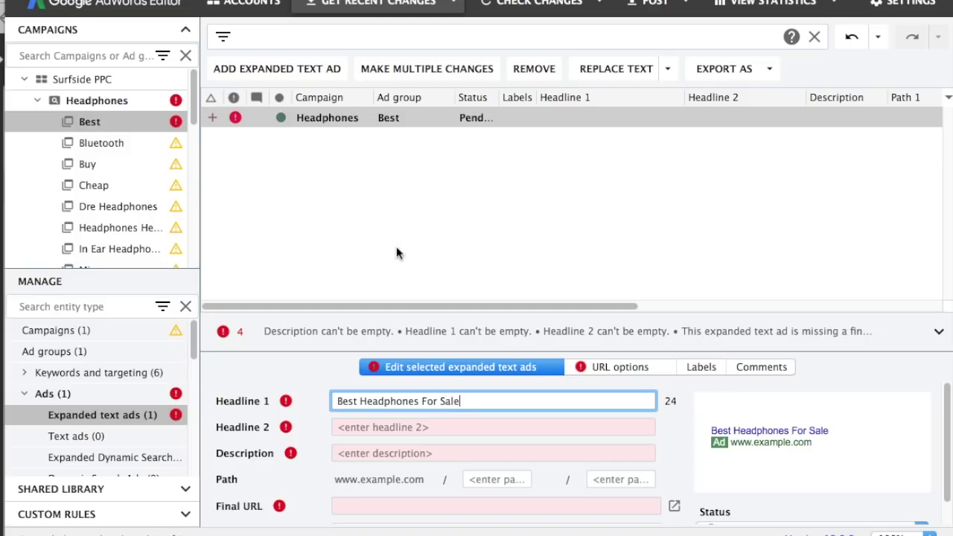
pyautogui.press('Tab')
pyautogui.write('Find Top-Rated H')
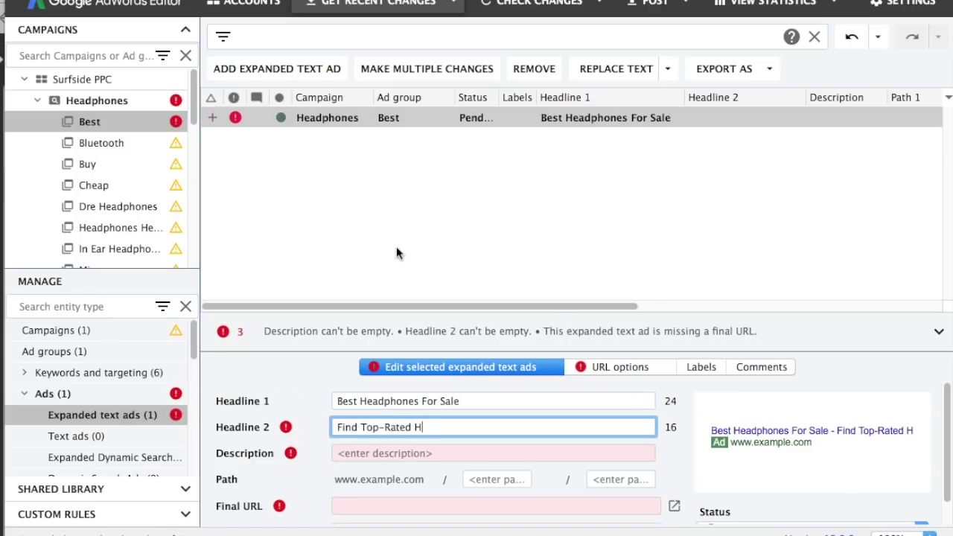
pyautogui.write('eadphones')
pyautogui.press('Tab')
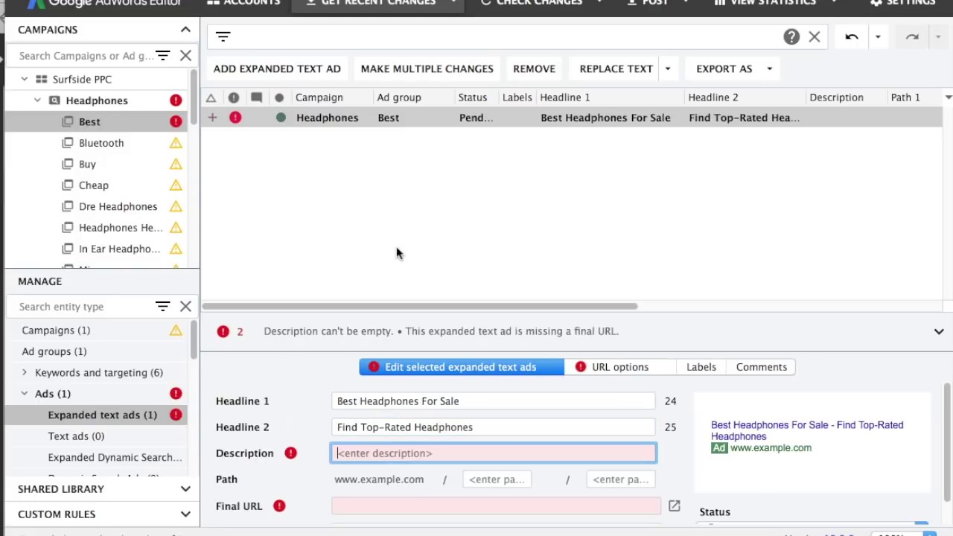
pyautogui.write('V')
pyautogui.write('dphones for sale in 2018!')
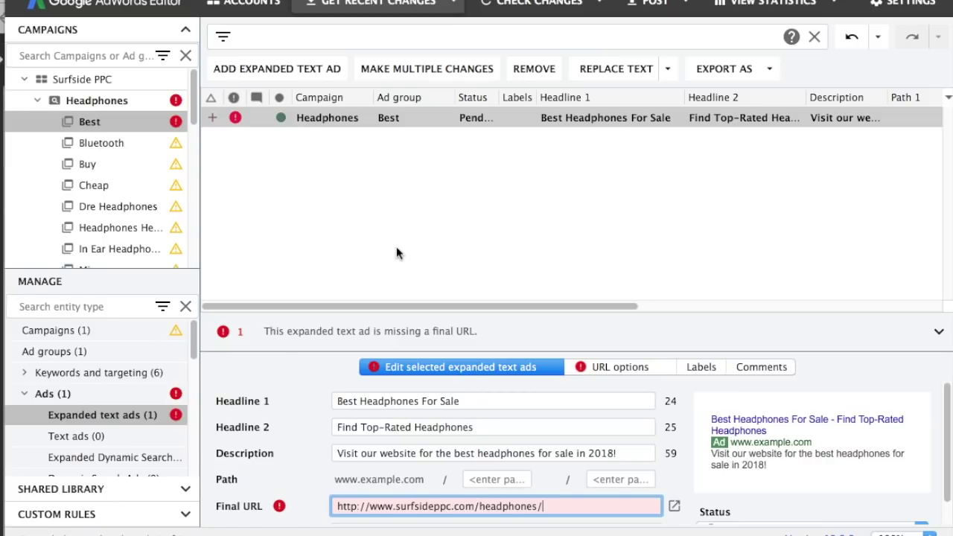
pyautogui.click(402, 228)
pyautogui.click(390, 119)
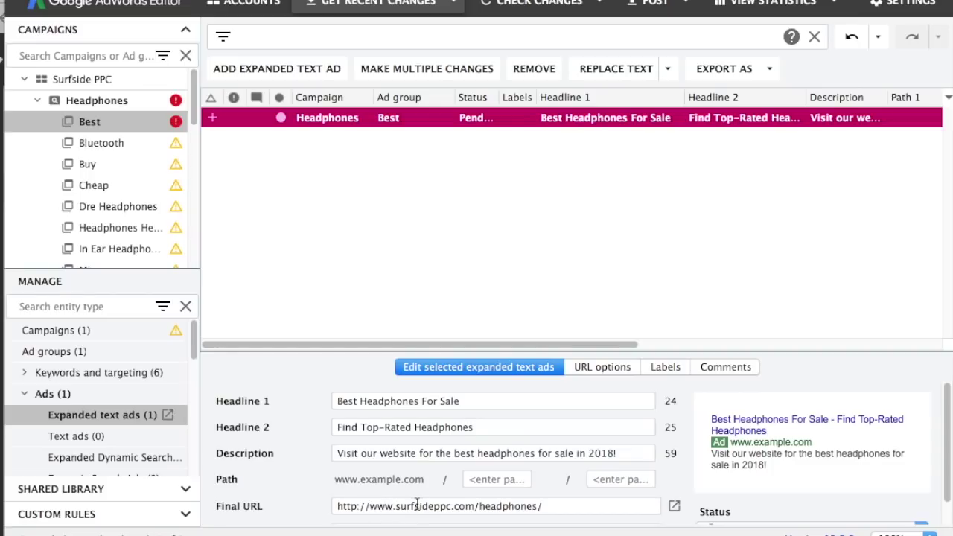
pyautogui.click(409, 400)
pyautogui.click(415, 426)
pyautogui.click(561, 189)
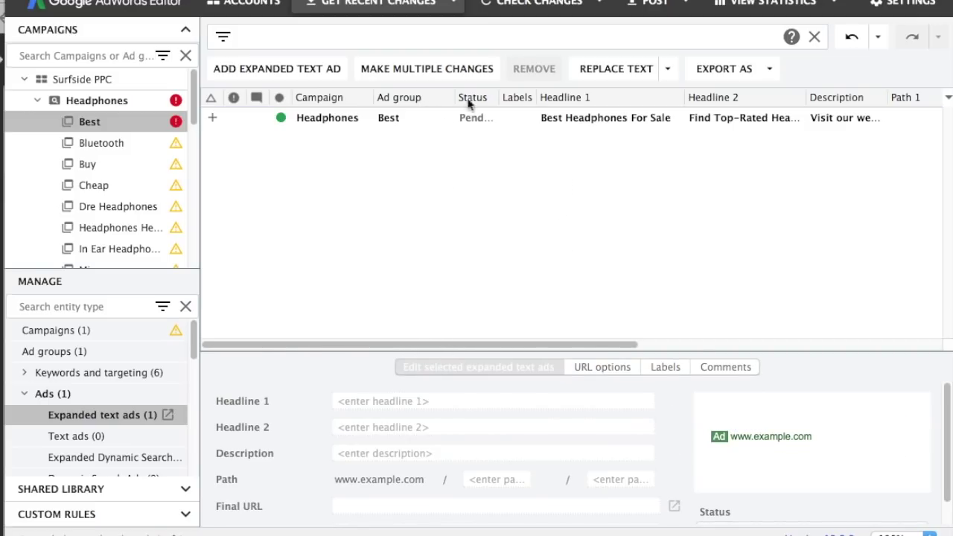
# Post the new expanded text ad to AdWords for all campaigns and dismiss the posting summary.
pyautogui.click(646, 4)
pyautogui.click(328, 27)
pyautogui.click(631, 355)
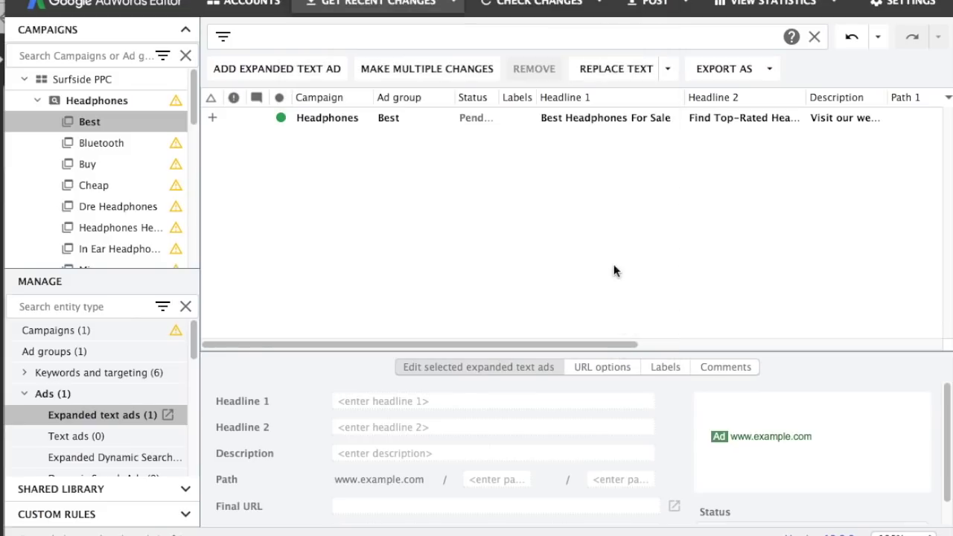
pyautogui.click(629, 359)
pyautogui.click(450, 173)
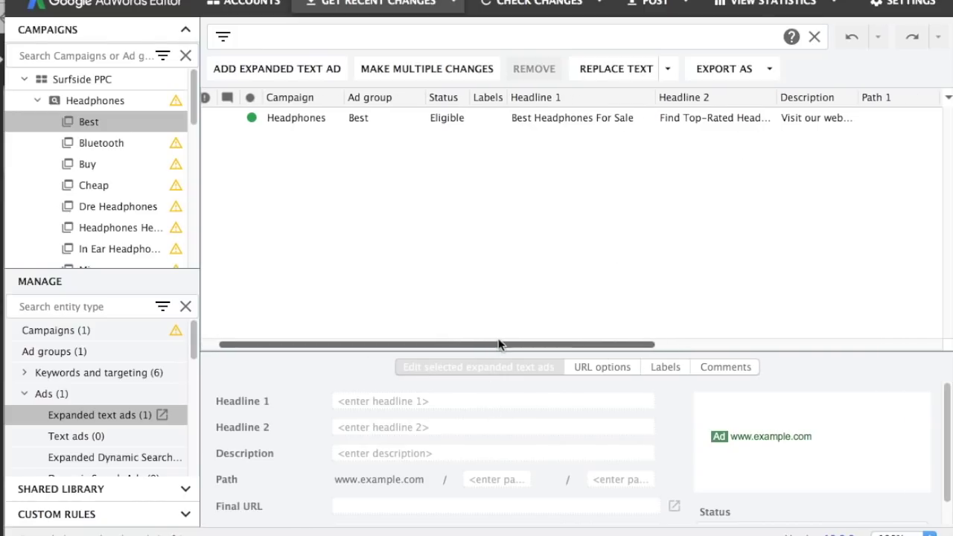
# Compare the expanded text ads in the Bluetooth and Best ad groups.
pyautogui.click(98, 145)
pyautogui.click(103, 125)
pyautogui.click(104, 134)
pyautogui.click(123, 123)
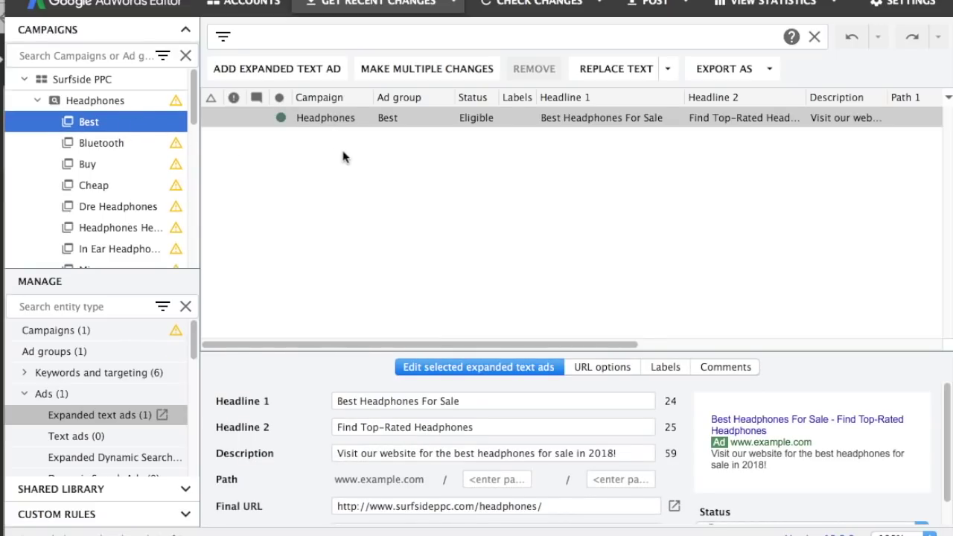
pyautogui.click(356, 168)
# Copy the Best ad group's expanded text ad into all the other ad groups of the Headphones campaign.
pyautogui.click(355, 123)
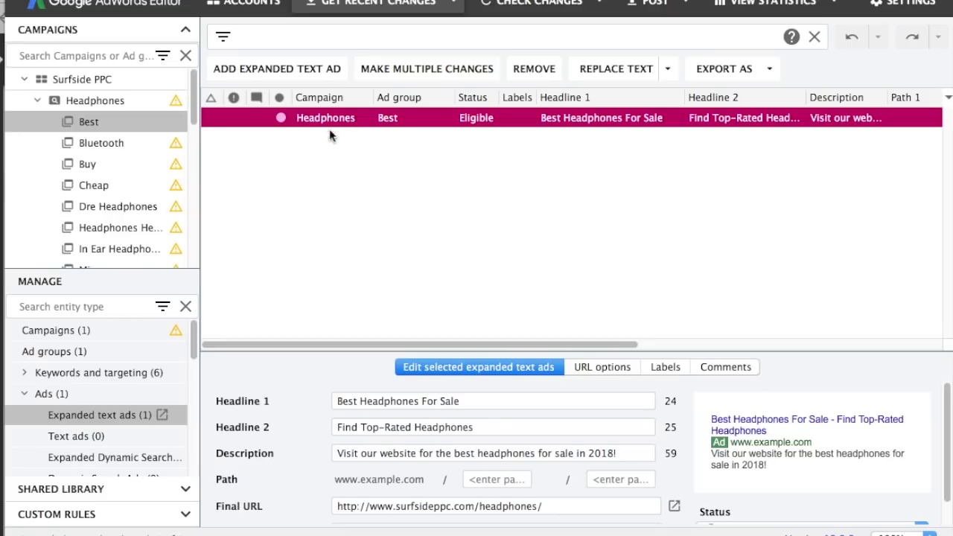
pyautogui.click(75, 104)
pyautogui.rightClick(80, 105)
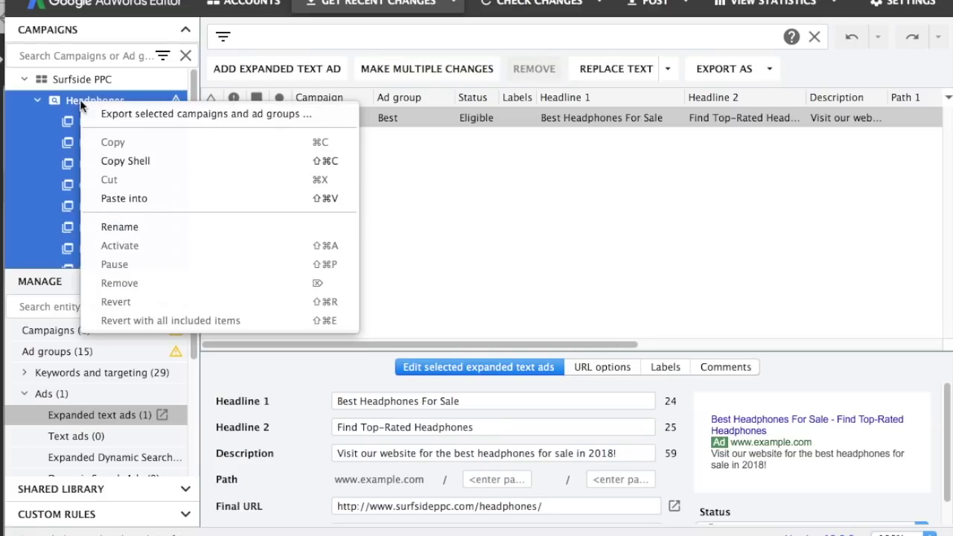
pyautogui.click(165, 198)
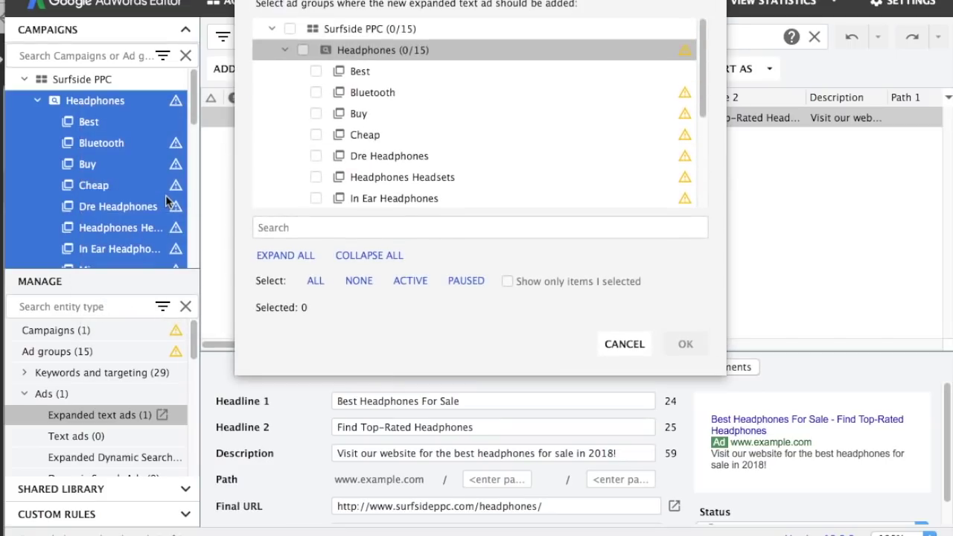
pyautogui.click(303, 50)
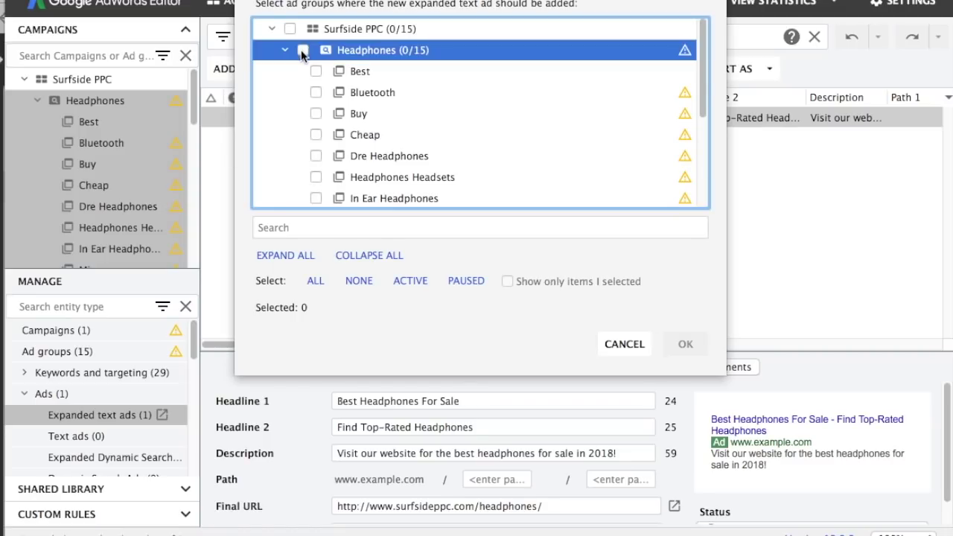
pyautogui.click(317, 71)
pyautogui.scroll(-3, 372, 105)
pyautogui.scroll(3, 387, 122)
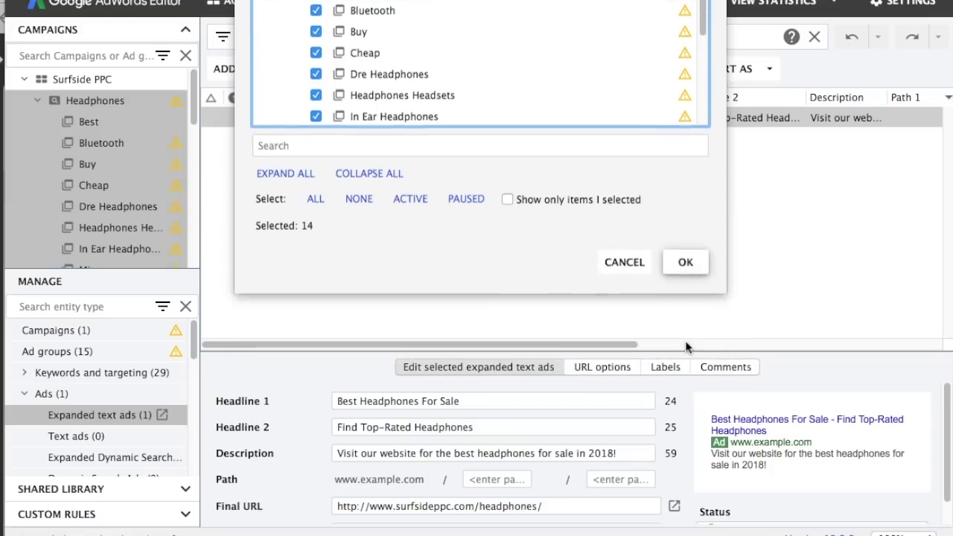
pyautogui.click(684, 344)
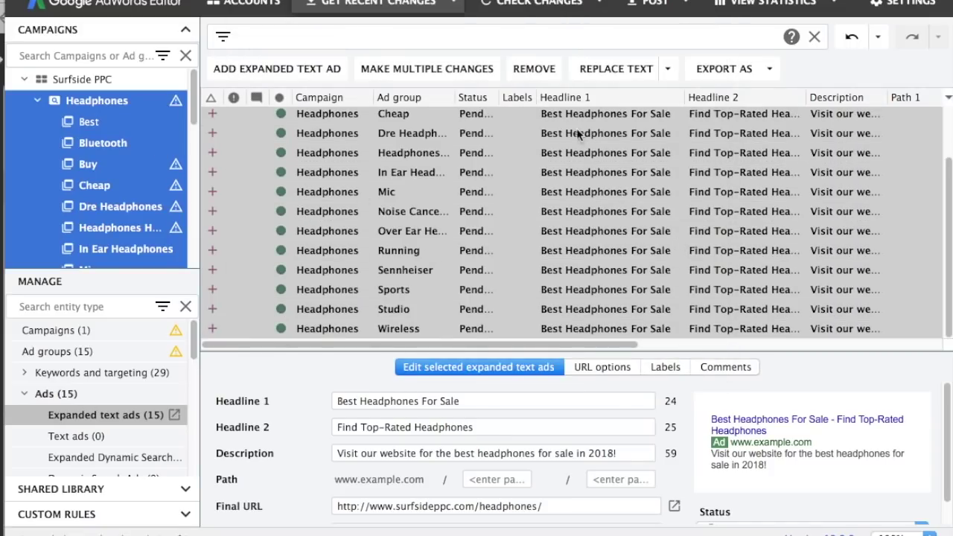
# Change headline 1 of the Bluetooth ad group's ad to "Bluetooth Headphones For Sale".
pyautogui.click(671, 184)
pyautogui.click(510, 169)
pyautogui.click(464, 137)
pyautogui.scroll(3, 465, 141)
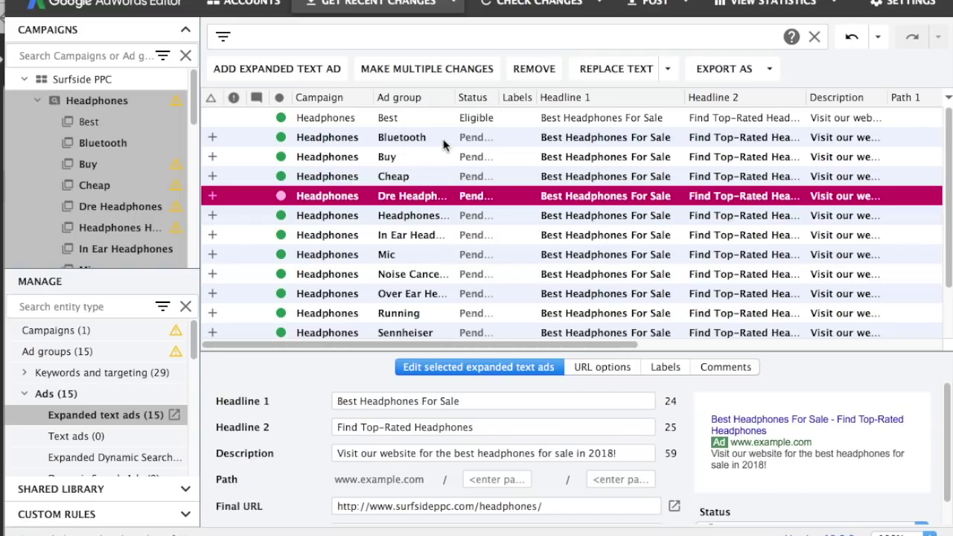
pyautogui.click(551, 140)
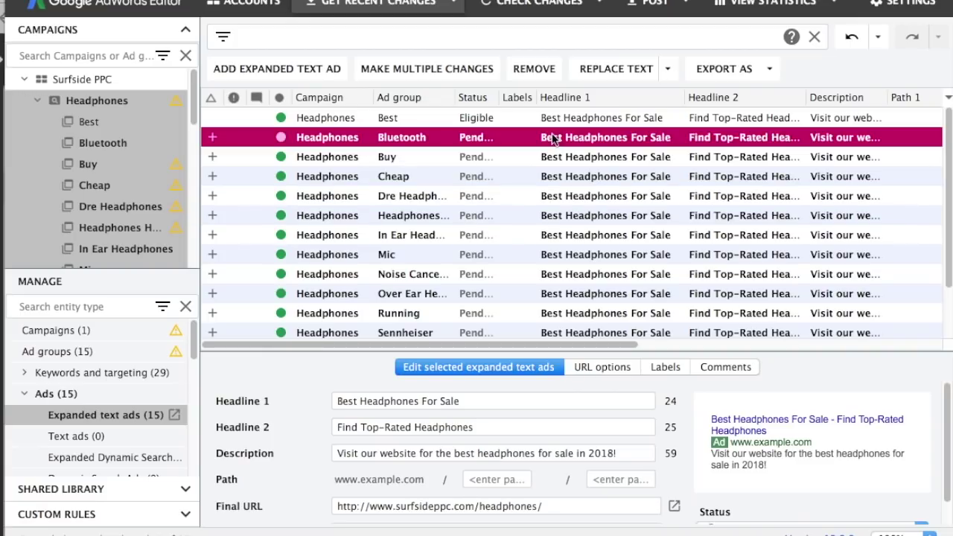
pyautogui.doubleClick(334, 402)
pyautogui.write('Bluetooth')
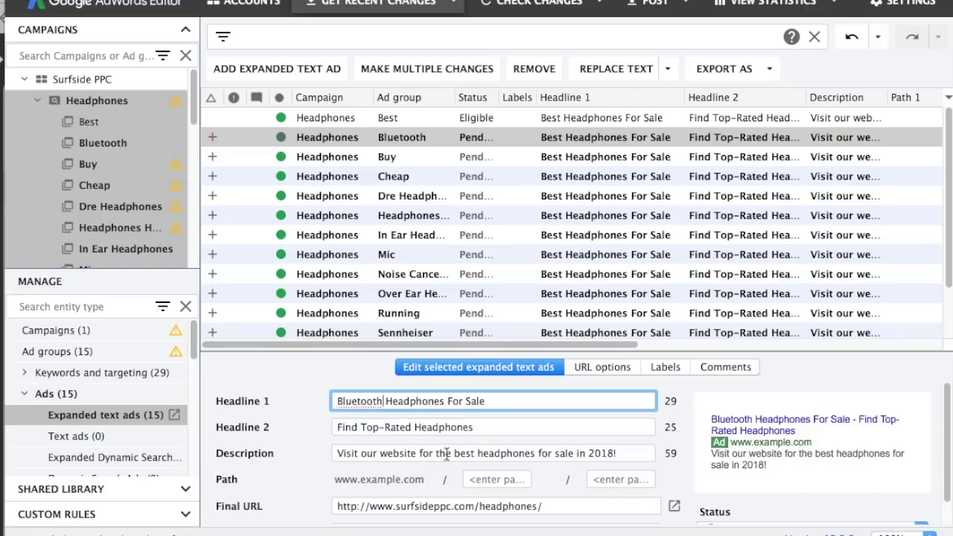
pyautogui.click(474, 454)
pyautogui.write('bluetooth')
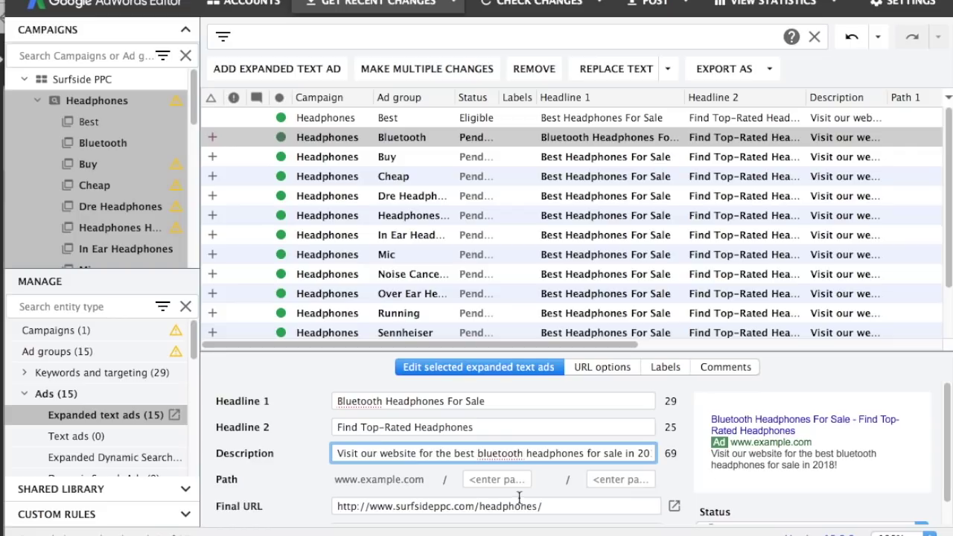
pyautogui.moveTo(573, 452); pyautogui.dragTo(645, 452)
pyautogui.click(640, 452)
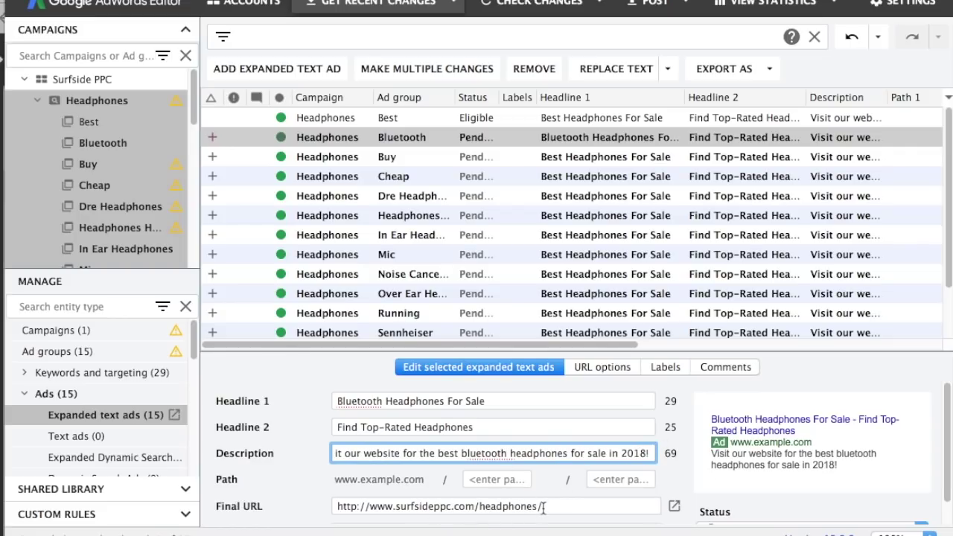
pyautogui.click(543, 506)
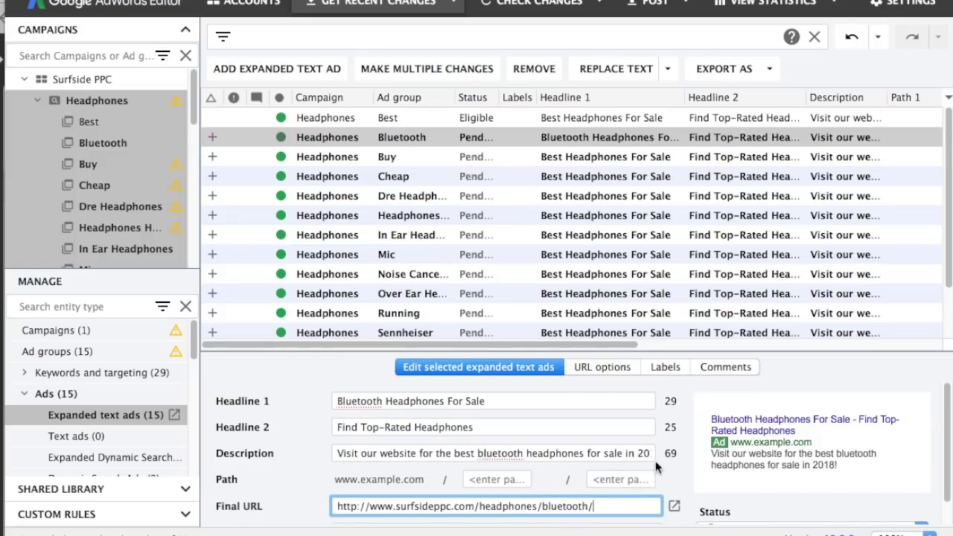
pyautogui.click(708, 215)
pyautogui.click(430, 141)
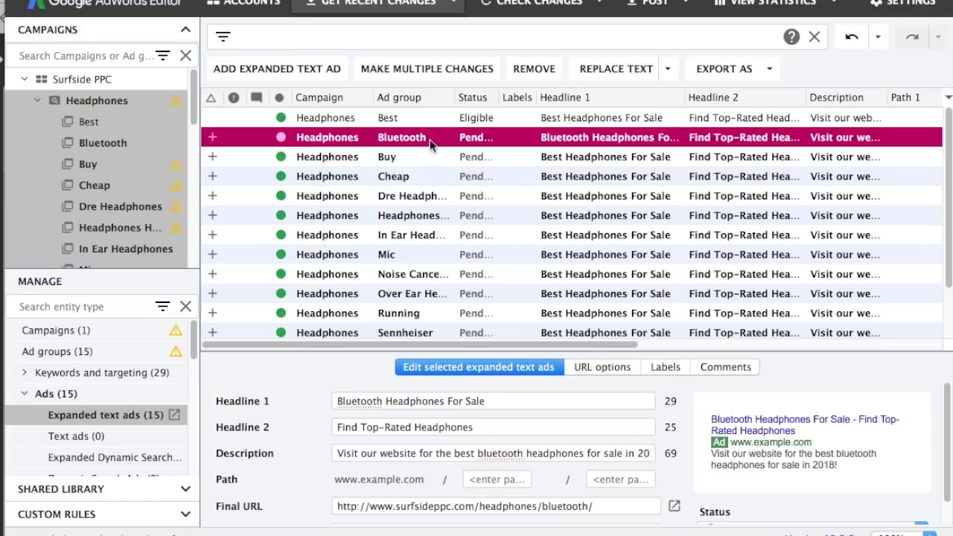
pyautogui.click(128, 136)
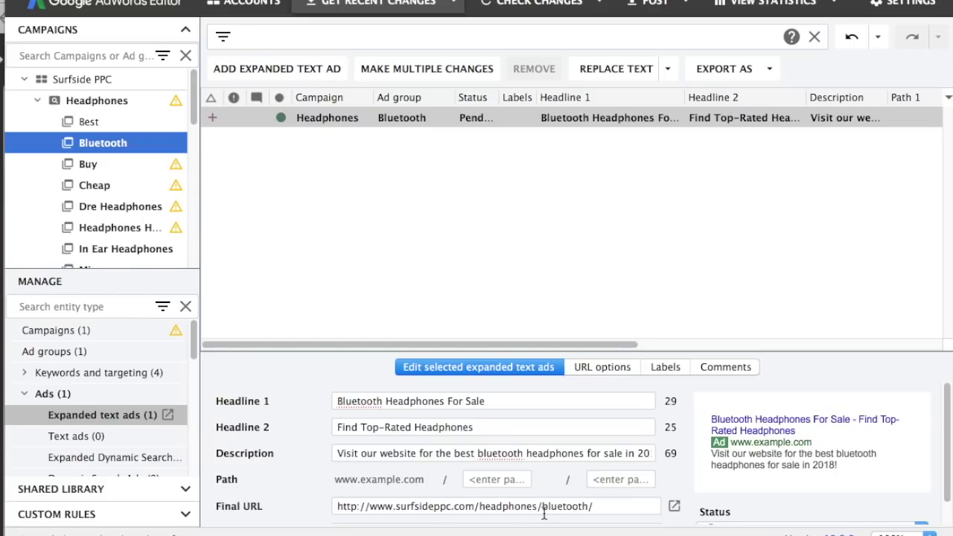
# Post the copied and edited expanded text ads in all campaigns to AdWords and dismiss the posting summary.
pyautogui.click(634, 4)
pyautogui.click(342, 30)
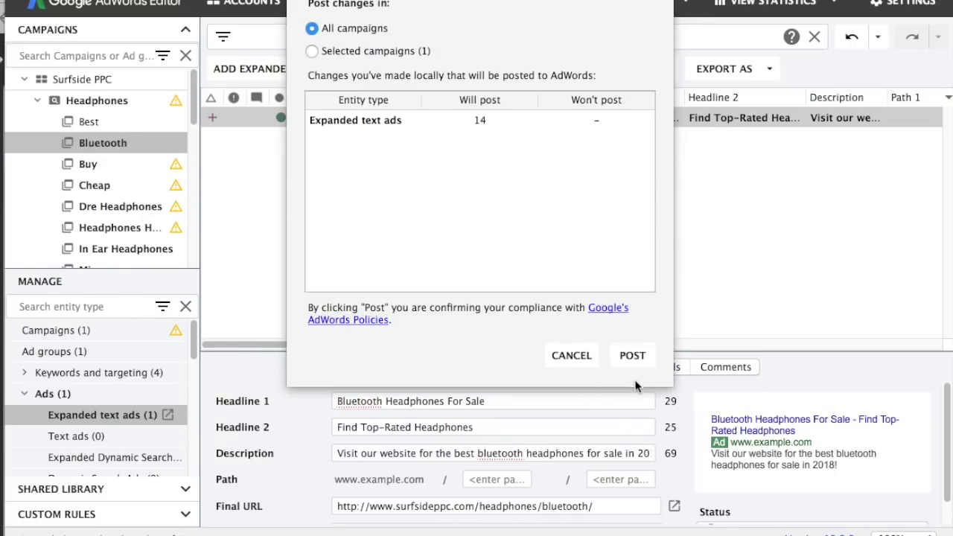
pyautogui.click(632, 355)
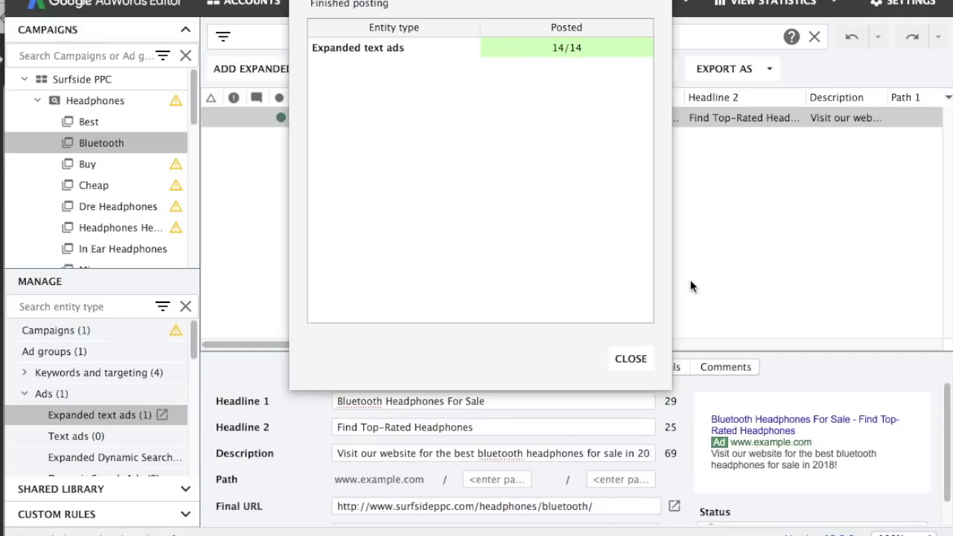
pyautogui.click(630, 360)
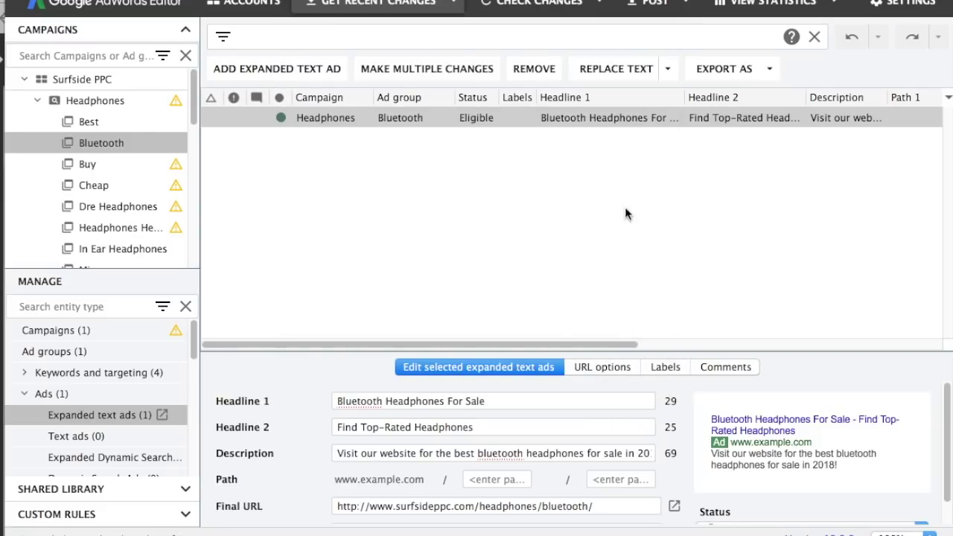
# Change headline 2 of the Buy ad group's expanded text ad to "Buy Headphones Online Cheap".
pyautogui.click(98, 168)
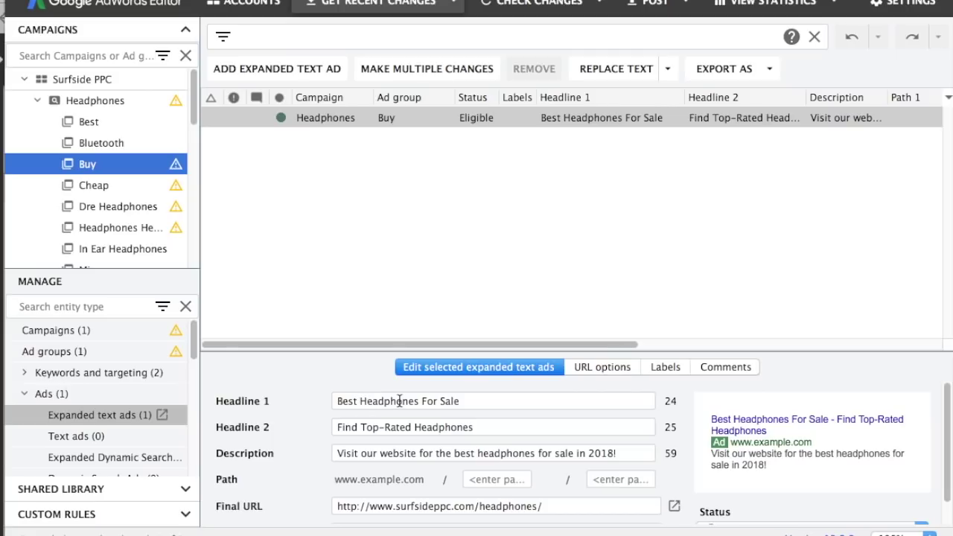
pyautogui.moveTo(497, 427); pyautogui.dragTo(212, 345)
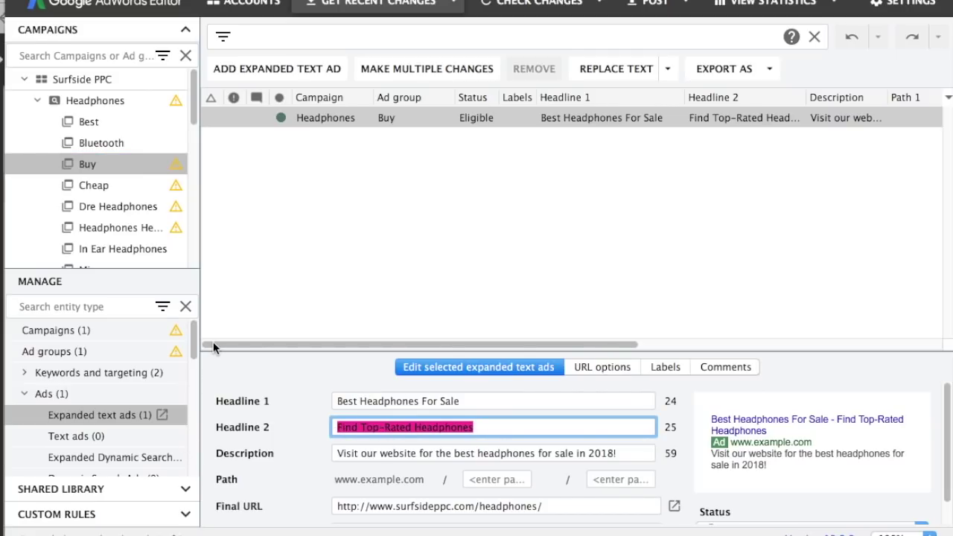
pyautogui.write('Buy Headphone')
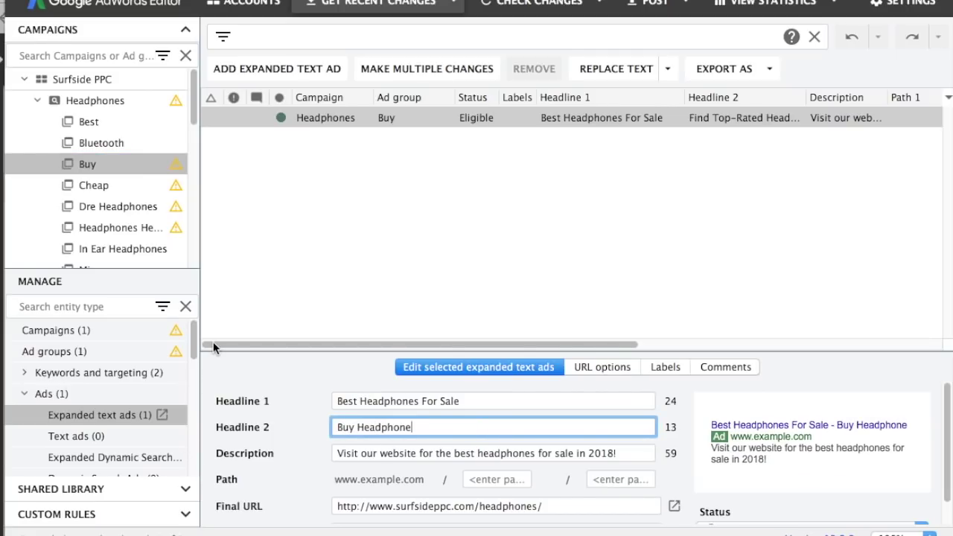
pyautogui.write('s Online')
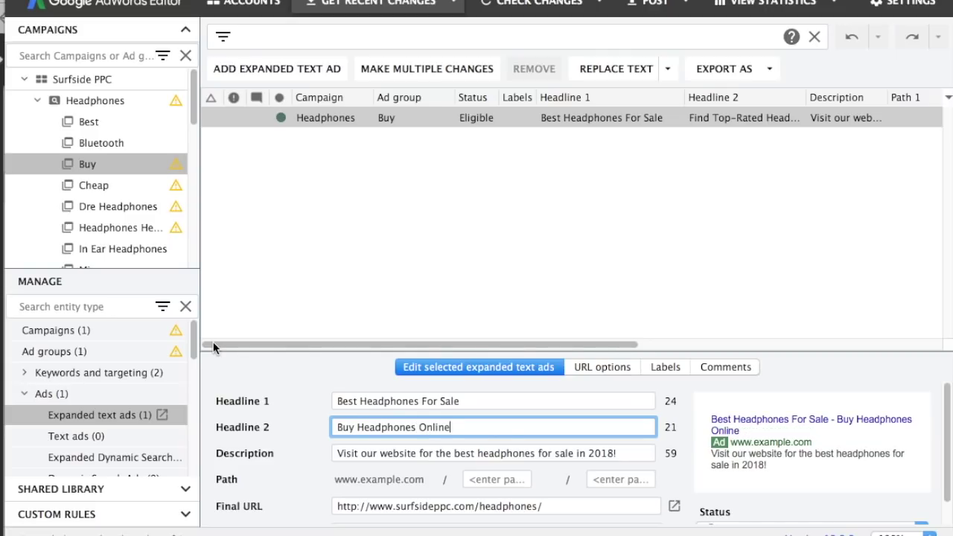
pyautogui.write(' Cheap')
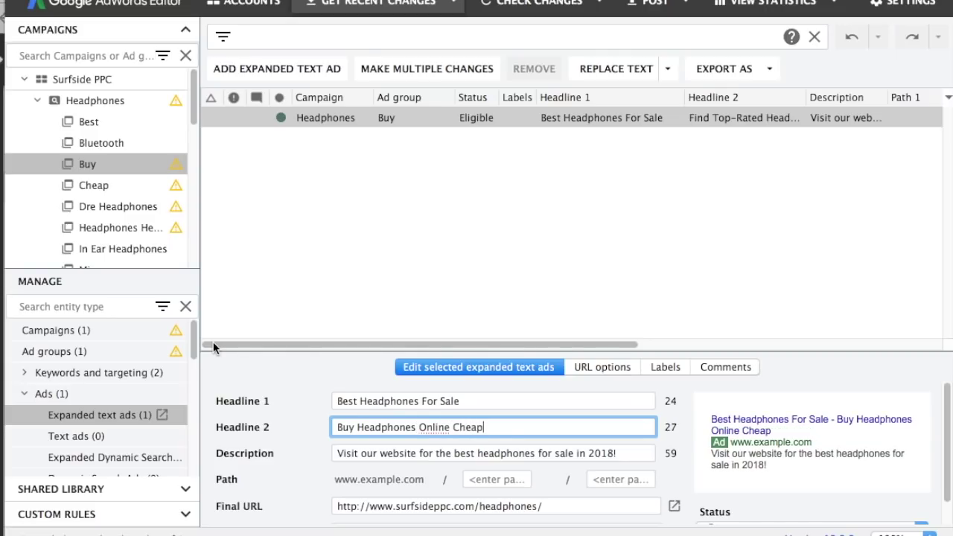
# Commit the Buy ad's headline edit and change headline 1 of the Cheap ad group's ad to "Cheap Headphones For Sale".
pyautogui.click(395, 190)
pyautogui.click(392, 124)
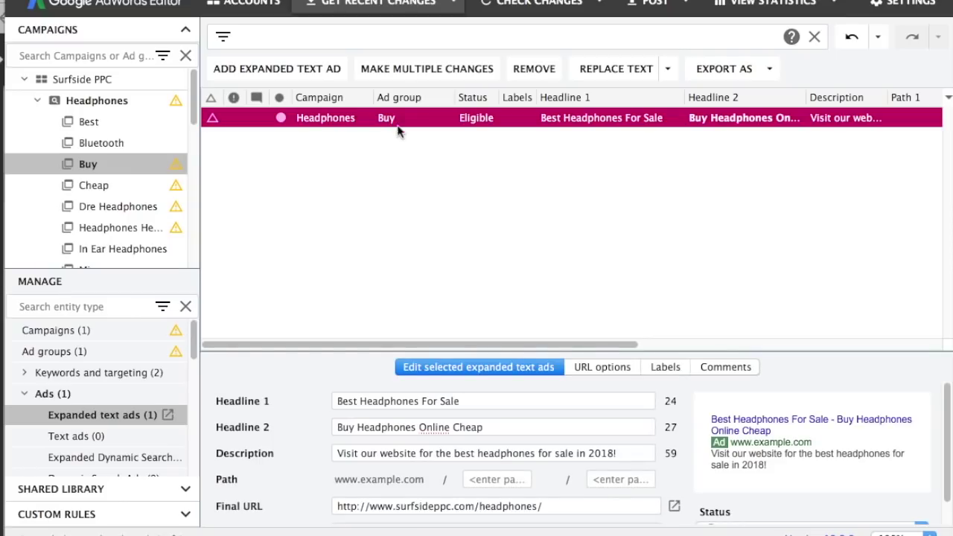
pyautogui.click(146, 192)
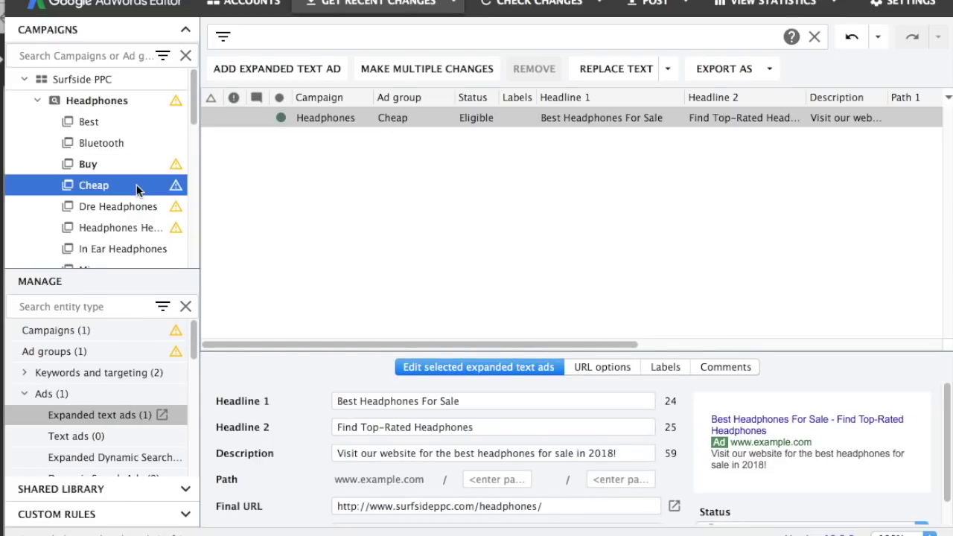
pyautogui.doubleClick(358, 400)
pyautogui.write('Cheap')
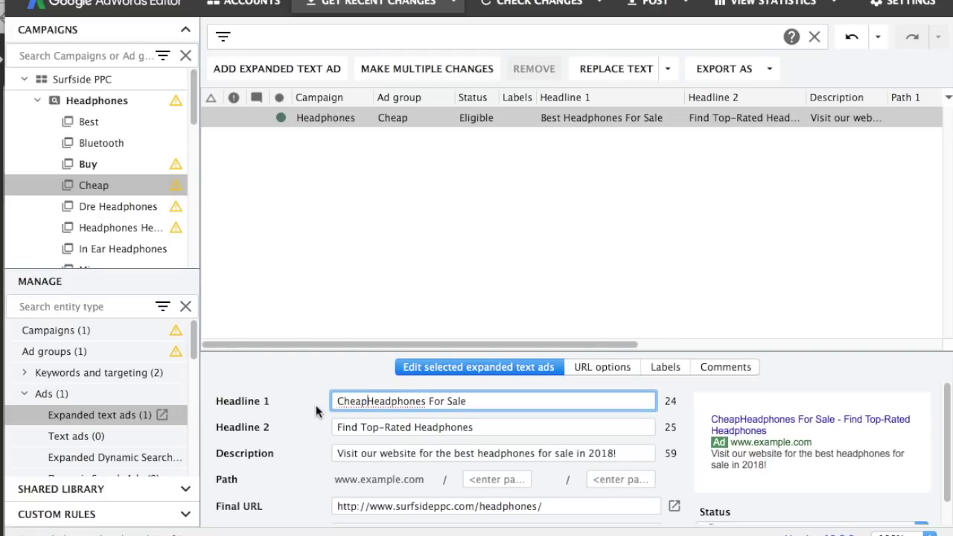
pyautogui.click(464, 173)
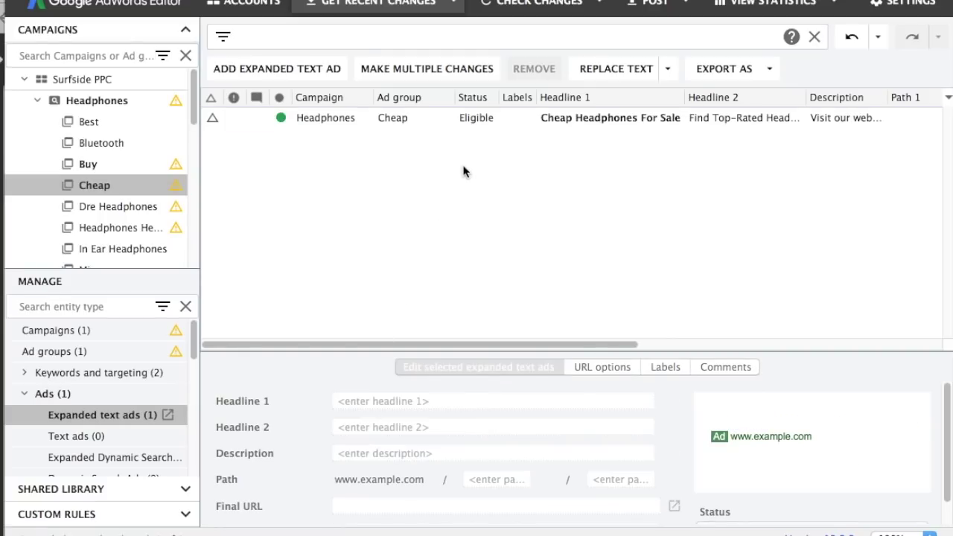
# Change headline 1 of the Dre Headphones ad group's ad to "Dre Headphones For Sale".
pyautogui.click(143, 207)
pyautogui.doubleClick(357, 402)
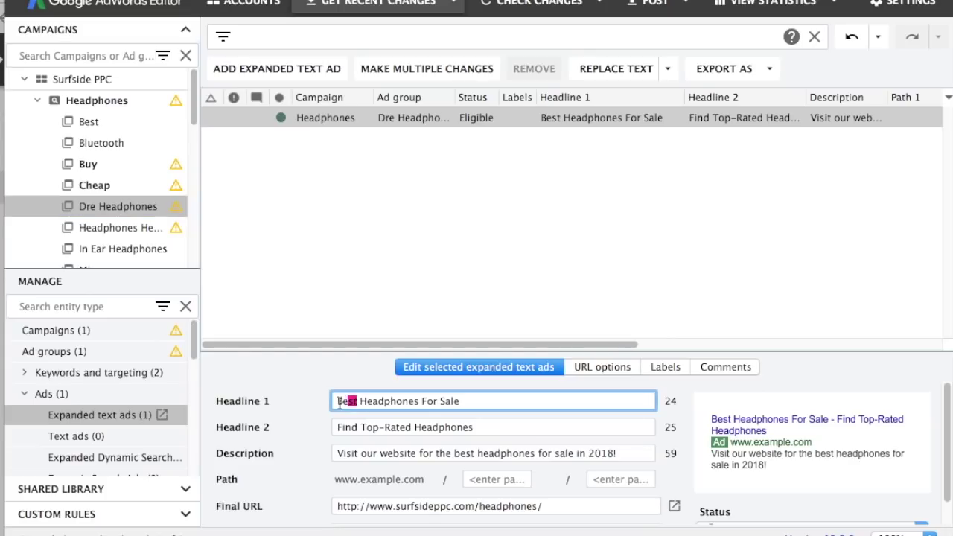
pyautogui.write('Dre')
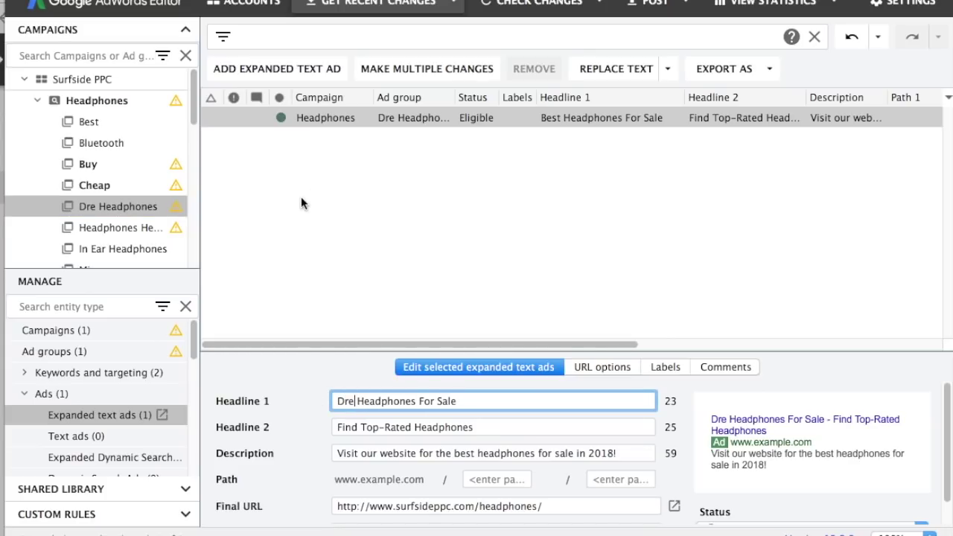
# Set the headphones-and-headsets ad group's headline 1 to "Best Headphones and Headsets" and headline 2 to "Top-Rated Headphones & Headset".
pyautogui.click(143, 230)
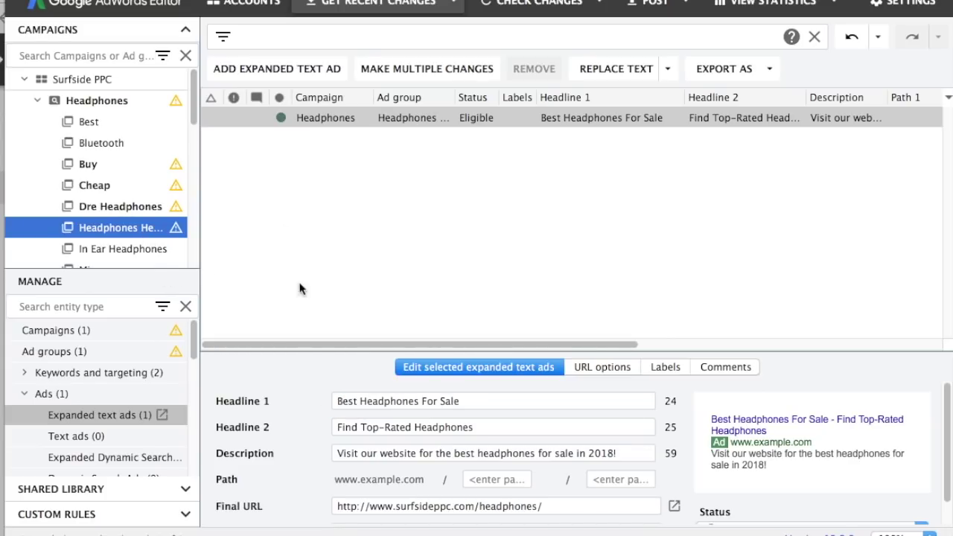
pyautogui.moveTo(468, 401); pyautogui.dragTo(328, 398)
pyautogui.write('Best')
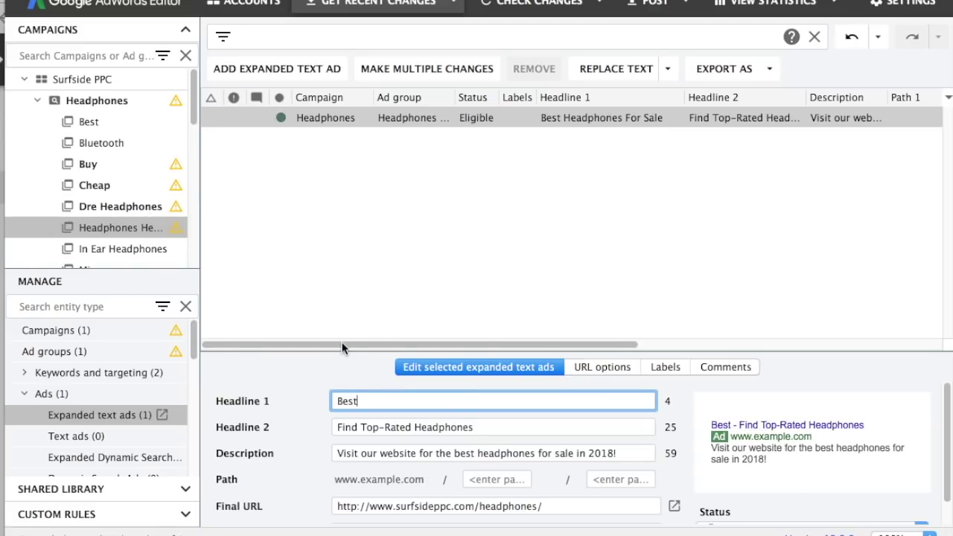
pyautogui.write(' Headphones a')
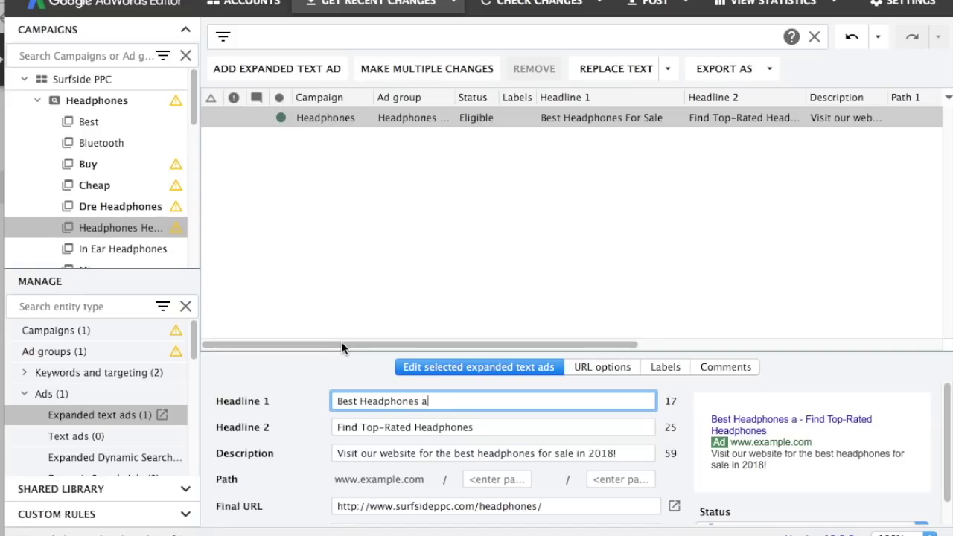
pyautogui.write('nd Headsets')
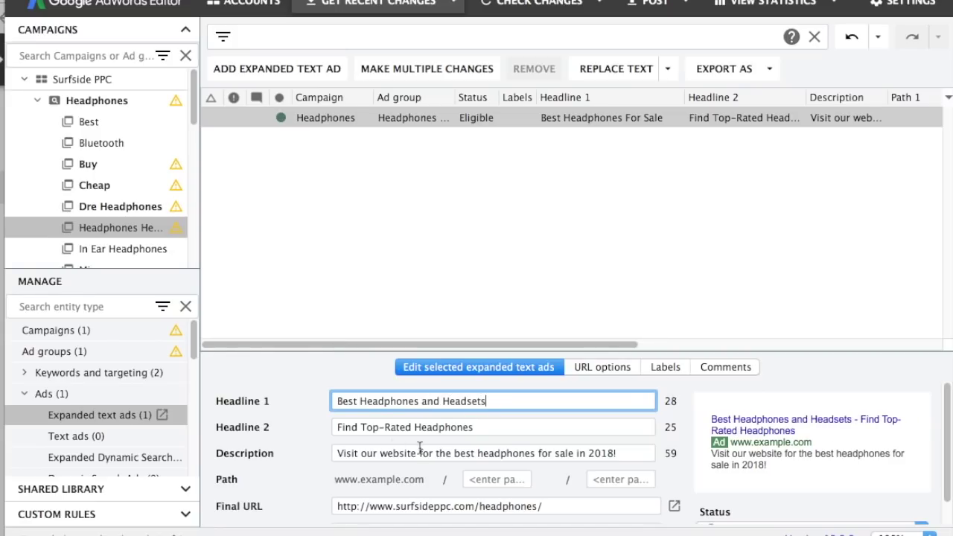
pyautogui.write('ts')
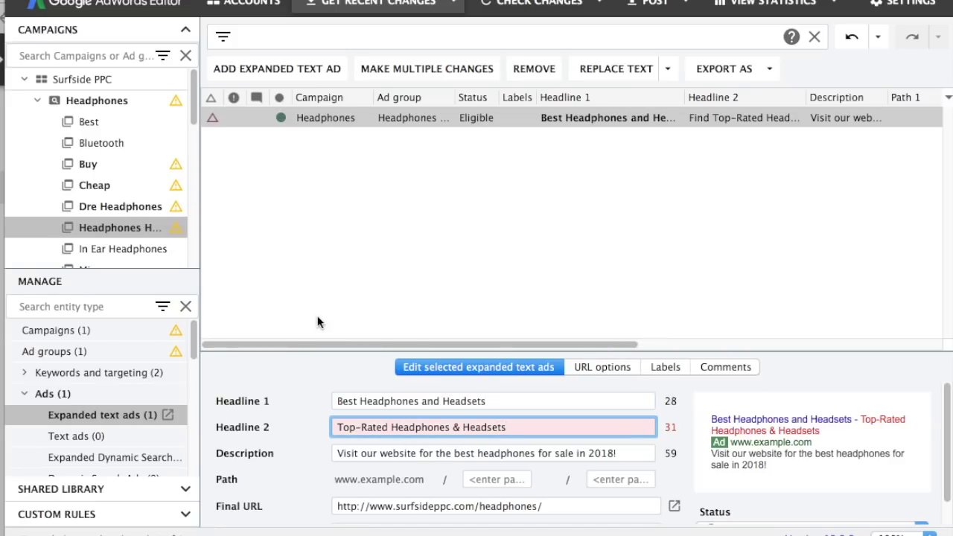
pyautogui.press('BackSpace')
pyautogui.click(415, 255)
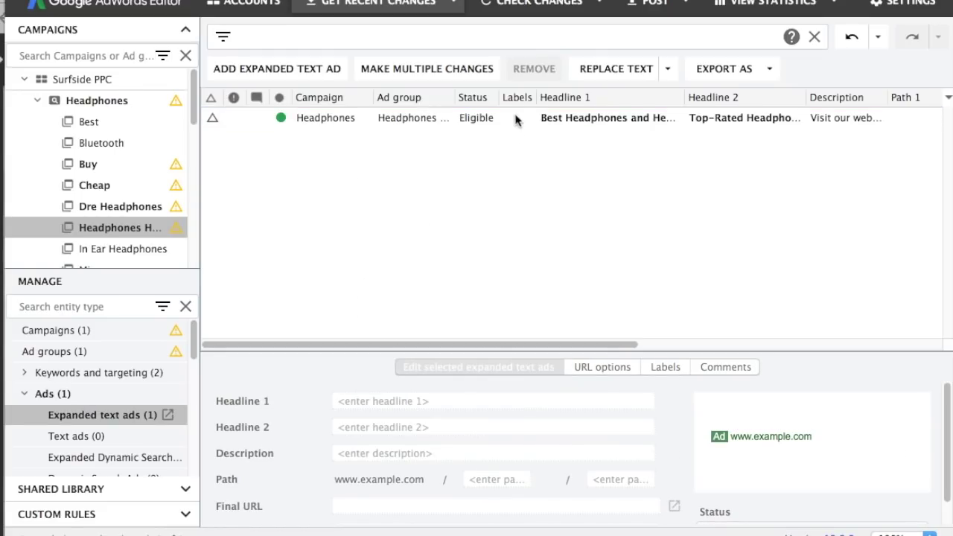
# Change headline 1 of the In Ear Headphones ad group's ad to "In Ear Headphones For Sale".
pyautogui.click(132, 255)
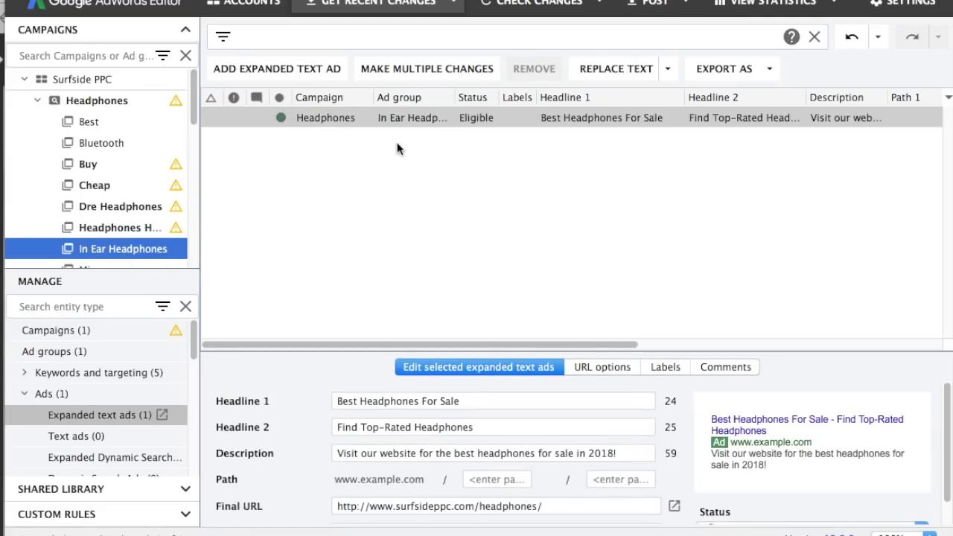
pyautogui.moveTo(357, 400); pyautogui.dragTo(319, 404)
pyautogui.write('In Ear')
pyautogui.click(370, 264)
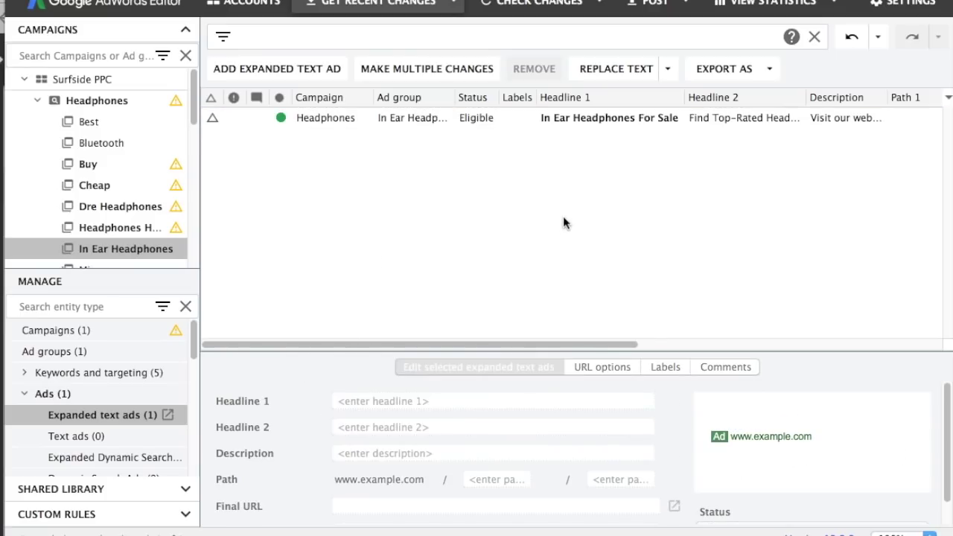
# Add a second expanded text ad with headline 1 "Running Headphones" to the Running ad group and remove it again.
pyautogui.scroll(-5, 152, 195)
pyautogui.click(119, 216)
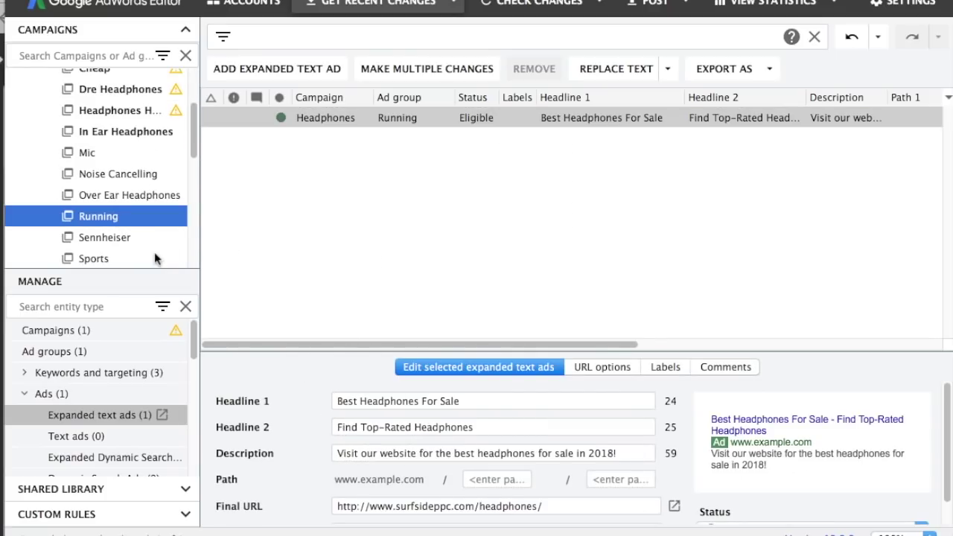
pyautogui.click(294, 72)
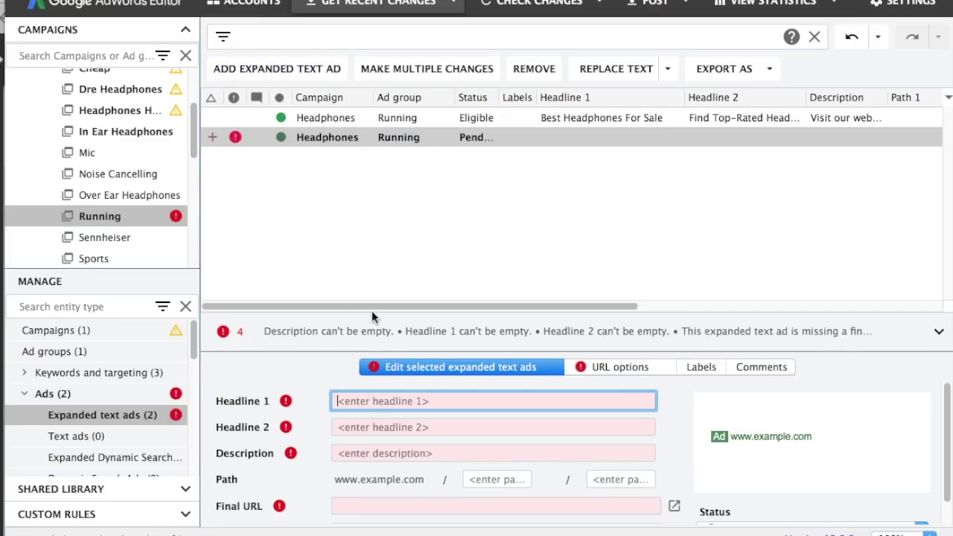
pyautogui.write('Running Headphones')
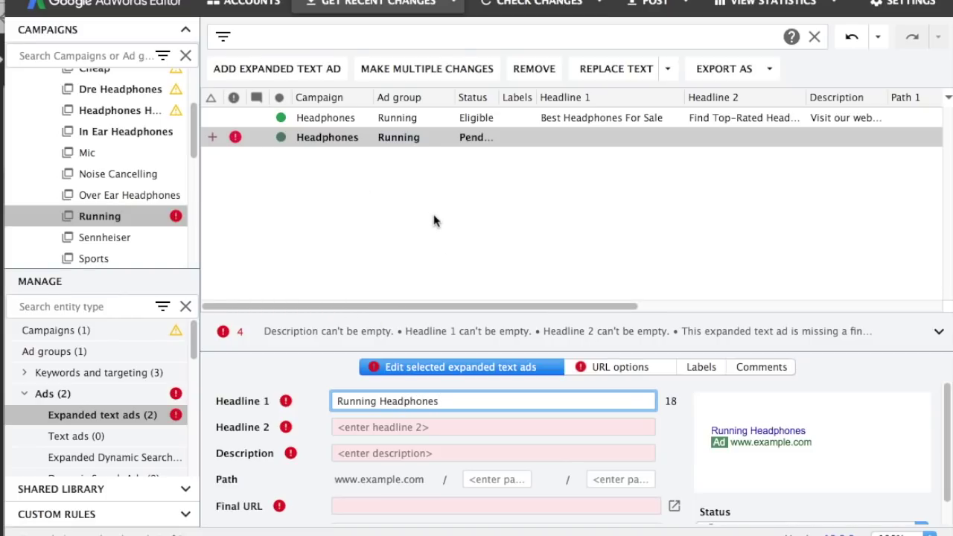
pyautogui.click(431, 178)
pyautogui.click(440, 136)
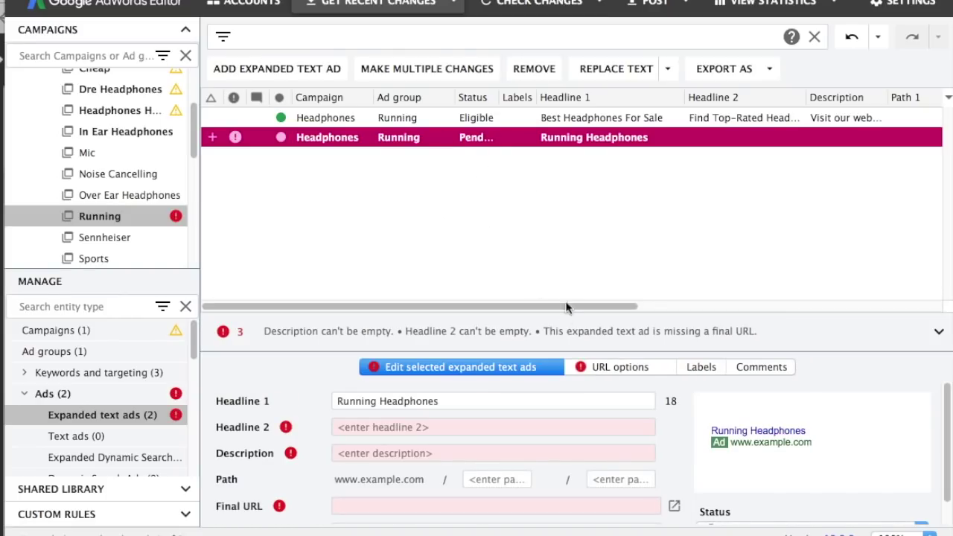
pyautogui.rightClick(487, 151)
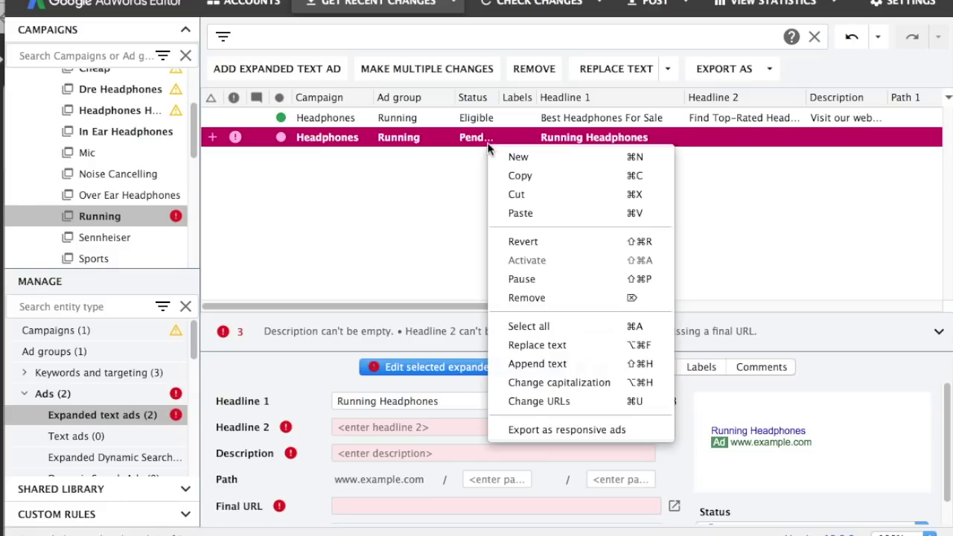
pyautogui.click(539, 297)
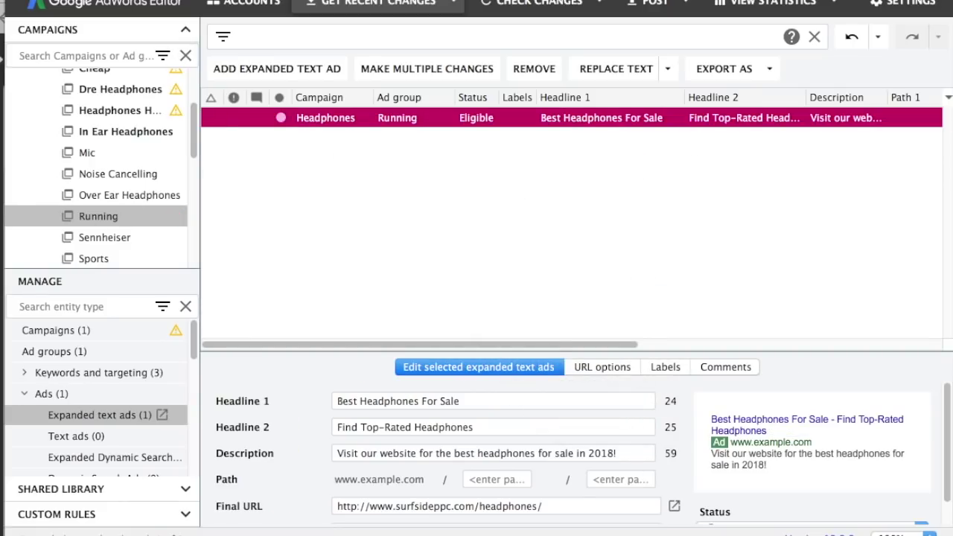
# Post the edited expanded text ads in all campaigns to AdWords and close the posting summary.
pyautogui.click(651, 5)
pyautogui.click(312, 28)
pyautogui.click(632, 355)
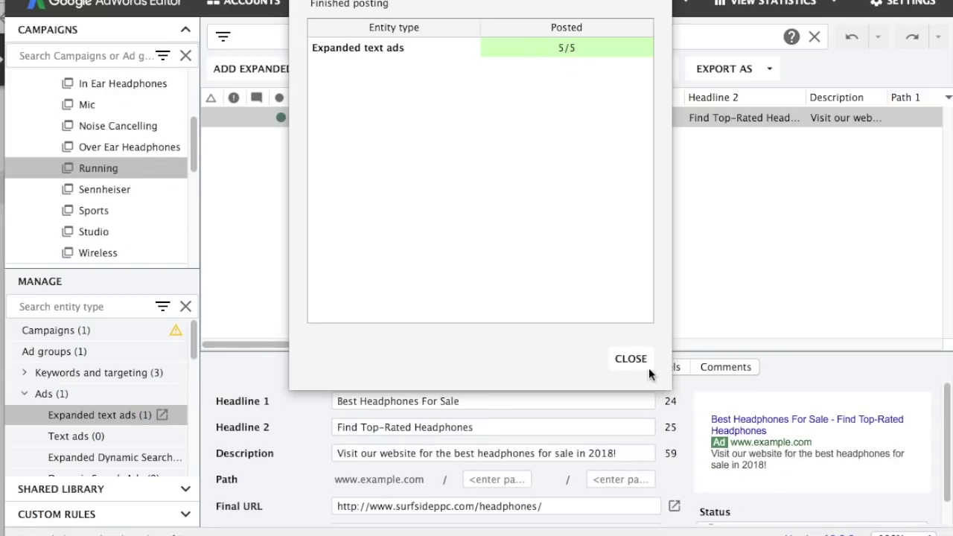
pyautogui.click(638, 357)
# Switch to AdWords in the browser, open the Headphones campaign's Dre Headphones ad group, and review its ads, dismissing the satisfaction survey.
pyautogui.scroll(2, 96, 143)
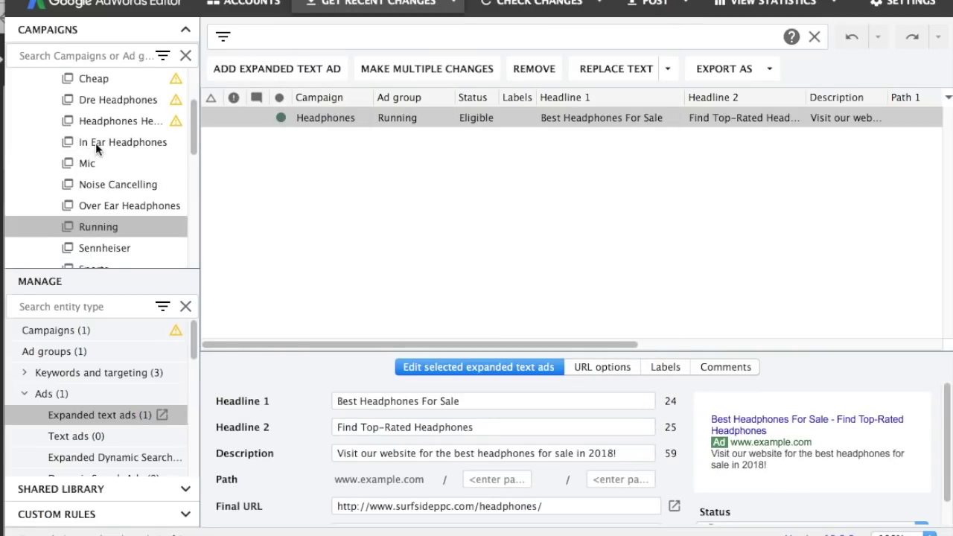
pyautogui.scroll(2, 95, 143)
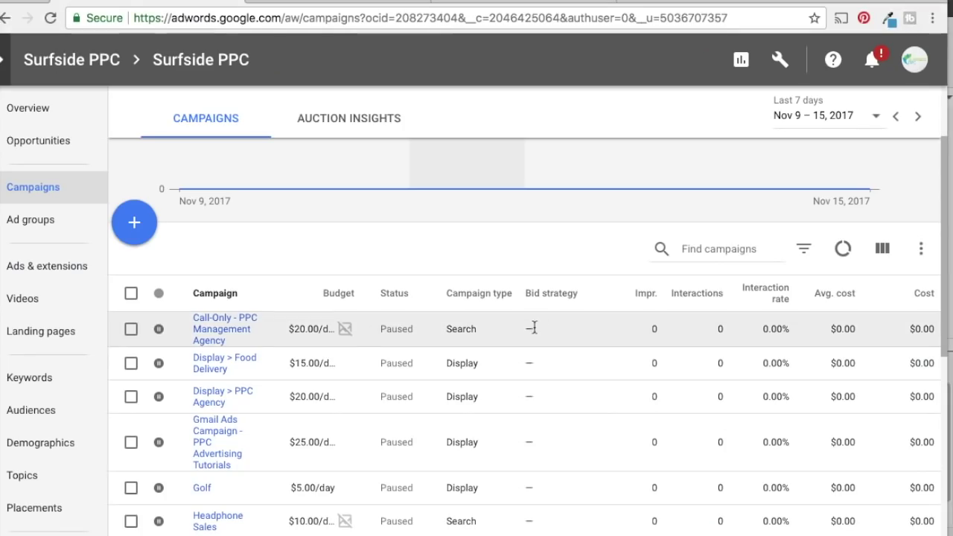
pyautogui.scroll(-1, 340, 446)
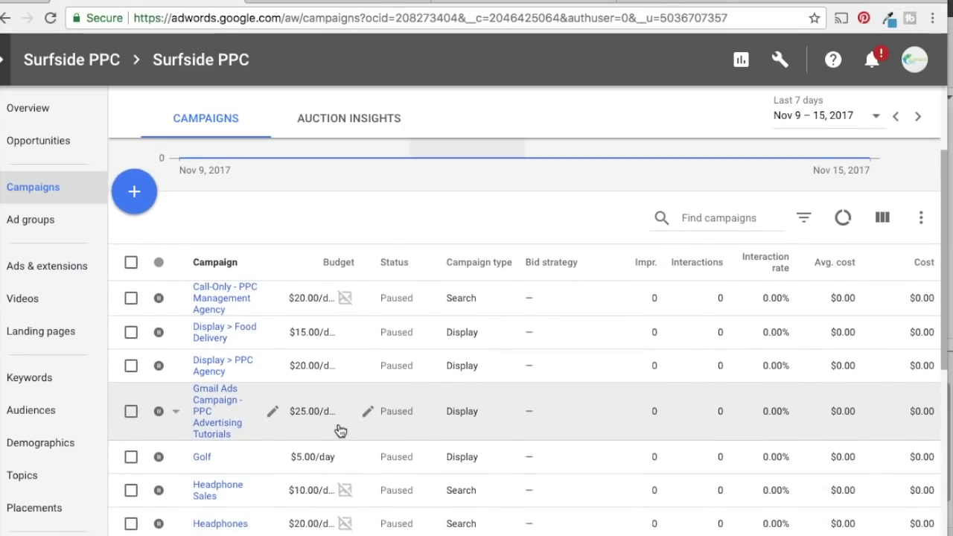
pyautogui.scroll(-1, 338, 439)
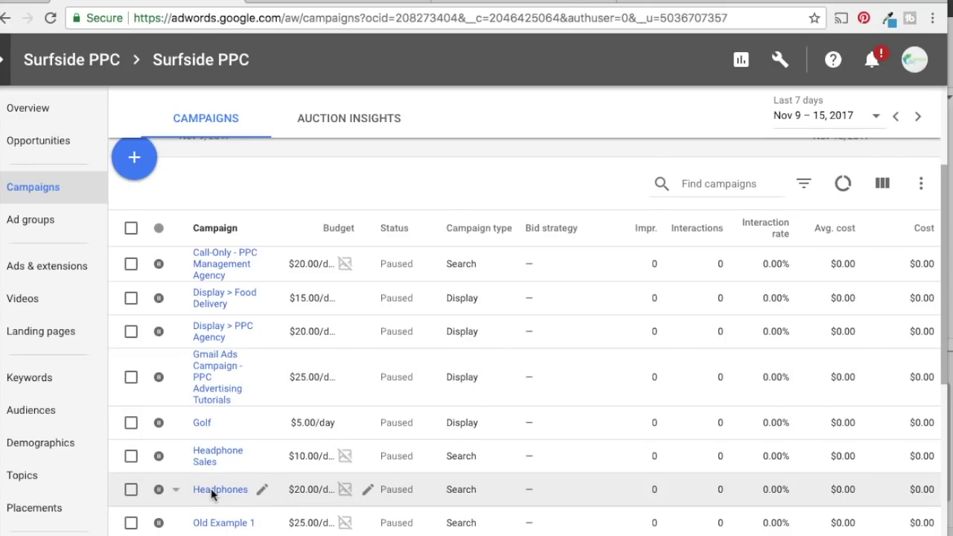
pyautogui.click(212, 491)
pyautogui.scroll(-5, 589, 383)
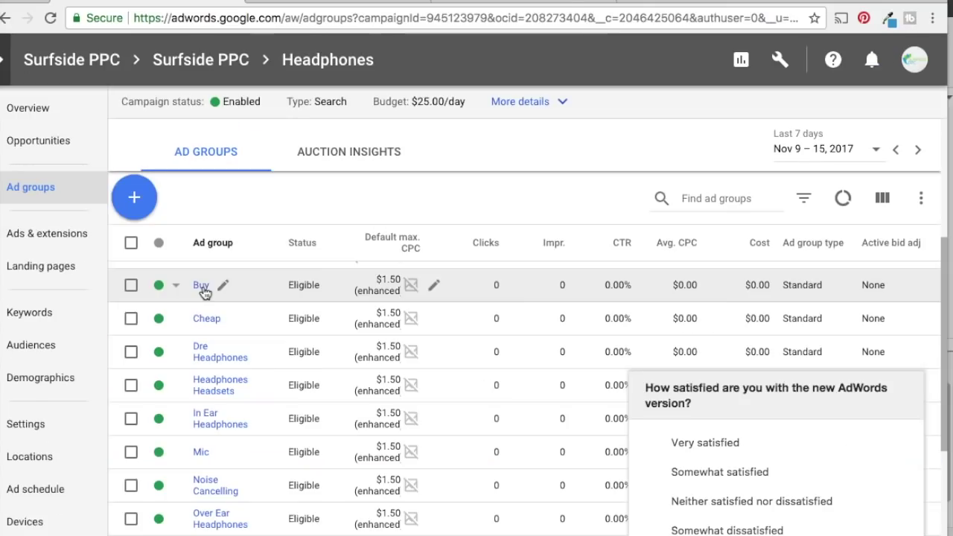
pyautogui.click(201, 347)
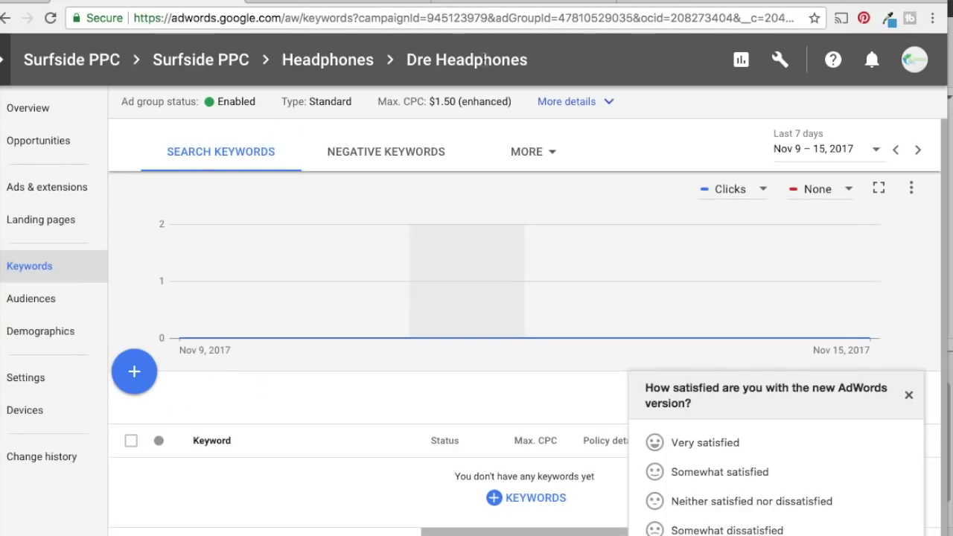
pyautogui.click(64, 187)
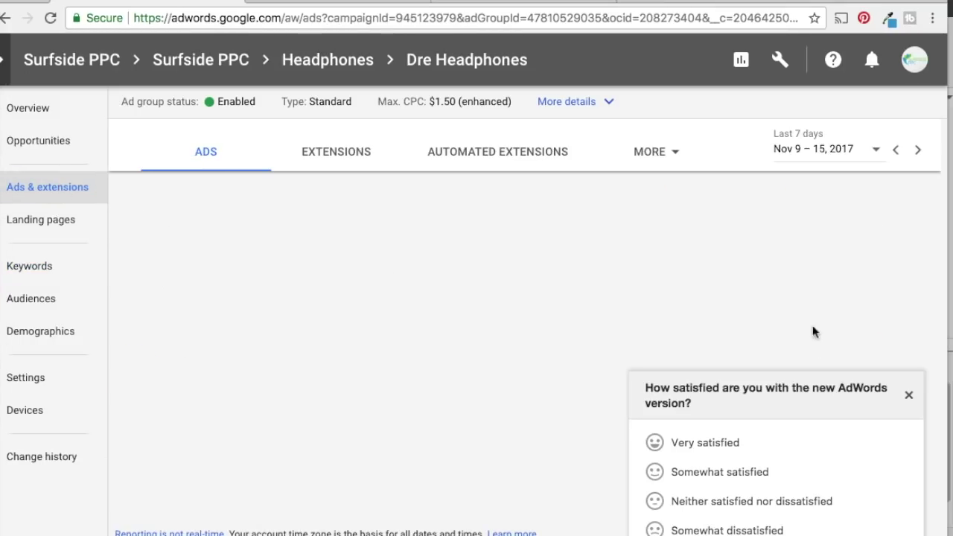
pyautogui.click(909, 395)
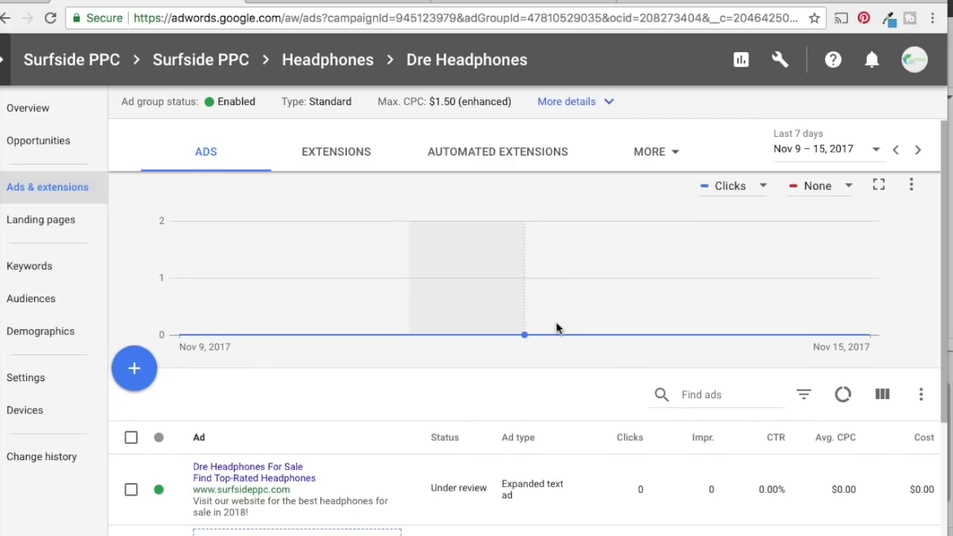
pyautogui.scroll(-1, 558, 325)
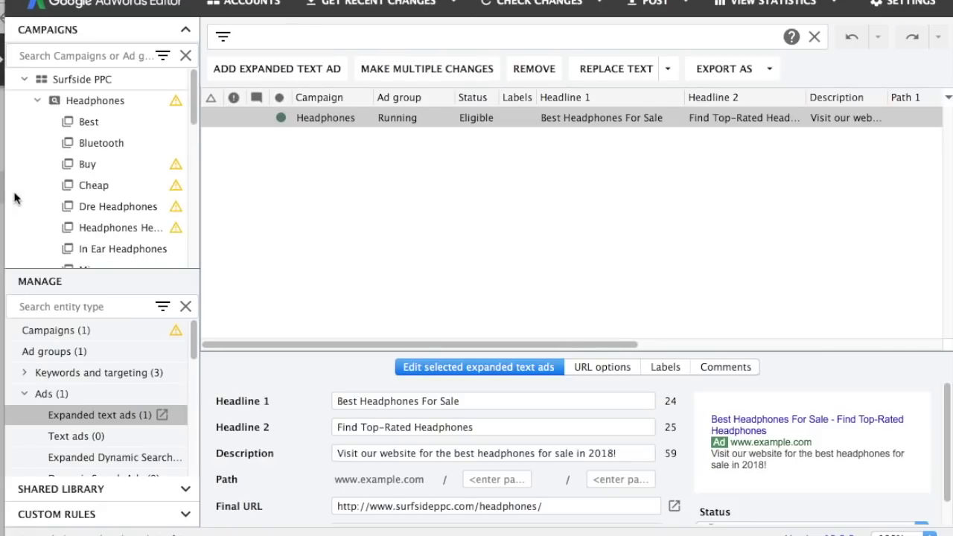
# Return to AdWords Editor, collapse the Headphones campaign and the ad types, and try to pause the Headphones campaign.
pyautogui.click(37, 101)
pyautogui.click(25, 394)
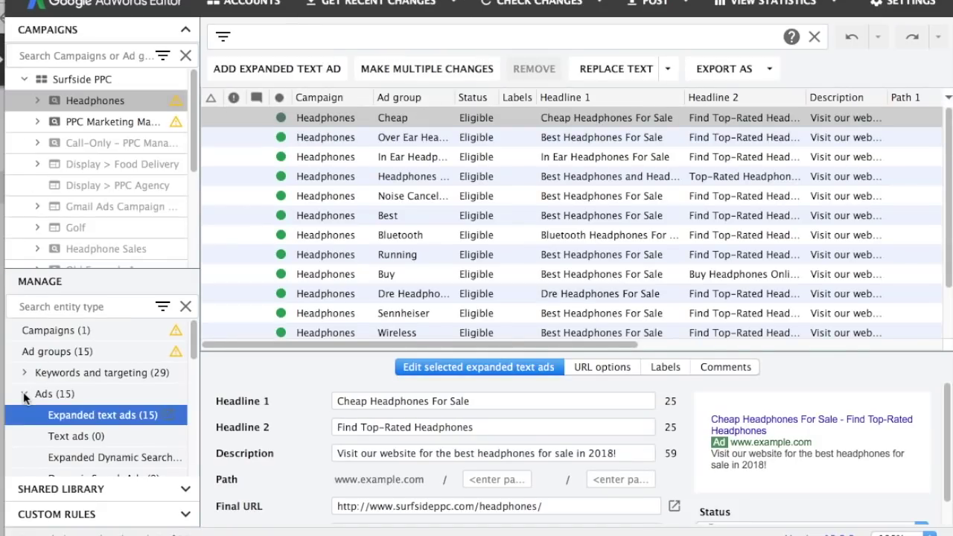
pyautogui.rightClick(135, 106)
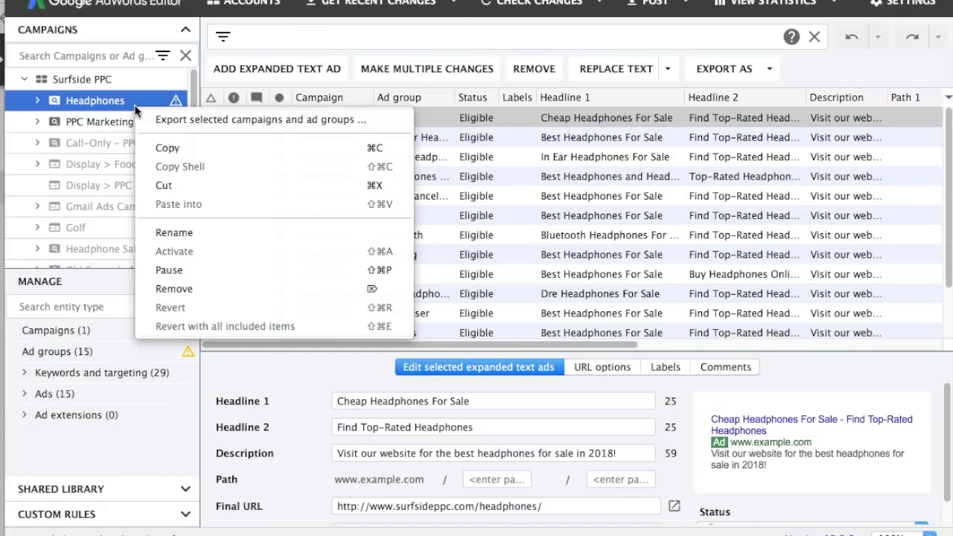
pyautogui.click(217, 269)
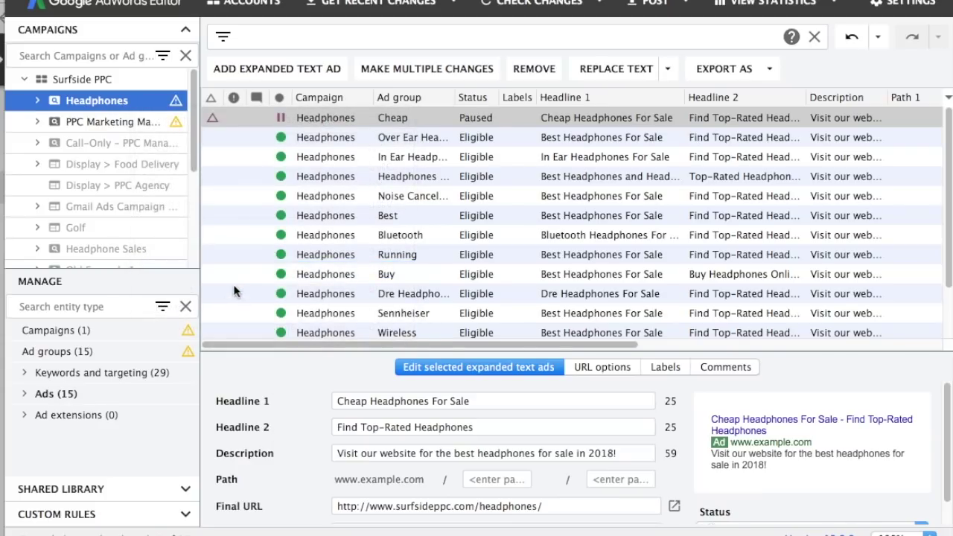
# Post the pause change in all campaigns to AdWords.
pyautogui.click(637, 3)
pyautogui.click(376, 37)
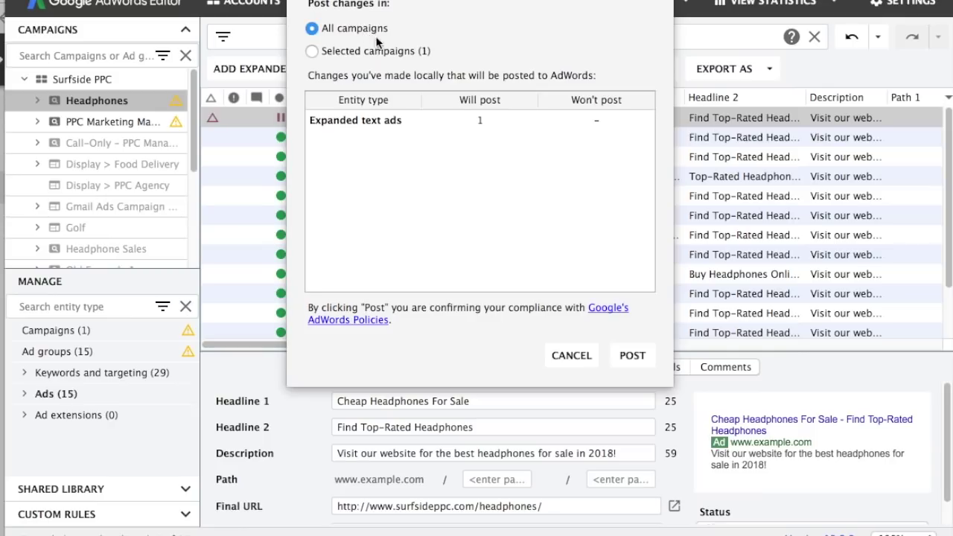
pyautogui.click(639, 359)
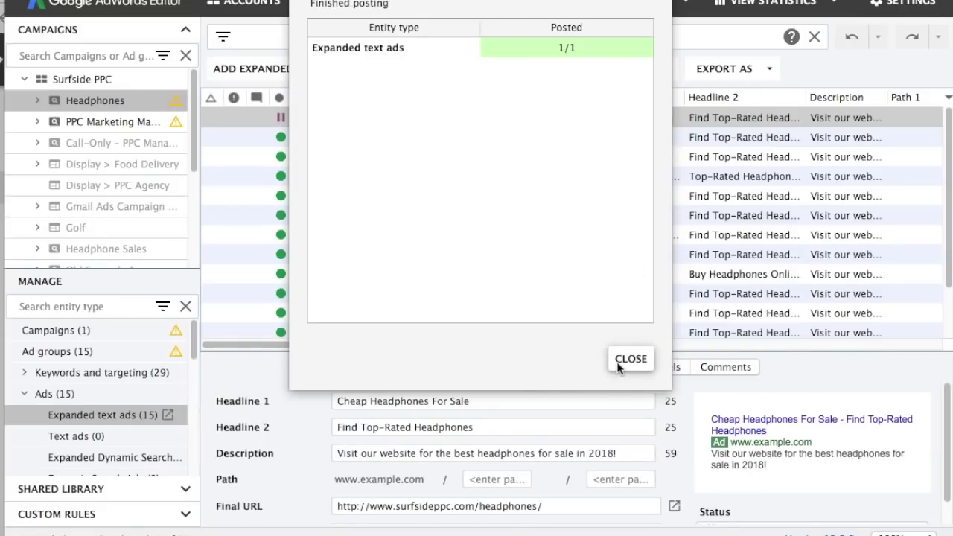
# Close the posting summary, collapse the ad types, list all campaigns in the Surfside PPC account, and select PPC Marketing Management.
pyautogui.click(629, 360)
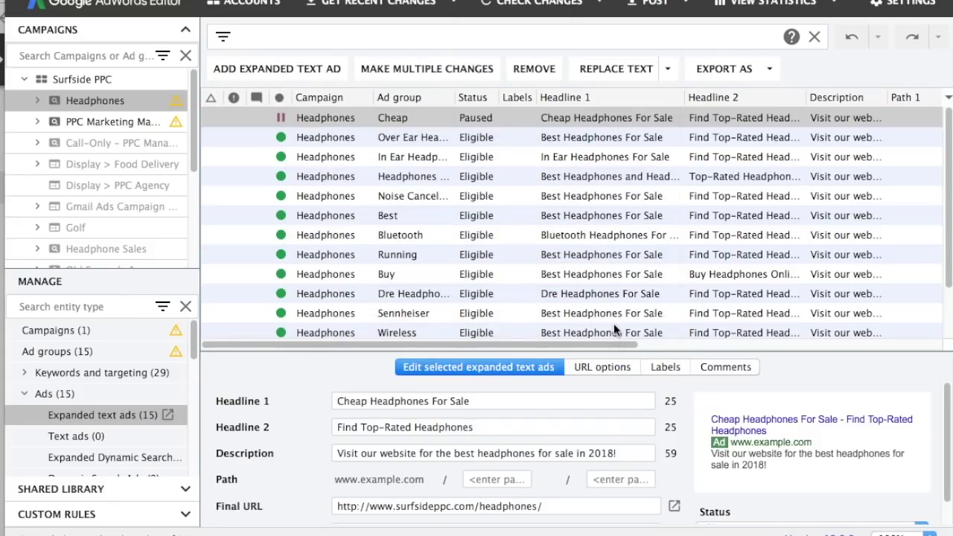
pyautogui.click(26, 393)
pyautogui.click(43, 343)
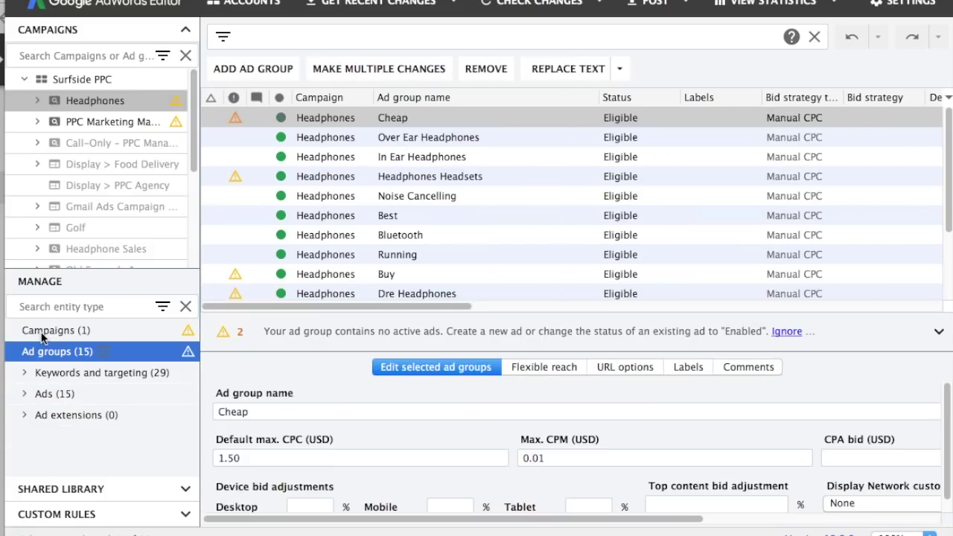
pyautogui.click(64, 78)
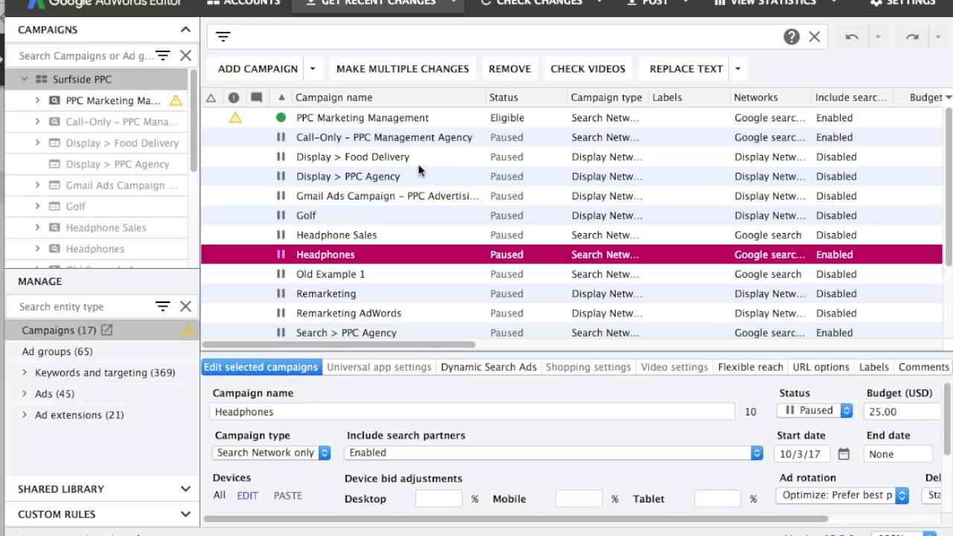
pyautogui.click(350, 123)
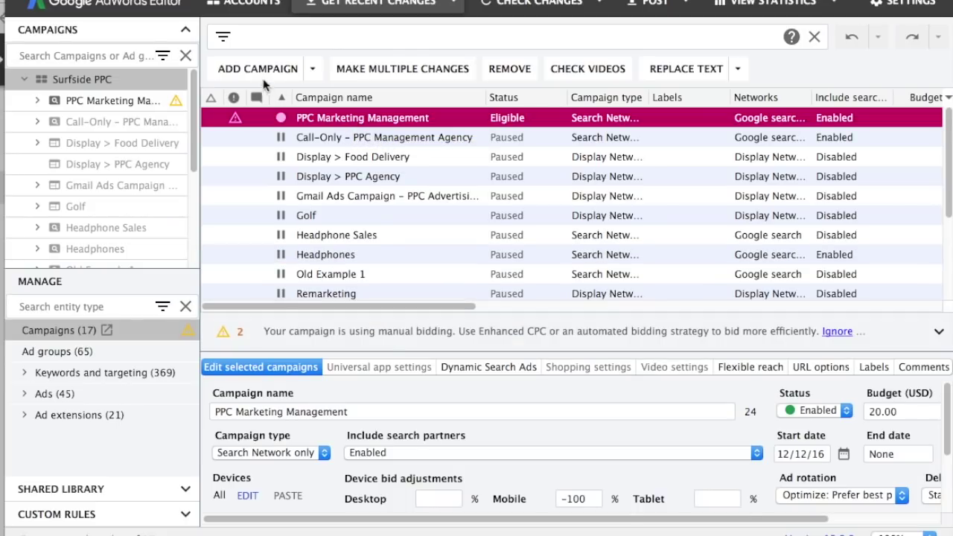
# Add a Search Network only campaign named Headphones Search PPC.
pyautogui.click(313, 73)
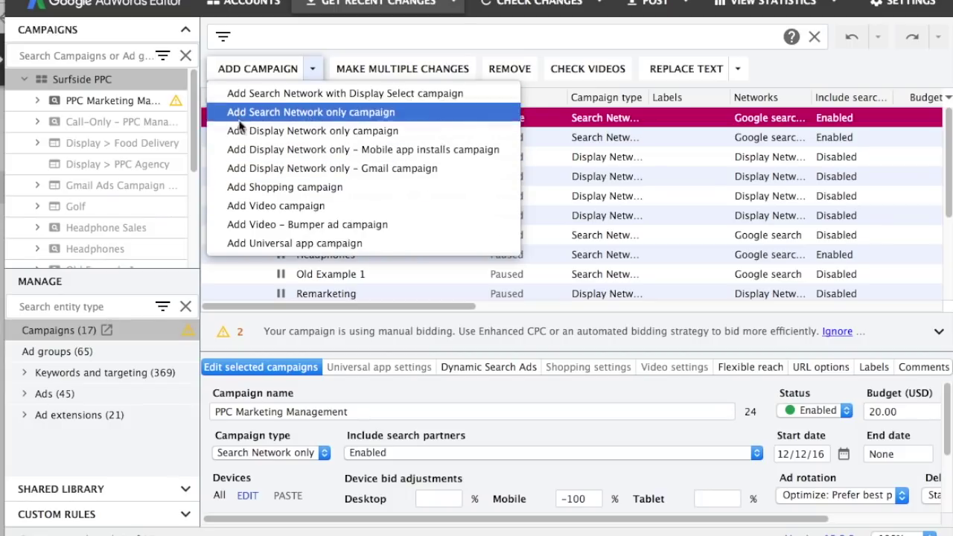
pyautogui.click(277, 113)
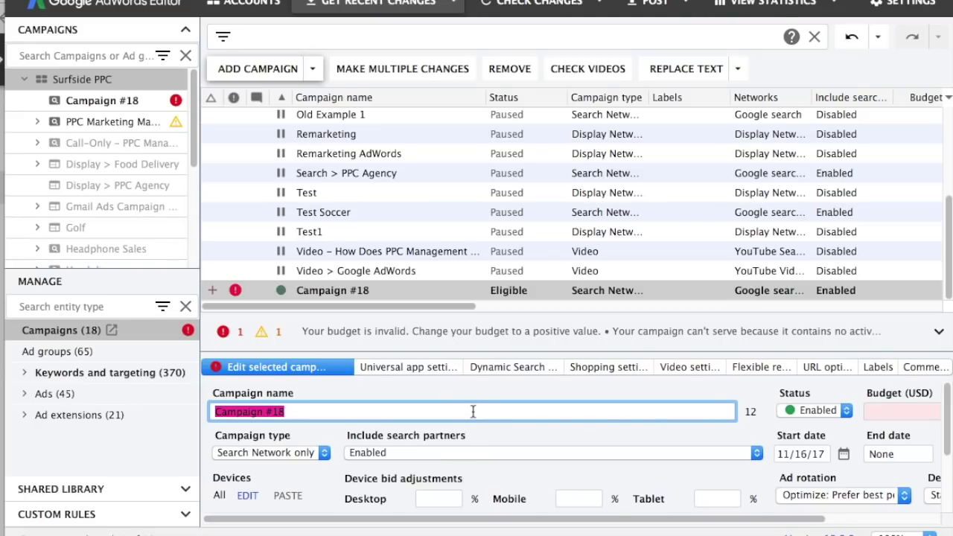
pyautogui.write('Headphones S')
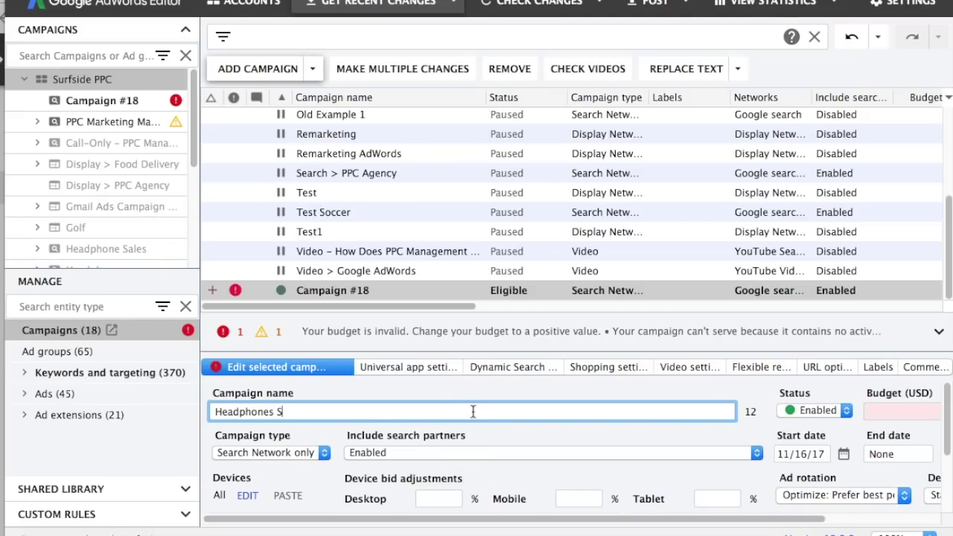
pyautogui.write('earch PPC')
# Set the new campaign's budget to 10.00 USD and its end date to 11/30/17, keeping ad rotation on Optimize: Prefer best performing ads.
pyautogui.hscroll(1, 271, 508)
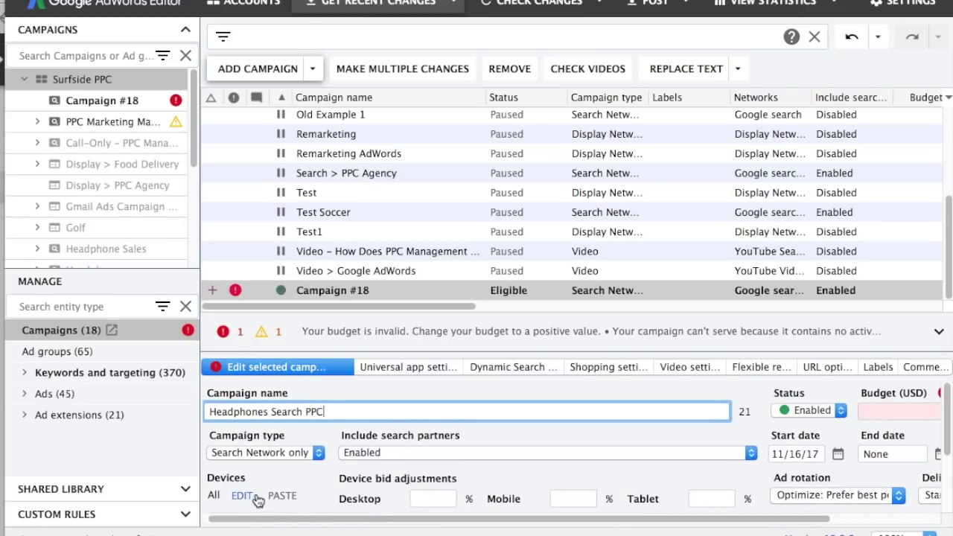
pyautogui.moveTo(284, 518); pyautogui.dragTo(369, 518)
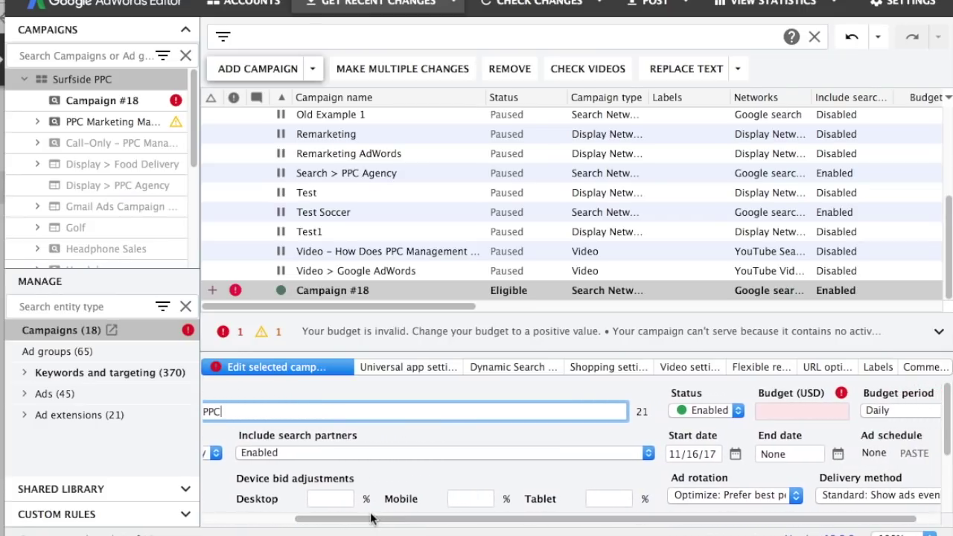
pyautogui.hscroll(3, 597, 526)
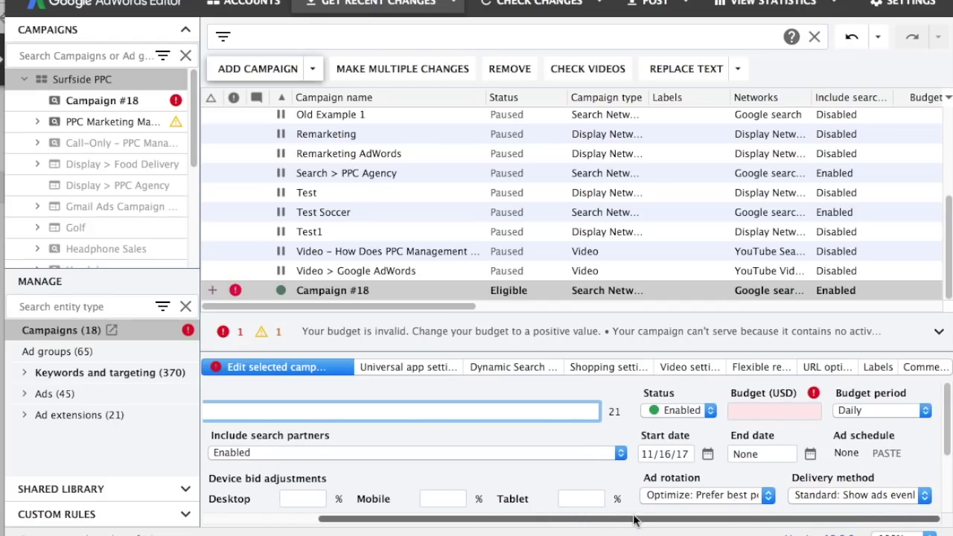
pyautogui.click(749, 412)
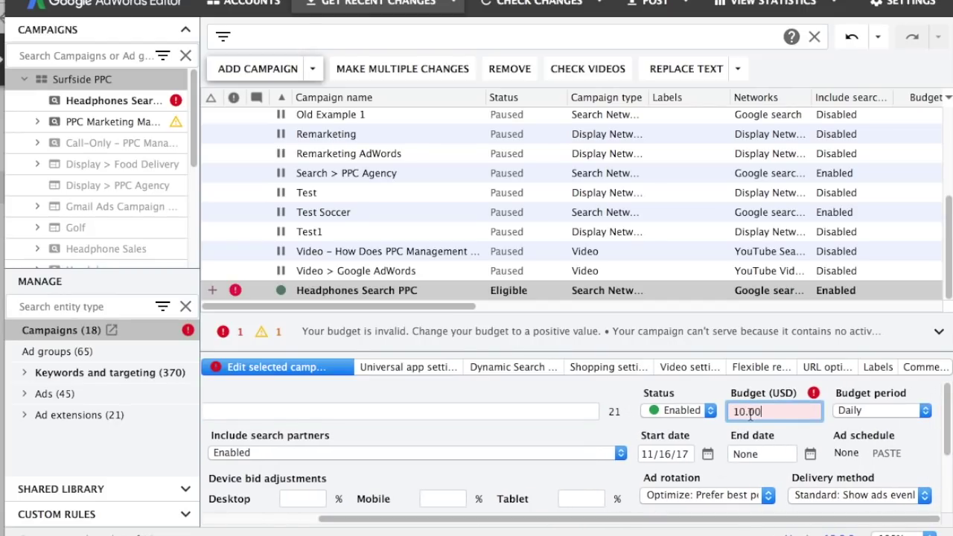
pyautogui.click(734, 453)
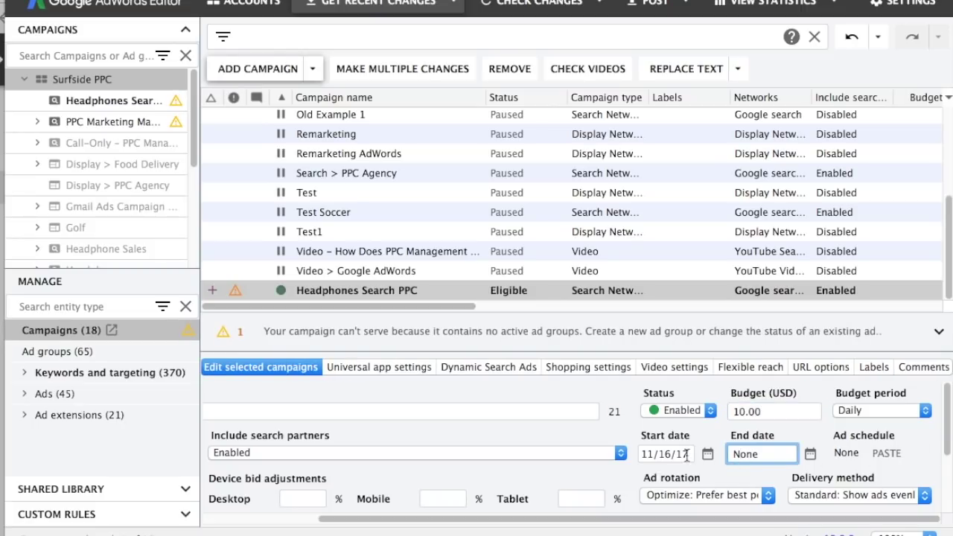
pyautogui.click(809, 454)
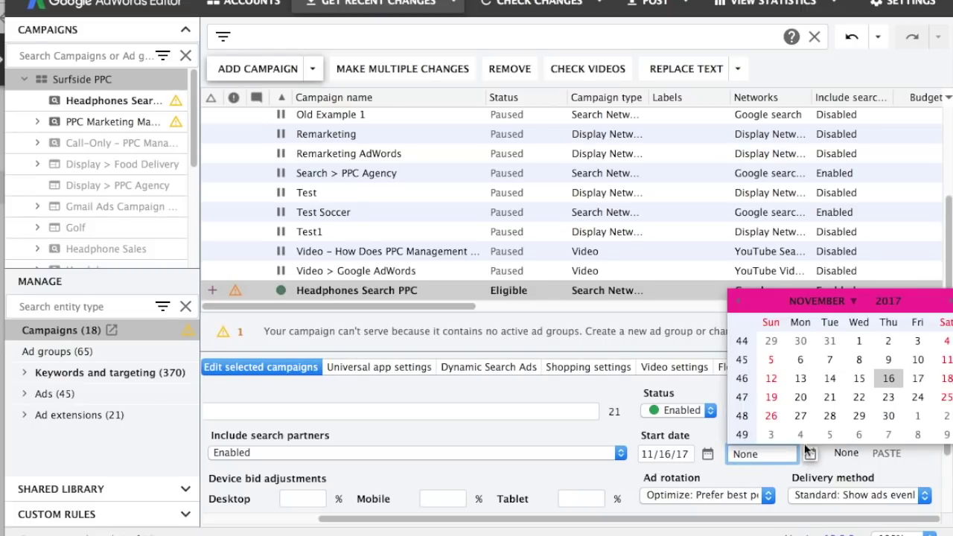
pyautogui.click(888, 416)
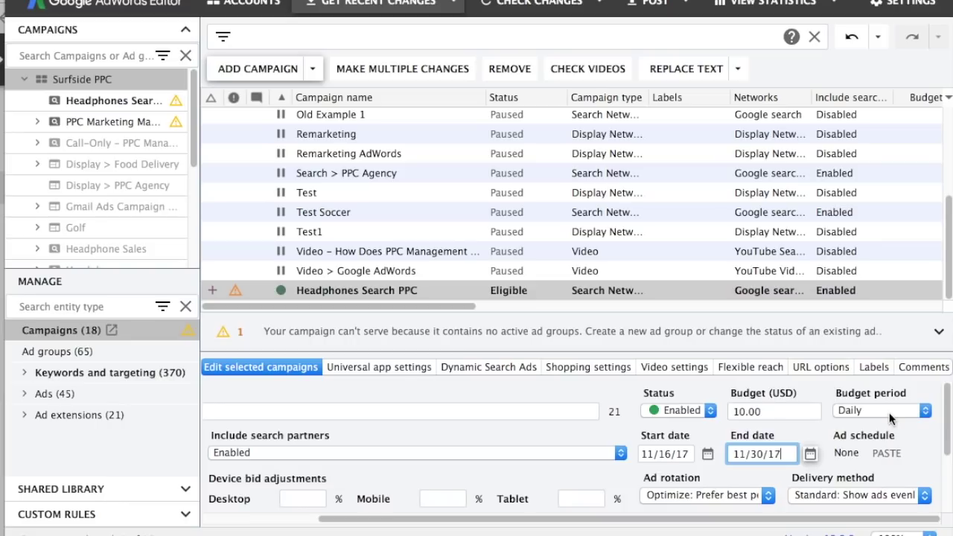
pyautogui.click(775, 502)
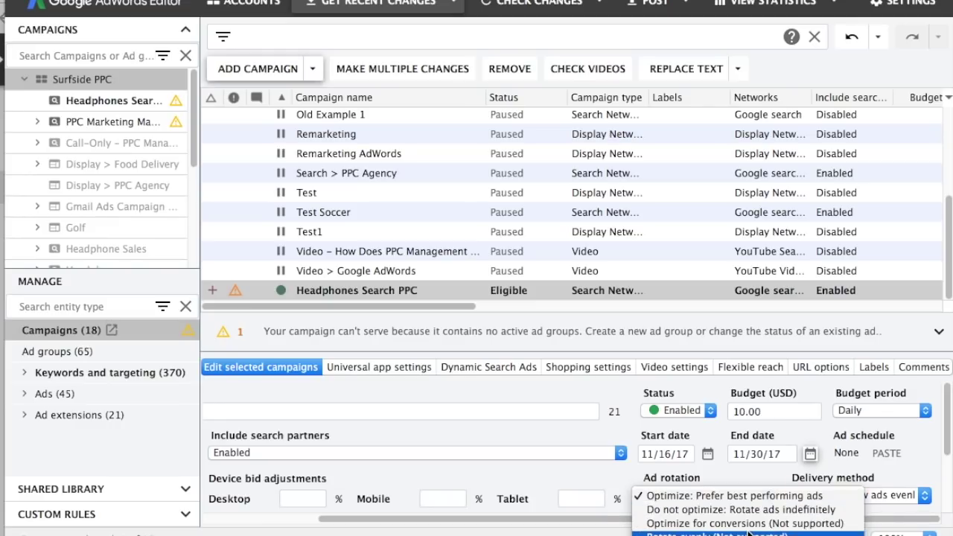
pyautogui.click(741, 502)
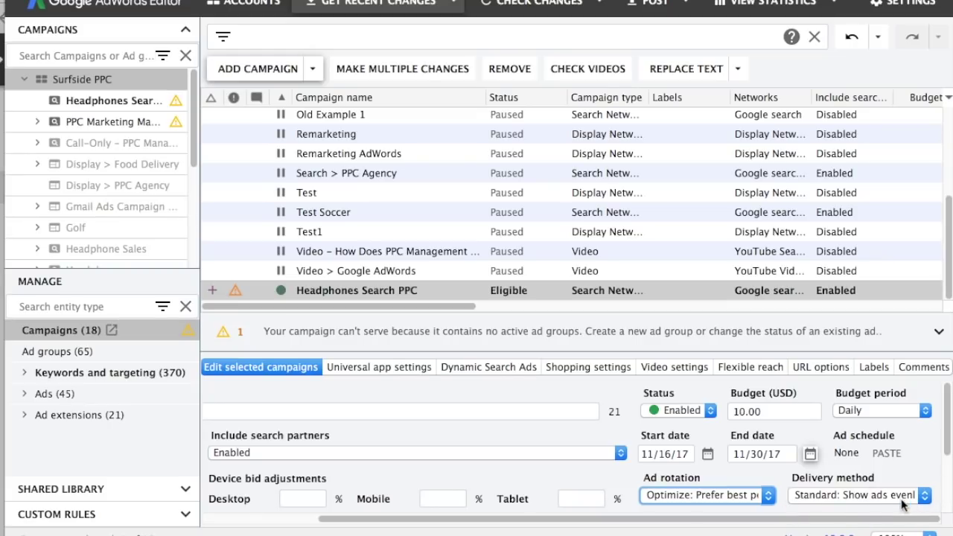
pyautogui.moveTo(394, 520); pyautogui.dragTo(270, 524)
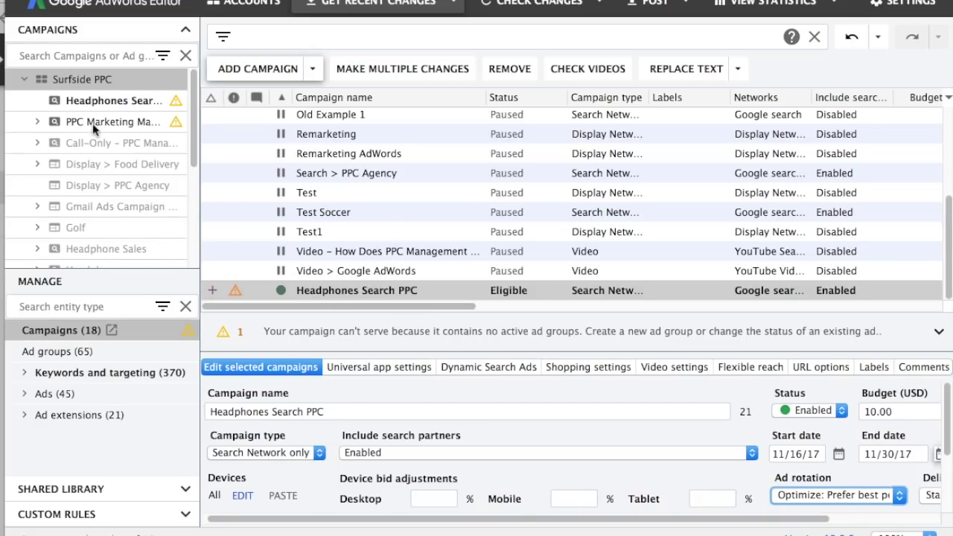
# Add an ad group named Bluetooth to the Headphones Search PPC campaign.
pyautogui.click(88, 99)
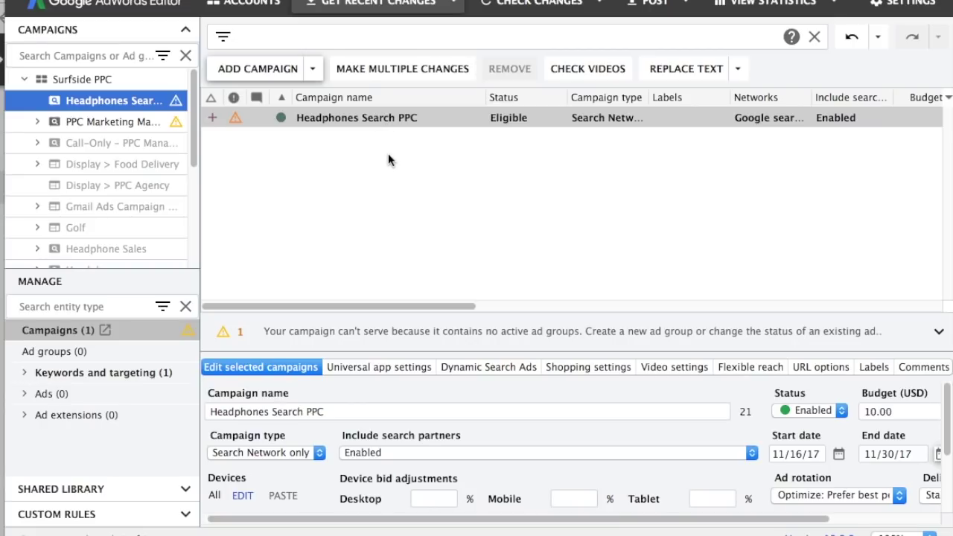
pyautogui.click(50, 351)
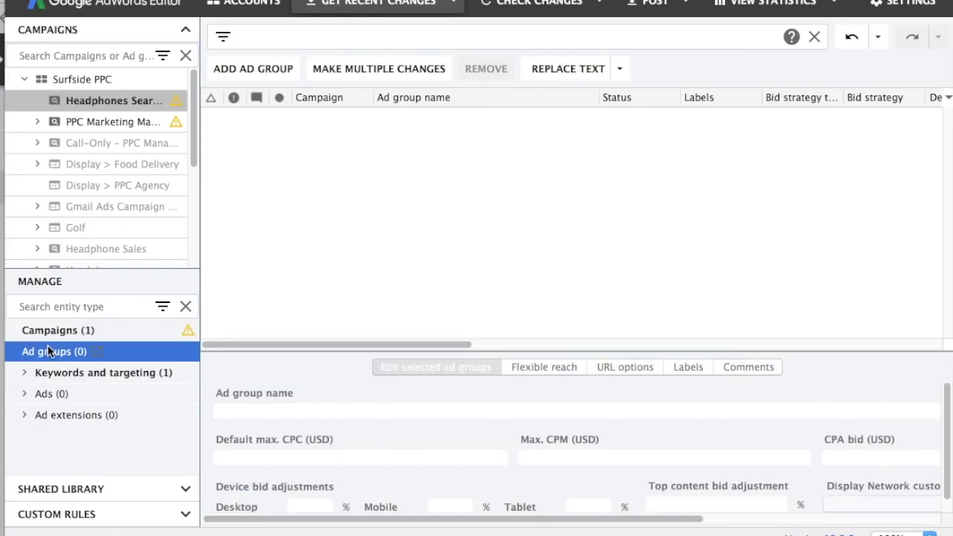
pyautogui.click(241, 64)
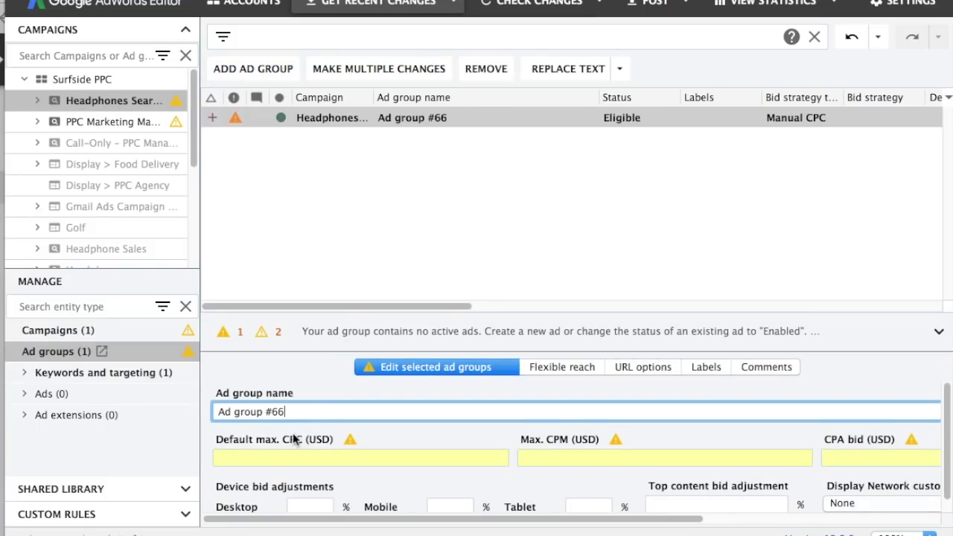
pyautogui.moveTo(301, 411); pyautogui.dragTo(212, 372)
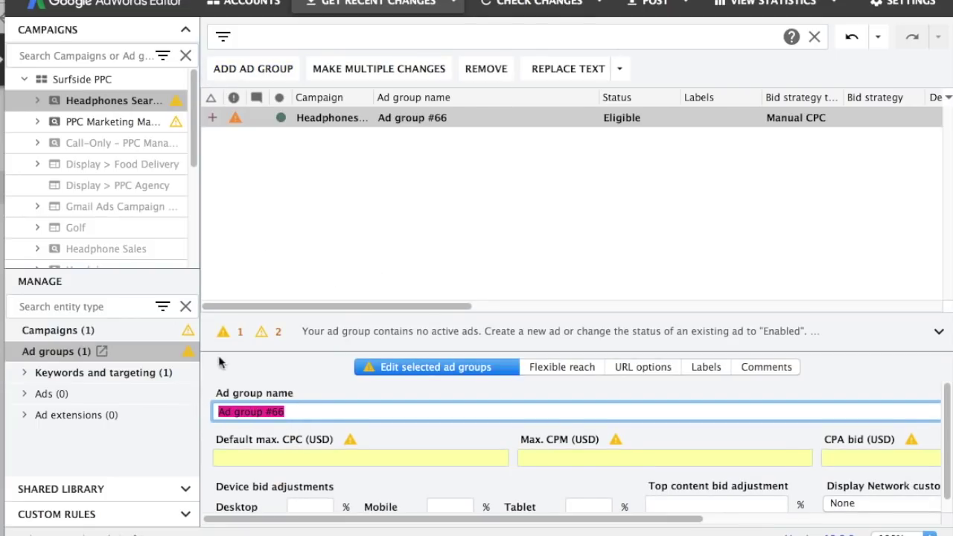
pyautogui.write('Bluet')
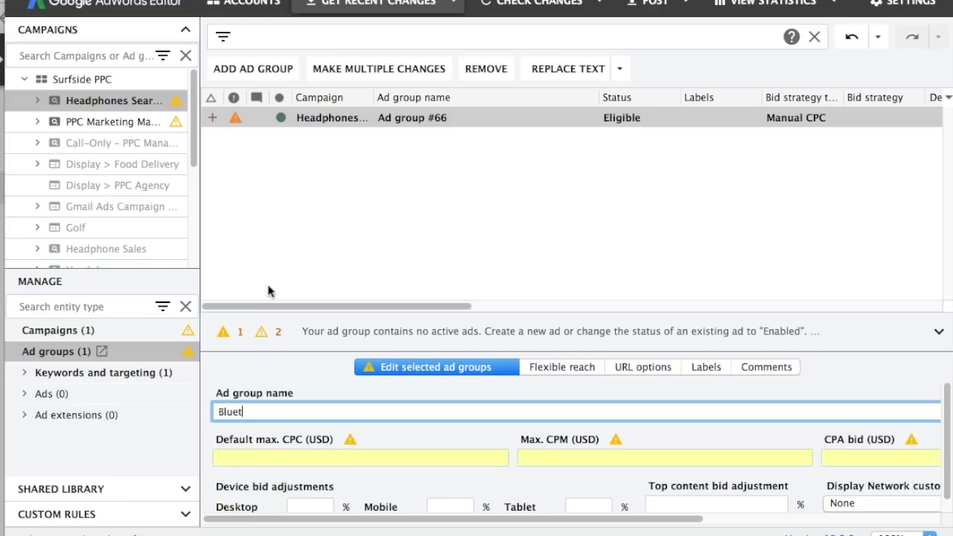
pyautogui.click(426, 223)
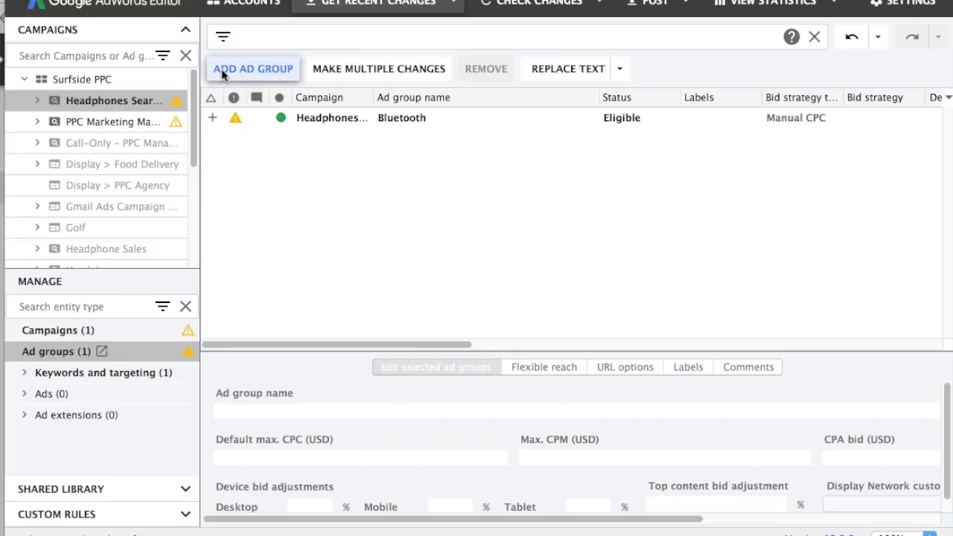
# Add a second ad group named In Ear to the Headphones Search PPC campaign.
pyautogui.click(253, 68)
pyautogui.moveTo(287, 412); pyautogui.dragTo(216, 413)
pyautogui.press('BackSpace')
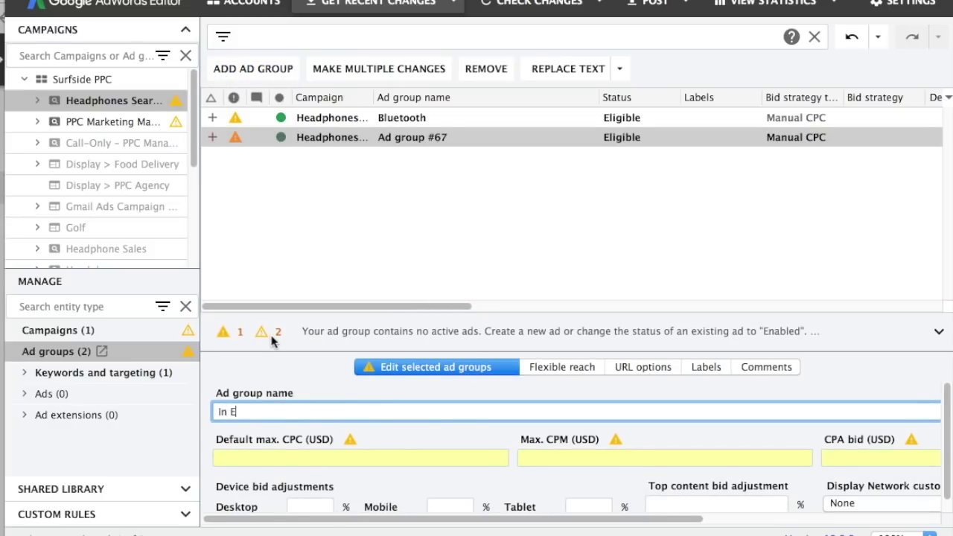
pyautogui.click(330, 241)
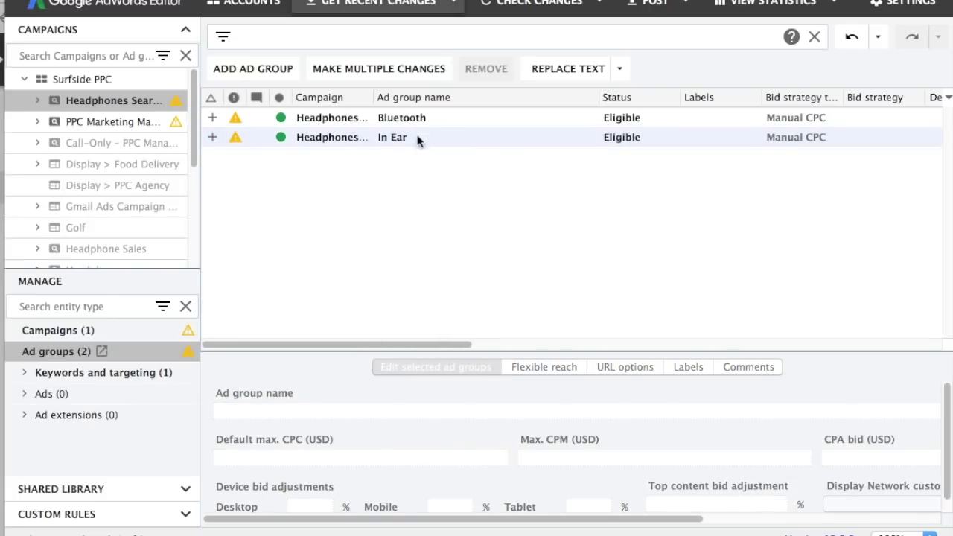
# Expand the Headphones Search PPC campaign and open the keywords of its Bluetooth ad group.
pyautogui.click(37, 101)
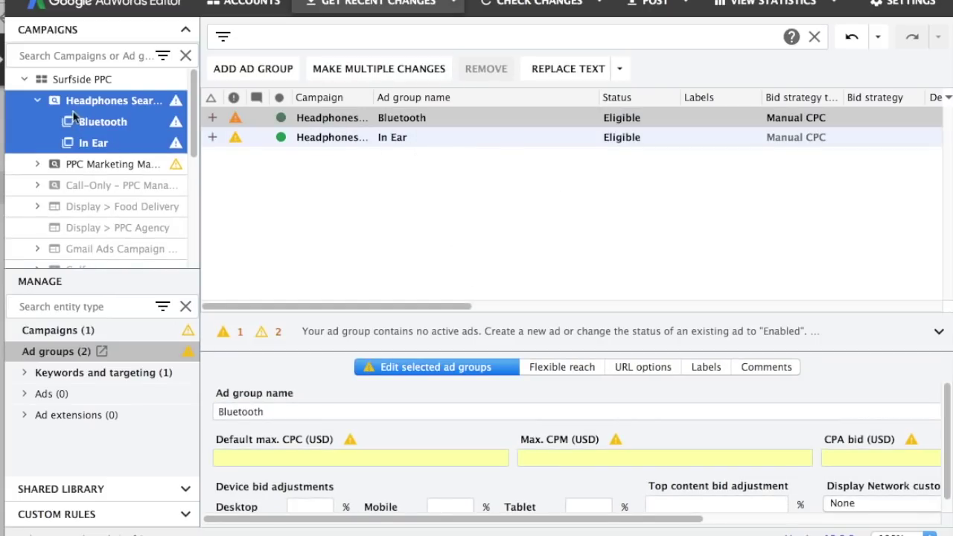
pyautogui.click(106, 123)
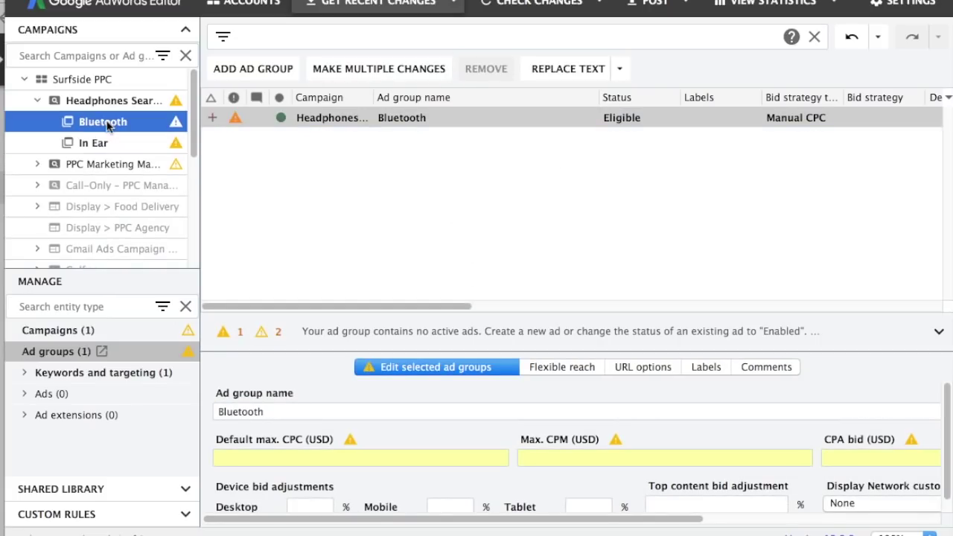
pyautogui.click(24, 394)
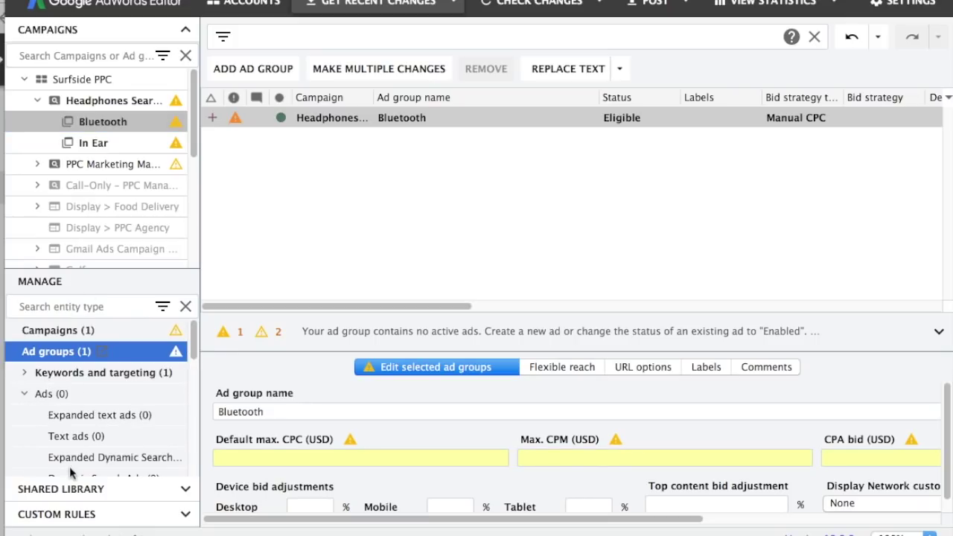
pyautogui.click(25, 373)
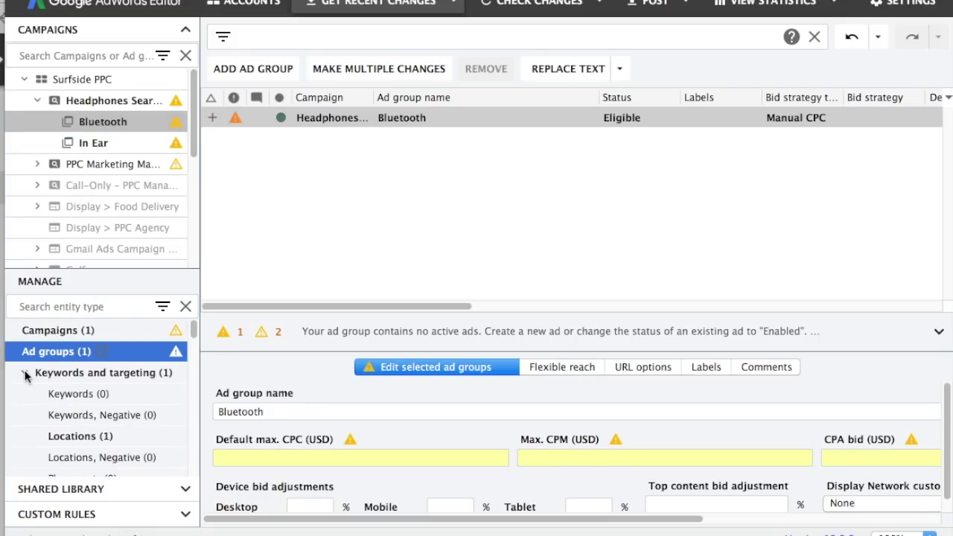
pyautogui.click(75, 395)
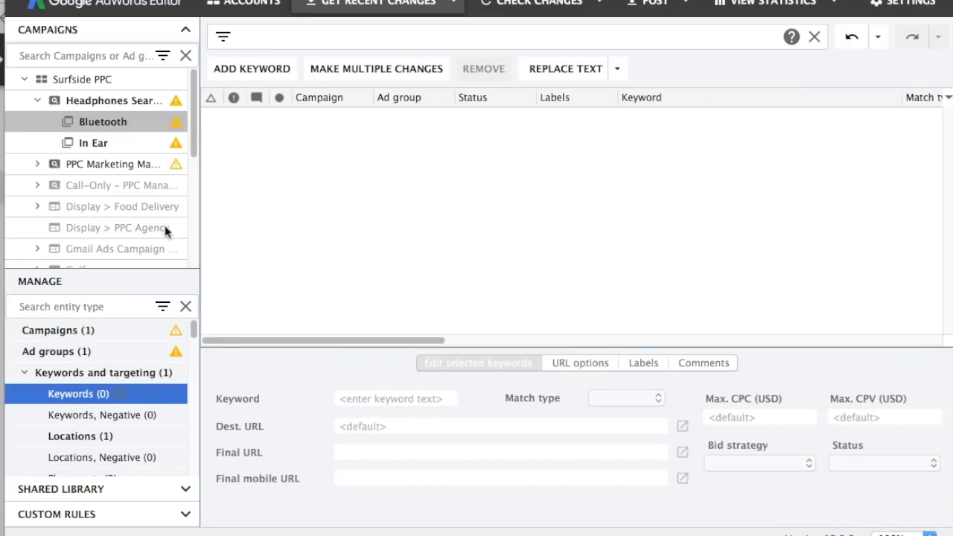
# Change the Headphones Search PPC campaign's targeted location to Boston, Massachusetts, United States.
pyautogui.click(83, 103)
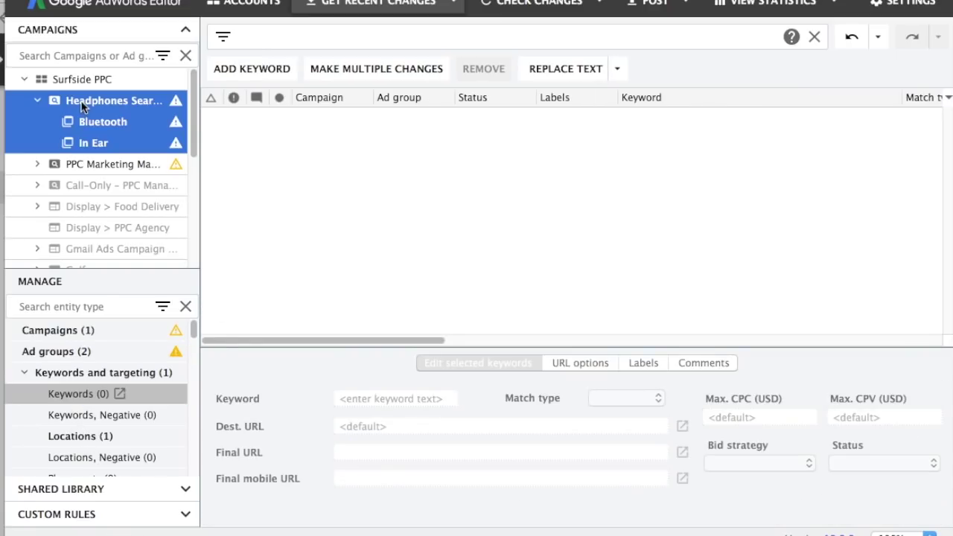
pyautogui.click(82, 438)
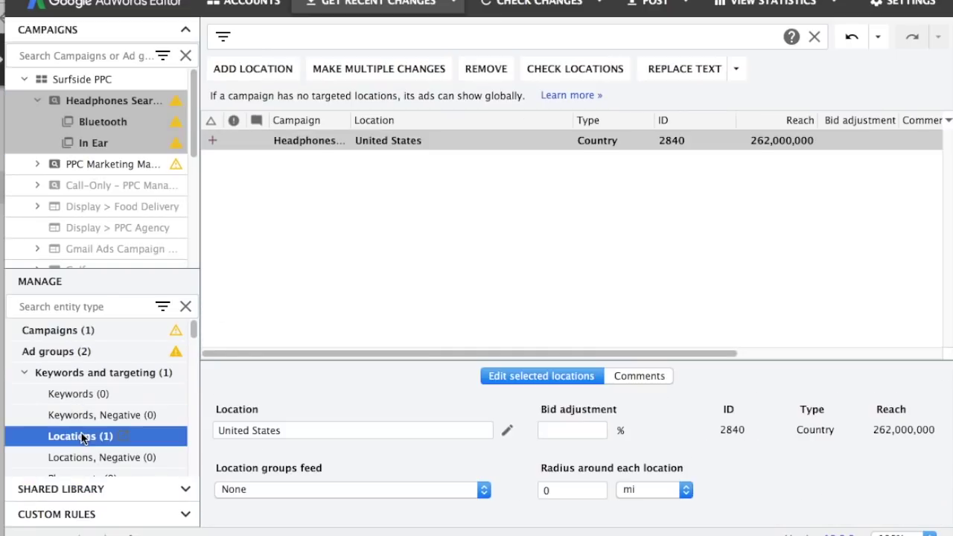
pyautogui.click(506, 431)
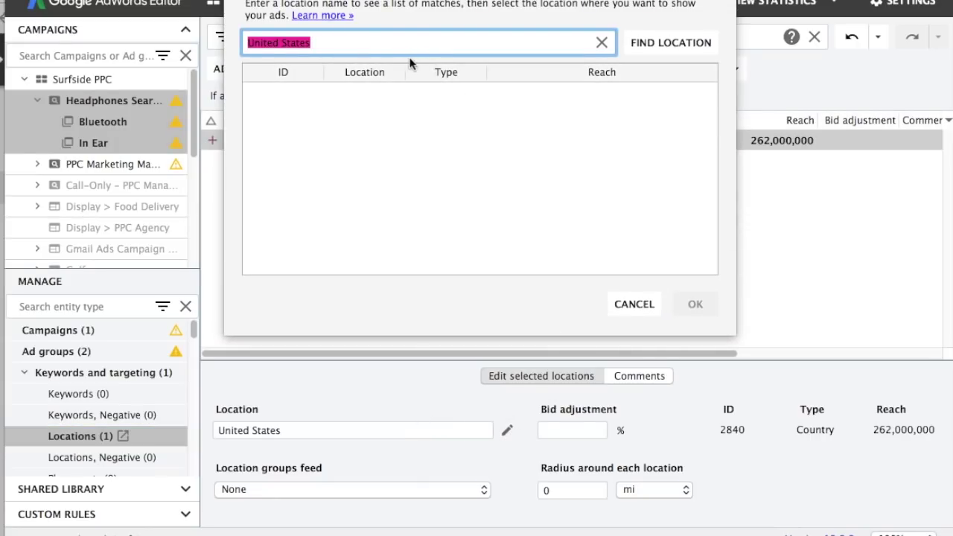
pyautogui.write('Boston')
pyautogui.click(688, 47)
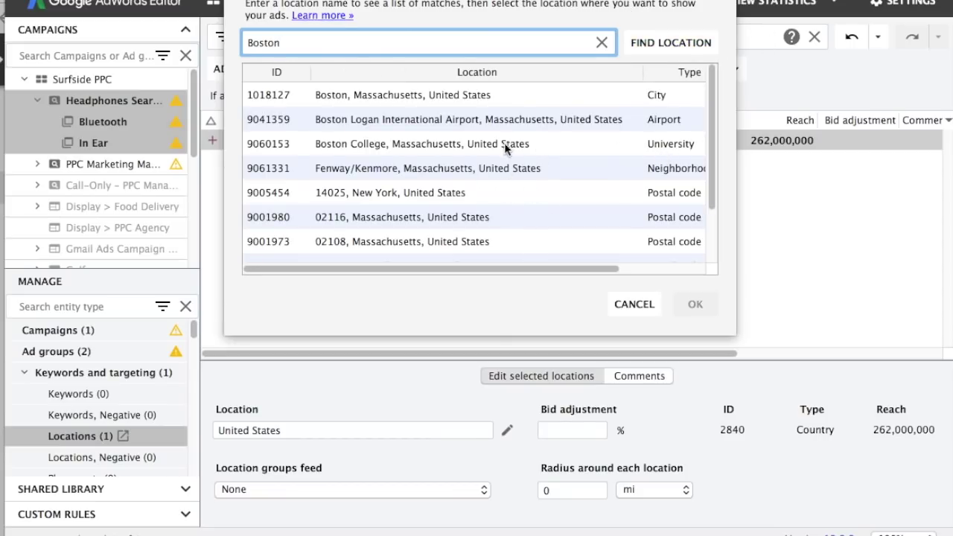
pyautogui.click(471, 96)
pyautogui.doubleClick(469, 99)
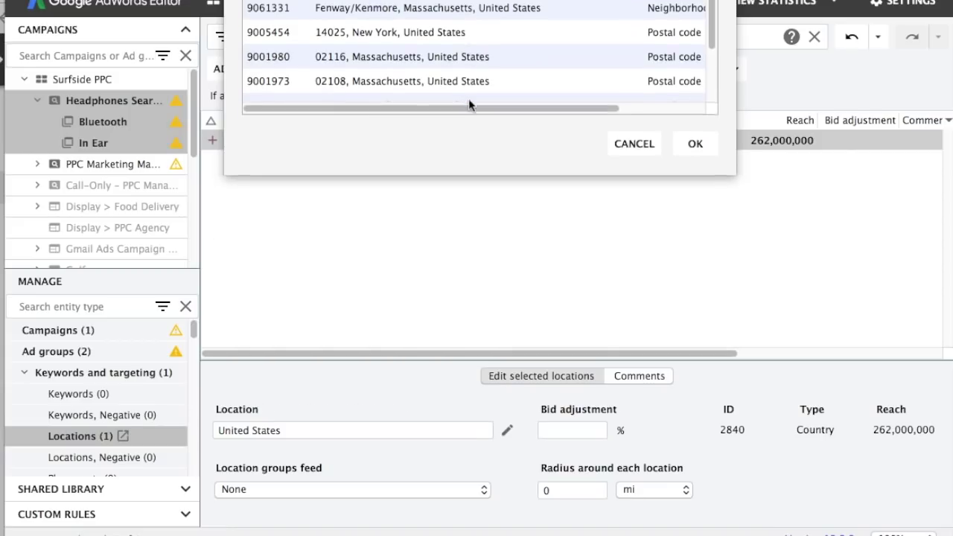
# Add the broad match keyword +bluetooth +headphones to the Bluetooth ad group of the Headphones Search PPC campaign.
pyautogui.click(518, 218)
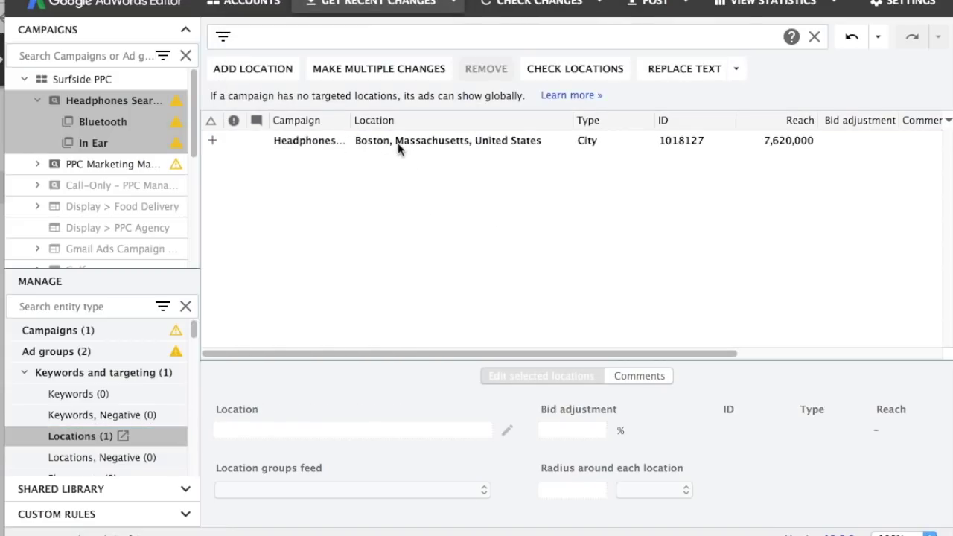
pyautogui.click(40, 99)
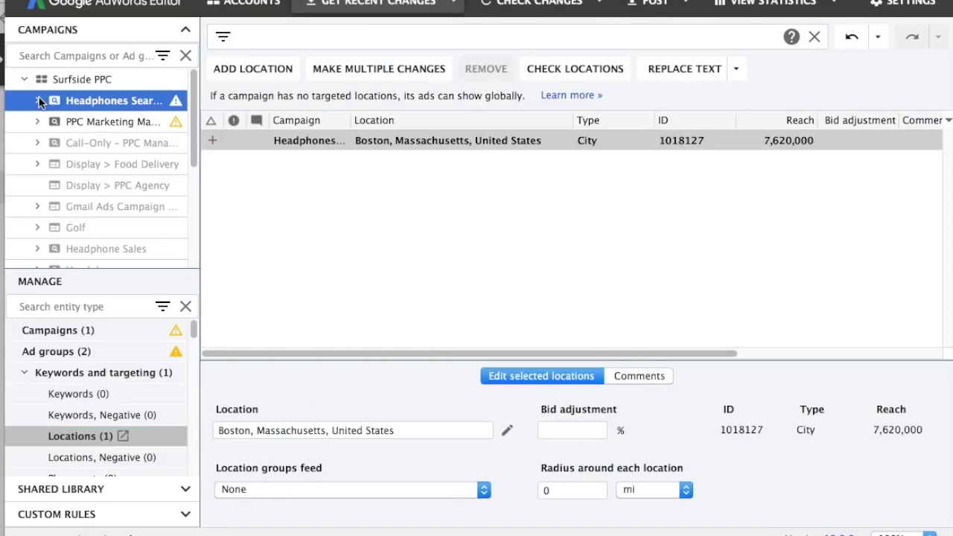
pyautogui.click(77, 394)
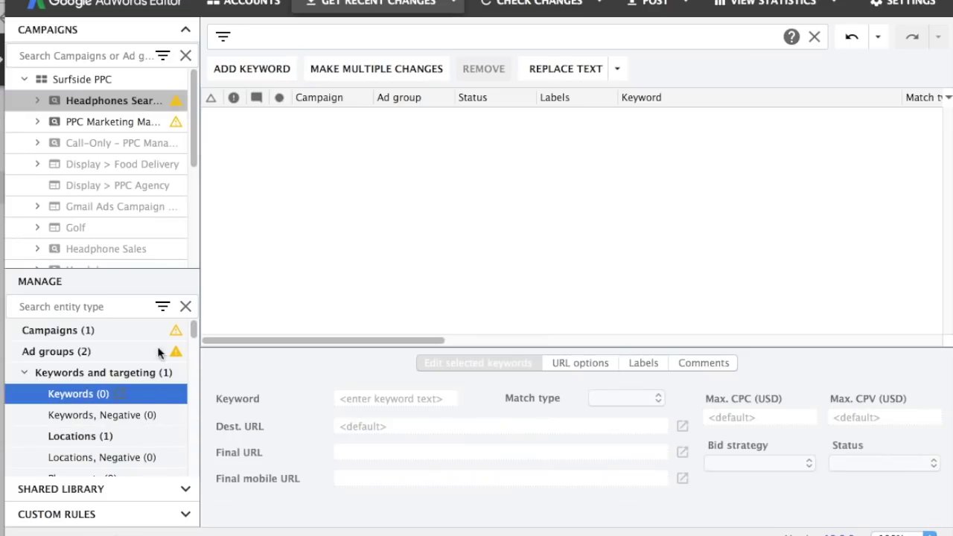
pyautogui.click(37, 100)
pyautogui.click(112, 126)
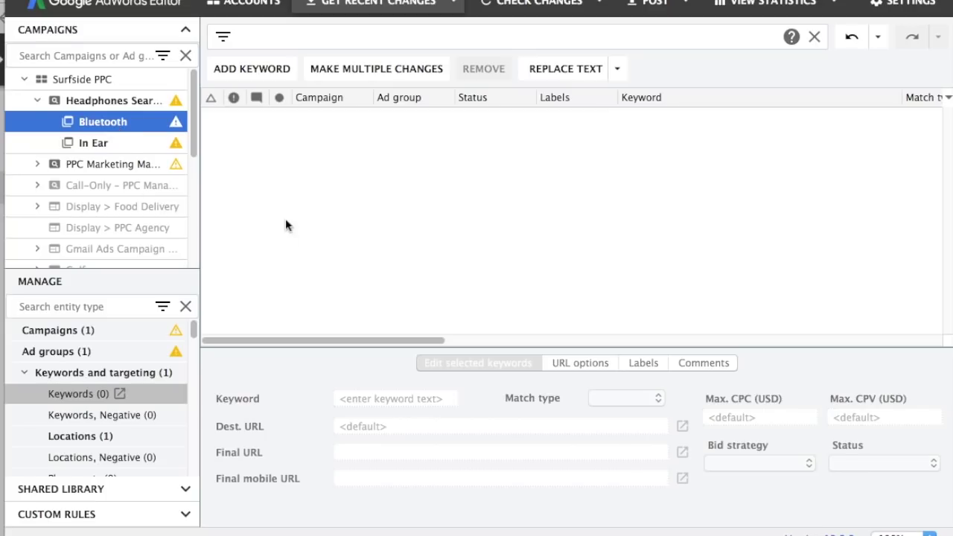
pyautogui.click(250, 68)
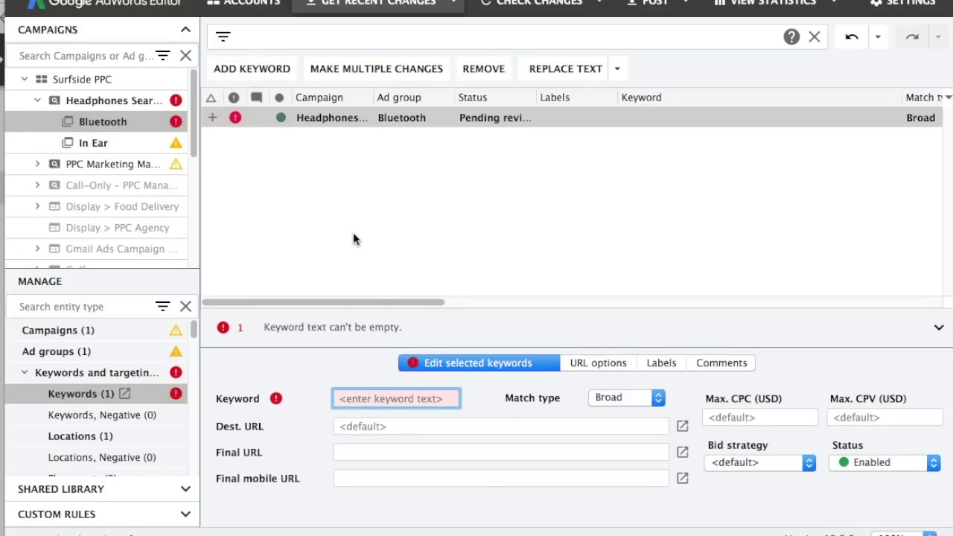
pyautogui.write('+blueto')
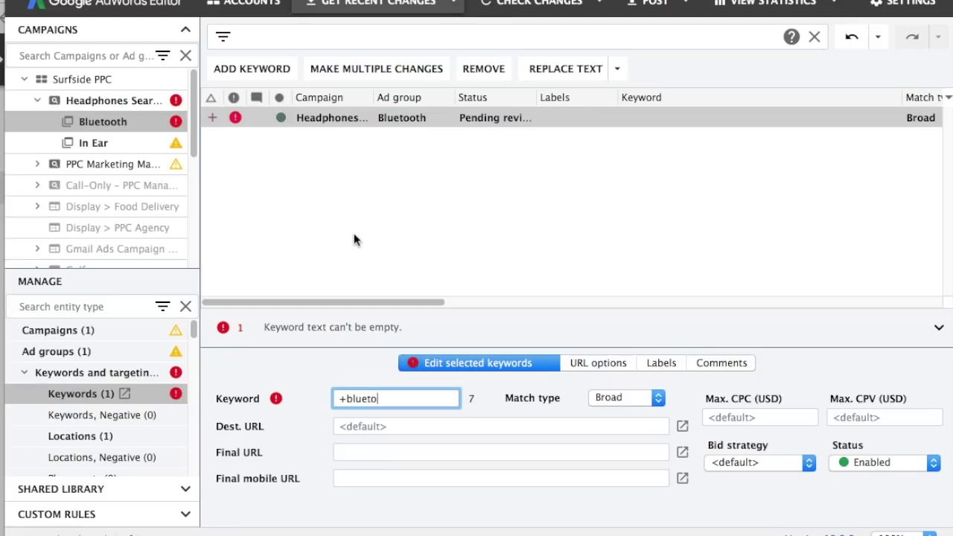
pyautogui.write('oth +headphones')
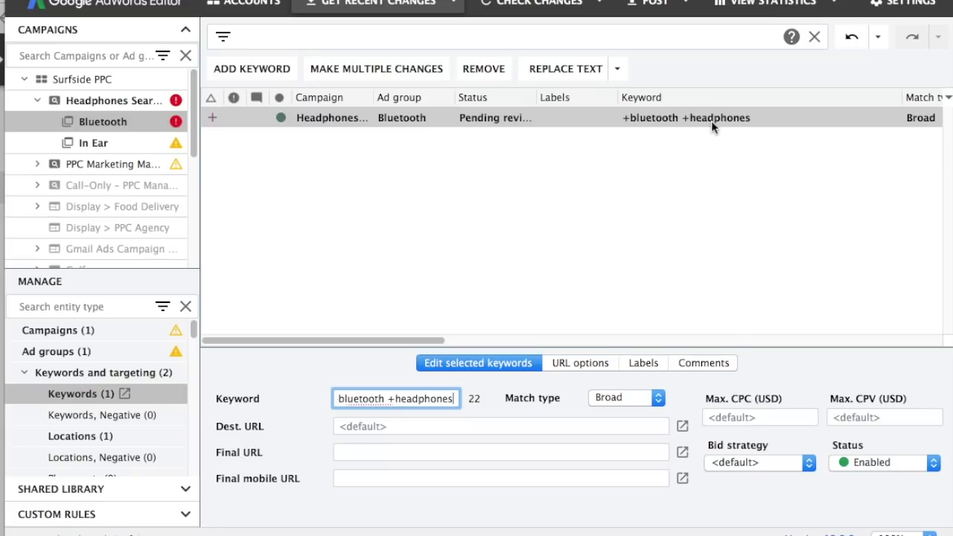
# Add a second Bluetooth keyword, bluetooth headphones, with the Phrase match type.
pyautogui.click(234, 69)
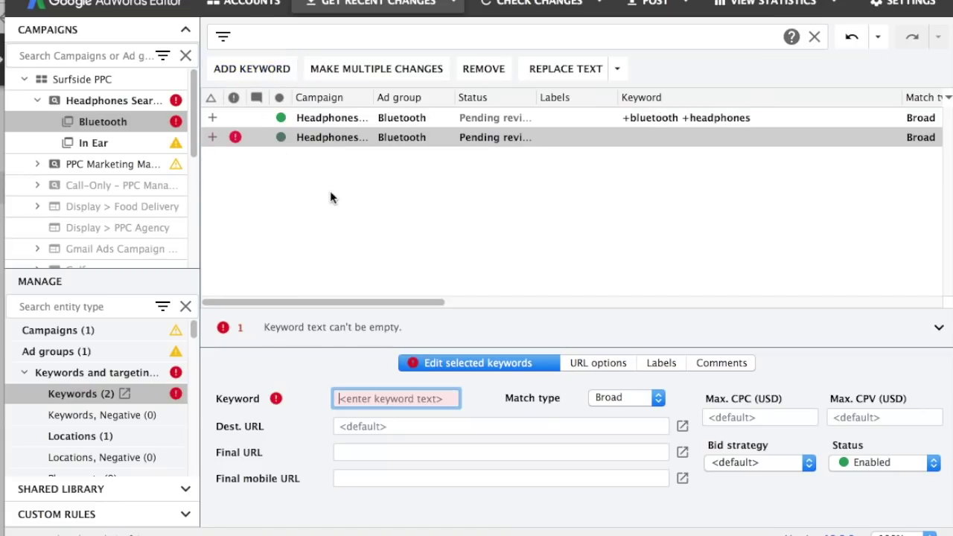
pyautogui.write('+')
pyautogui.press('BackSpace')
pyautogui.write('bluetooth headphones')
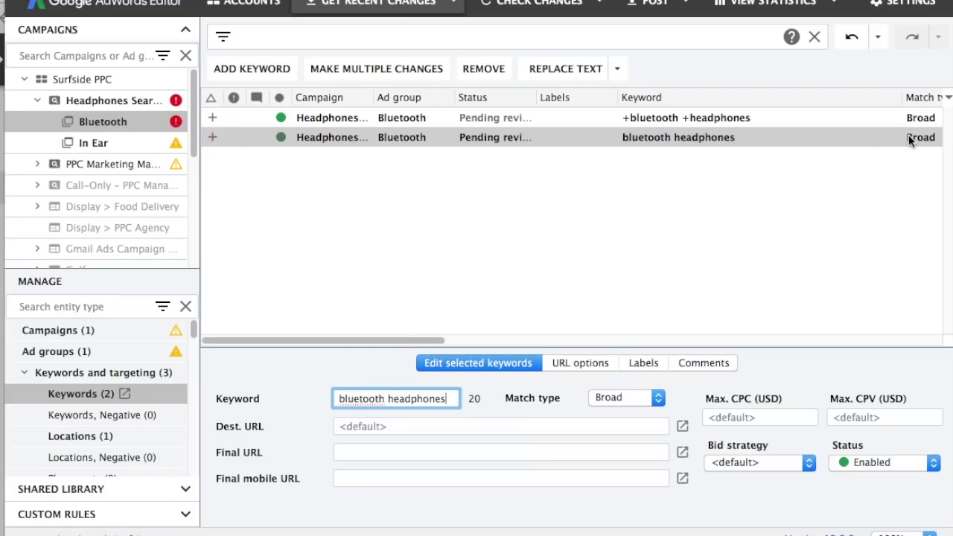
pyautogui.click(658, 399)
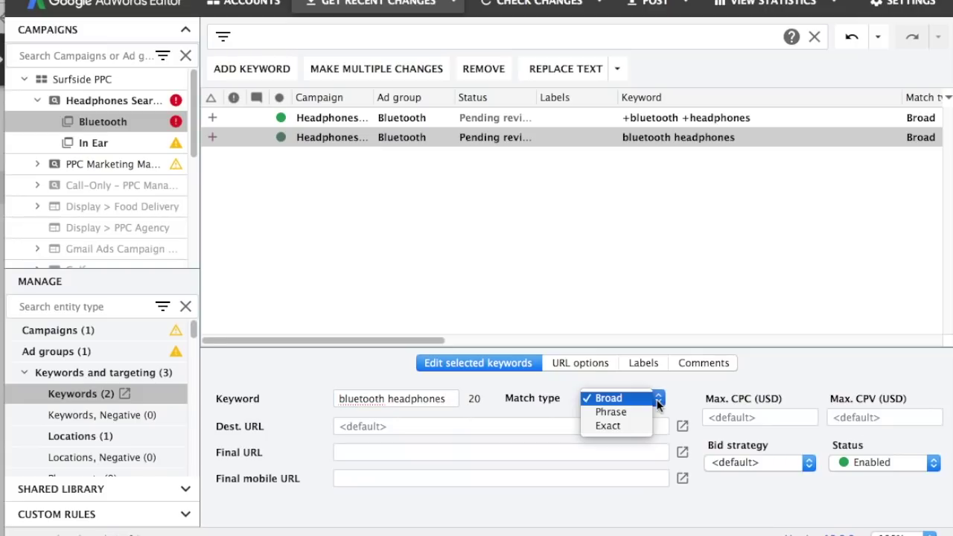
pyautogui.click(645, 415)
pyautogui.click(712, 291)
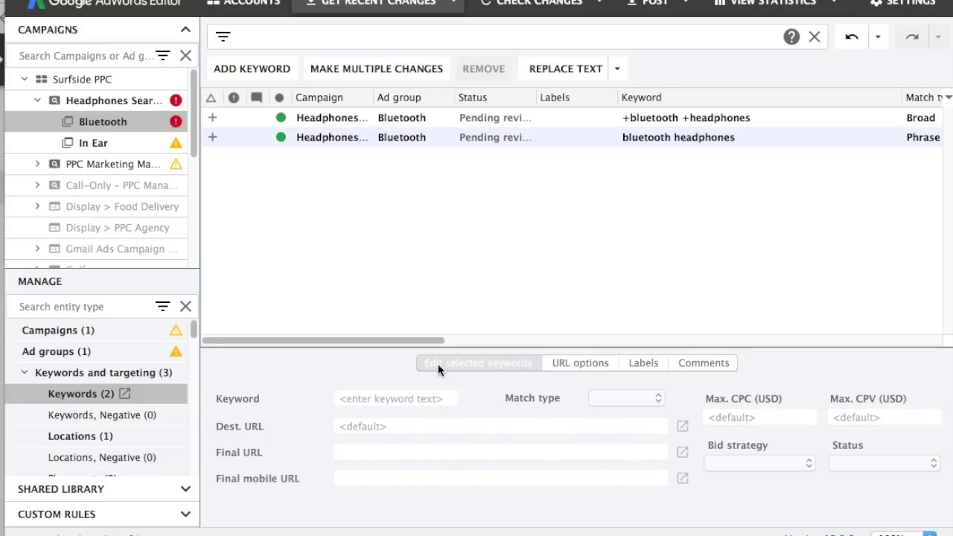
pyautogui.click(426, 139)
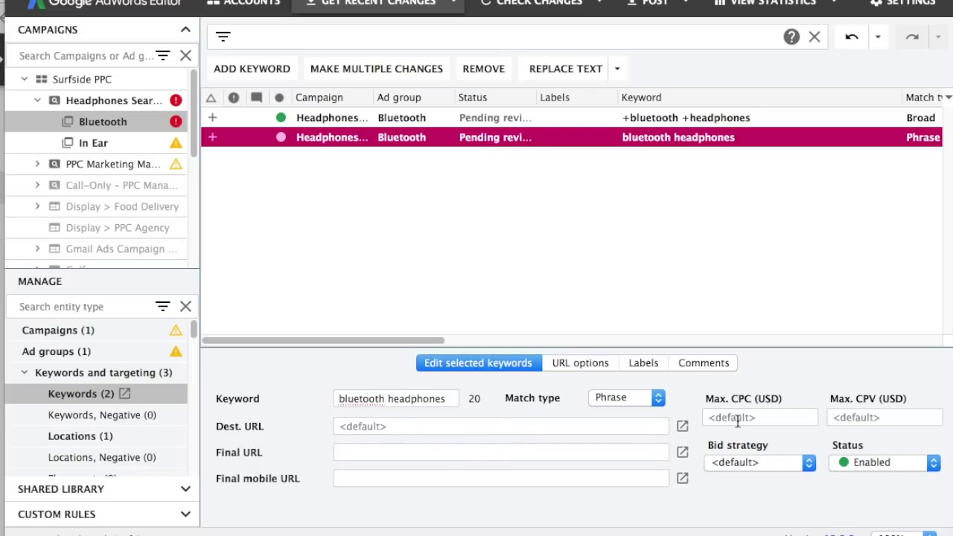
# Set the Bluetooth ad group's default max. CPC to 1.00 USD.
pyautogui.click(149, 101)
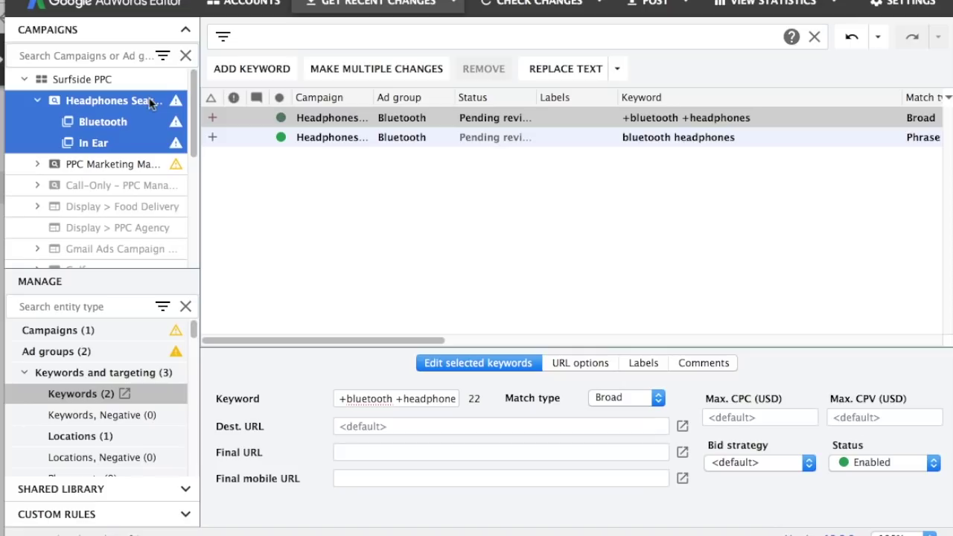
pyautogui.click(68, 352)
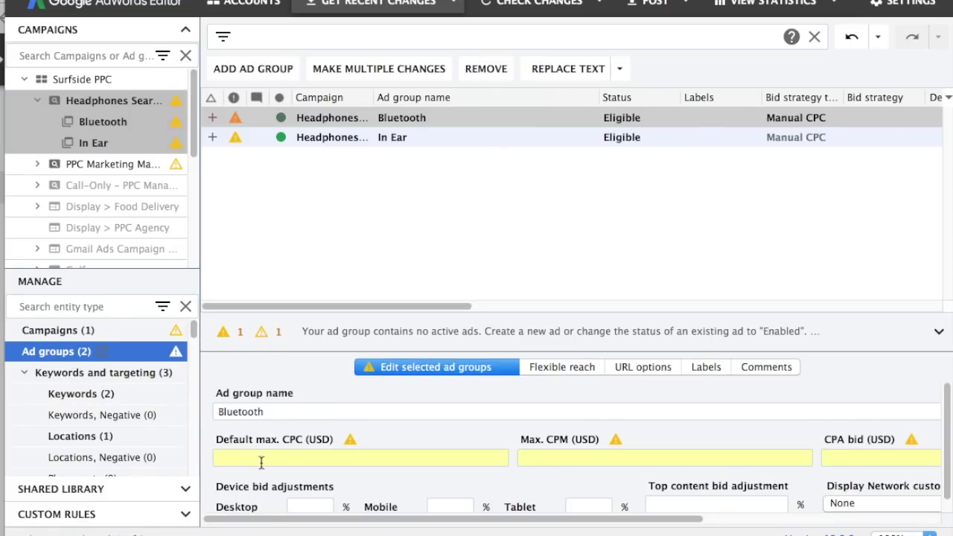
pyautogui.click(288, 458)
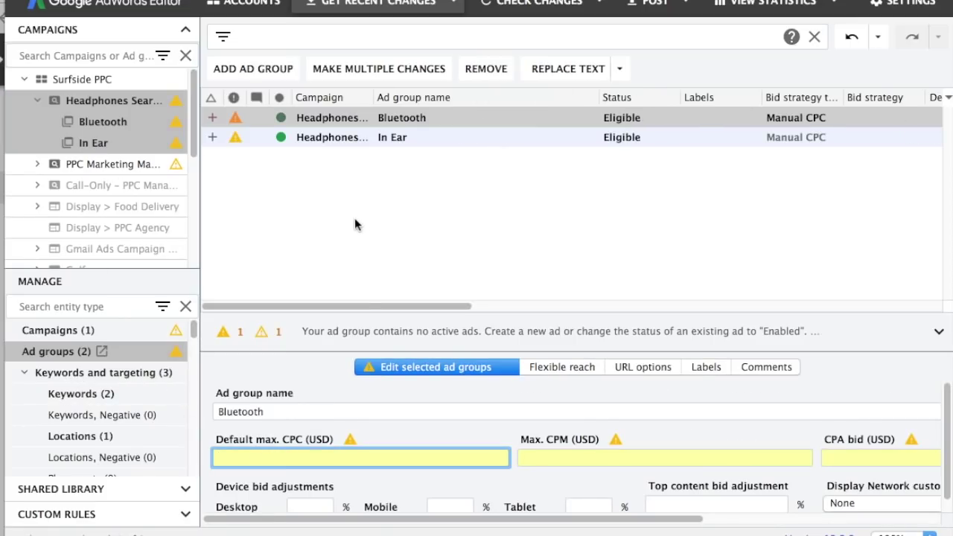
pyautogui.write('1.00')
pyautogui.click(388, 213)
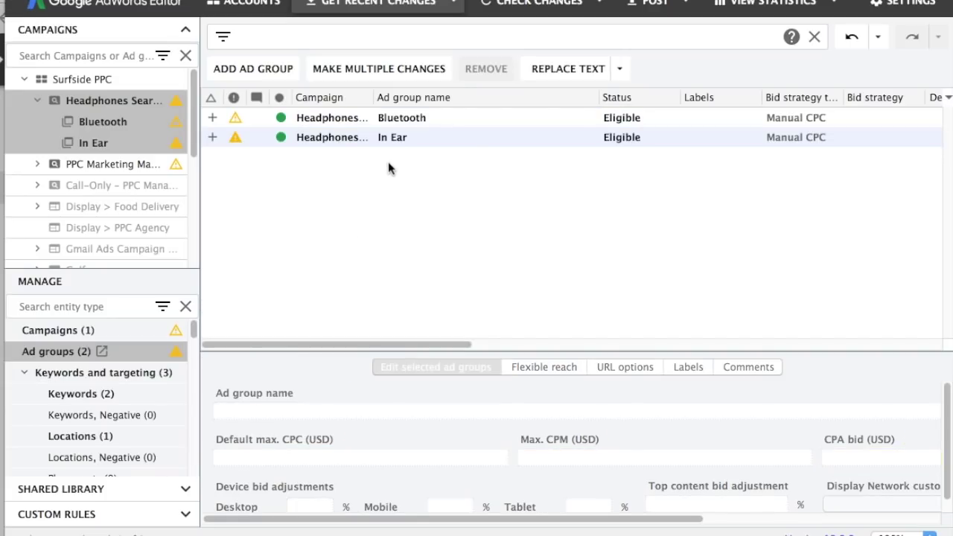
# Set the In Ear ad group's default max. CPC to 1.00 USD and review both ad groups' bids.
pyautogui.click(392, 140)
pyautogui.click(322, 459)
pyautogui.write('1.00')
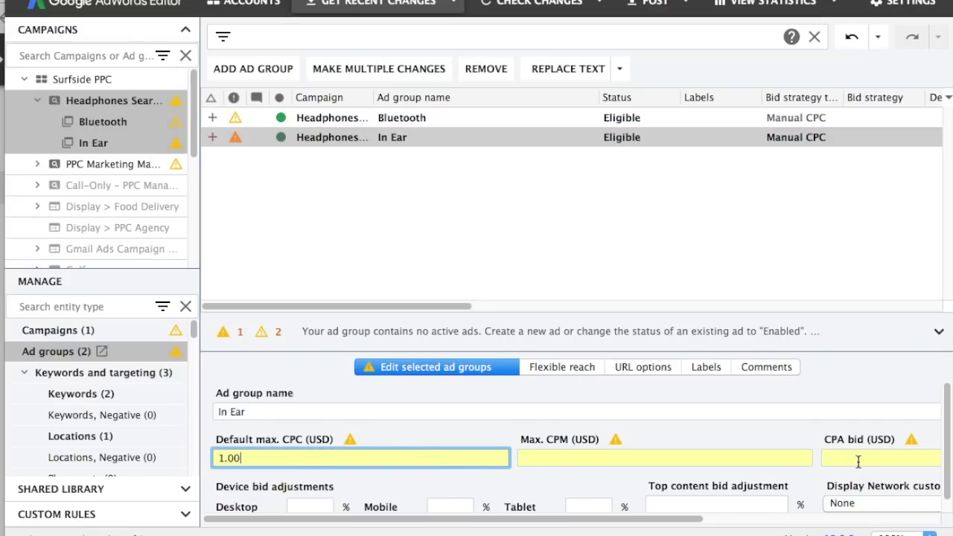
pyautogui.click(725, 289)
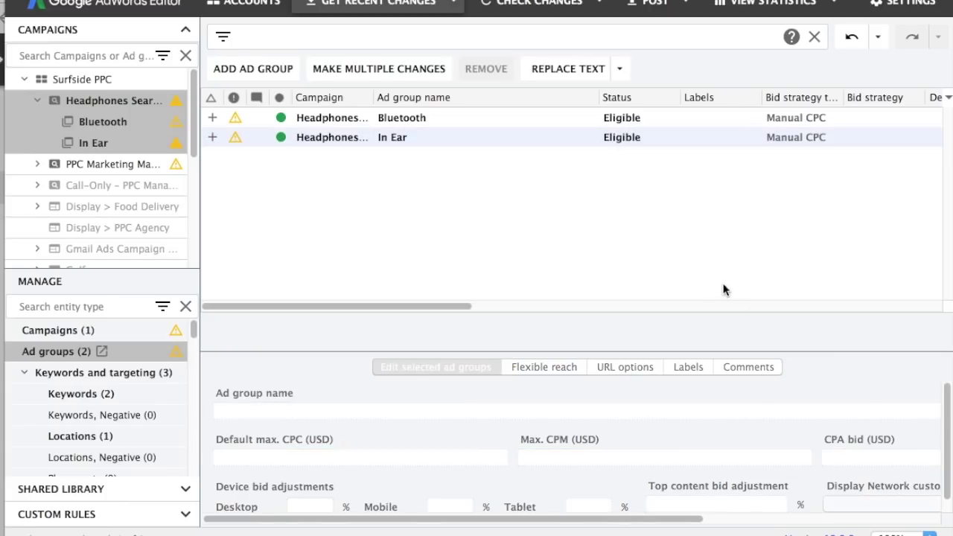
pyautogui.click(411, 140)
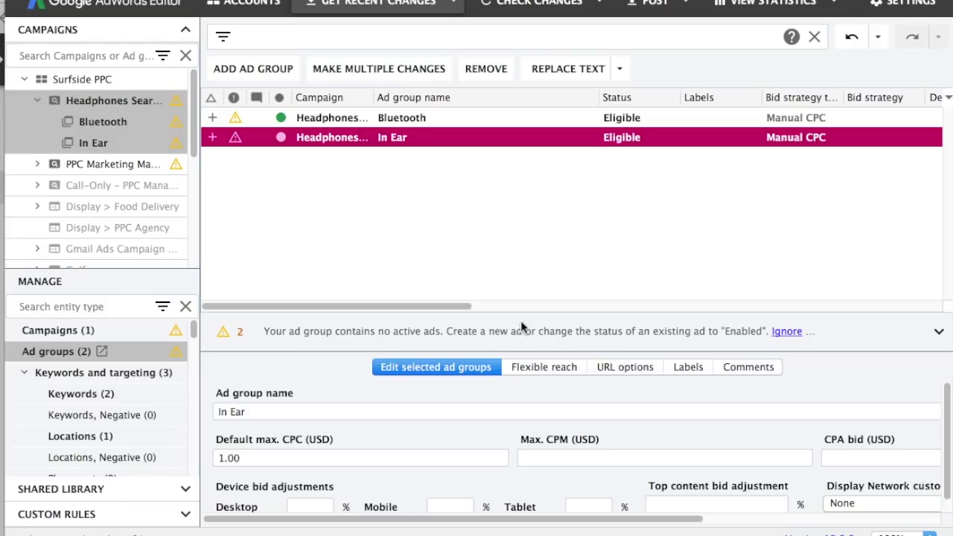
pyautogui.click(403, 126)
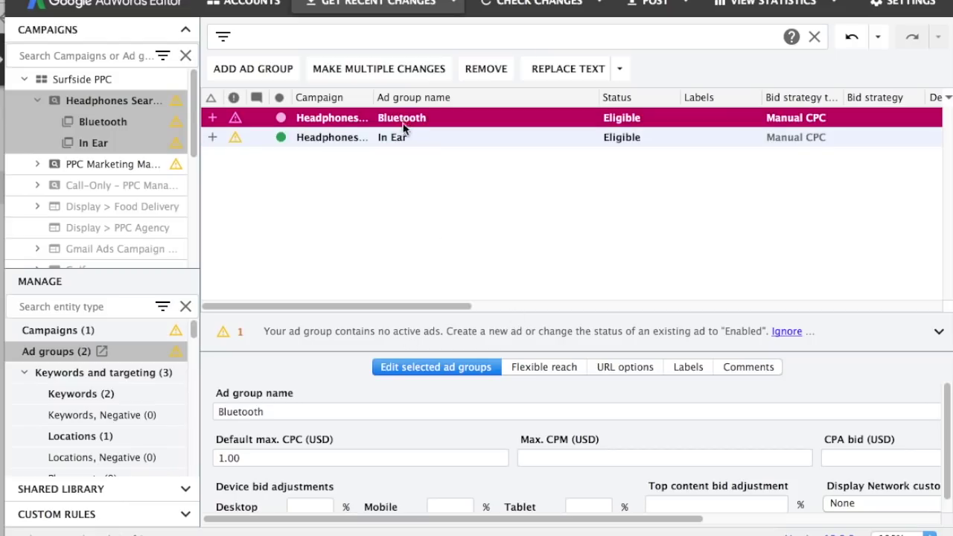
# Set the max. CPC of the Bluetooth ad group's phrase match keyword bluetooth headphones to 1.05 USD.
pyautogui.click(120, 122)
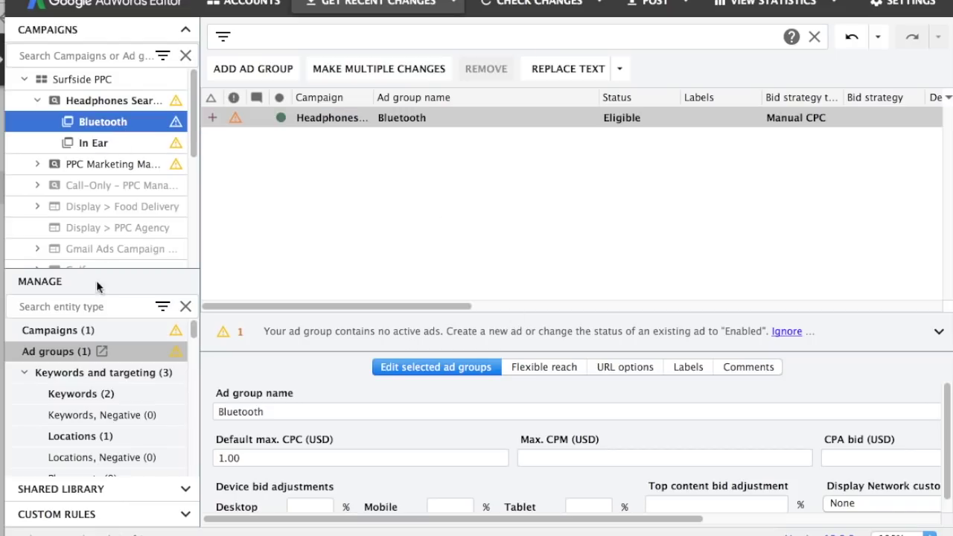
pyautogui.click(88, 400)
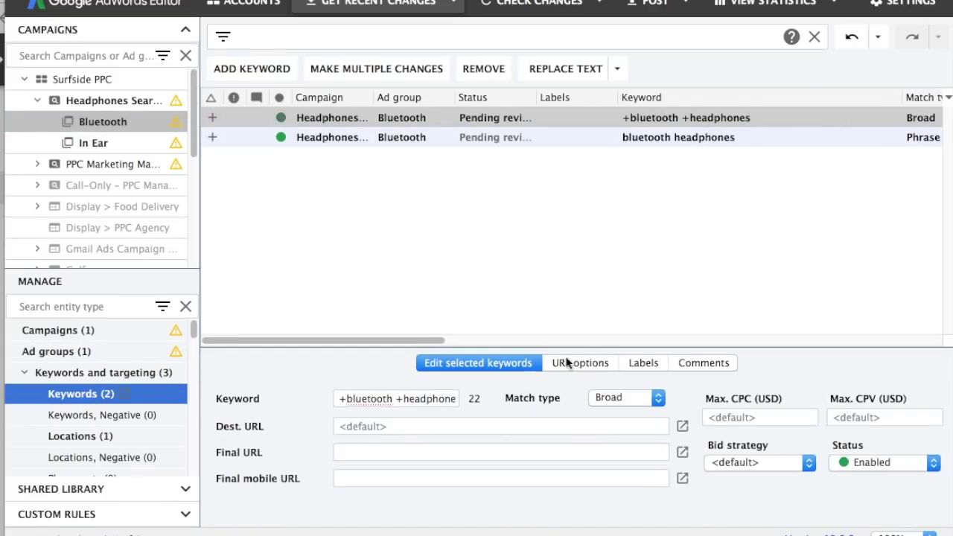
pyautogui.moveTo(408, 340); pyautogui.dragTo(568, 339)
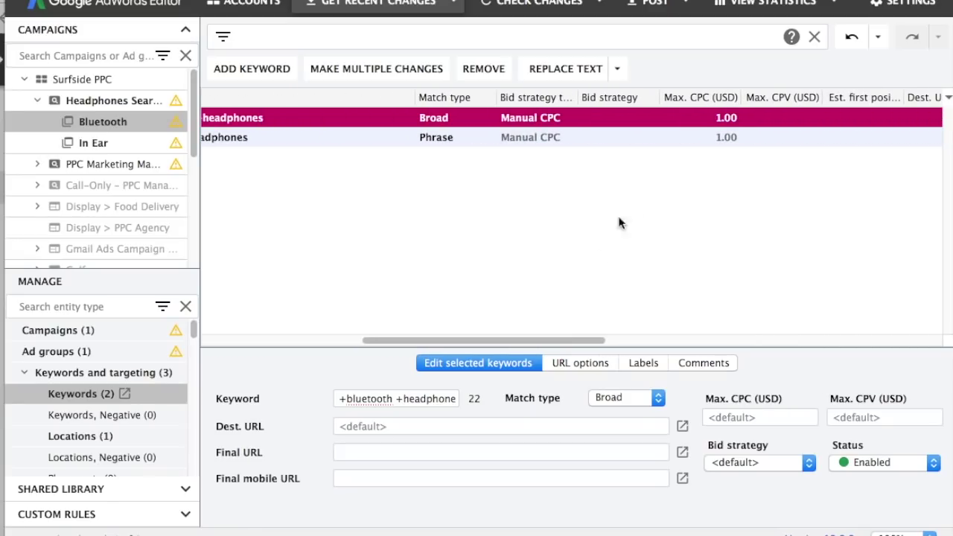
pyautogui.click(725, 139)
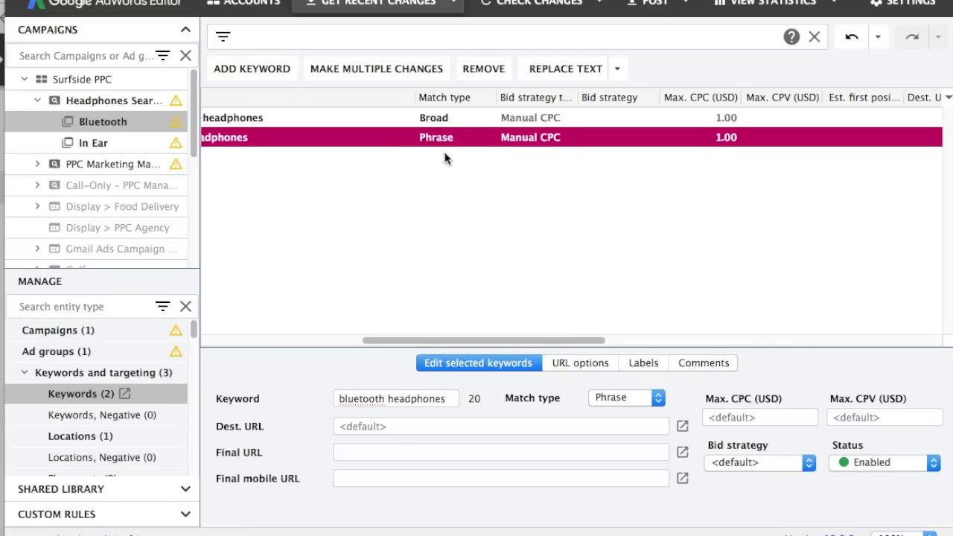
pyautogui.click(734, 419)
pyautogui.write('1.05')
pyautogui.click(614, 277)
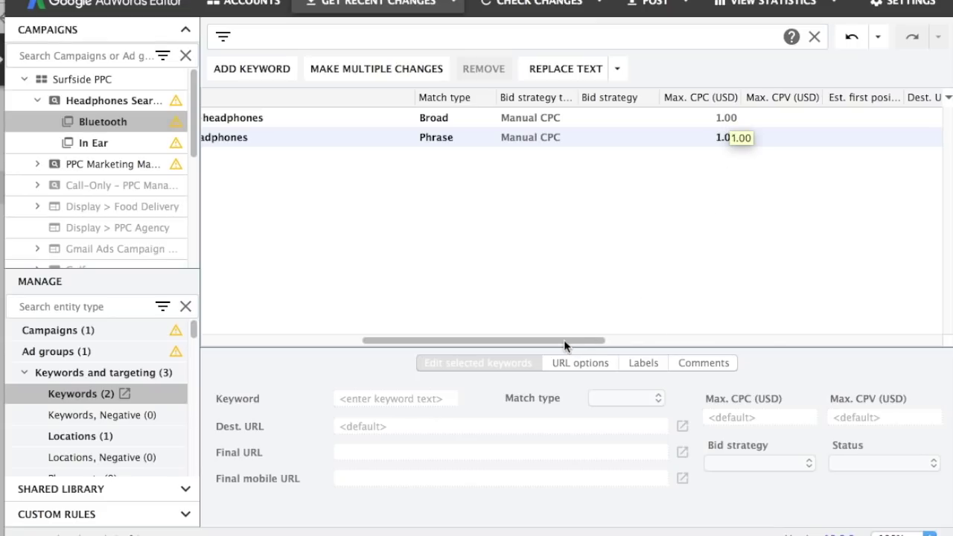
pyautogui.moveTo(563, 338); pyautogui.dragTo(383, 381)
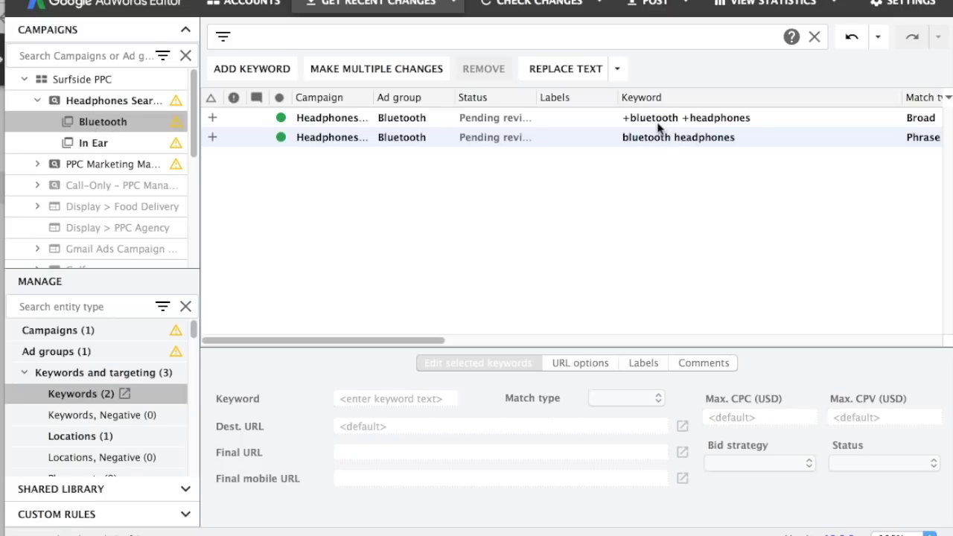
# Add the broad match keyword +in +ear +headphones to the In Ear ad group.
pyautogui.click(101, 149)
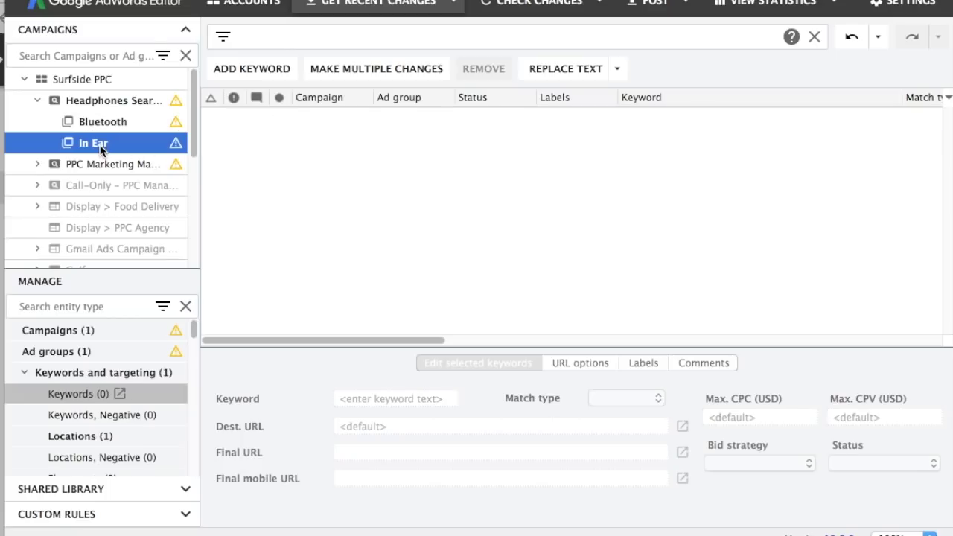
pyautogui.click(251, 41)
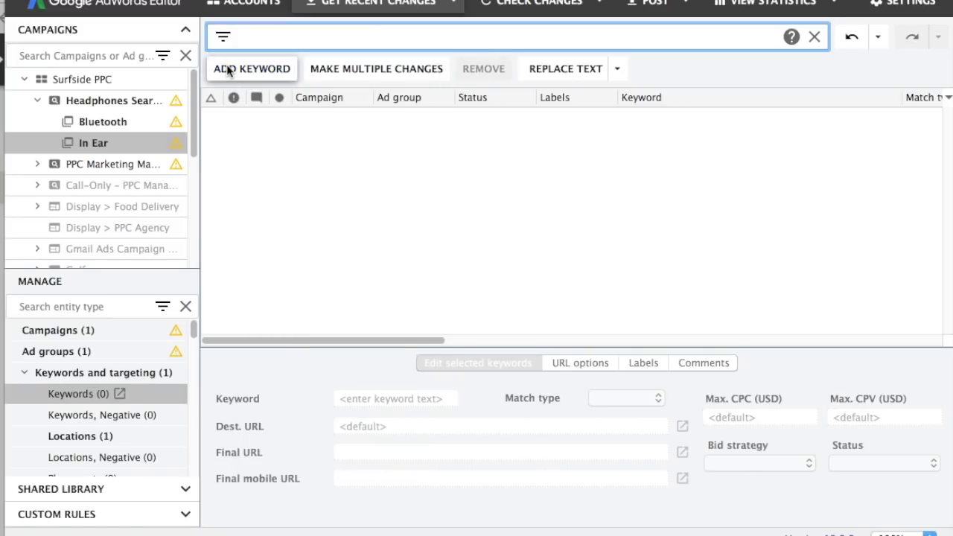
pyautogui.click(223, 68)
pyautogui.write('+i')
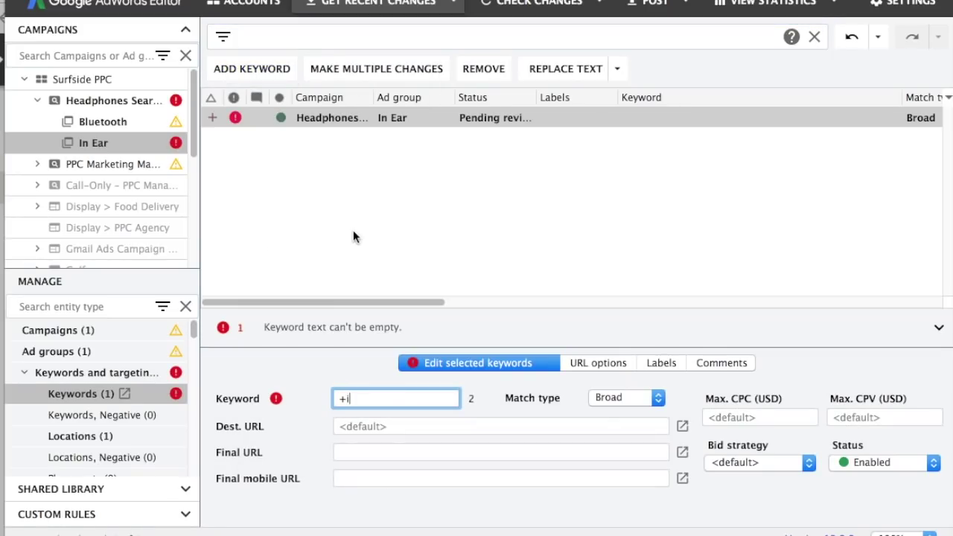
pyautogui.write('n +ear +ho')
pyautogui.write('adphones')
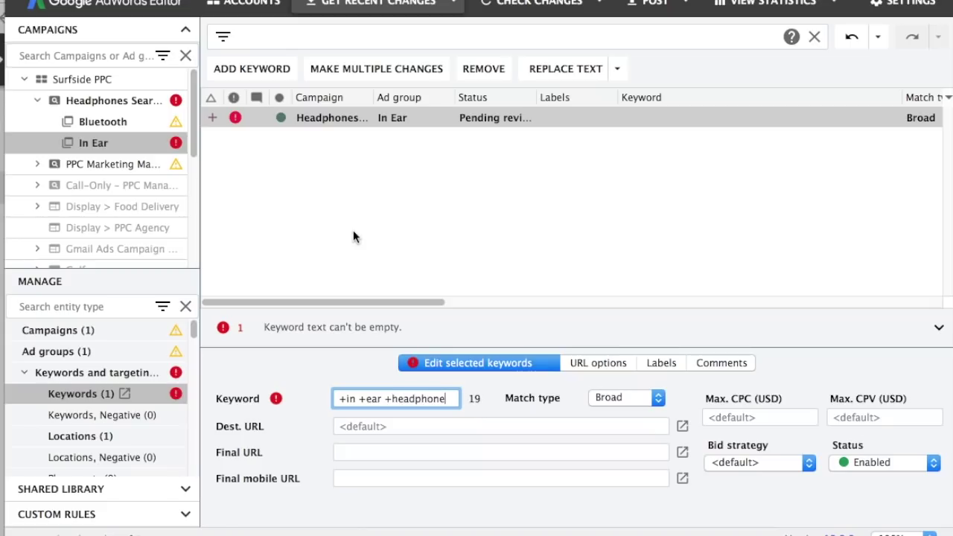
# Add a second In Ear keyword, in ear headphones, with the Phrase match type.
pyautogui.click(251, 77)
pyautogui.write('+in +ear')
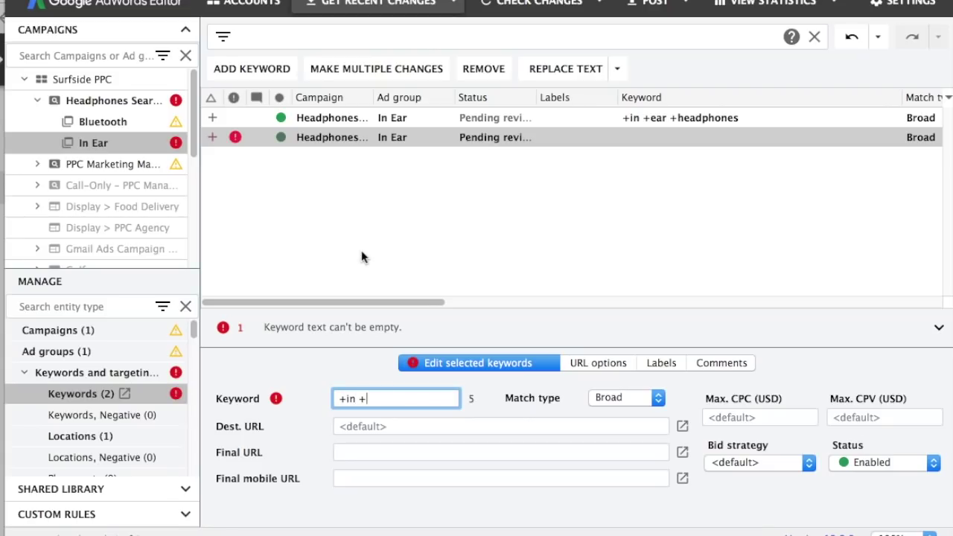
pyautogui.press('BackSpace')
pyautogui.press('BackSpace')
pyautogui.press('BackSpace')
pyautogui.press('BackSpace')
pyautogui.press('BackSpace')
pyautogui.press('BackSpace')
pyautogui.press('BackSpace')
pyautogui.press('BackSpace')
pyautogui.write('in ear headphones')
pyautogui.click(635, 404)
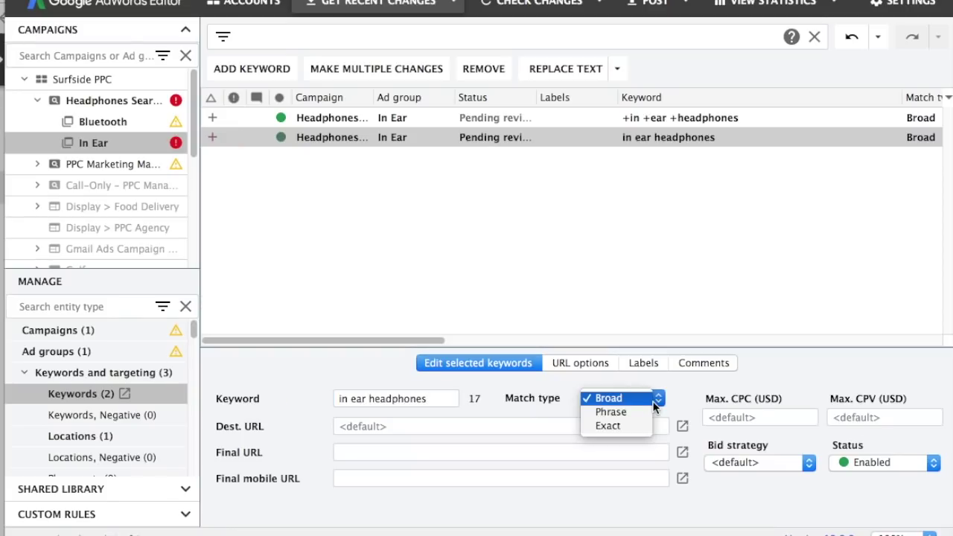
pyautogui.click(642, 410)
# Set the in ear headphones keyword's max. CPC to 1.05 USD, check the bid columns and return to the Bluetooth ad group.
pyautogui.click(722, 412)
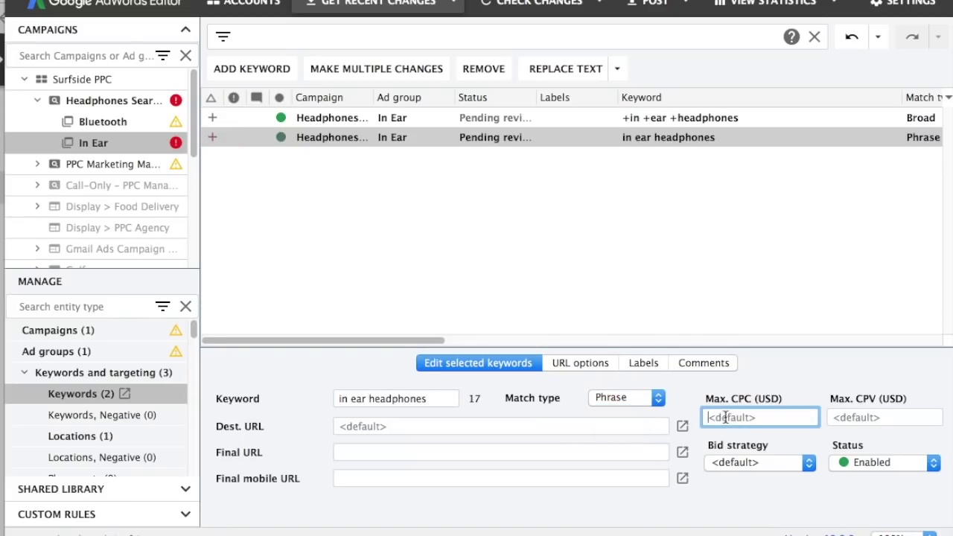
pyautogui.write('1.05')
pyautogui.click(700, 220)
pyautogui.moveTo(386, 347); pyautogui.dragTo(543, 339)
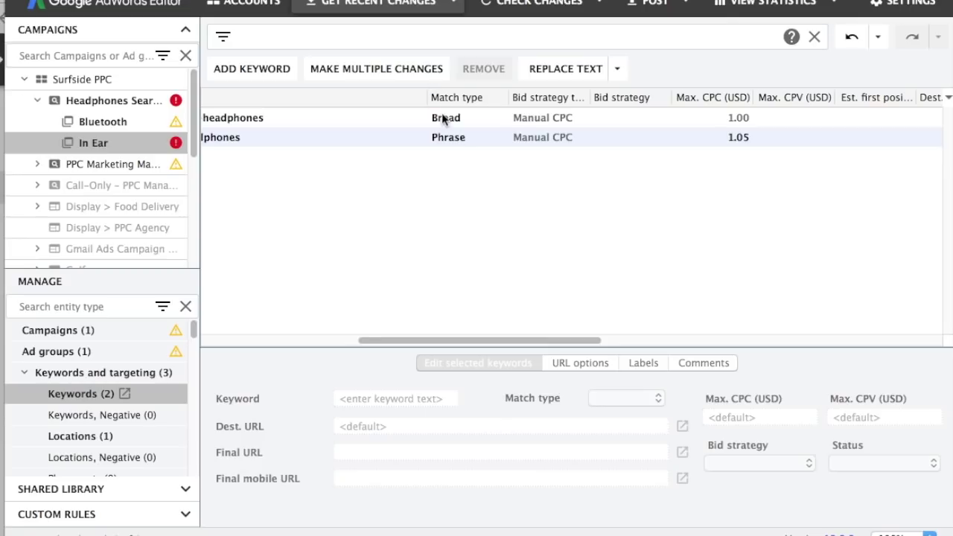
pyautogui.moveTo(432, 341); pyautogui.dragTo(275, 340)
pyautogui.click(104, 121)
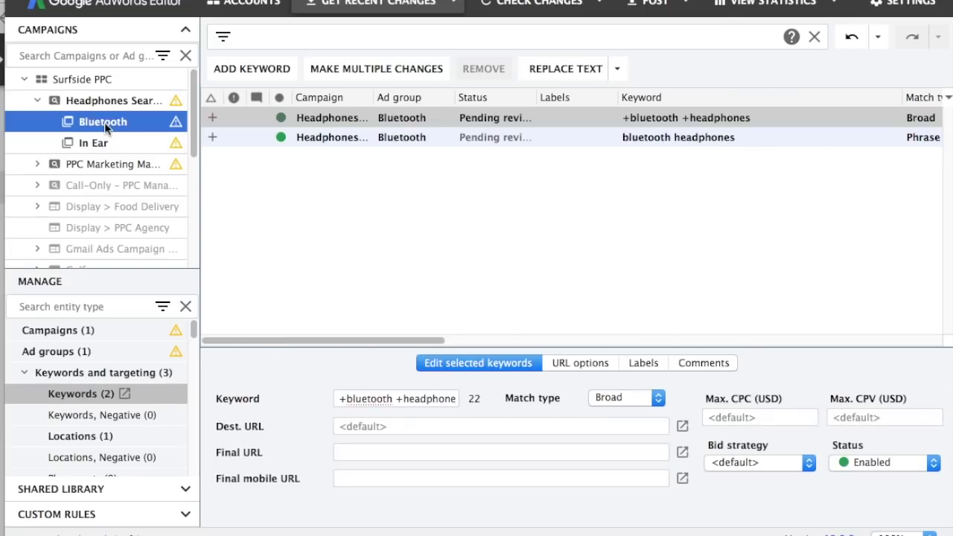
# View the expanded text ads of the Bluetooth ad group and the whole Headphones Search PPC campaign.
pyautogui.click(24, 372)
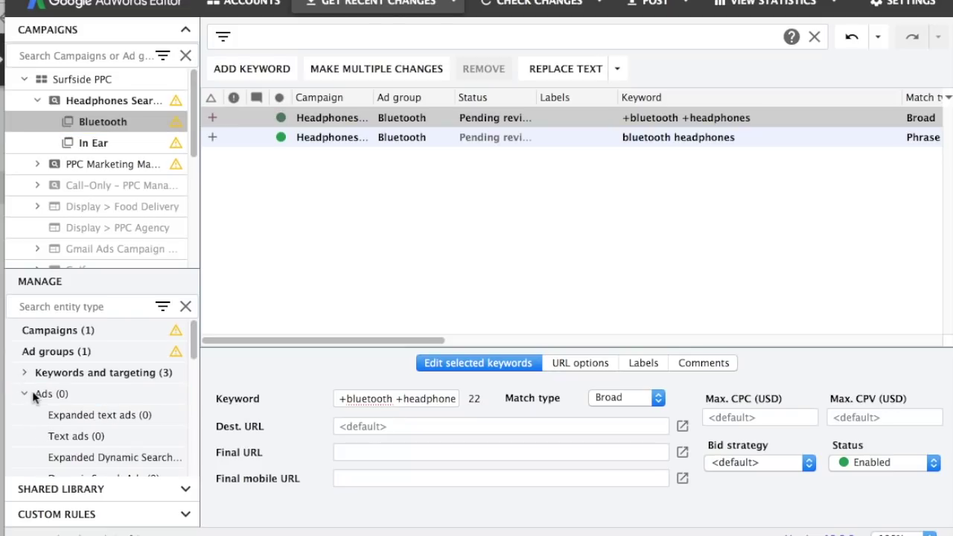
pyautogui.click(65, 419)
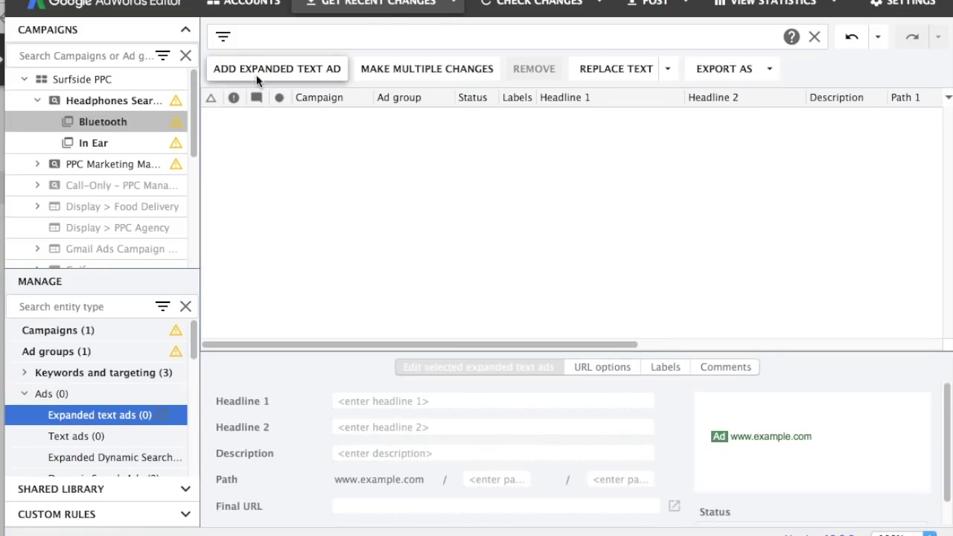
pyautogui.click(37, 101)
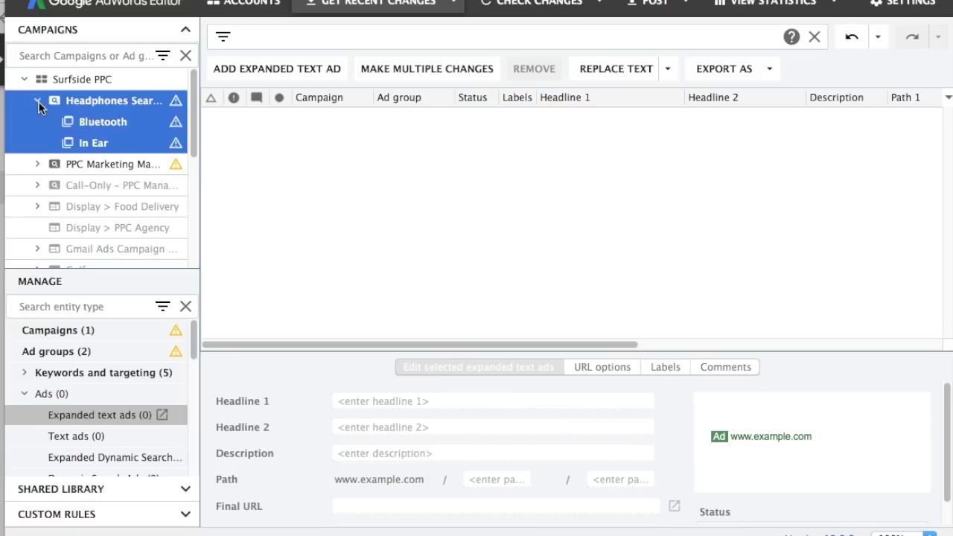
# Set the status of the Headphones Search PPC campaign to Paused.
pyautogui.click(38, 101)
pyautogui.rightClick(75, 101)
pyautogui.click(103, 166)
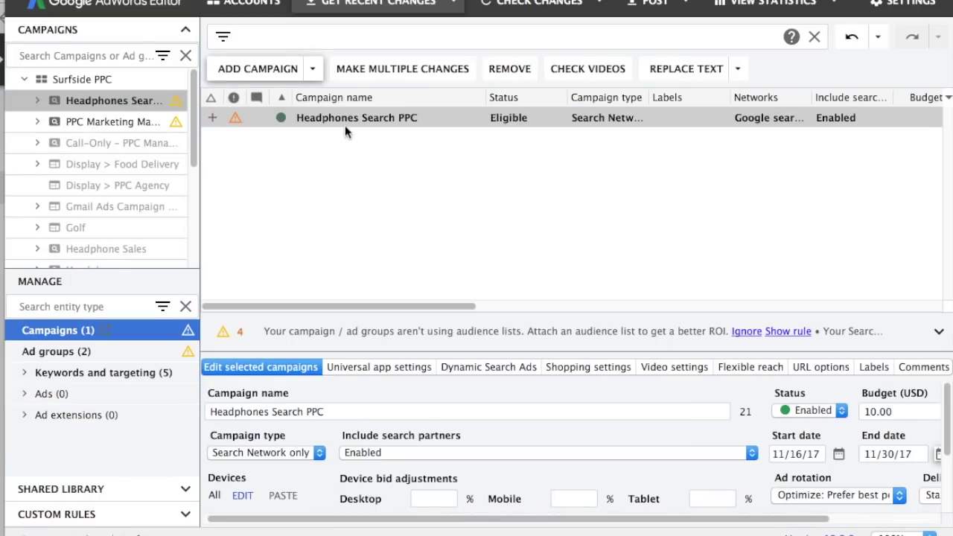
pyautogui.click(841, 411)
pyautogui.click(835, 432)
pyautogui.click(523, 247)
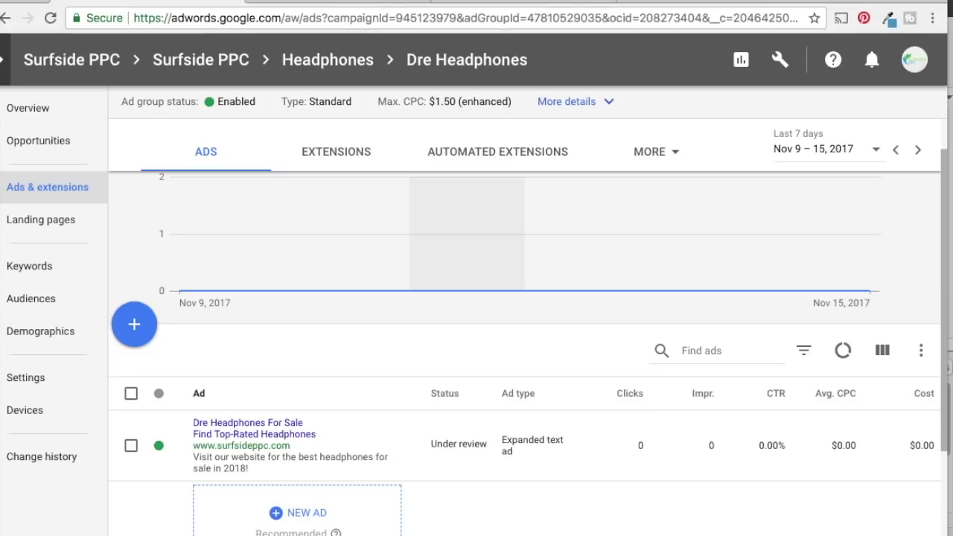
# Switch to AdWords in the browser and look through the account-level list of Surfside PPC campaigns.
pyautogui.click(211, 62)
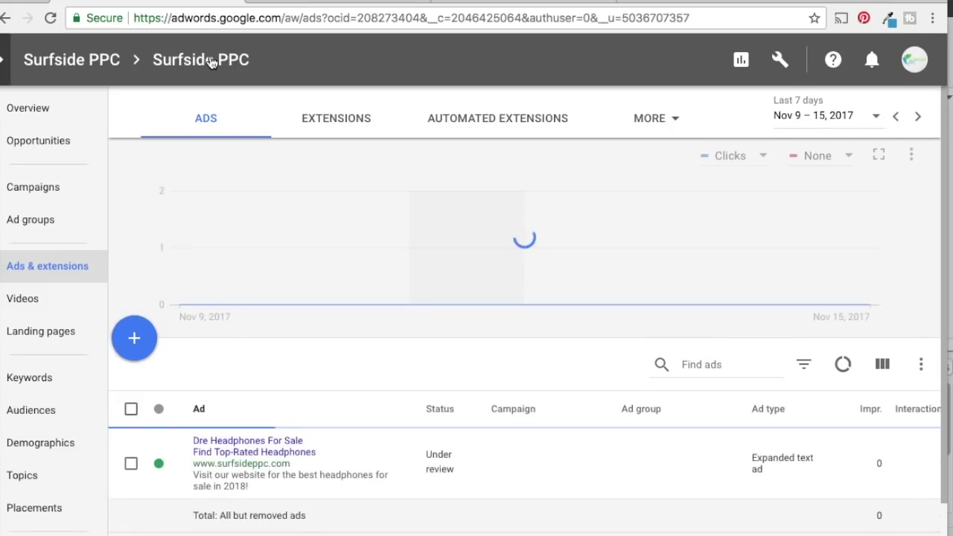
pyautogui.click(55, 191)
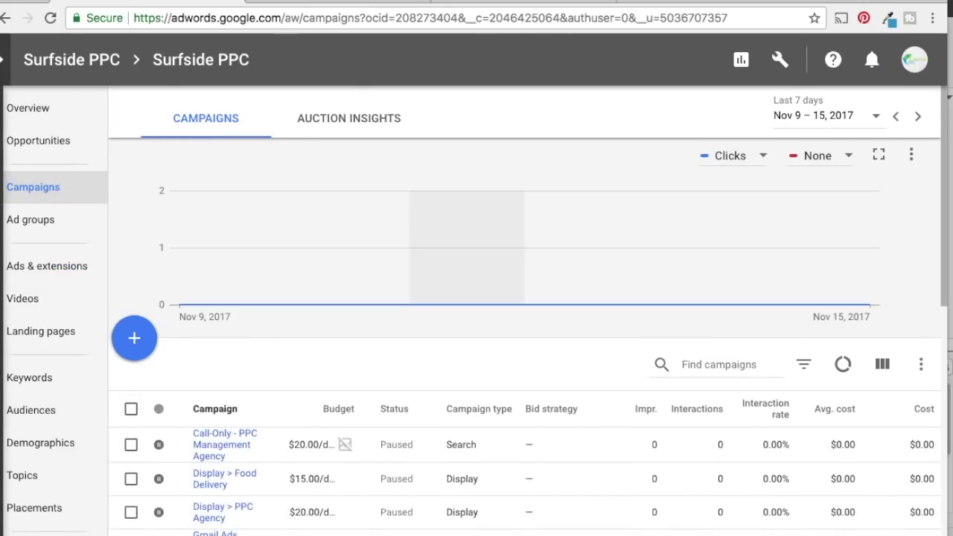
pyautogui.scroll(-5, 253, 298)
pyautogui.scroll(-3, 273, 434)
pyautogui.scroll(-5, 303, 428)
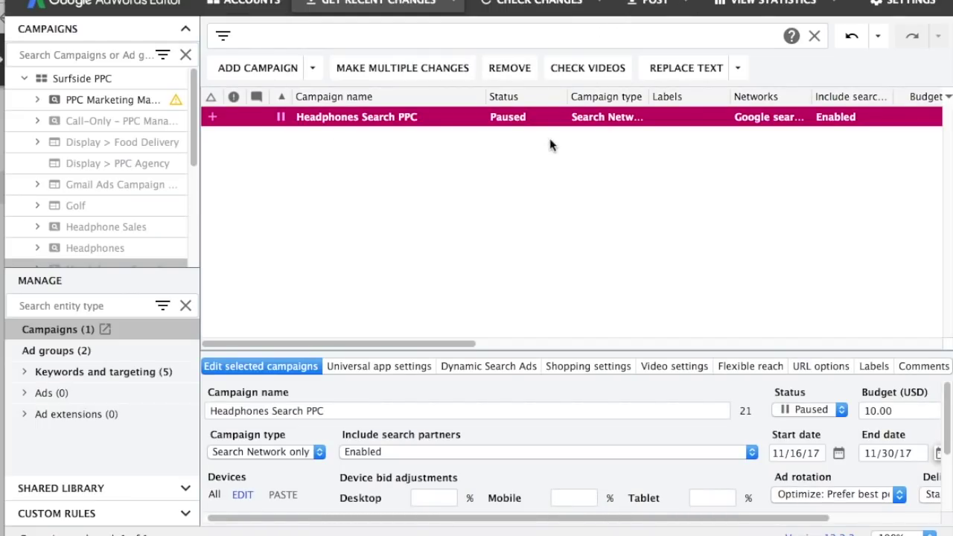
# Switch back to AdWords Editor and post the local changes in all campaigns.
pyautogui.click(647, 7)
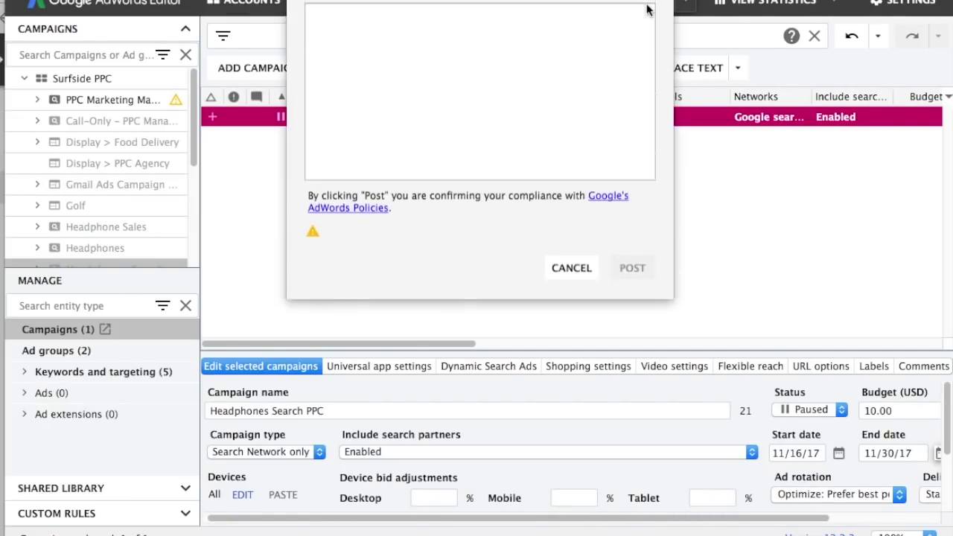
pyautogui.click(372, 28)
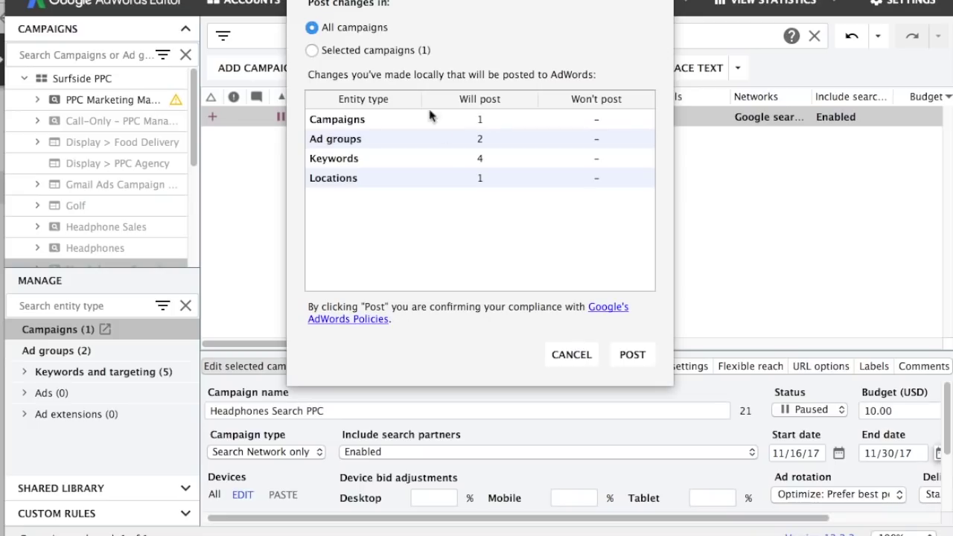
pyautogui.click(632, 354)
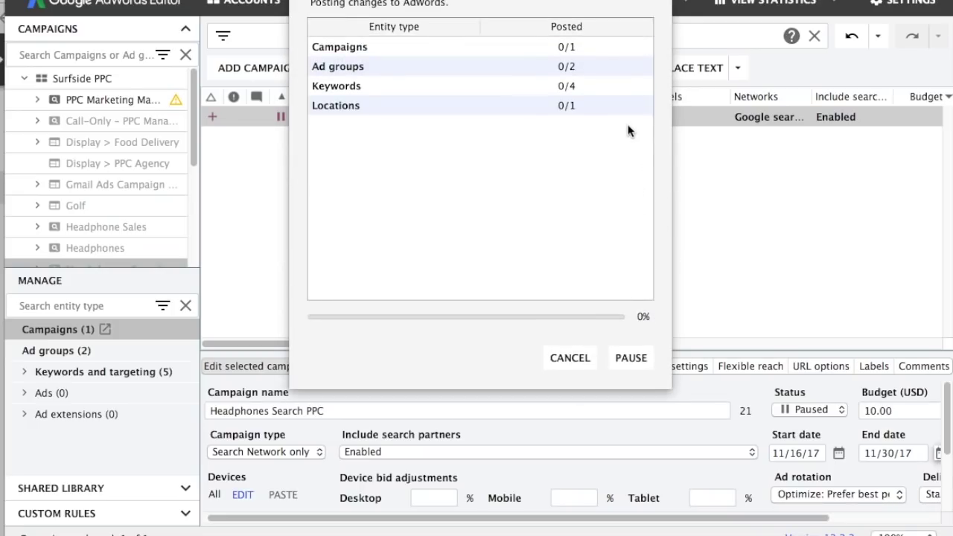
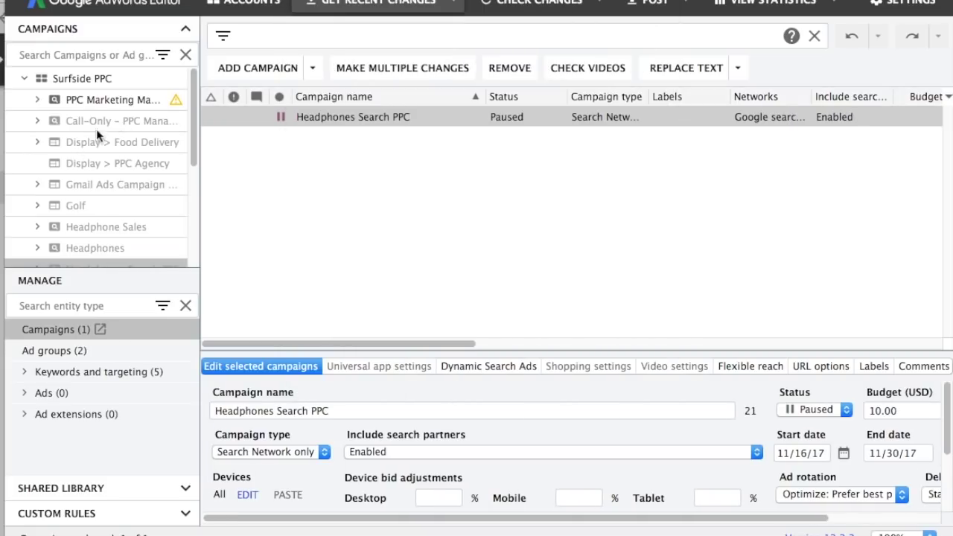
# Expand the Display > Food Delivery campaign, select its Food Interests ad group and review the campaign settings.
pyautogui.click(96, 140)
pyautogui.click(38, 142)
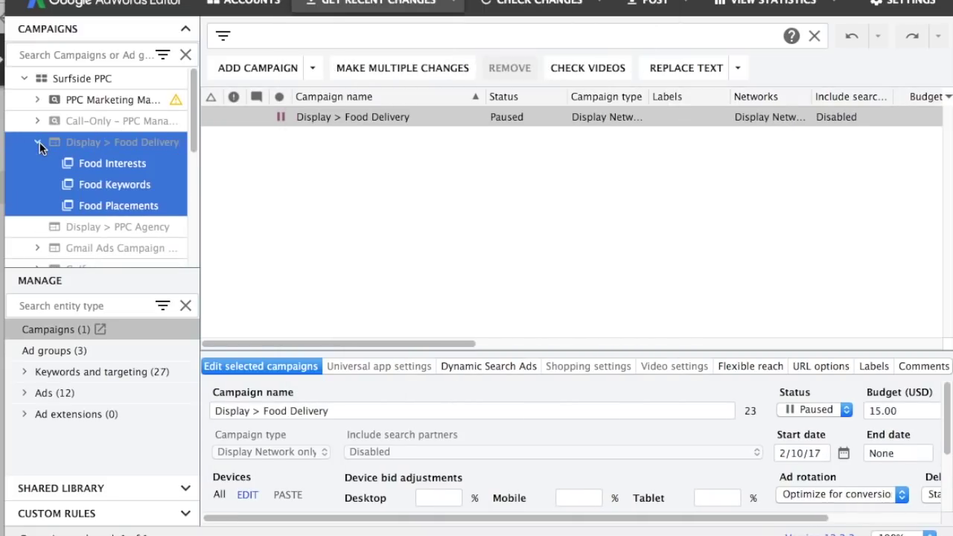
pyautogui.click(105, 165)
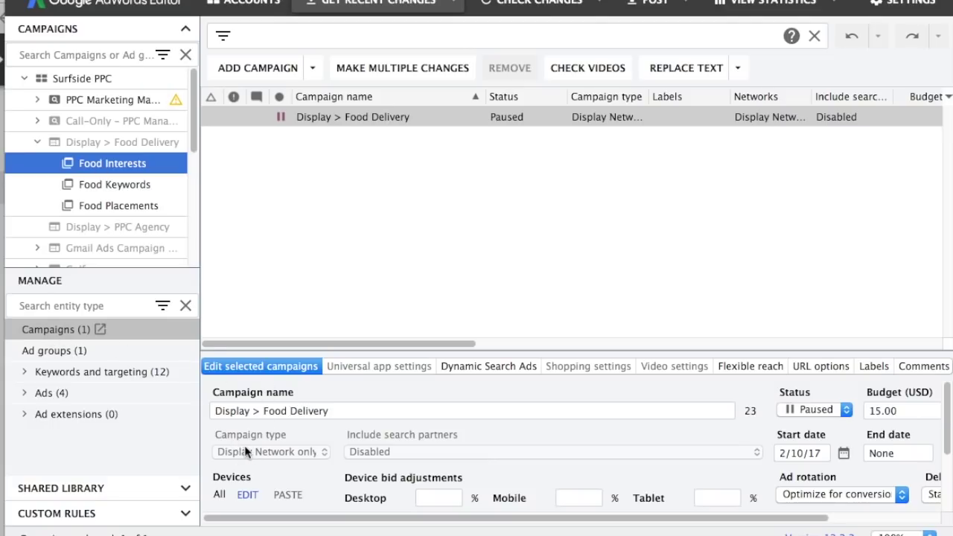
pyautogui.moveTo(282, 517); pyautogui.dragTo(379, 519)
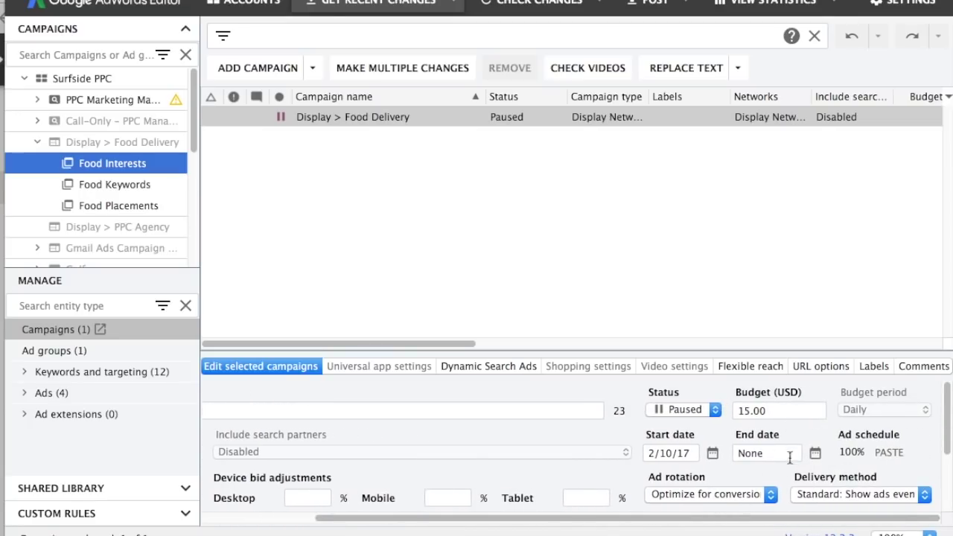
pyautogui.moveTo(686, 520); pyautogui.dragTo(573, 520)
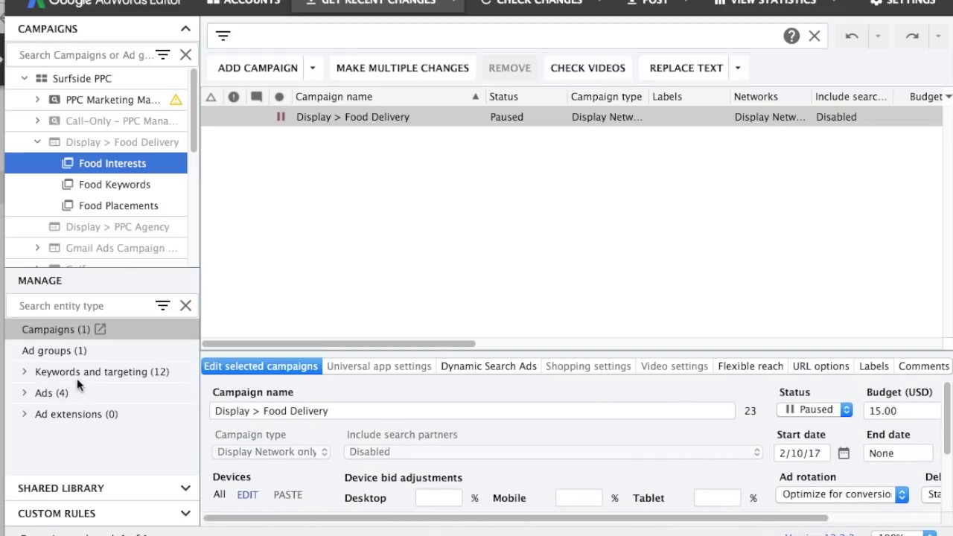
# Examine the Food Interests ad group settings and look through its keywords and targeting categories.
pyautogui.click(54, 351)
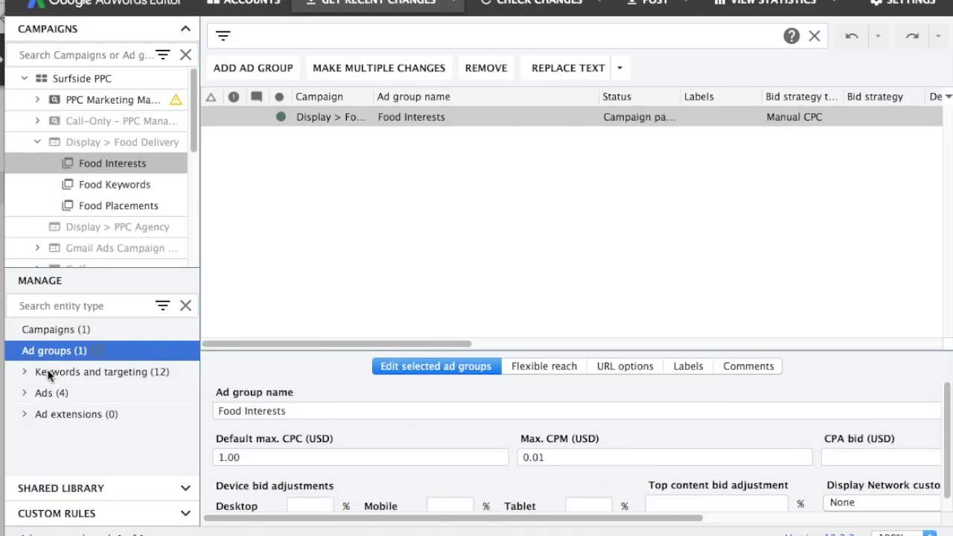
pyautogui.click(25, 372)
pyautogui.scroll(-10, 81, 403)
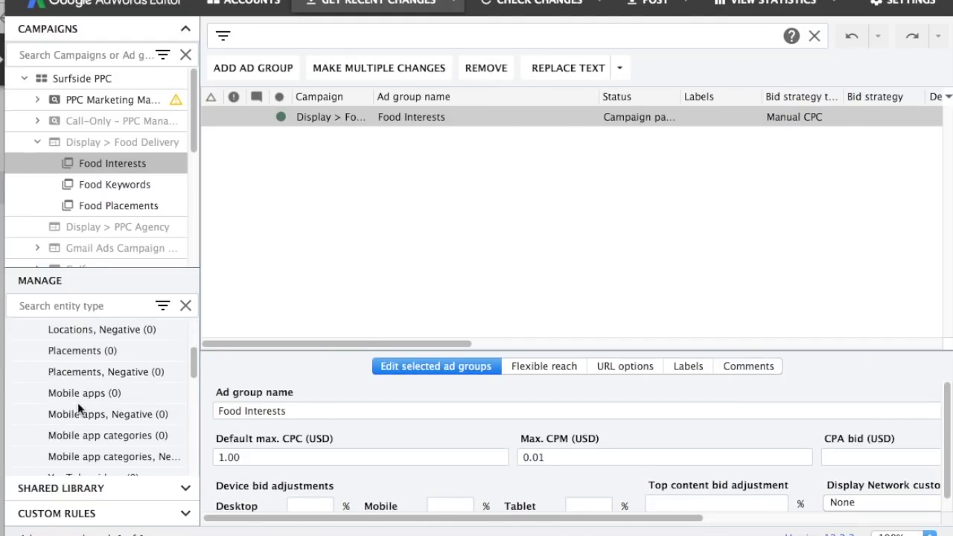
pyautogui.scroll(3, 75, 400)
pyautogui.scroll(-6, 75, 403)
pyautogui.scroll(8, 75, 405)
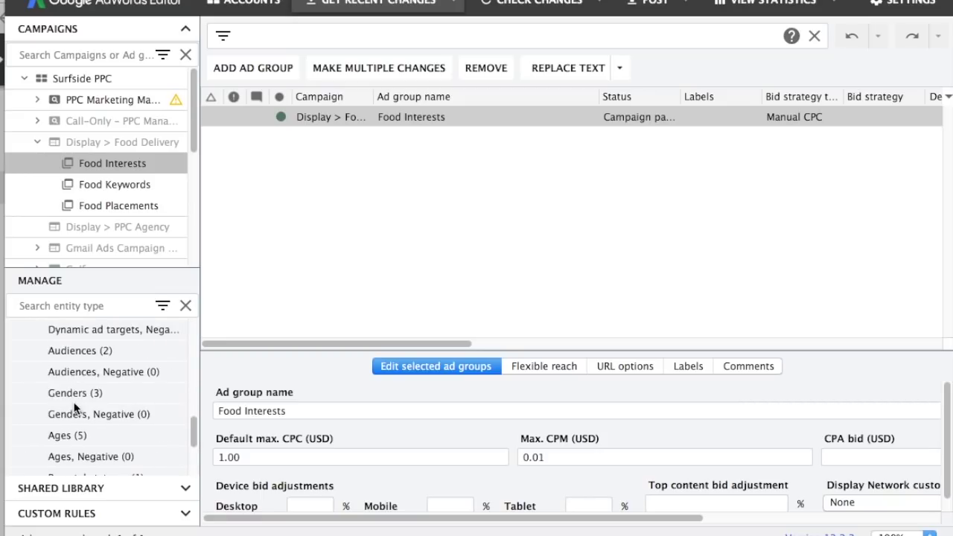
pyautogui.scroll(3, 75, 405)
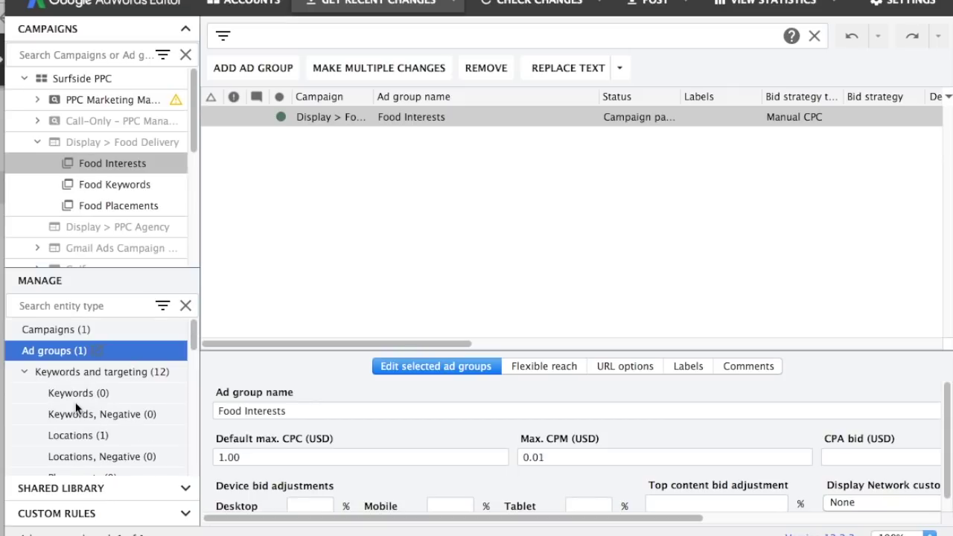
# View the keywords and audiences targeted by the Food Interests ad group.
pyautogui.click(75, 392)
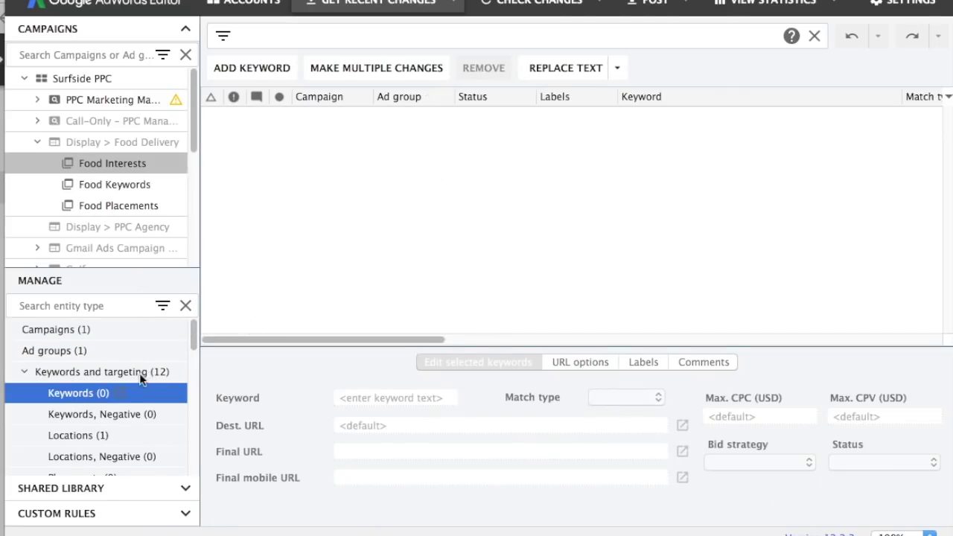
pyautogui.scroll(-10, 94, 439)
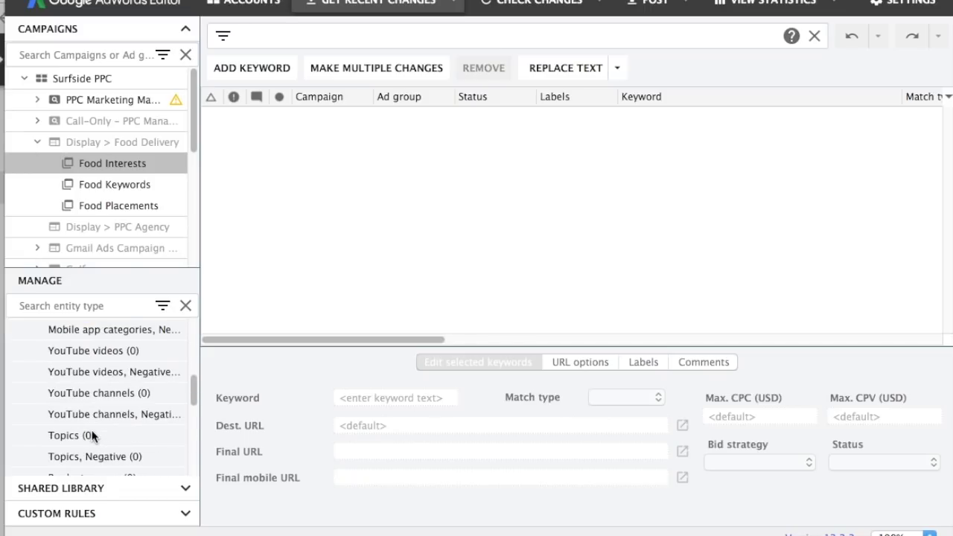
pyautogui.scroll(-5, 95, 432)
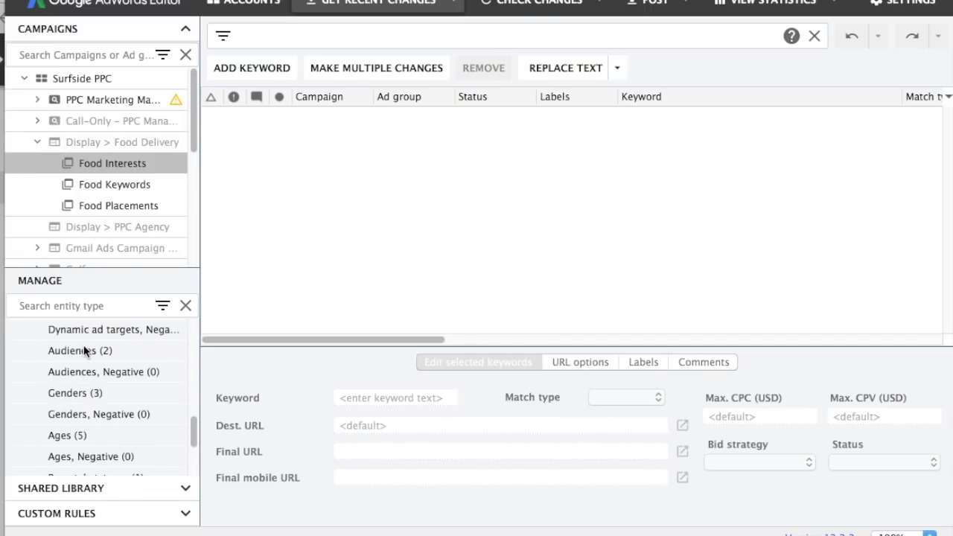
pyautogui.click(82, 350)
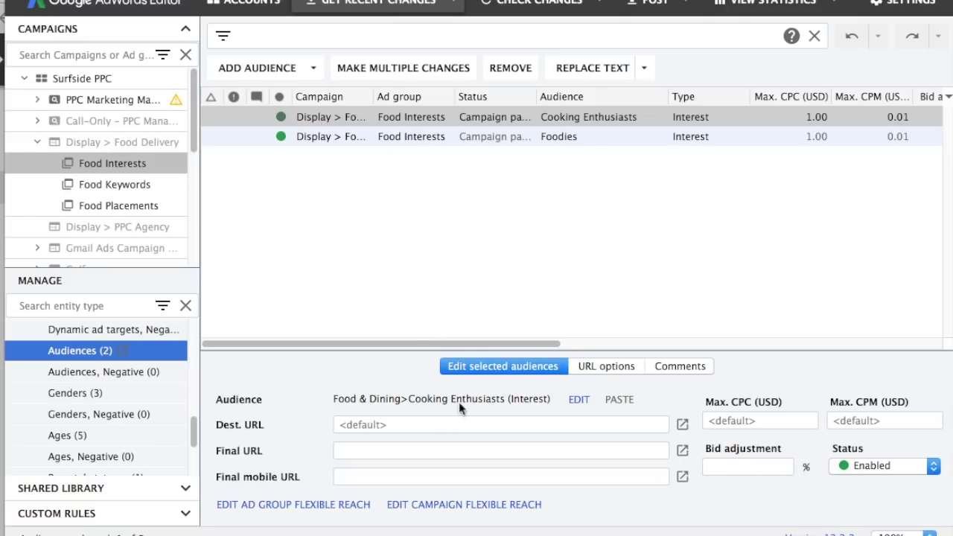
# View the keyword list of the Food Keywords ad group, including the match type column.
pyautogui.click(127, 190)
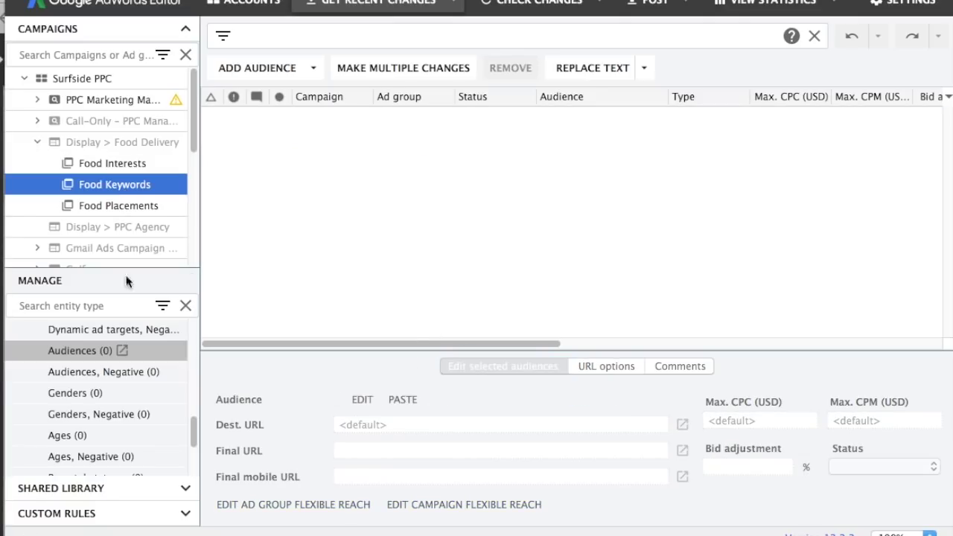
pyautogui.scroll(6, 96, 389)
pyautogui.scroll(5, 100, 400)
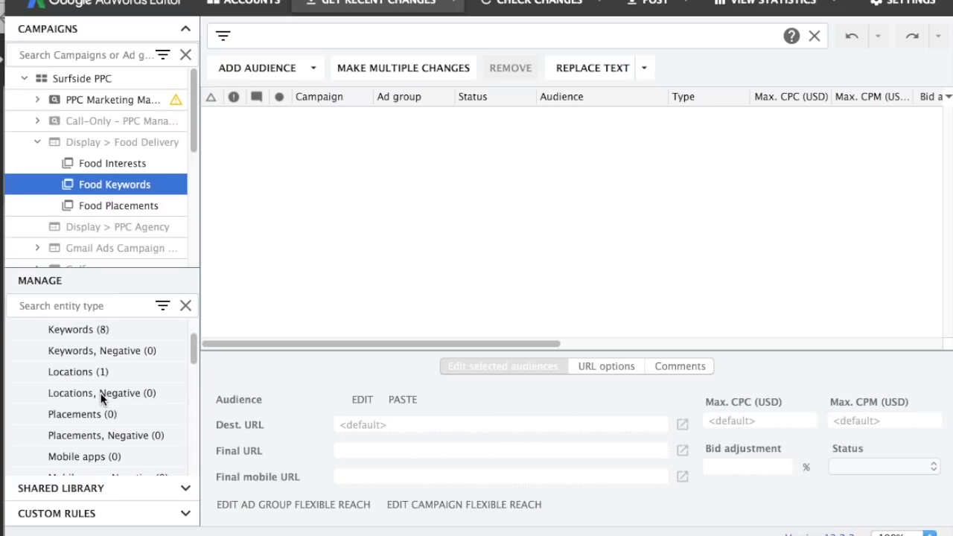
pyautogui.click(80, 392)
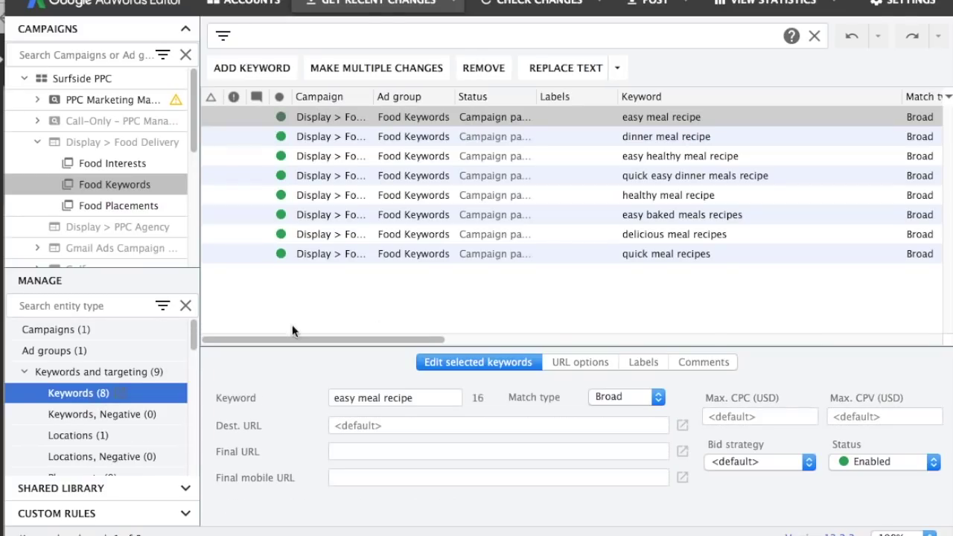
pyautogui.moveTo(355, 338); pyautogui.dragTo(398, 340)
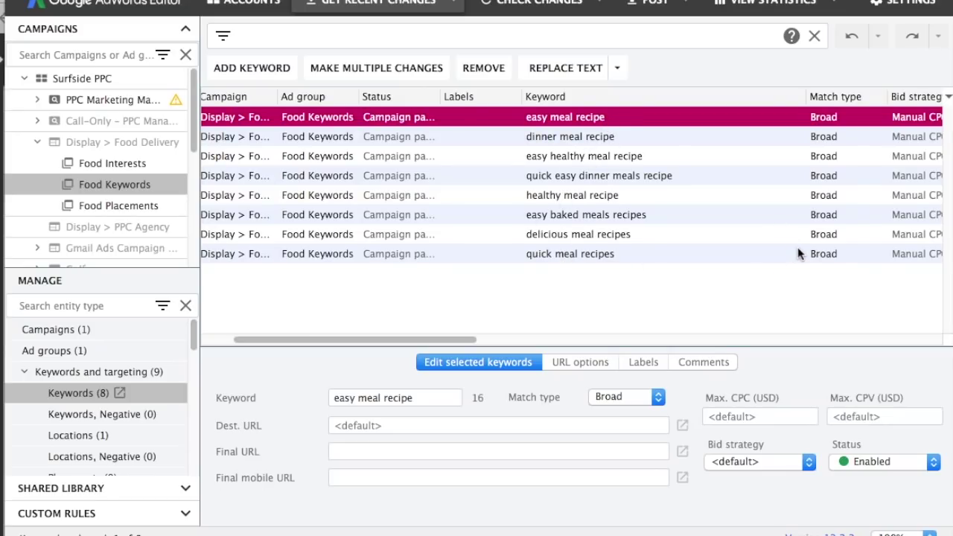
# Check the match type options for the quick meal recipes keyword without changing them, then deselect it.
pyautogui.click(691, 253)
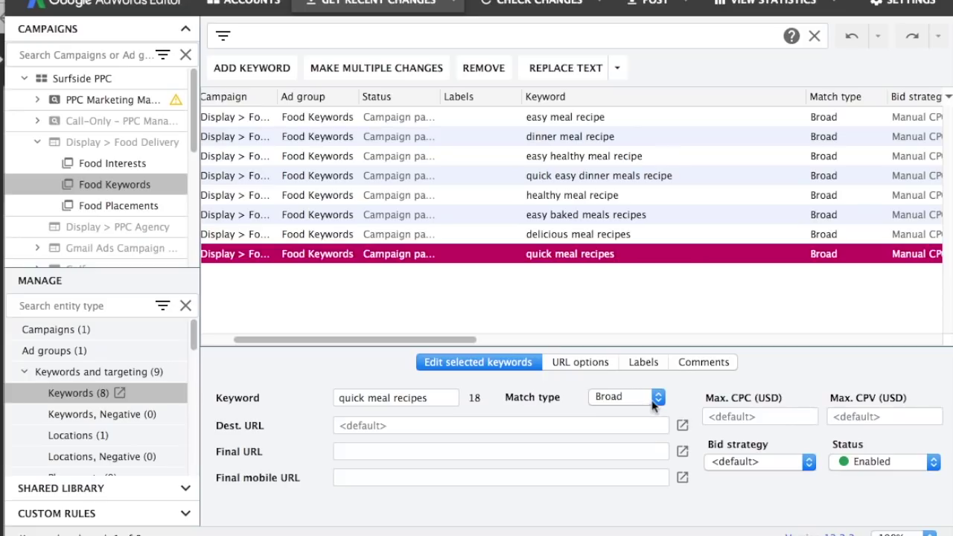
pyautogui.click(655, 400)
pyautogui.click(629, 398)
pyautogui.click(607, 324)
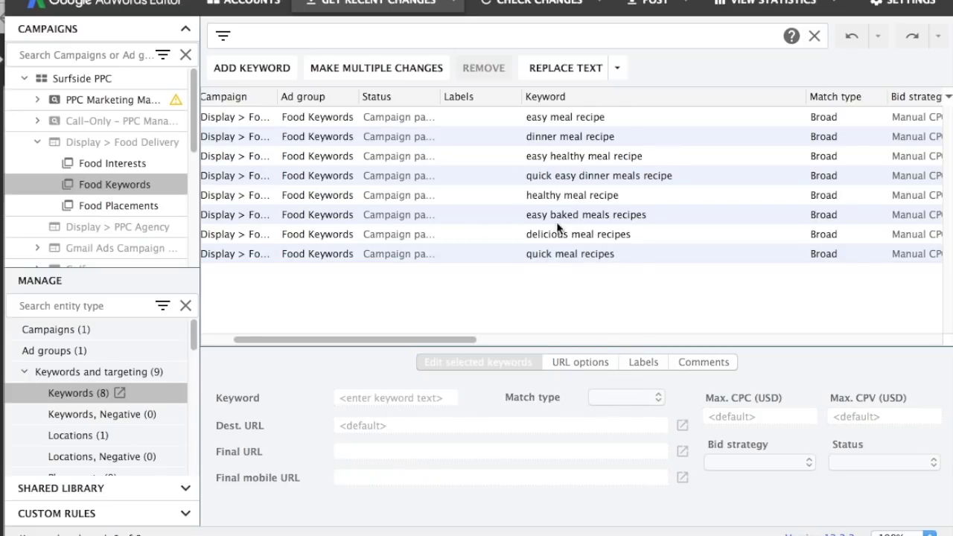
# View the location targeting that applies to the Food Keywords ad group.
pyautogui.scroll(-3, 129, 409)
pyautogui.scroll(3, 126, 416)
pyautogui.scroll(-3, 104, 413)
pyautogui.click(81, 374)
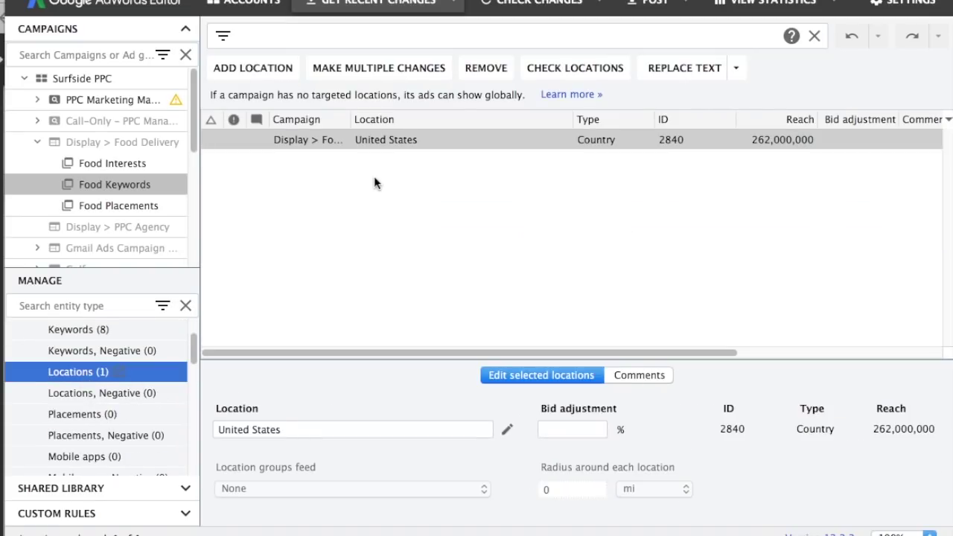
# View the gender, negative gender and age targeting of the Food Keywords ad group.
pyautogui.scroll(-15, 121, 388)
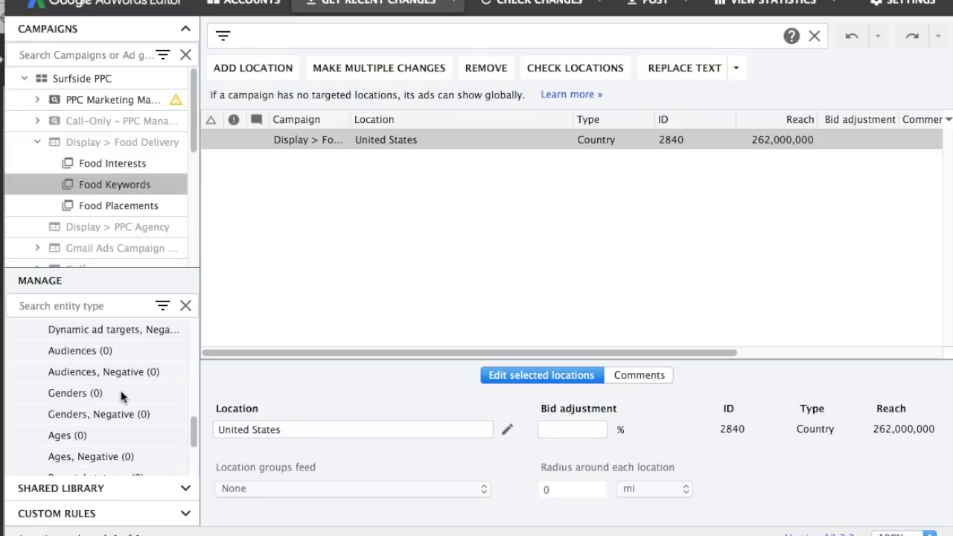
pyautogui.click(71, 392)
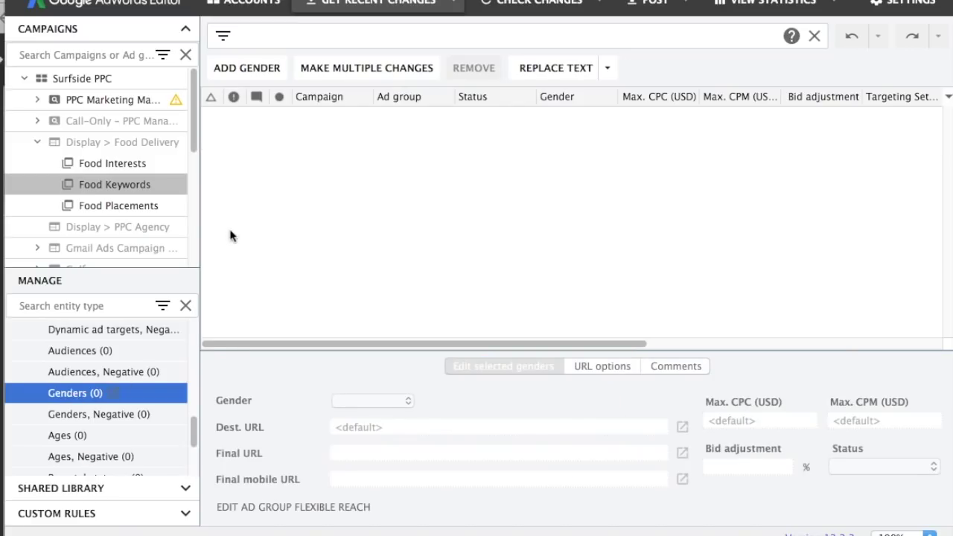
pyautogui.click(127, 416)
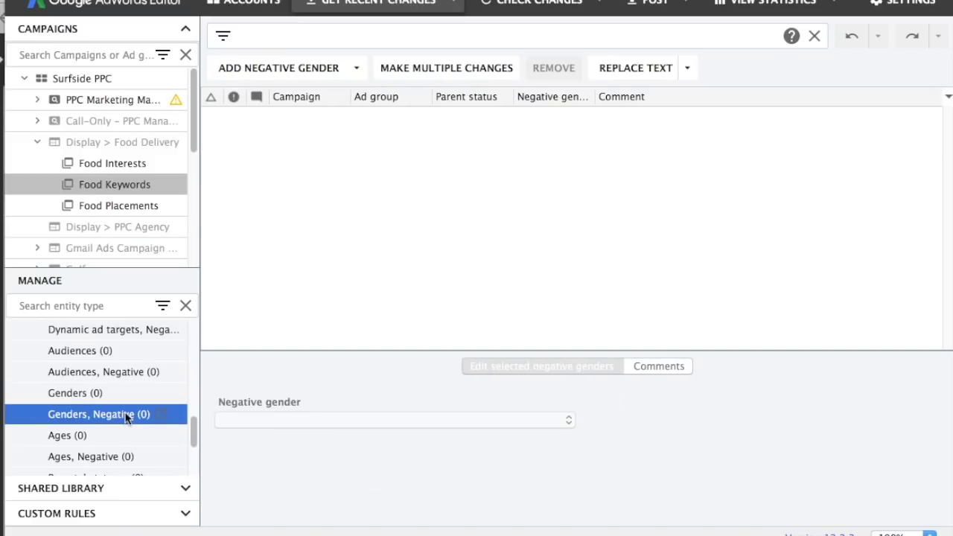
pyautogui.click(78, 437)
pyautogui.scroll(-4, 89, 421)
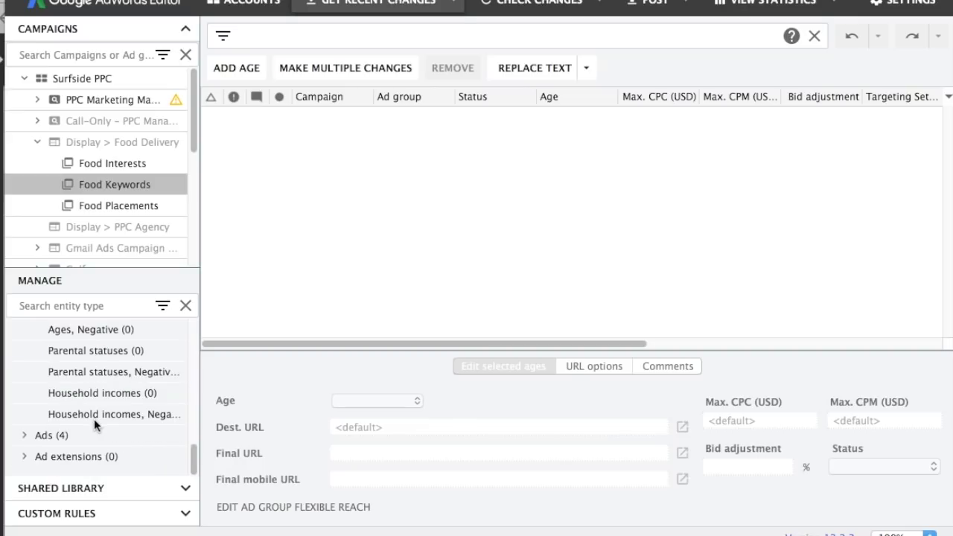
# View the placements of the Food Placements ad group and widen the Placement column to show the full site names.
pyautogui.click(97, 208)
pyautogui.scroll(10, 147, 327)
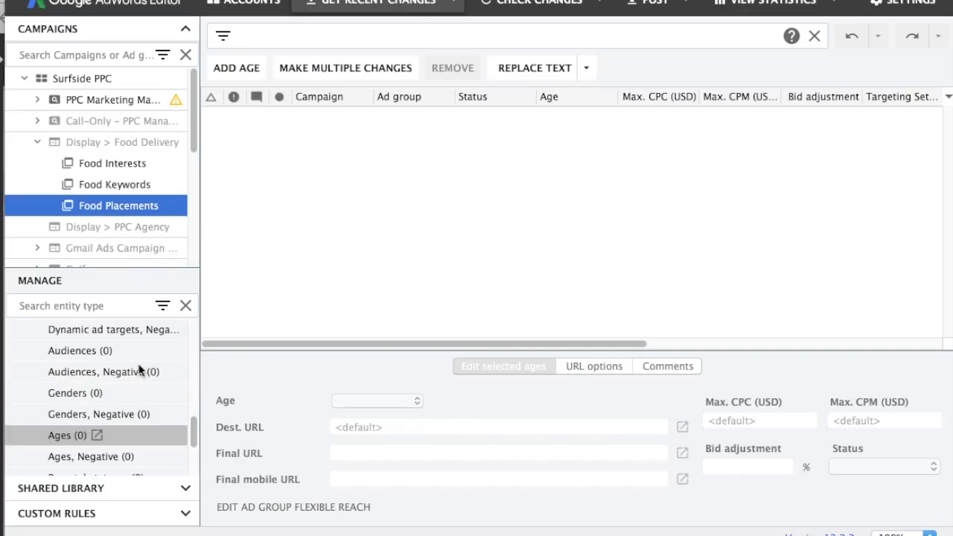
pyautogui.scroll(2, 136, 372)
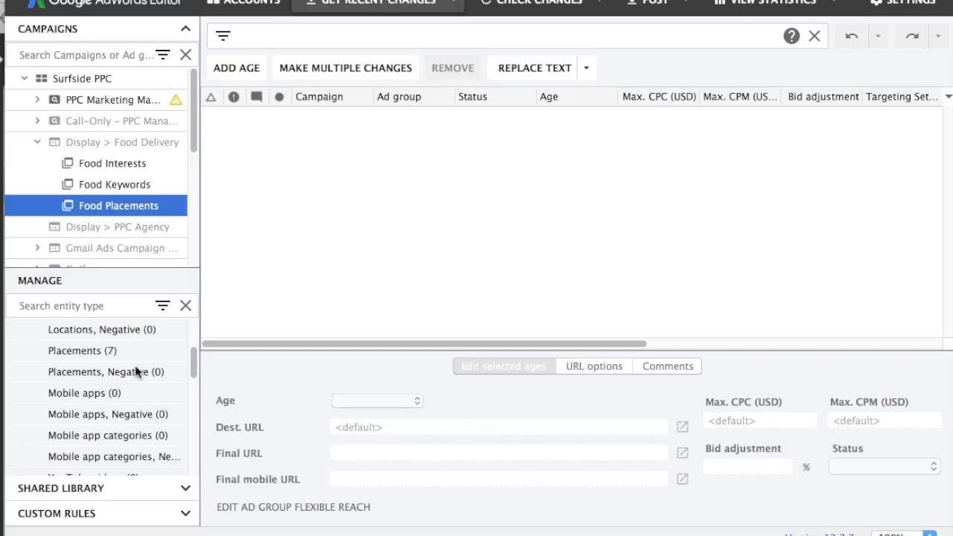
pyautogui.click(96, 351)
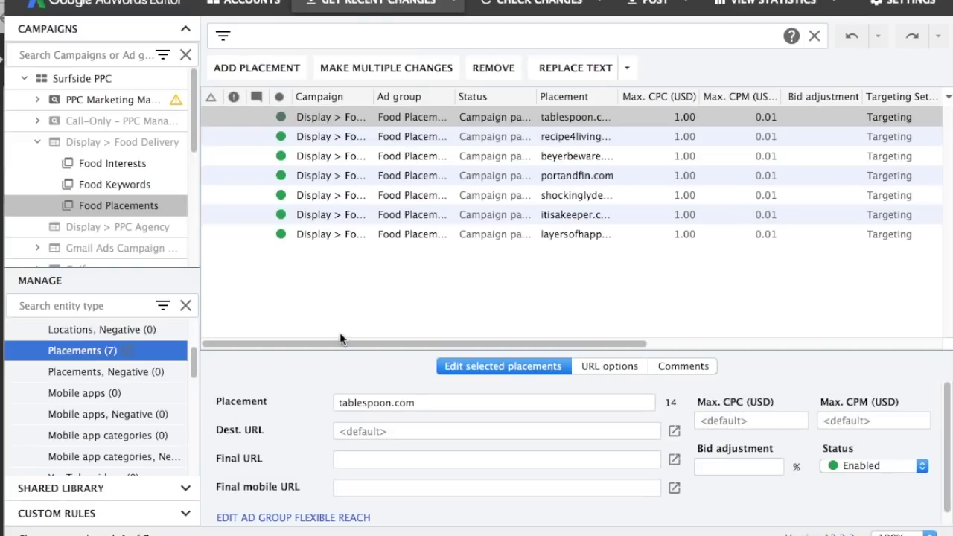
pyautogui.moveTo(620, 96); pyautogui.dragTo(694, 97)
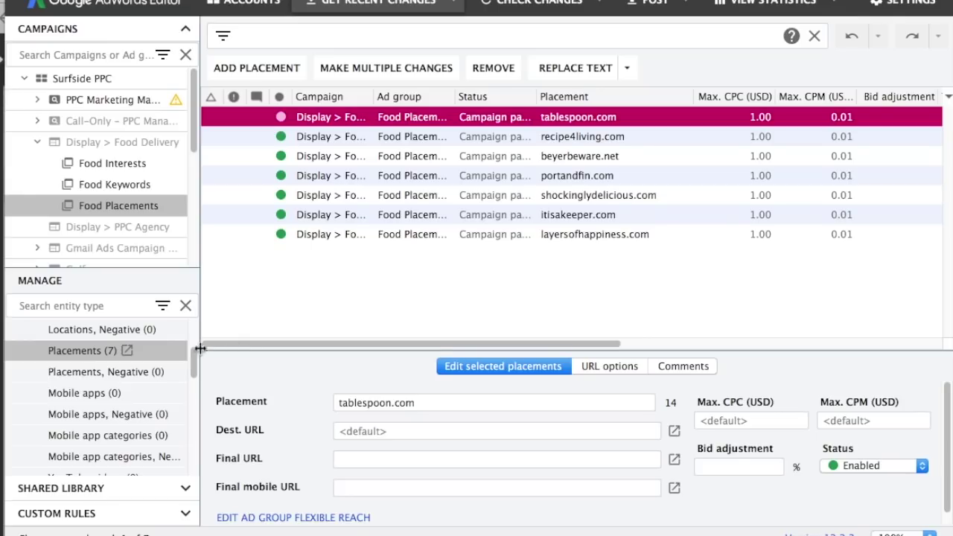
# Try adding a blank Apple App Store mobile app target to the Food Placements ad group and remove it again.
pyautogui.click(77, 395)
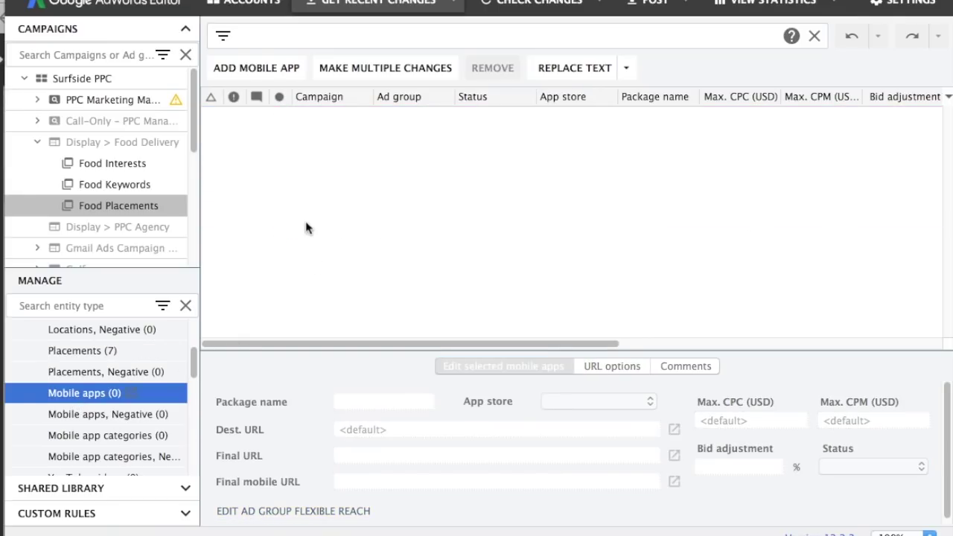
pyautogui.click(271, 67)
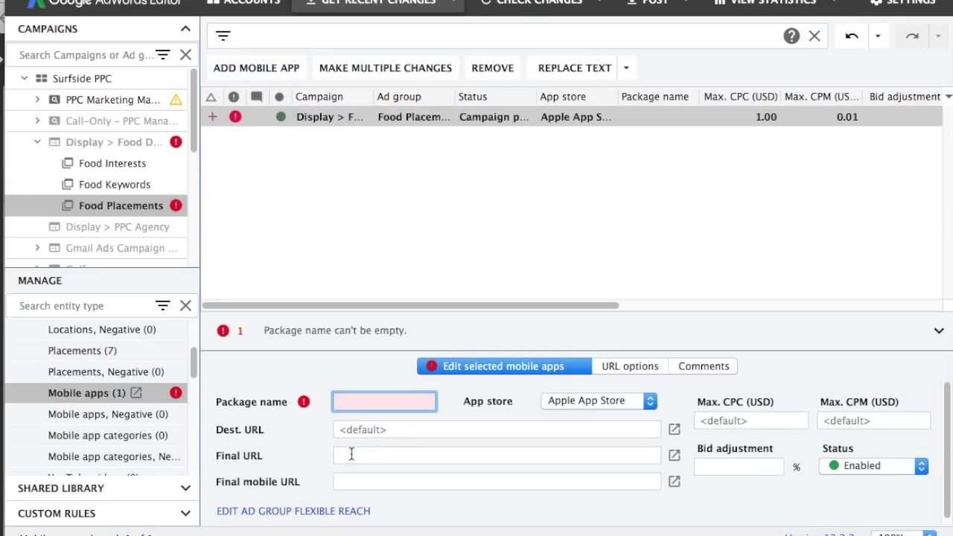
pyautogui.click(526, 220)
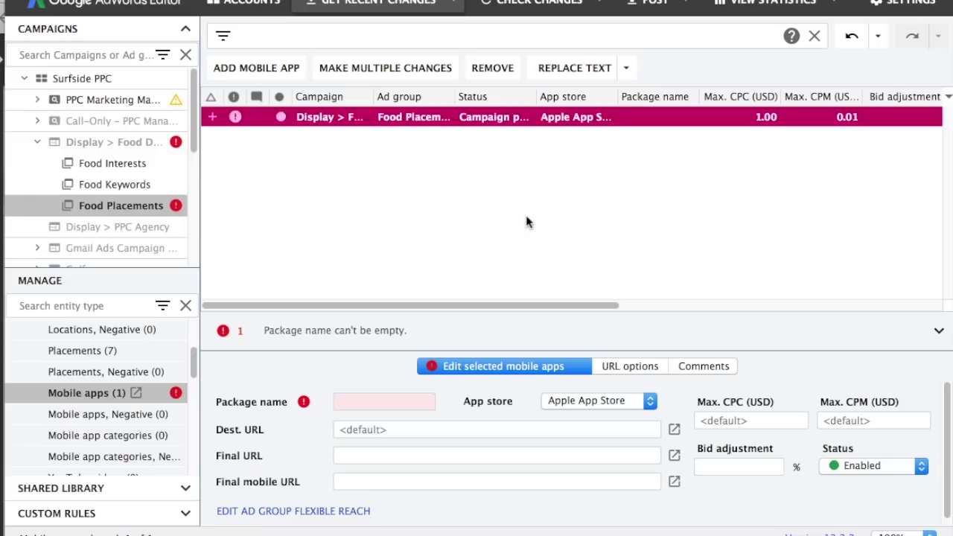
pyautogui.click(472, 124)
pyautogui.click(492, 68)
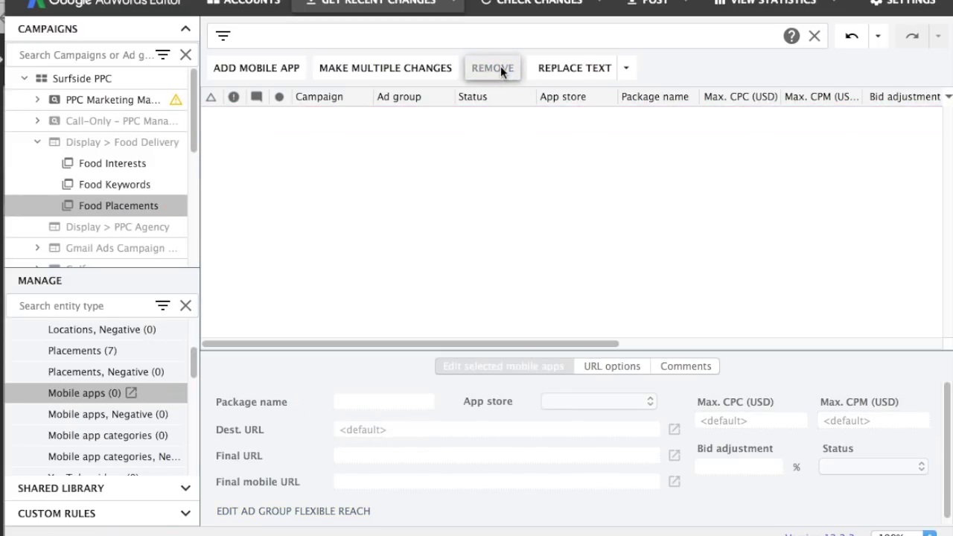
# View the YouTube videos, YouTube channels and topics targeting of the Food Placements ad group.
pyautogui.scroll(-3, 93, 403)
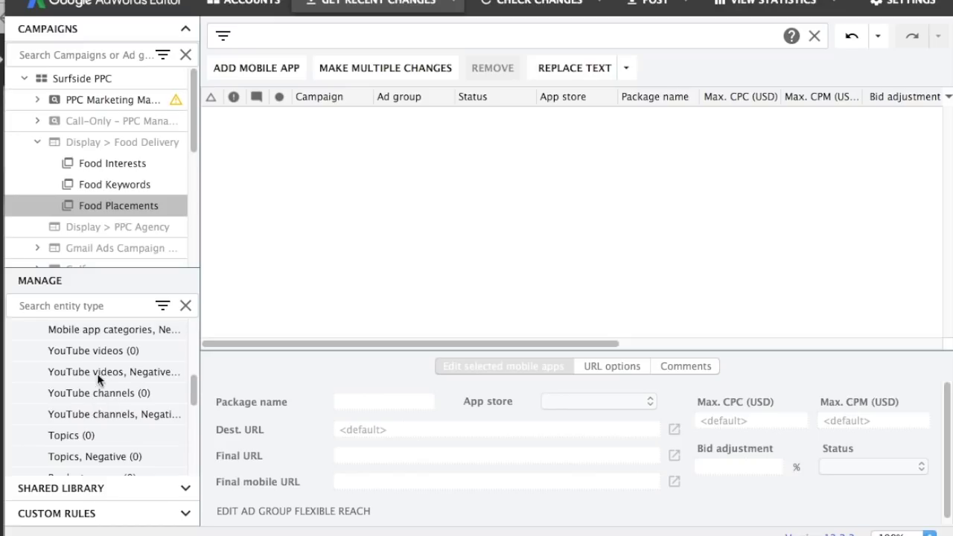
pyautogui.click(98, 351)
pyautogui.click(106, 393)
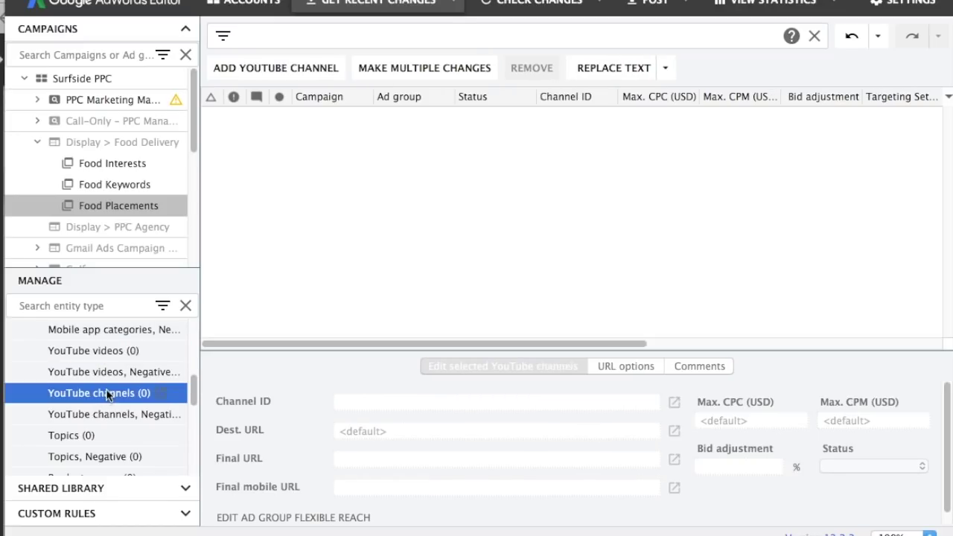
pyautogui.scroll(-3, 106, 393)
pyautogui.click(76, 372)
pyautogui.scroll(-3, 77, 375)
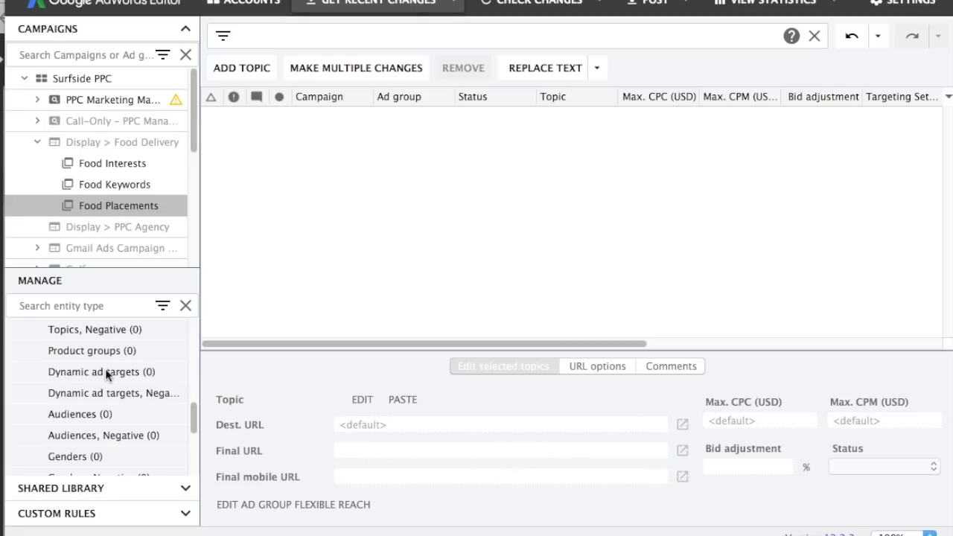
pyautogui.scroll(-3, 103, 368)
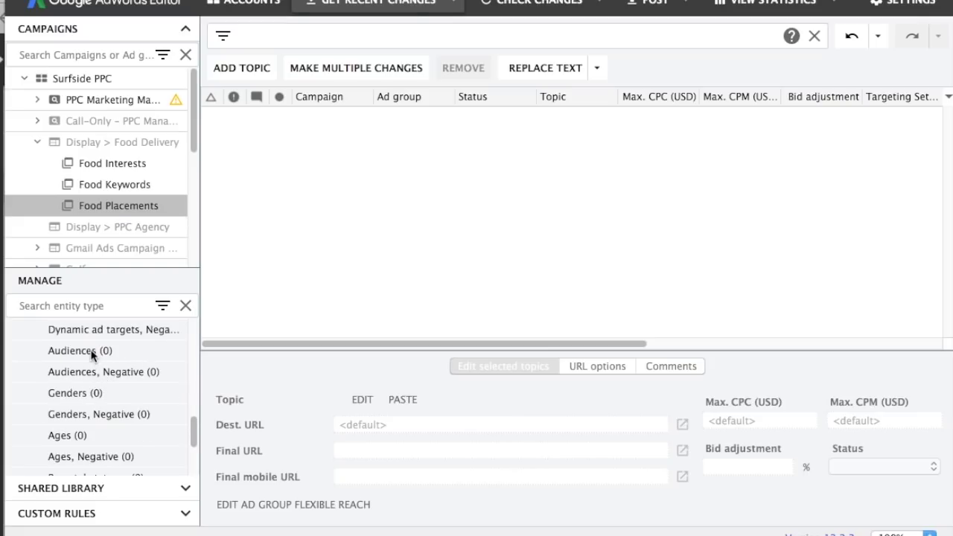
# Examine the interest categories and remarketing lists available as ad group audiences for Food Placements without adding one.
pyautogui.click(82, 351)
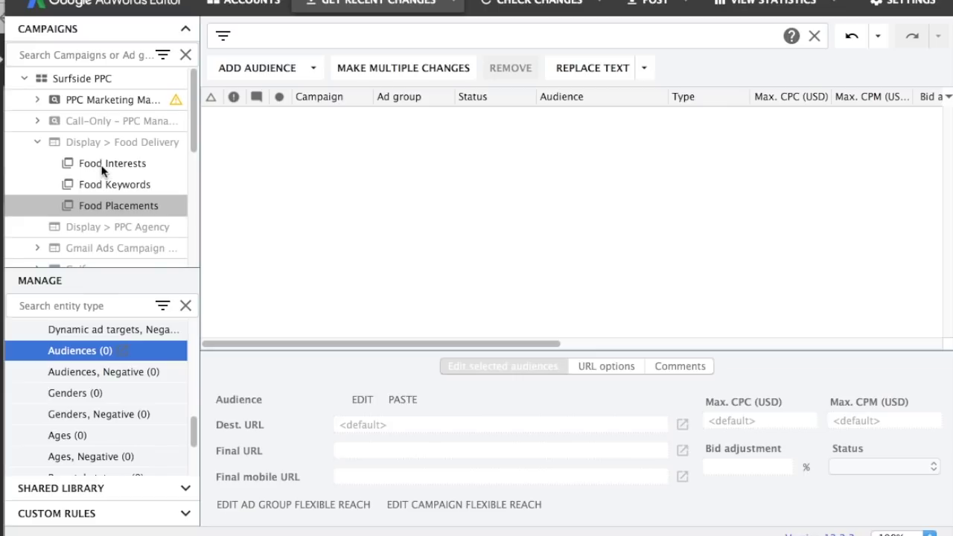
pyautogui.click(293, 68)
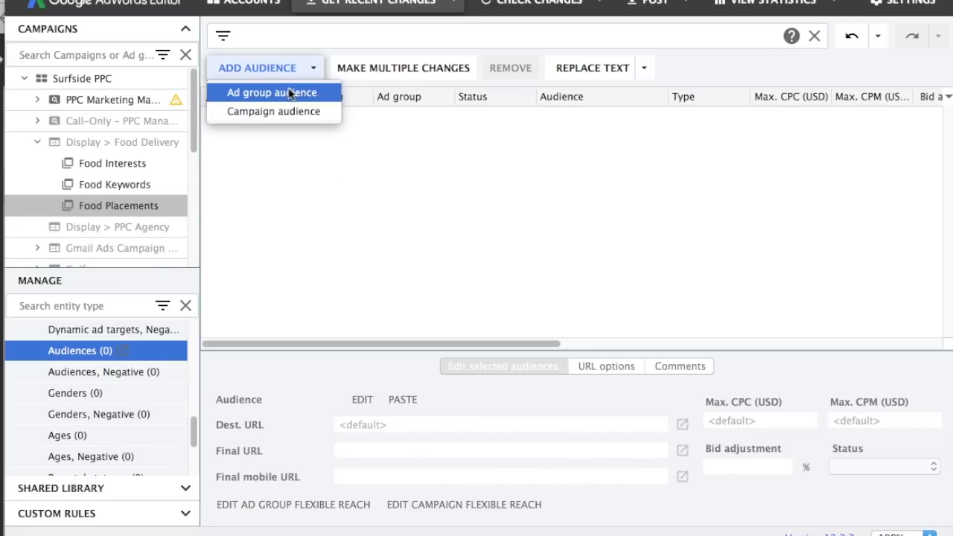
pyautogui.click(291, 92)
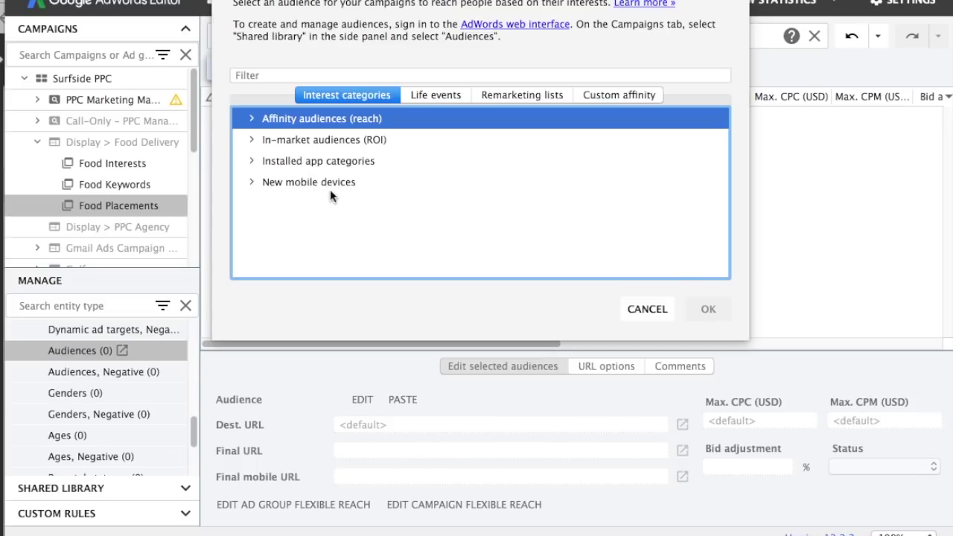
pyautogui.click(488, 94)
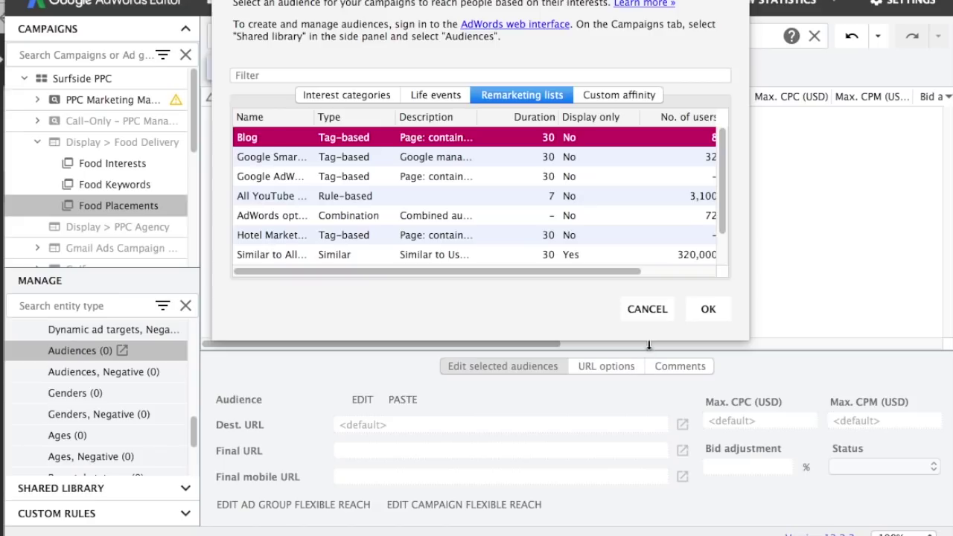
pyautogui.click(647, 309)
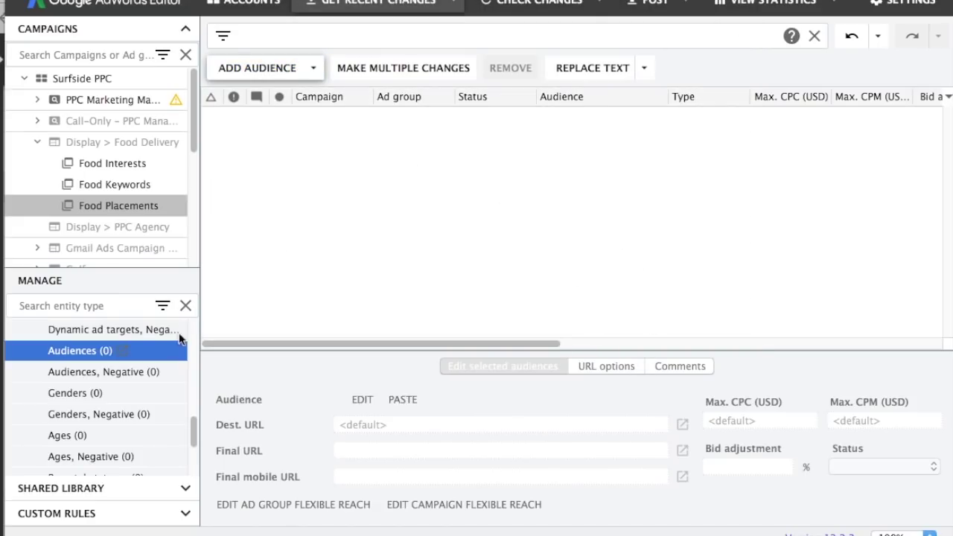
# Add an 18-24 age target to the Food Placements ad group.
pyautogui.click(54, 437)
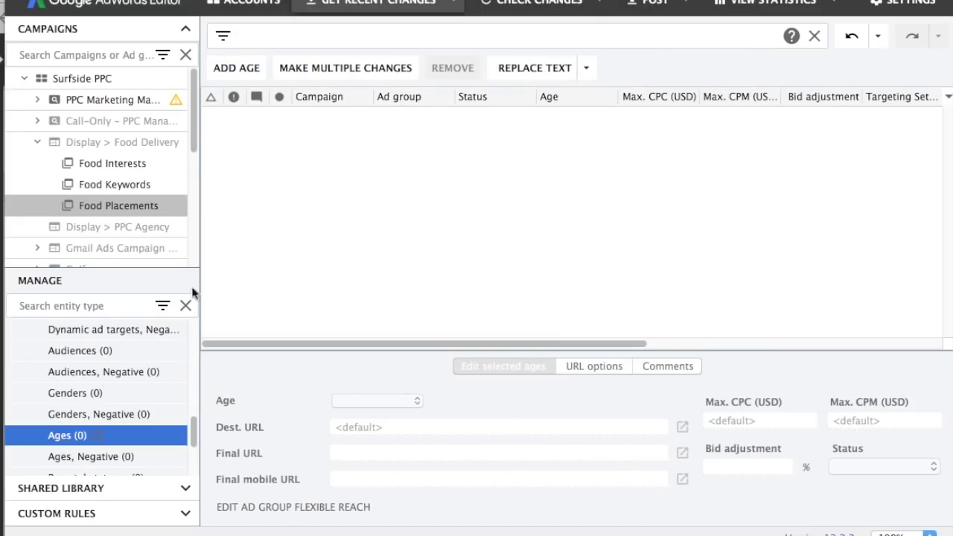
pyautogui.click(227, 67)
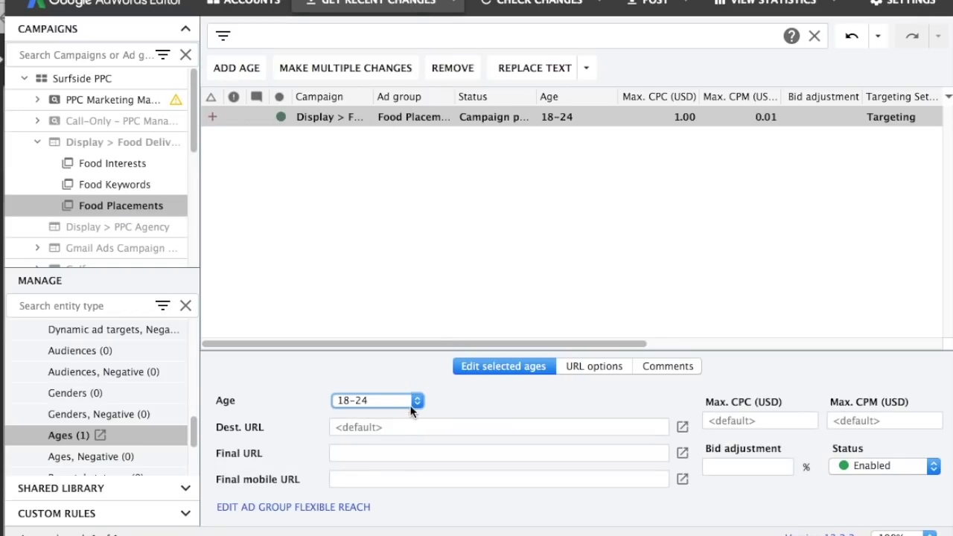
pyautogui.click(564, 189)
# Add a campaign-level negative age to the Display > Food Delivery campaign and set it to 45-54.
pyautogui.click(100, 456)
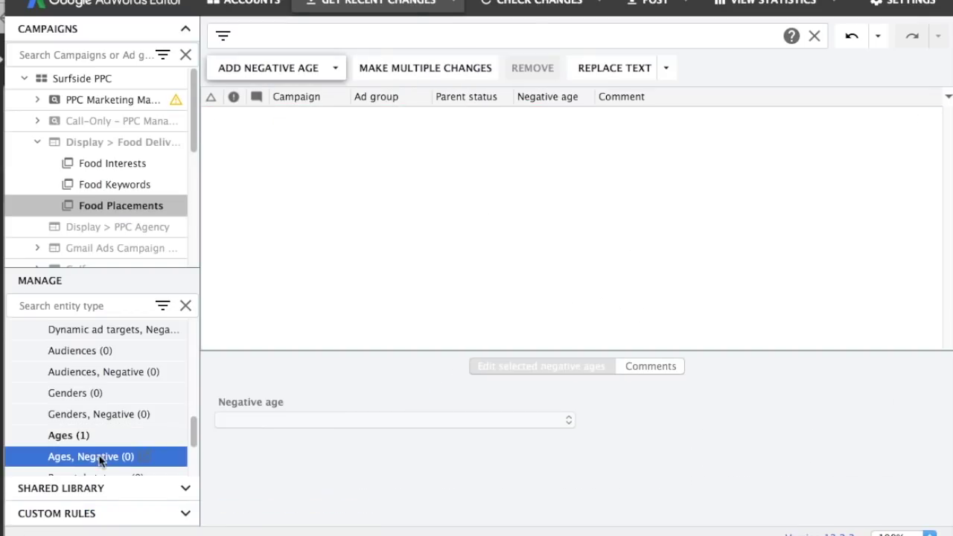
pyautogui.click(323, 65)
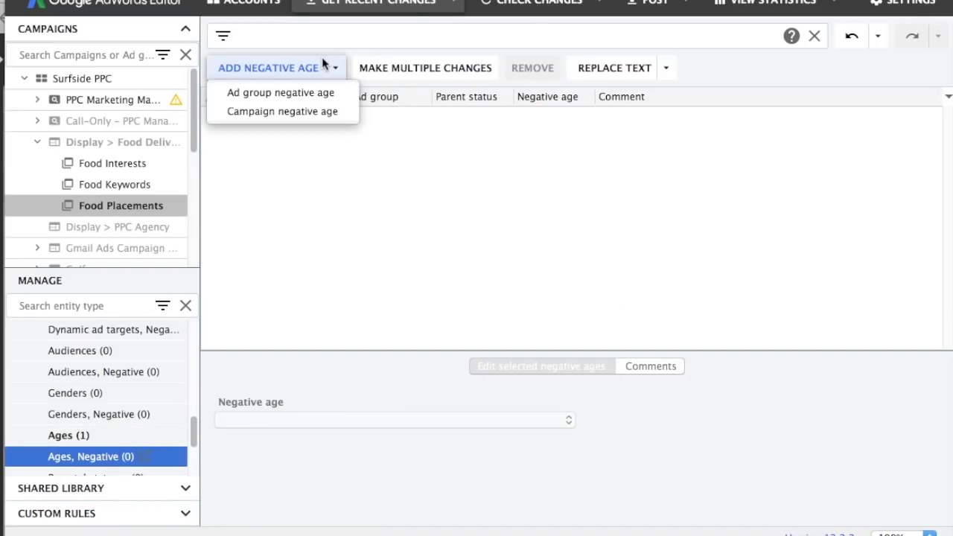
pyautogui.click(295, 115)
pyautogui.click(572, 420)
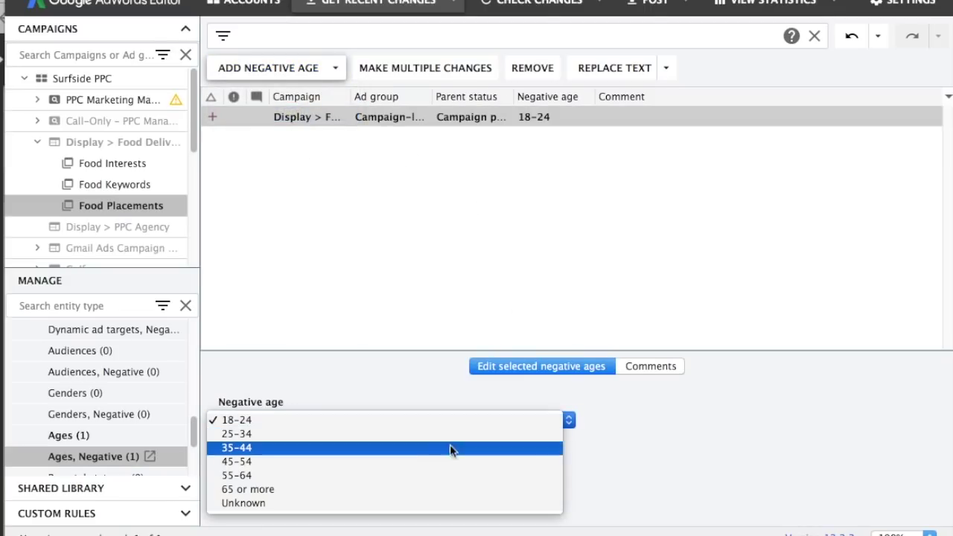
pyautogui.click(391, 462)
pyautogui.click(649, 192)
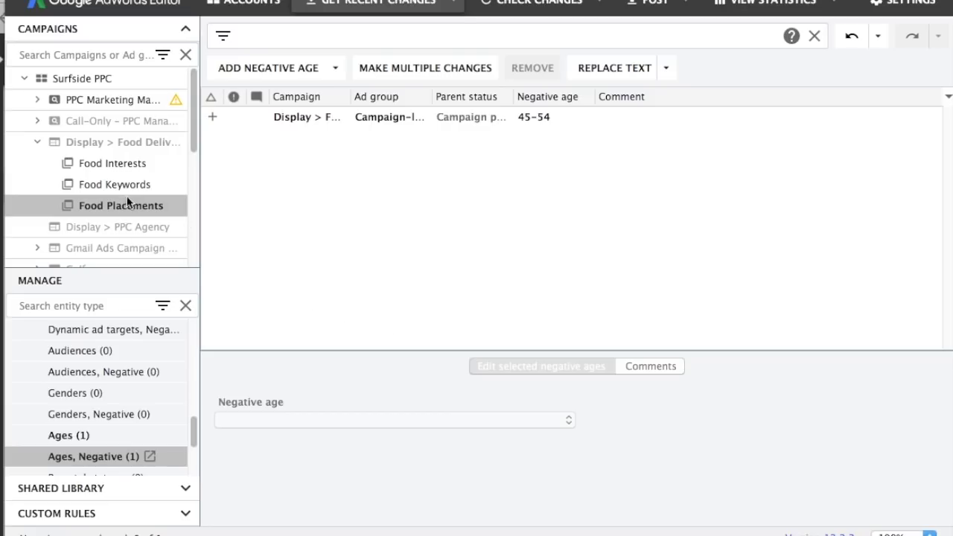
# View the image ads of the Food Placements ad group, including the 300x250 ad's details and the 728x90 banner preview.
pyautogui.scroll(-3, 122, 439)
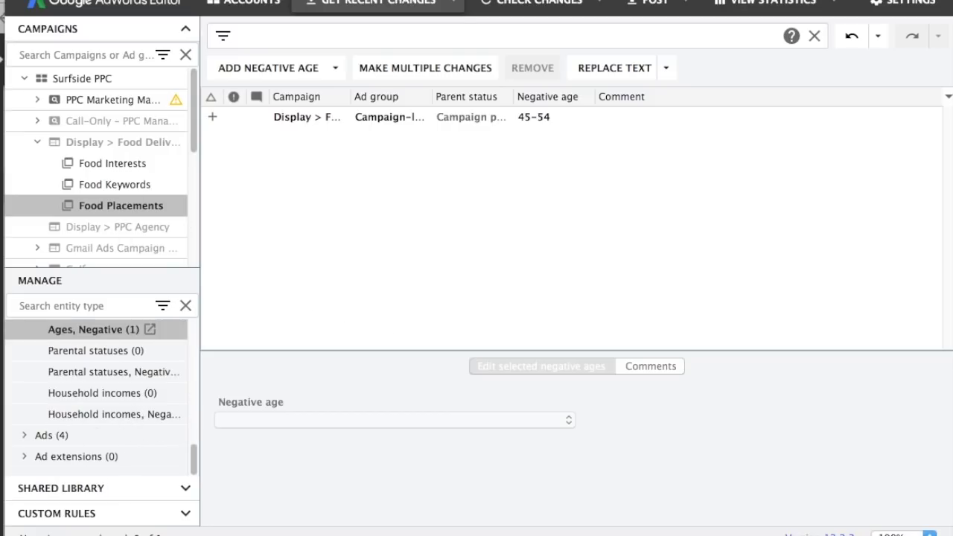
pyautogui.click(26, 435)
pyautogui.scroll(-3, 64, 400)
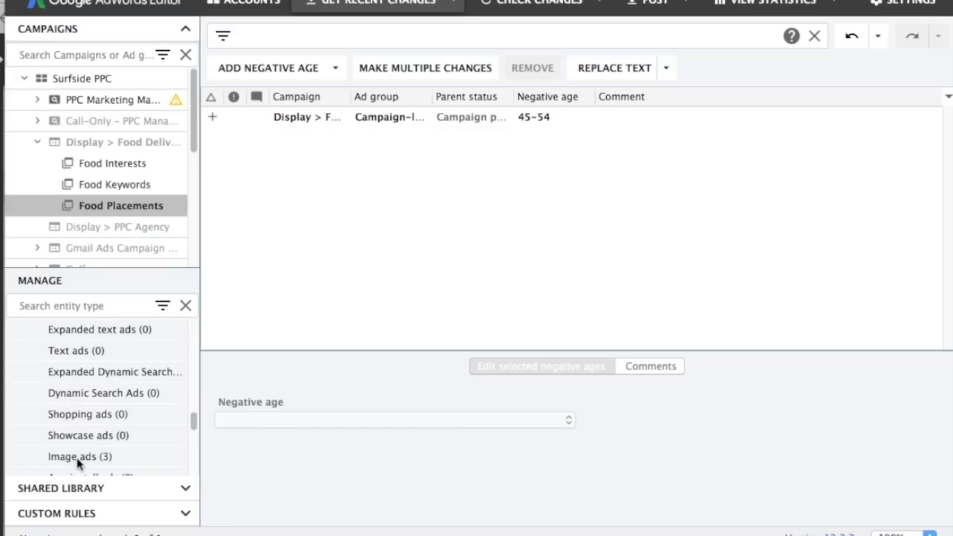
pyautogui.click(77, 457)
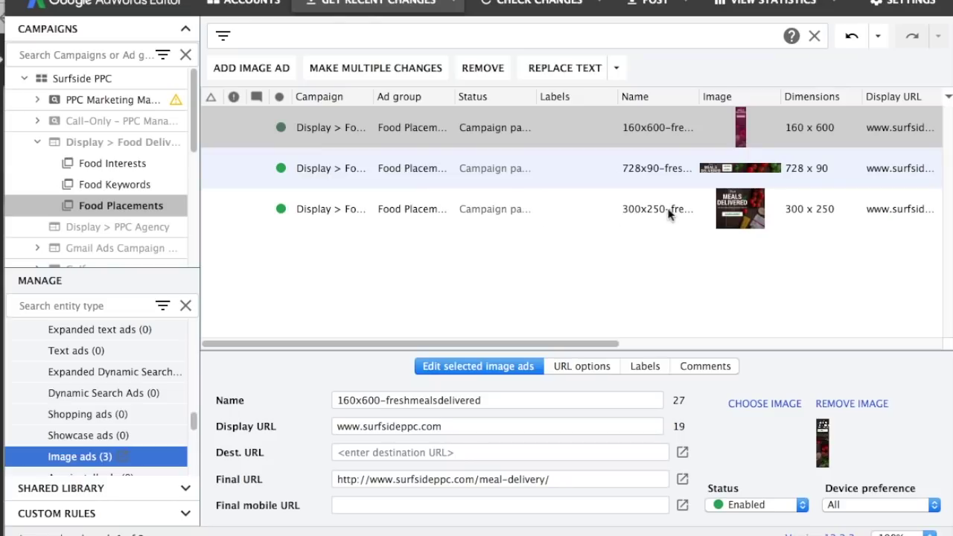
pyautogui.click(741, 218)
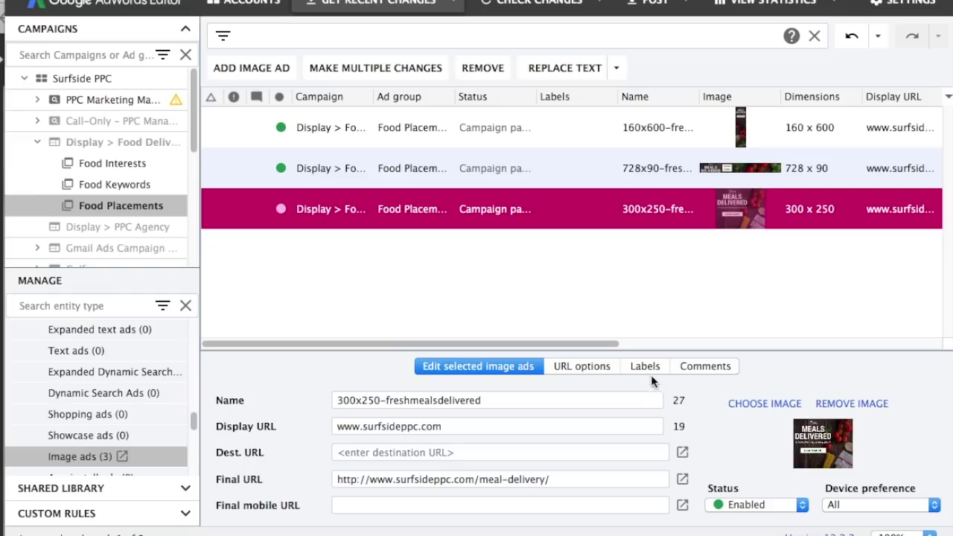
pyautogui.moveTo(596, 345); pyautogui.dragTo(606, 345)
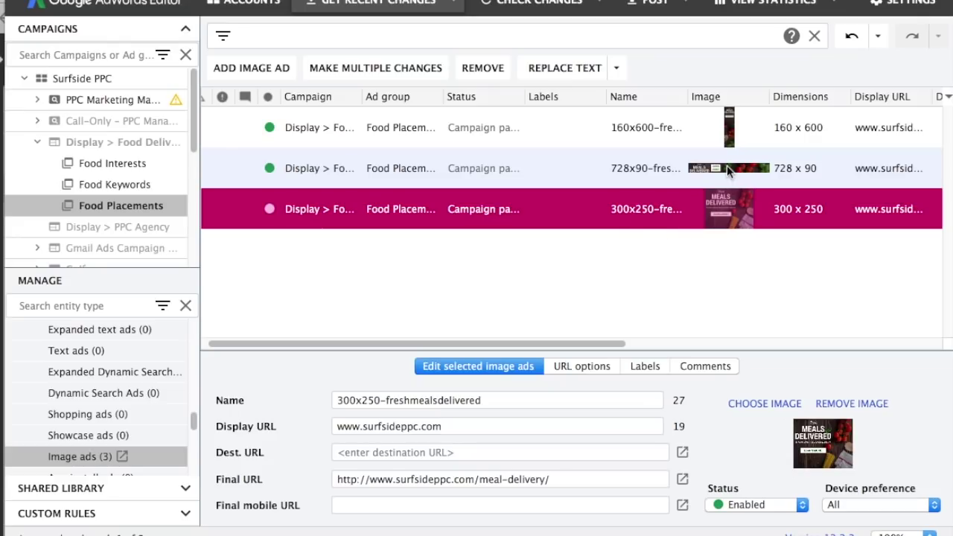
pyautogui.moveTo(727, 168)
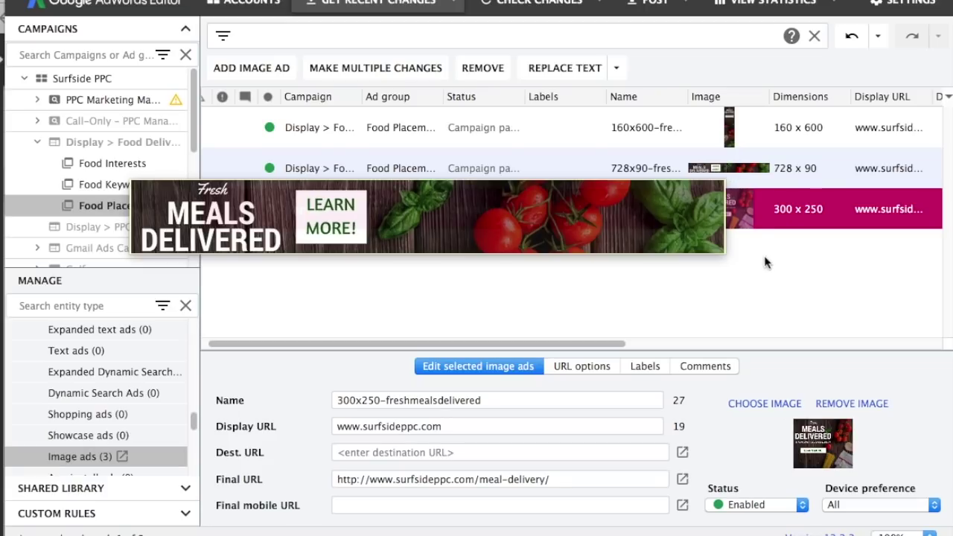
# Check the URL columns of the image ads and the final URL of the 300x250 ad without changing it.
pyautogui.moveTo(552, 345); pyautogui.dragTo(628, 344)
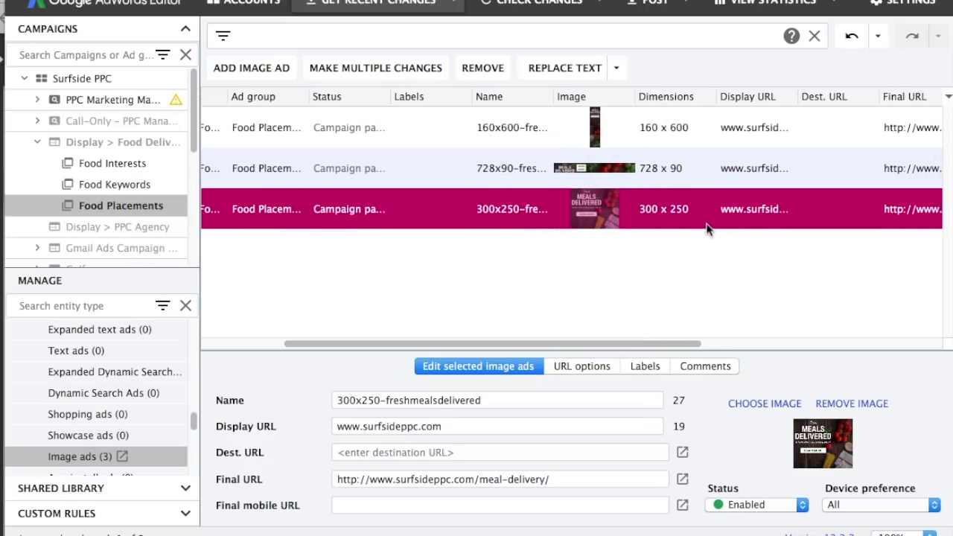
pyautogui.rightClick(410, 480)
pyautogui.click(351, 327)
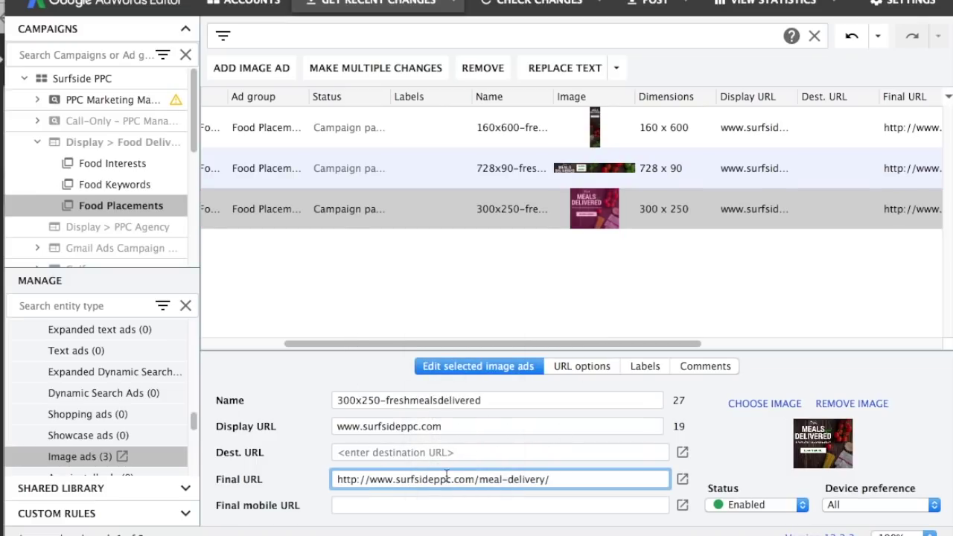
pyautogui.moveTo(370, 342); pyautogui.dragTo(149, 374)
# View the expanded text ads and text ads of the Food Placements ad group and look through the remaining ad types.
pyautogui.scroll(3, 74, 369)
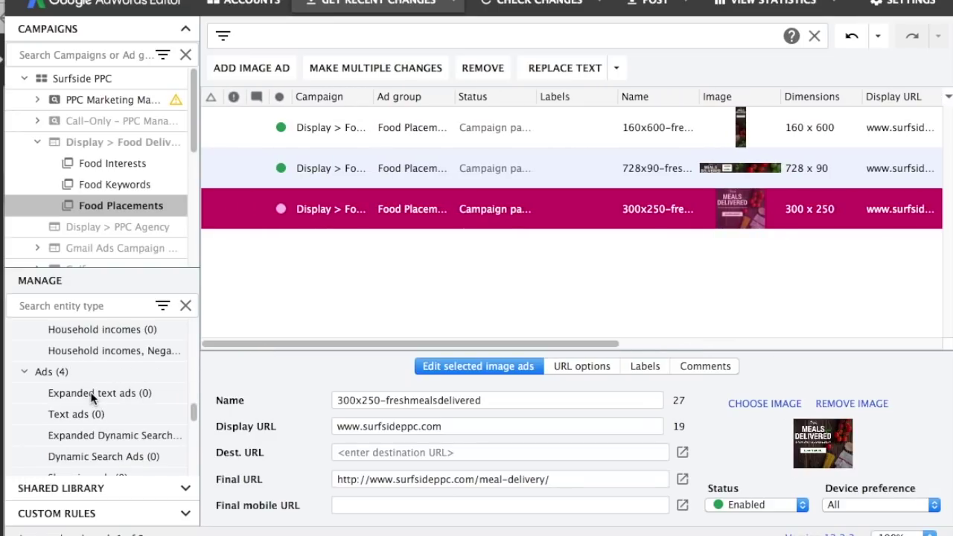
pyautogui.click(91, 395)
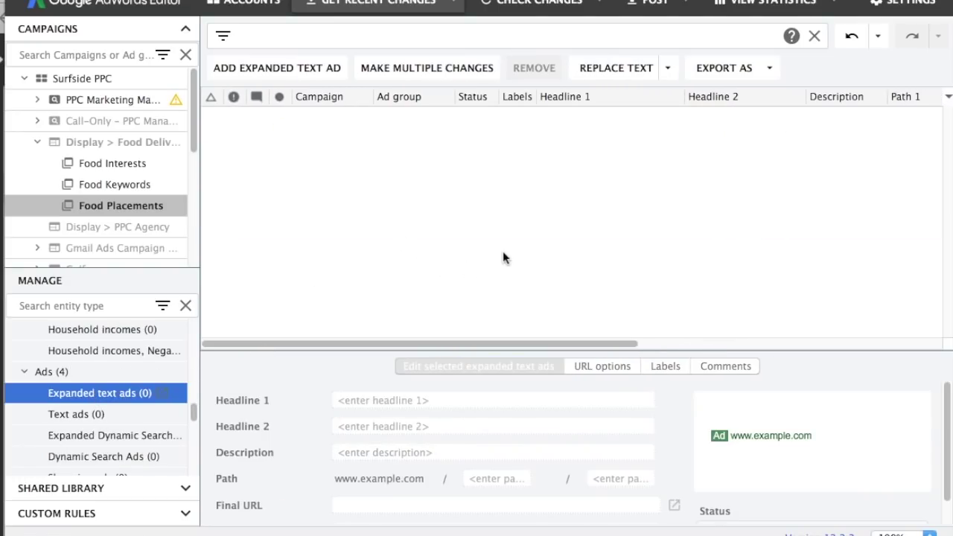
pyautogui.click(64, 411)
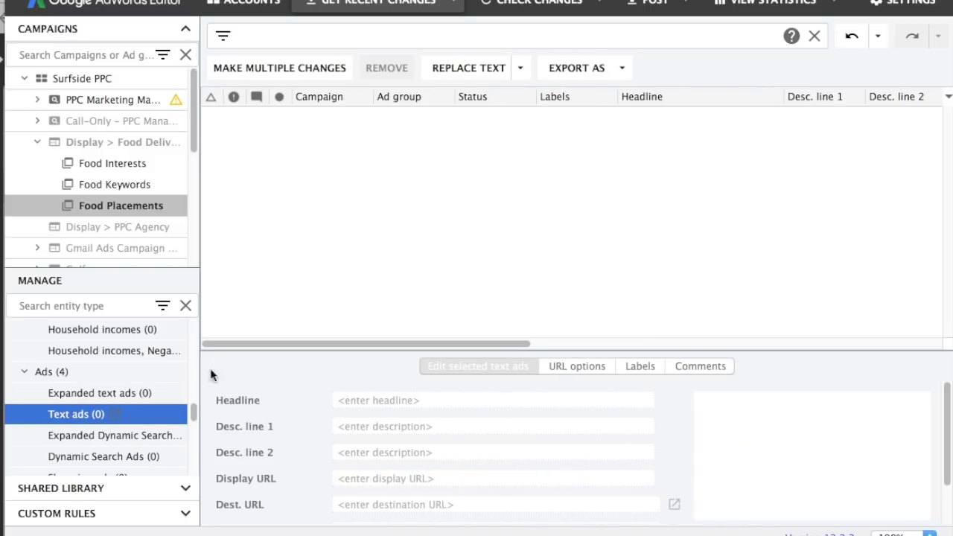
pyautogui.scroll(-2, 75, 383)
pyautogui.scroll(-4, 93, 396)
pyautogui.scroll(-4, 93, 396)
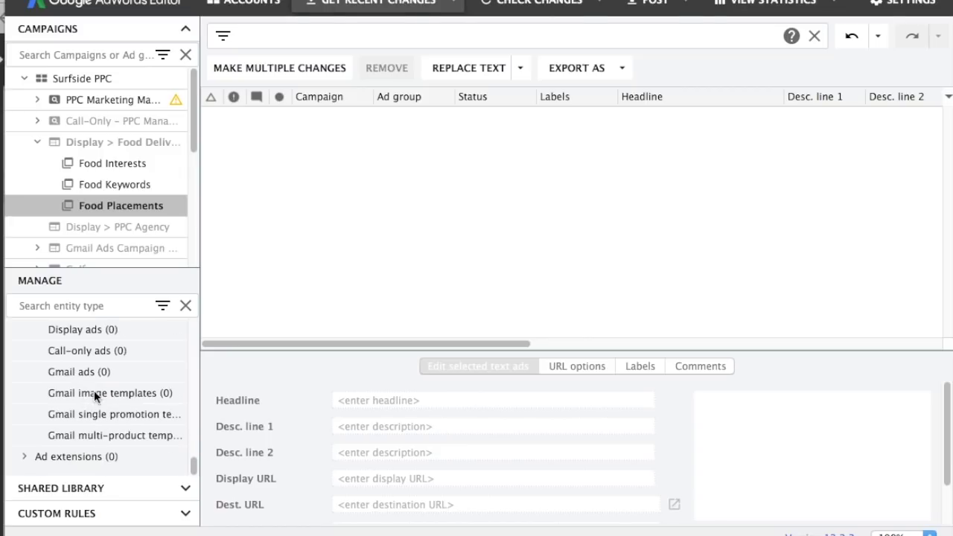
# View the responsive ad of the Food Placements ad group, including its image, dimensions, logo and final URL columns.
pyautogui.scroll(1, 69, 376)
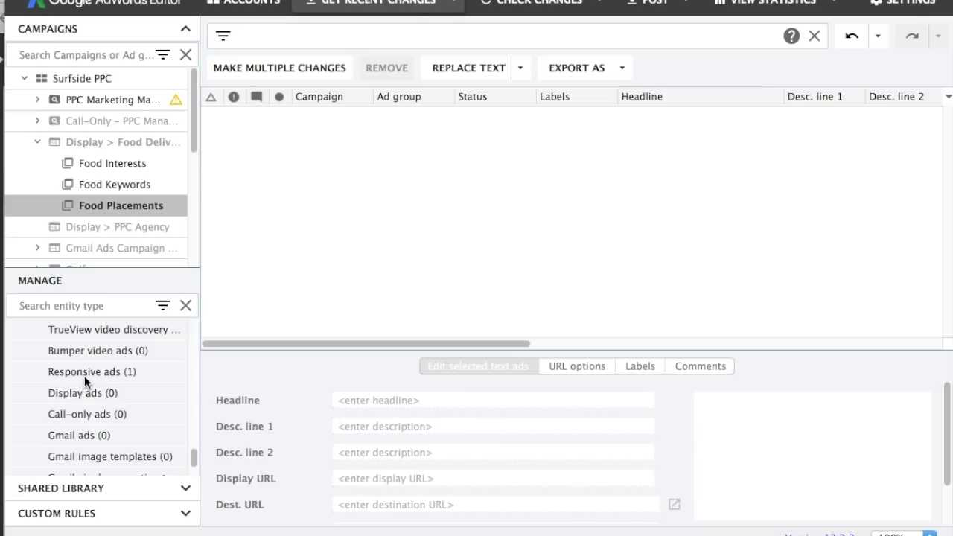
pyautogui.click(85, 372)
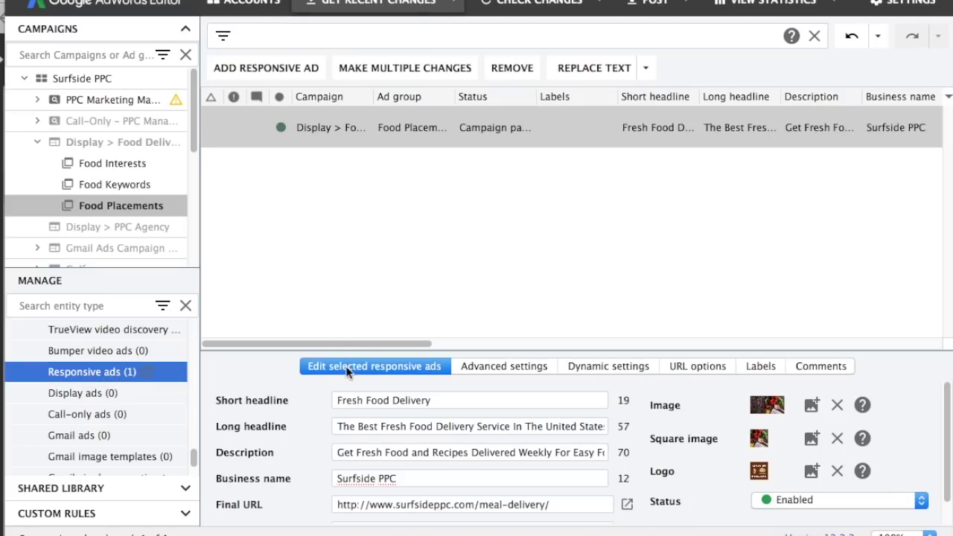
pyautogui.moveTo(364, 343); pyautogui.dragTo(419, 343)
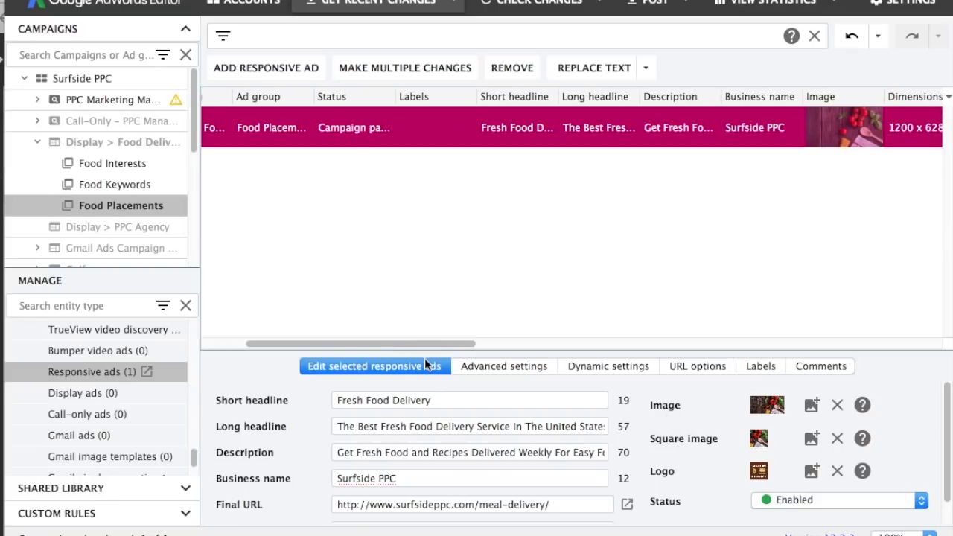
pyautogui.moveTo(406, 344); pyautogui.dragTo(552, 345)
pyautogui.click(523, 279)
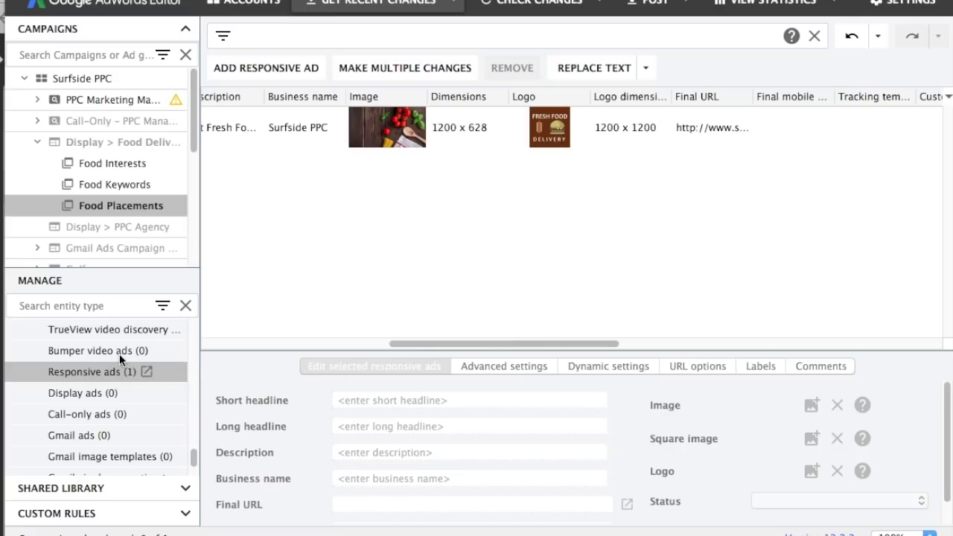
pyautogui.scroll(1, 97, 417)
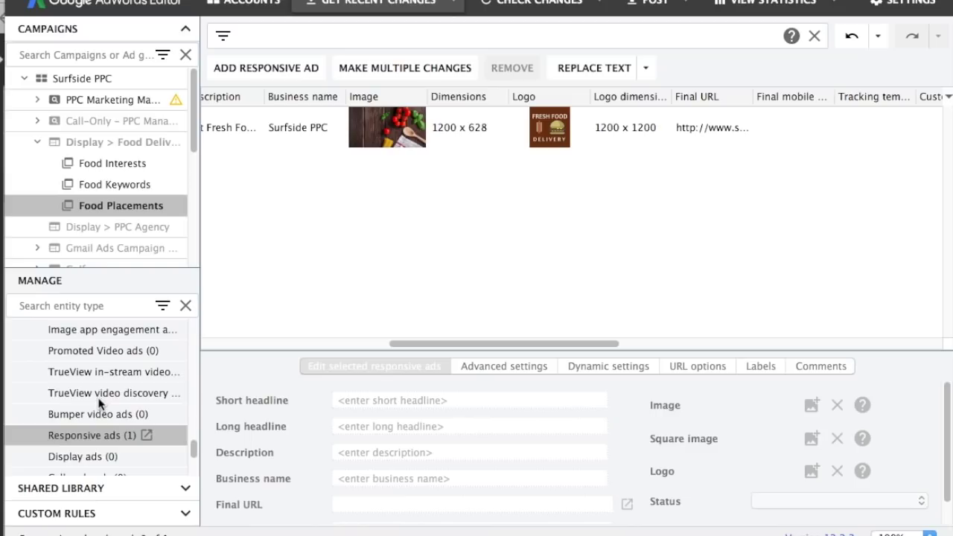
# Collapse the Display > Food Delivery campaign and view the responsive ads of the whole Surfside PPC account.
pyautogui.click(41, 140)
pyautogui.click(38, 144)
pyautogui.scroll(-5, 90, 164)
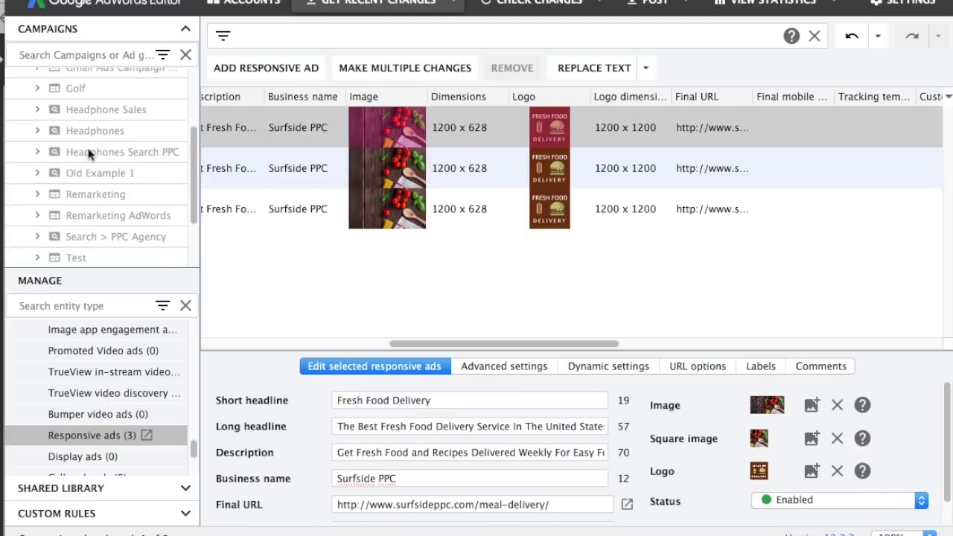
pyautogui.scroll(2, 97, 191)
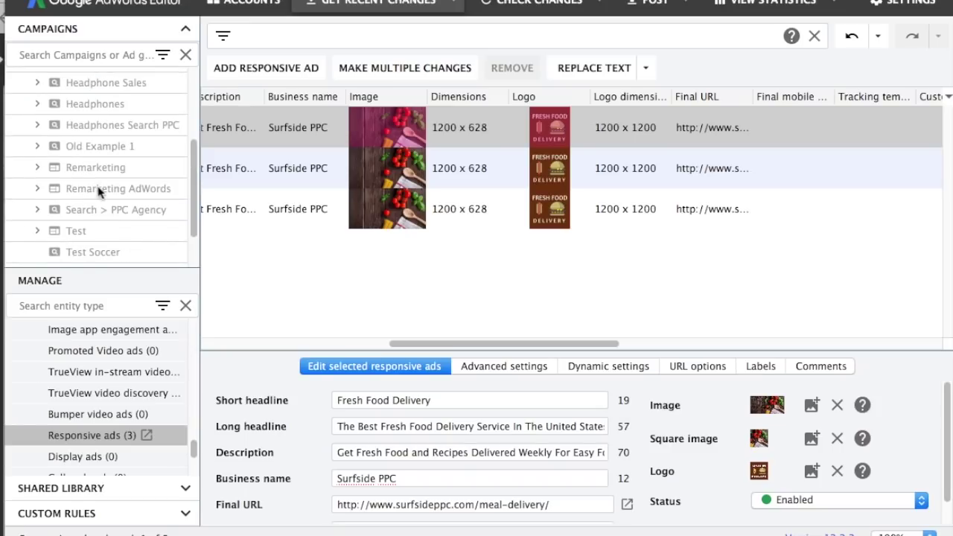
pyautogui.scroll(3, 97, 192)
pyautogui.click(80, 81)
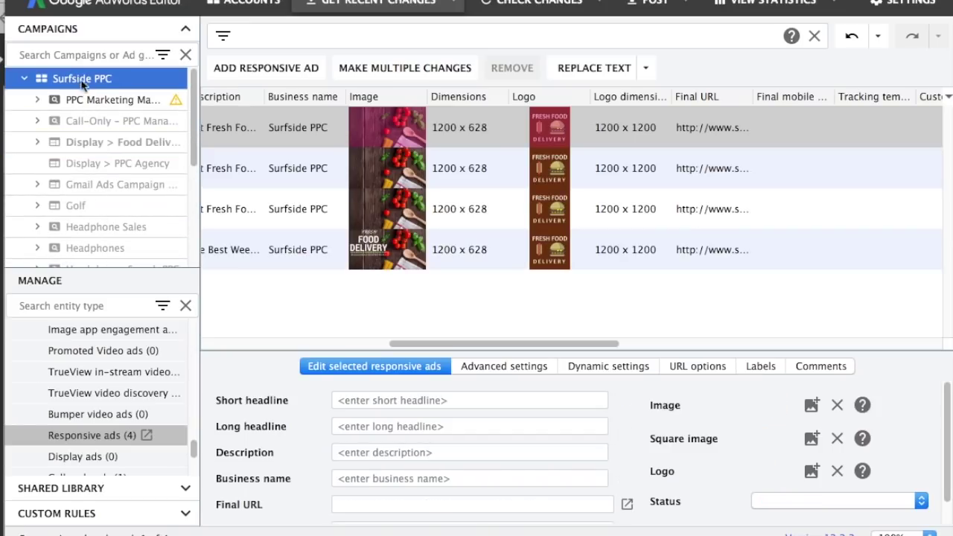
pyautogui.moveTo(408, 341); pyautogui.dragTo(205, 340)
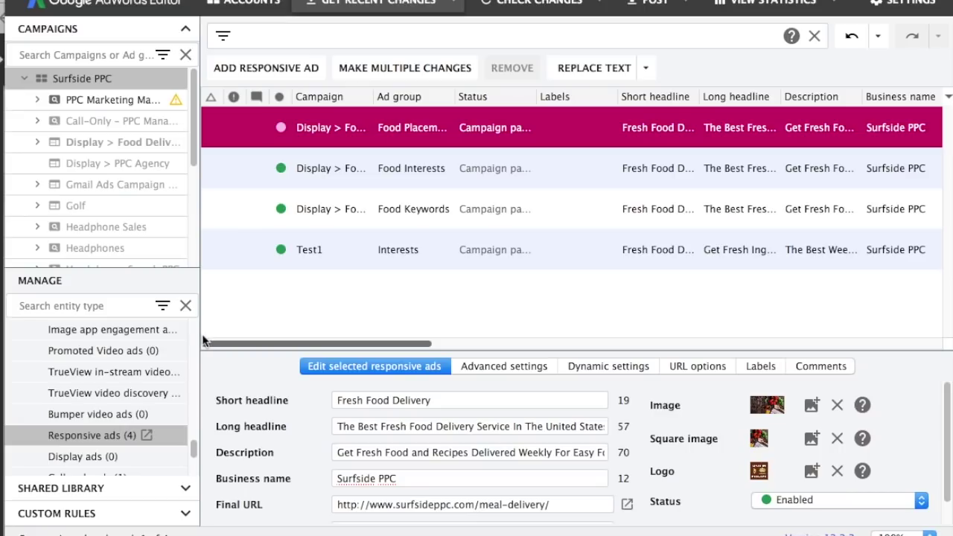
# List all campaigns of the account and collapse the Keywords and targeting group.
pyautogui.scroll(3, 44, 368)
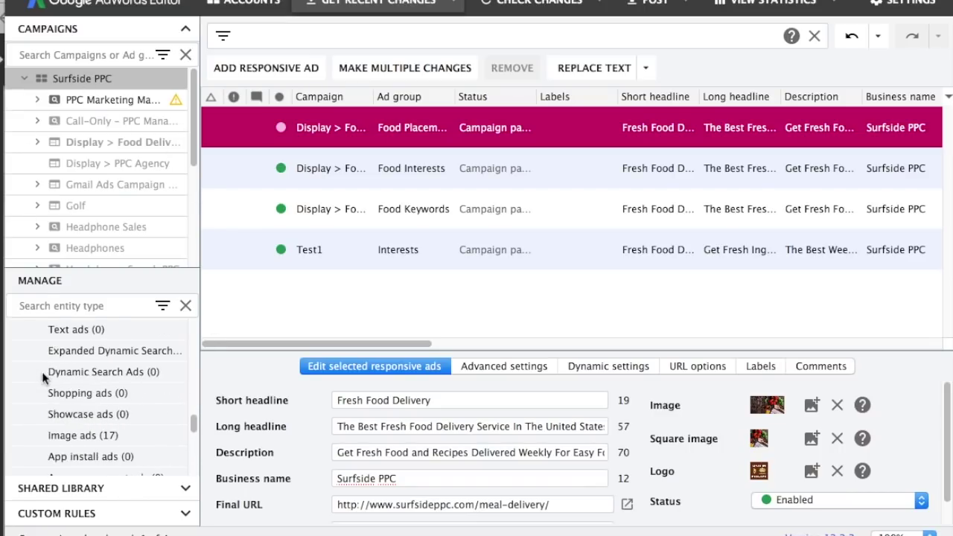
pyautogui.scroll(5, 43, 371)
pyautogui.scroll(-3, 43, 372)
pyautogui.scroll(-3, 73, 236)
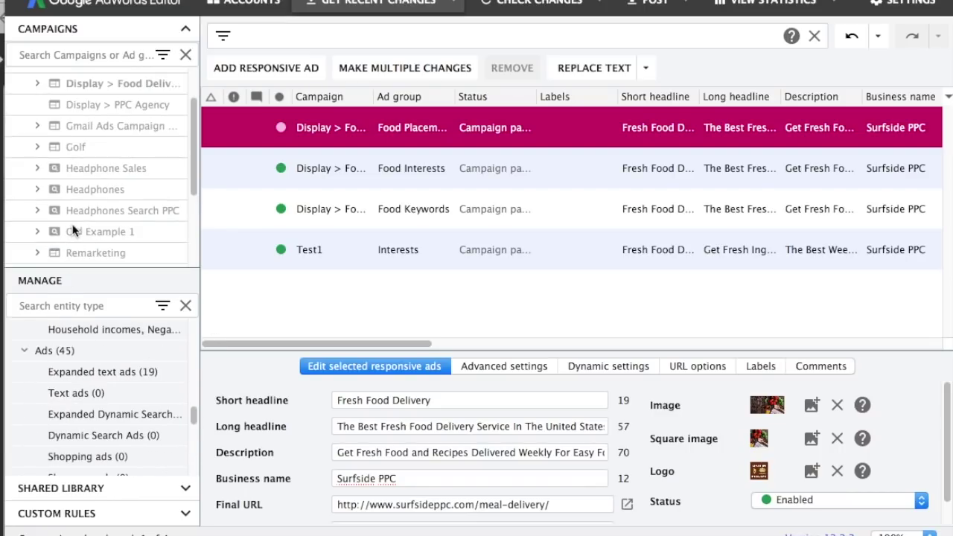
pyautogui.scroll(10, 55, 357)
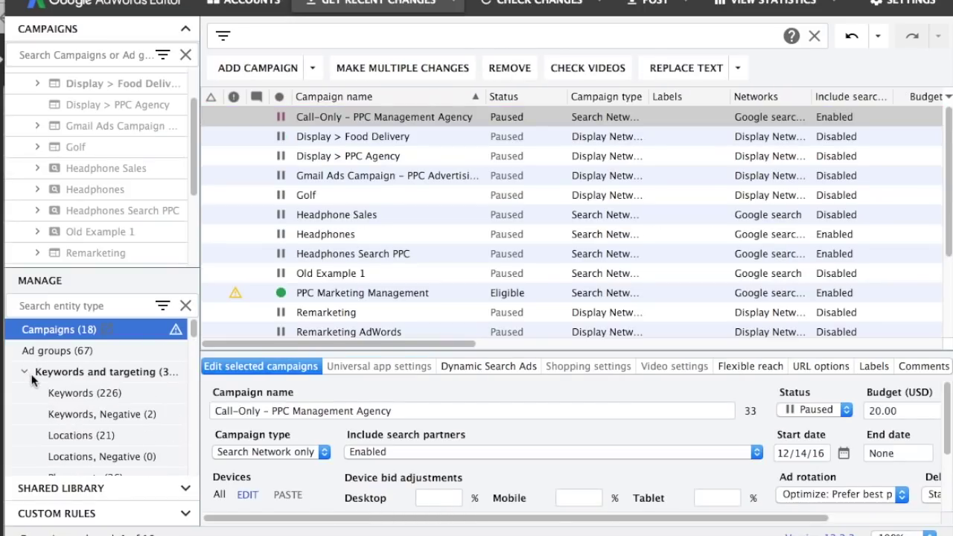
pyautogui.click(25, 371)
pyautogui.scroll(3, 122, 152)
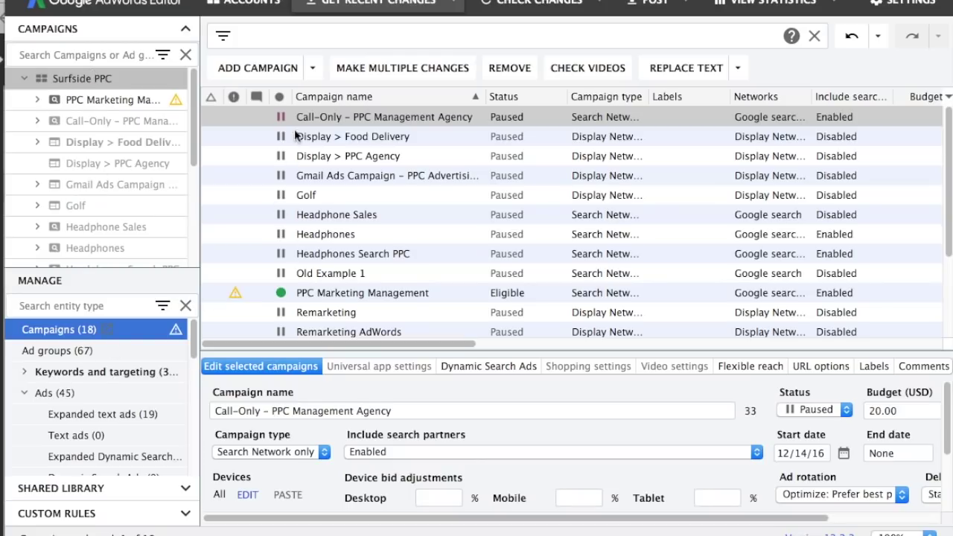
# Sort the campaigns by status and view the settings of Display > Food Delivery and Video - How Does PPC Management Work.
pyautogui.click(279, 97)
pyautogui.click(361, 156)
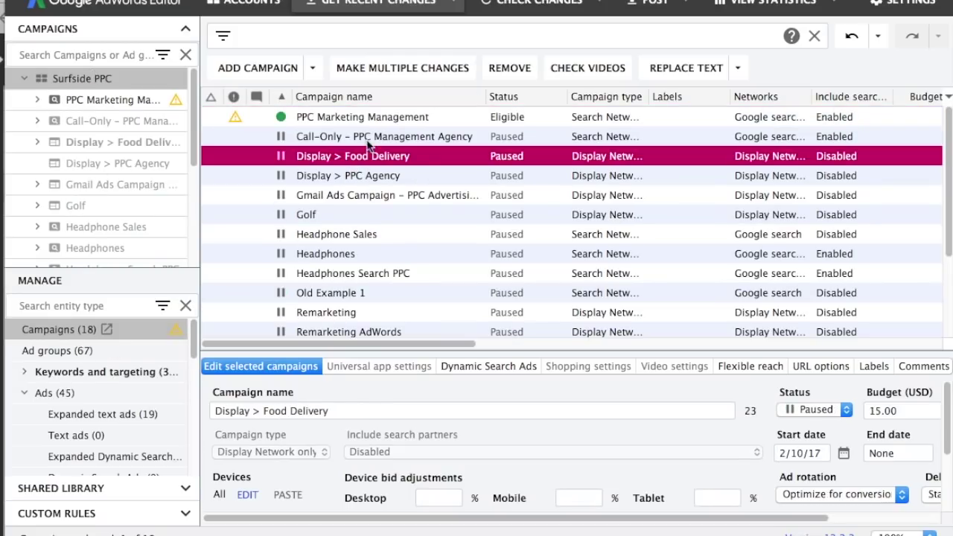
pyautogui.scroll(-5, 383, 171)
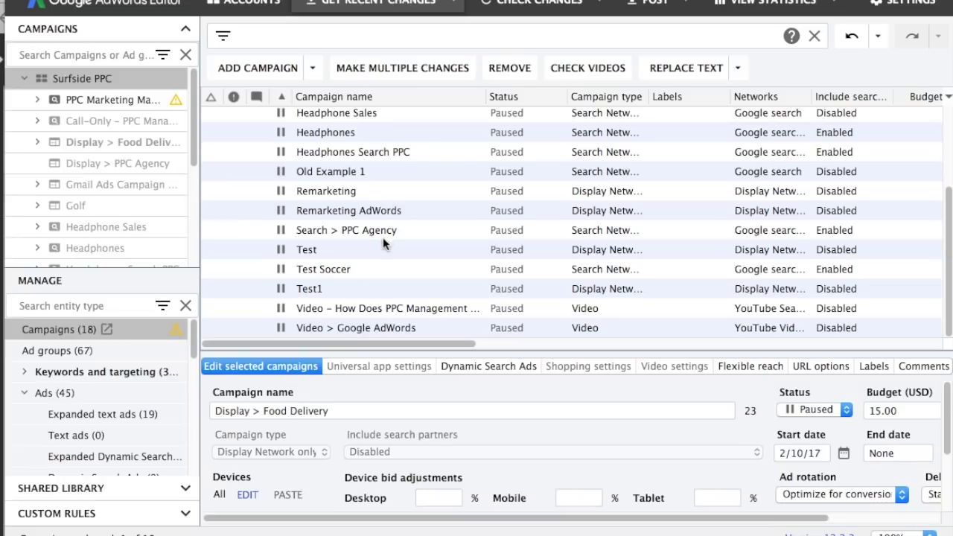
pyautogui.click(359, 310)
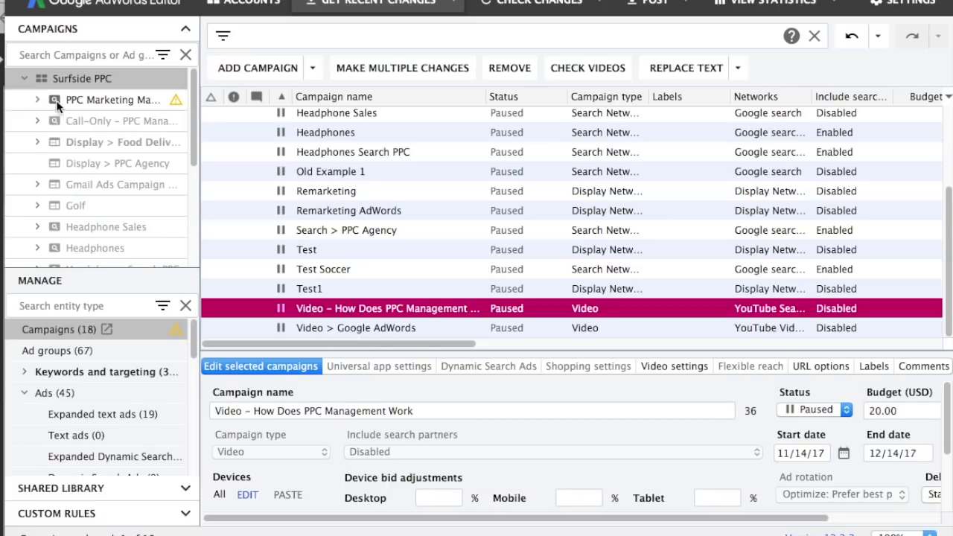
# Limit the view to the Video - How Does PPC Management Work campaign and show its ad groups.
pyautogui.moveTo(193, 123); pyautogui.dragTo(187, 230)
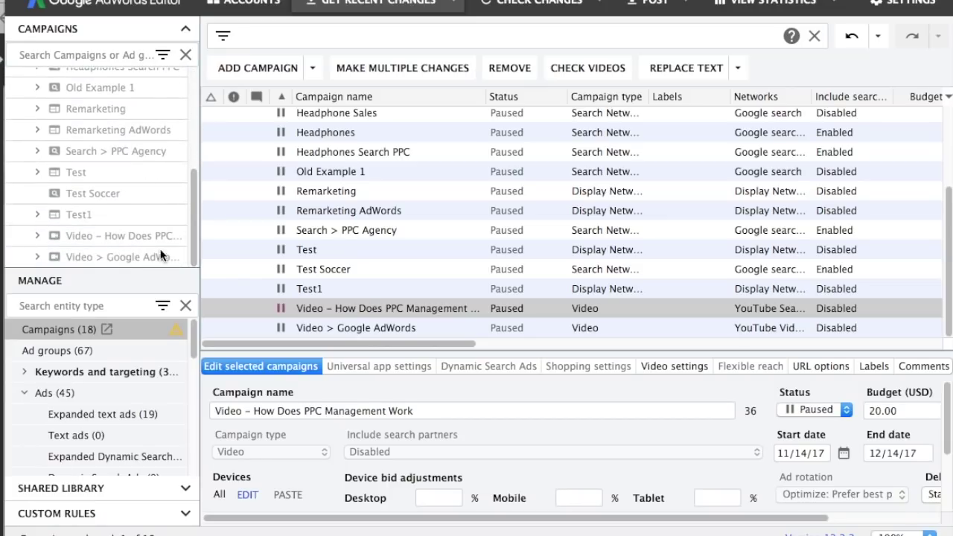
pyautogui.click(114, 235)
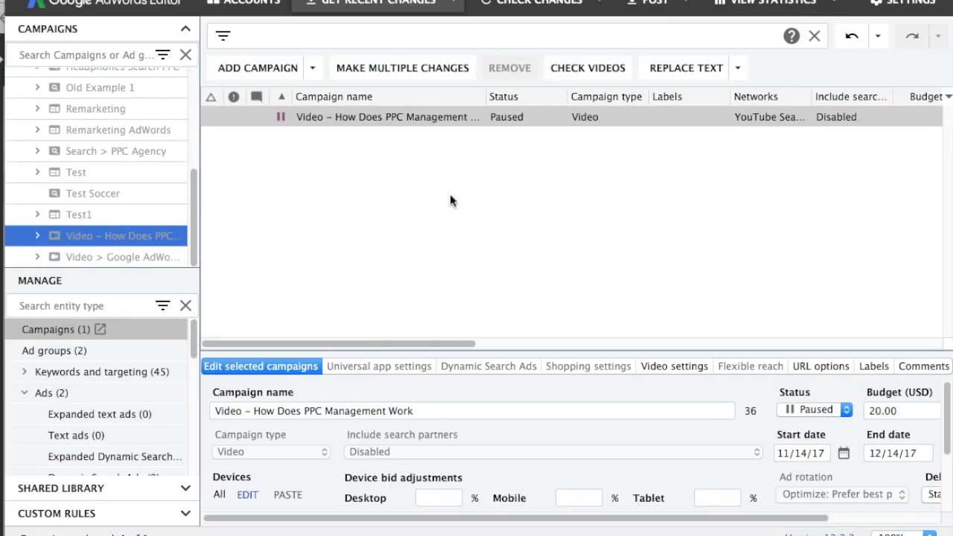
pyautogui.click(66, 352)
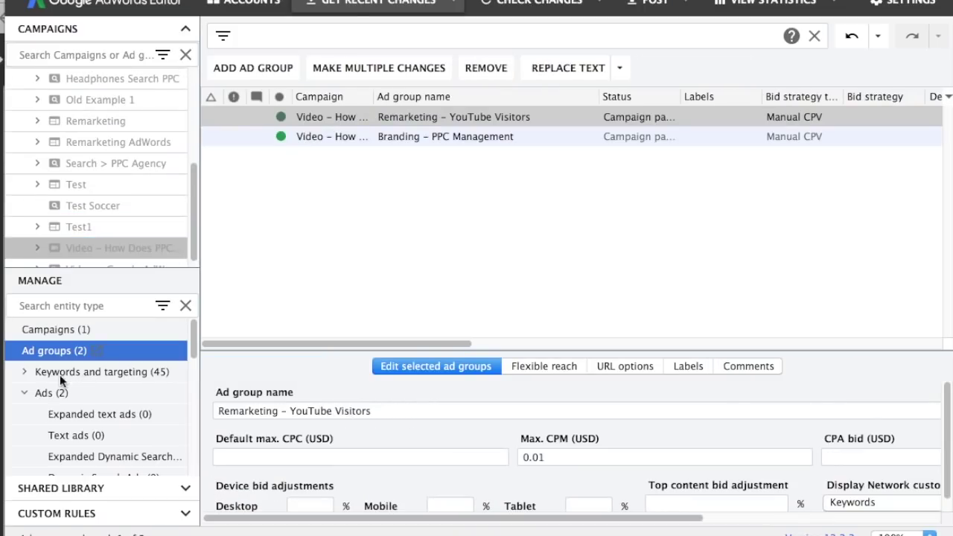
# Look through the video campaign's ad types and view its TrueView video discovery ad.
pyautogui.scroll(-6, 64, 403)
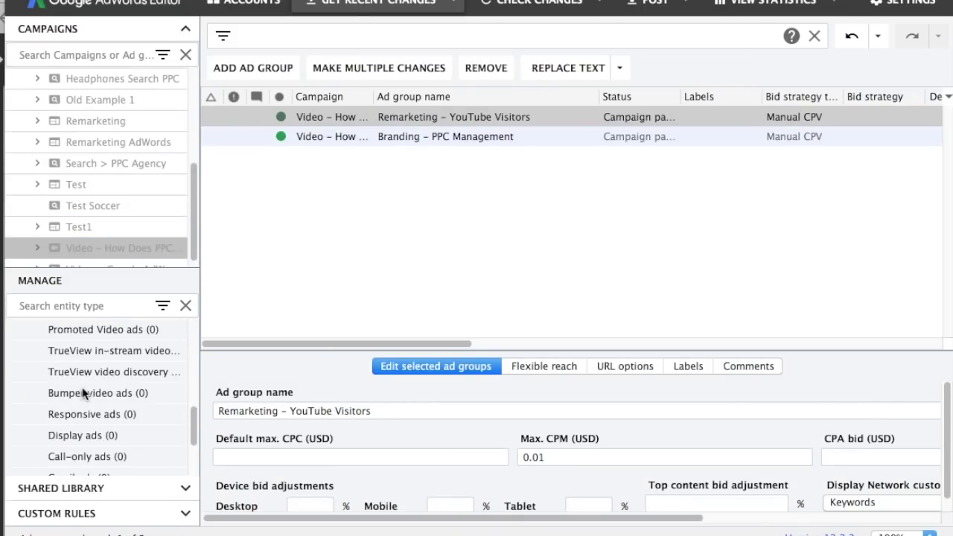
pyautogui.scroll(-2, 82, 393)
pyautogui.scroll(3, 85, 392)
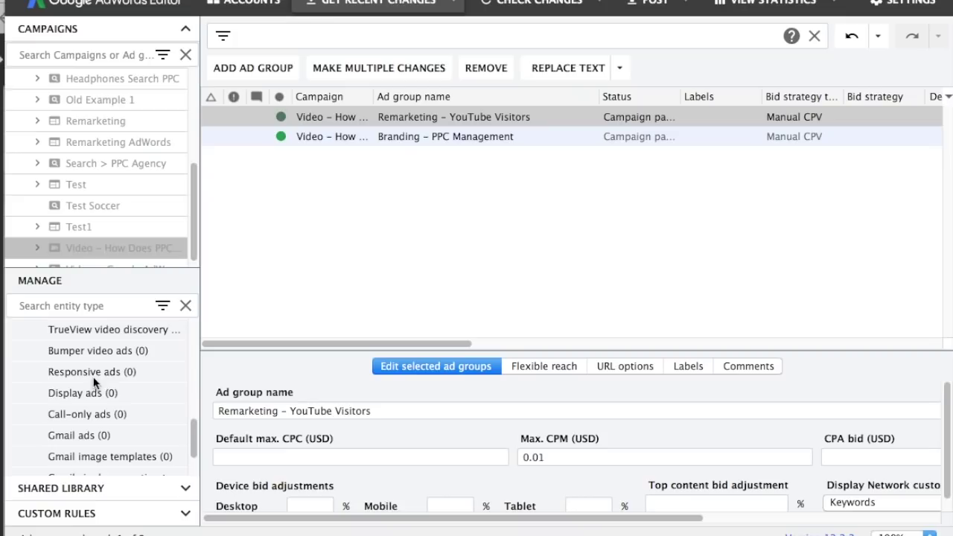
pyautogui.scroll(3, 91, 378)
pyautogui.click(99, 394)
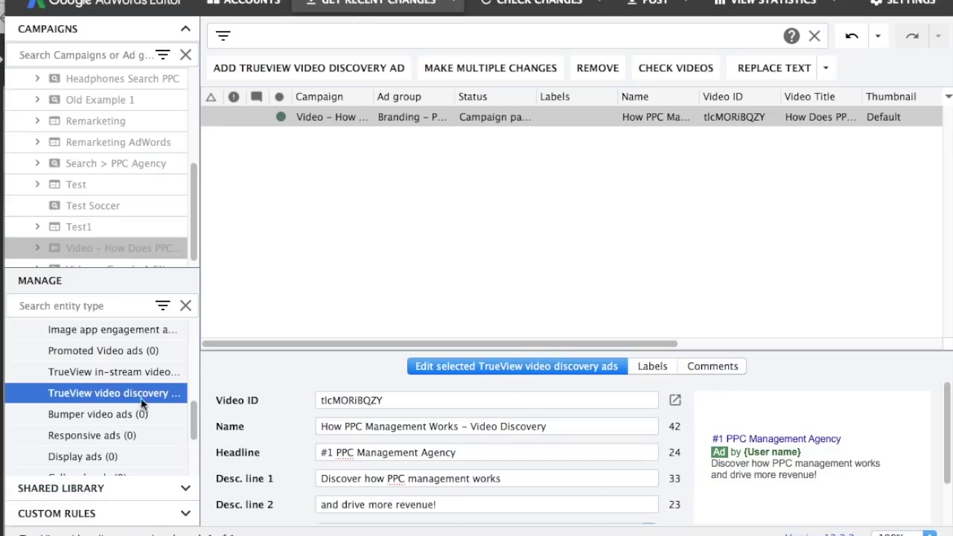
# View the video campaign's TrueView in-stream video ad and check its name and display URL without changing them.
pyautogui.click(120, 379)
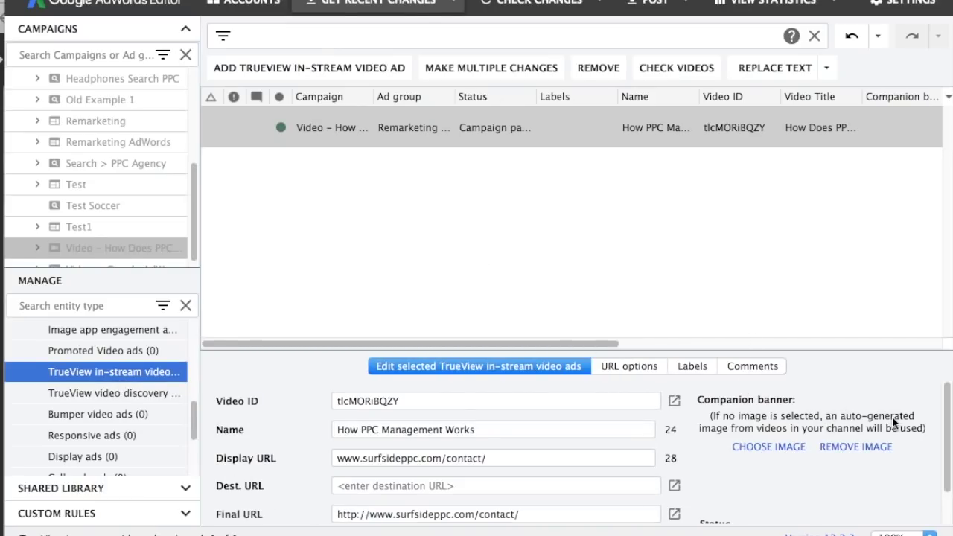
pyautogui.click(541, 429)
pyautogui.press('super+a')
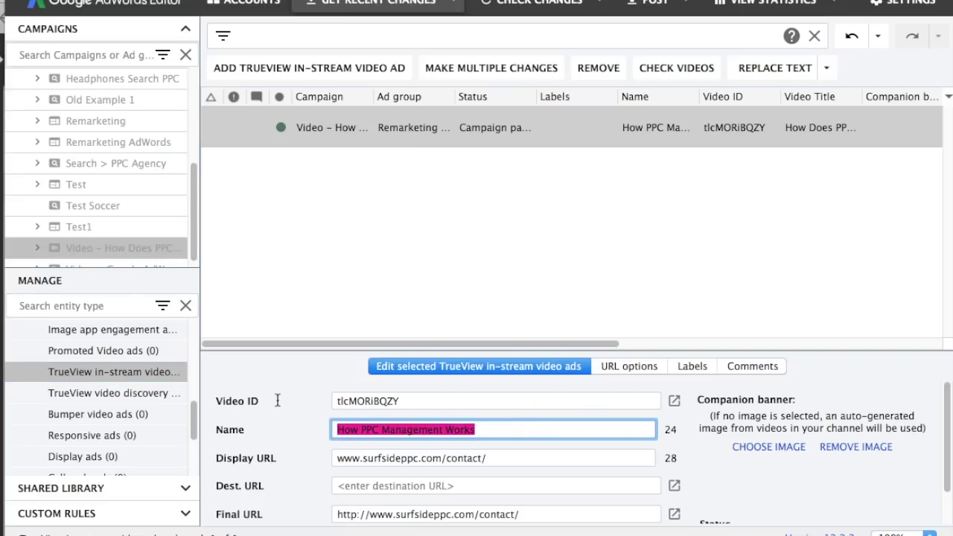
pyautogui.click(504, 460)
# Collapse the Ads group and list all campaigns of the Surfside PPC account.
pyautogui.scroll(3, 141, 382)
pyautogui.scroll(5, 138, 385)
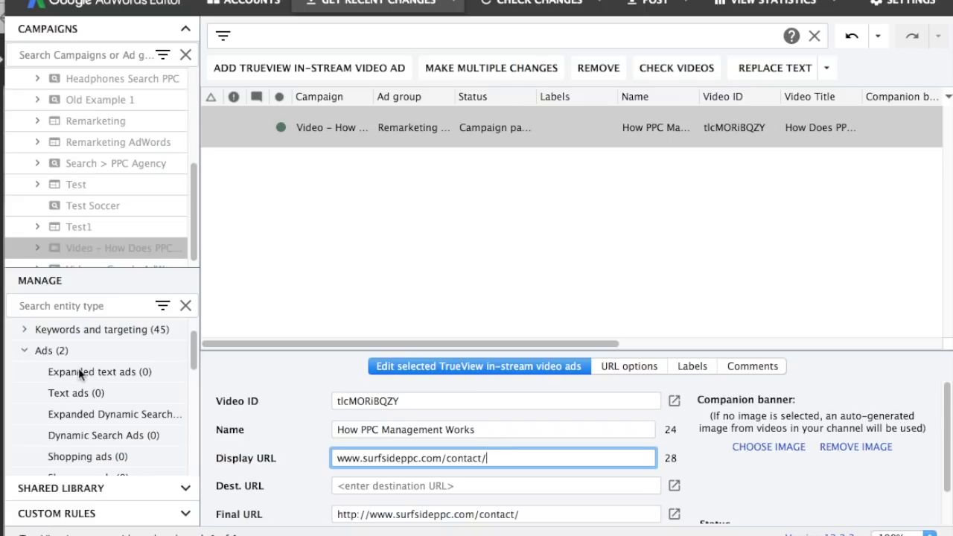
pyautogui.click(23, 351)
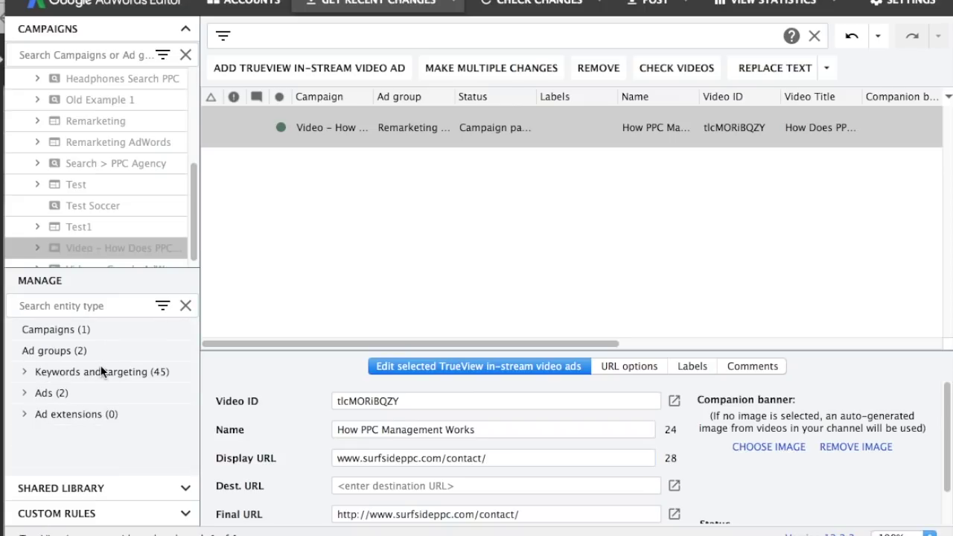
pyautogui.scroll(8, 68, 215)
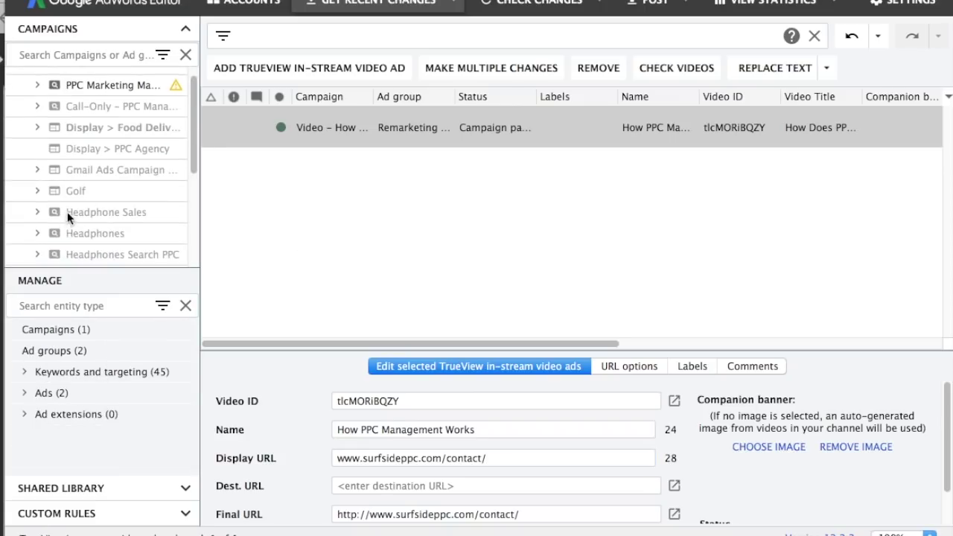
pyautogui.click(34, 335)
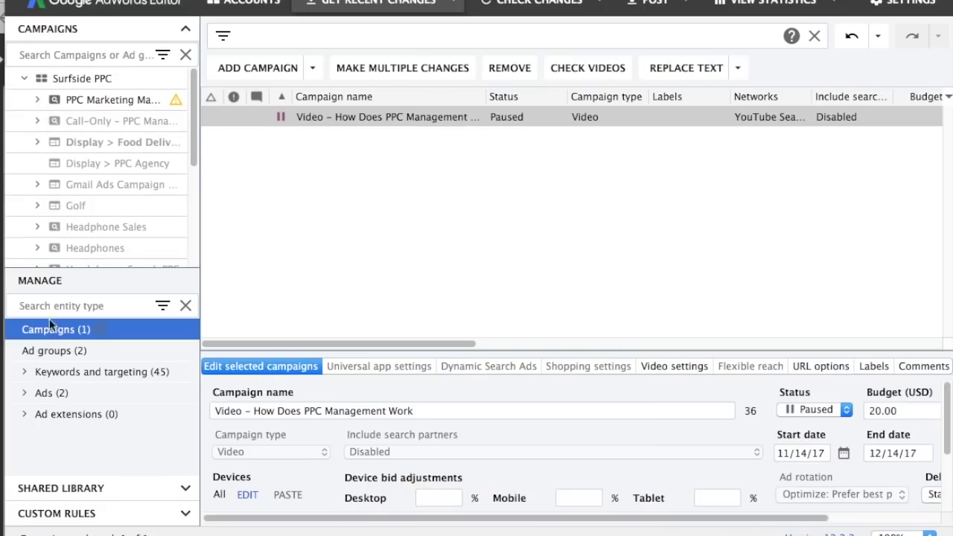
pyautogui.click(76, 82)
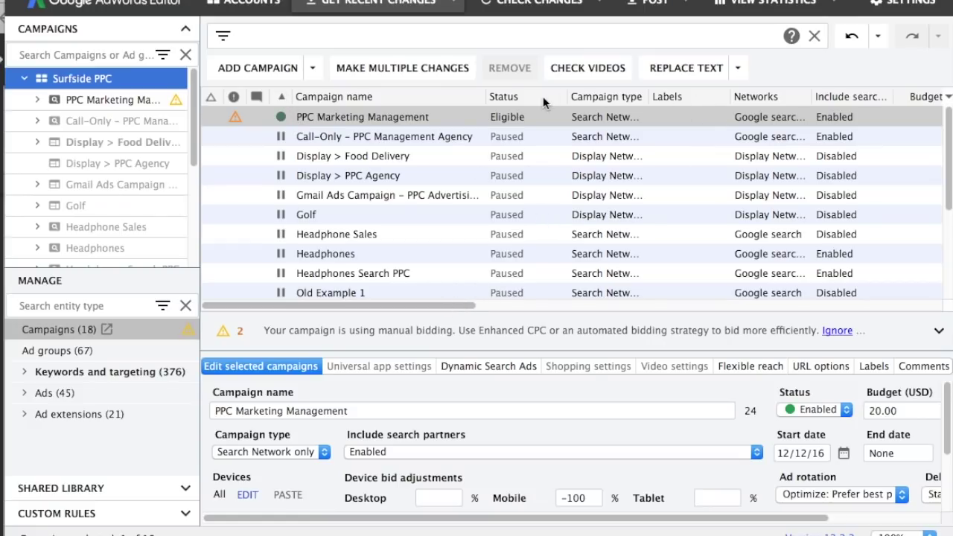
# Download the account's recent changes with the more data option for all campaigns.
pyautogui.click(385, 5)
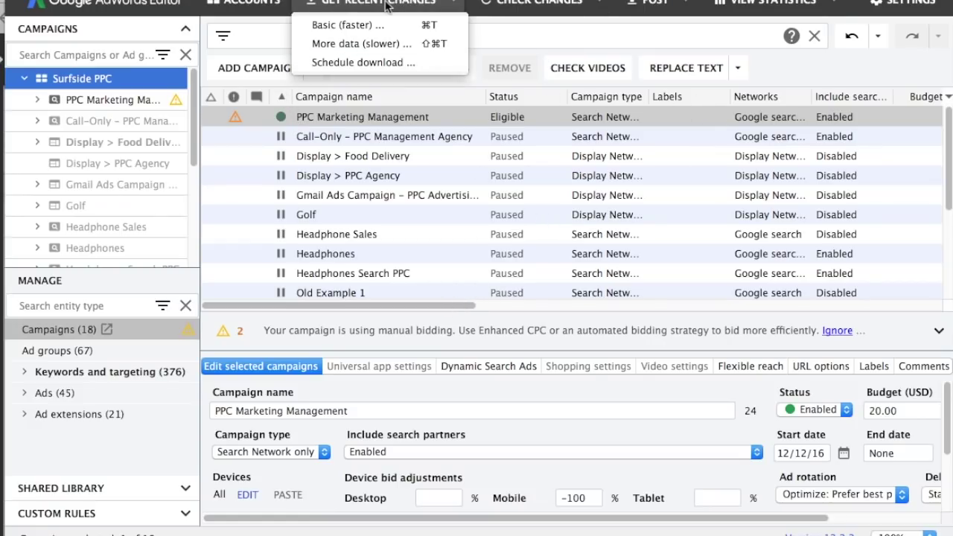
pyautogui.click(379, 44)
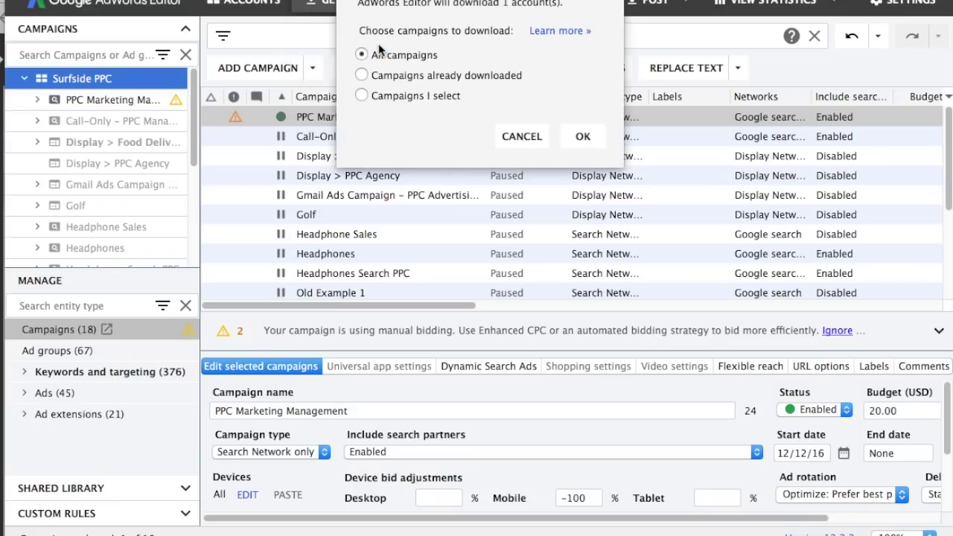
pyautogui.click(583, 138)
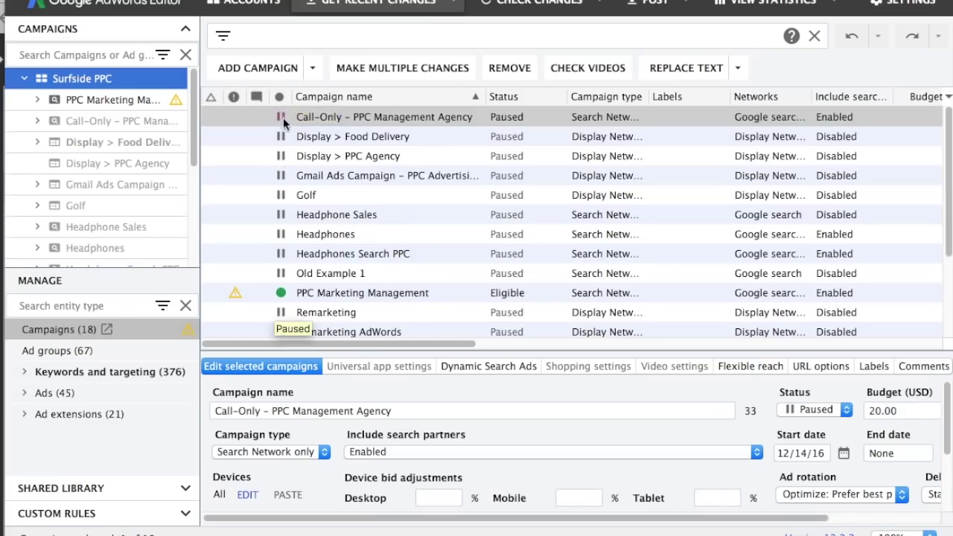
# Sort the campaigns by status and get the Performance statistics of all Surfside PPC campaigns for the last 14 days.
pyautogui.click(278, 97)
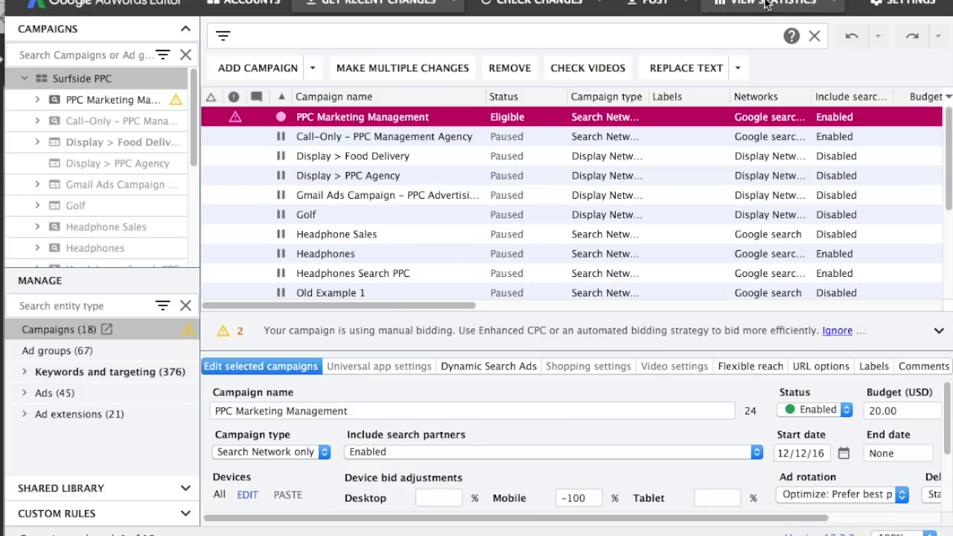
pyautogui.click(827, 4)
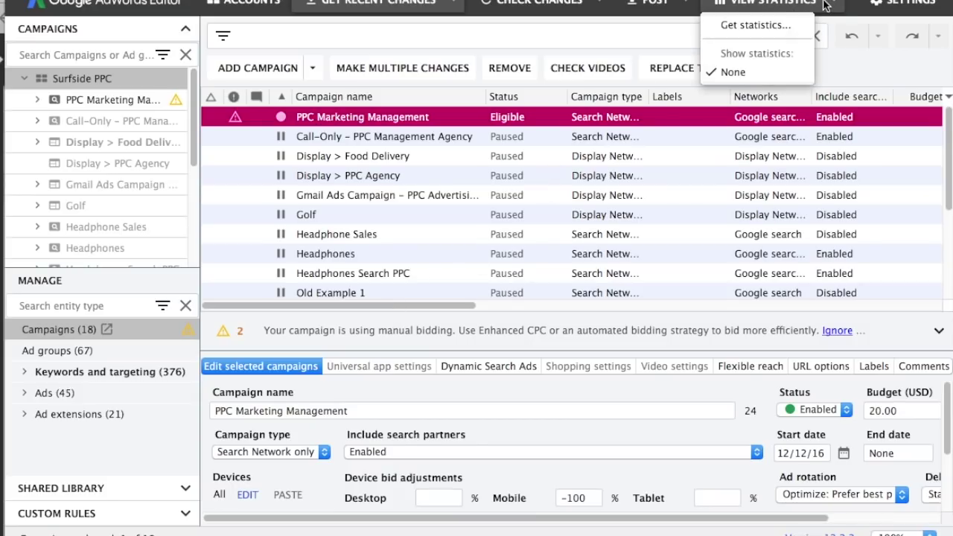
pyautogui.click(773, 27)
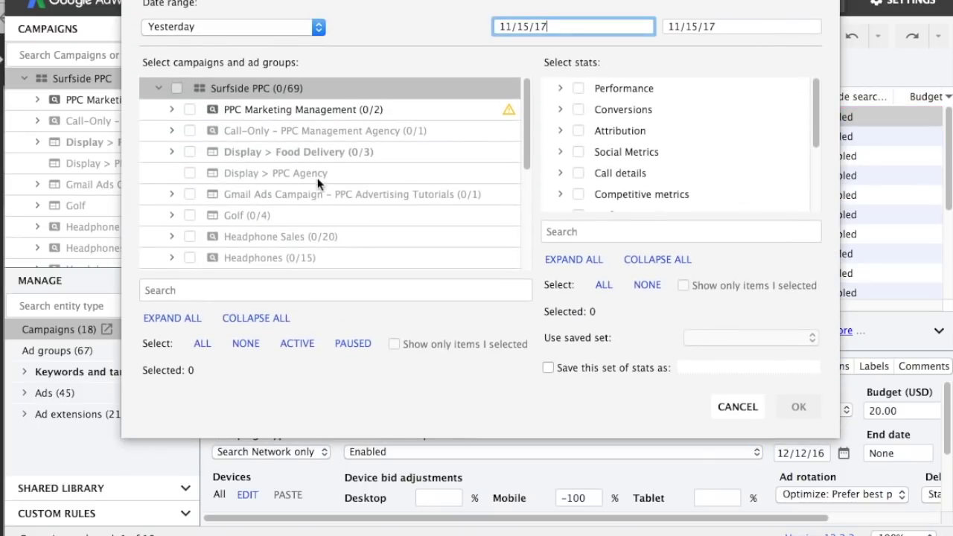
pyautogui.click(176, 88)
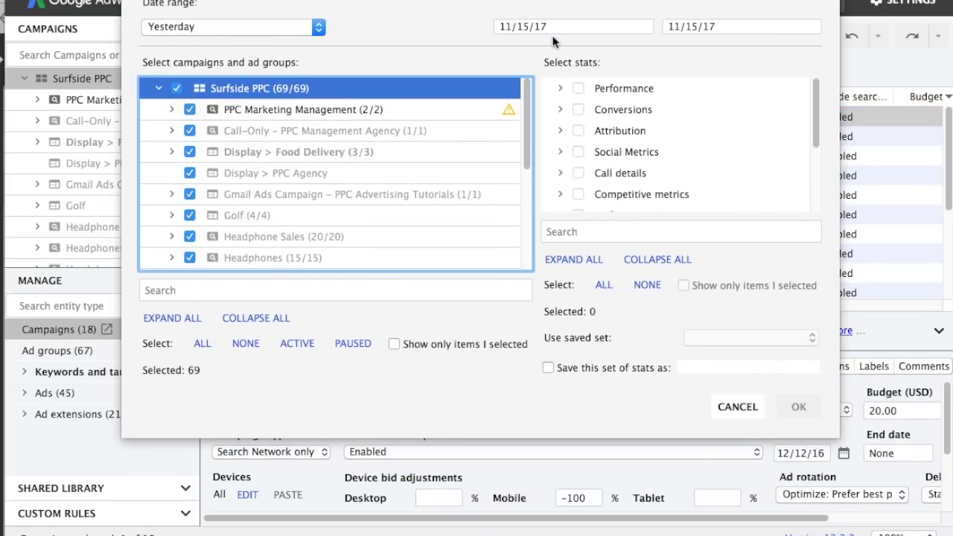
pyautogui.click(325, 29)
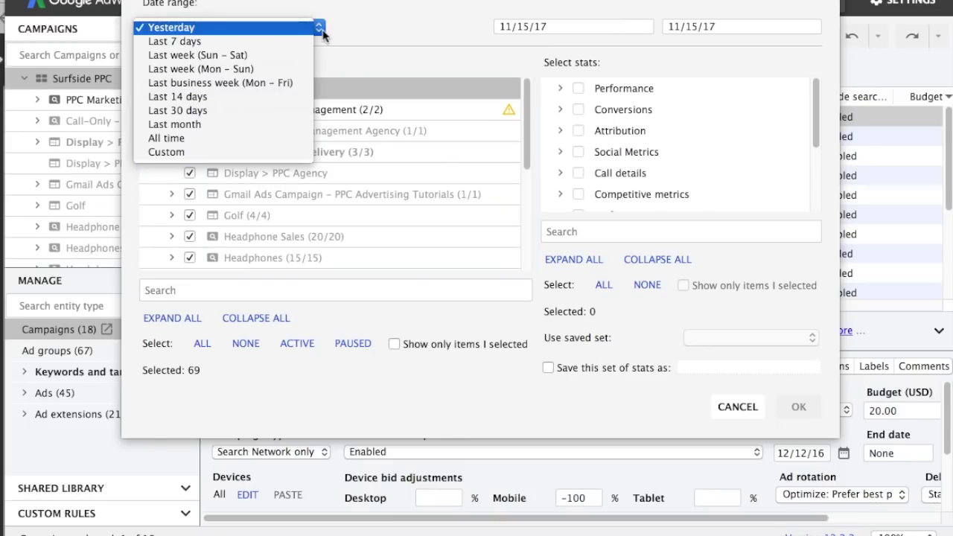
pyautogui.click(223, 95)
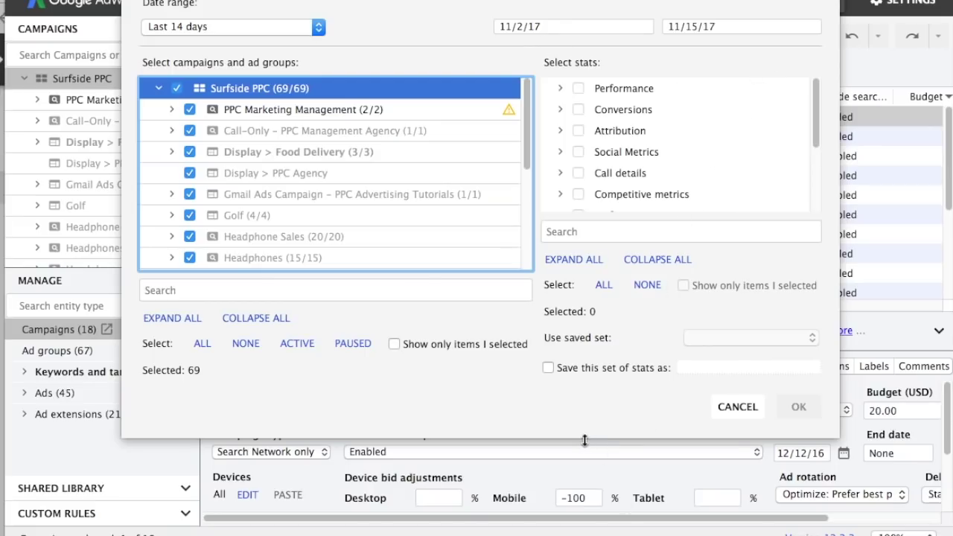
pyautogui.click(578, 89)
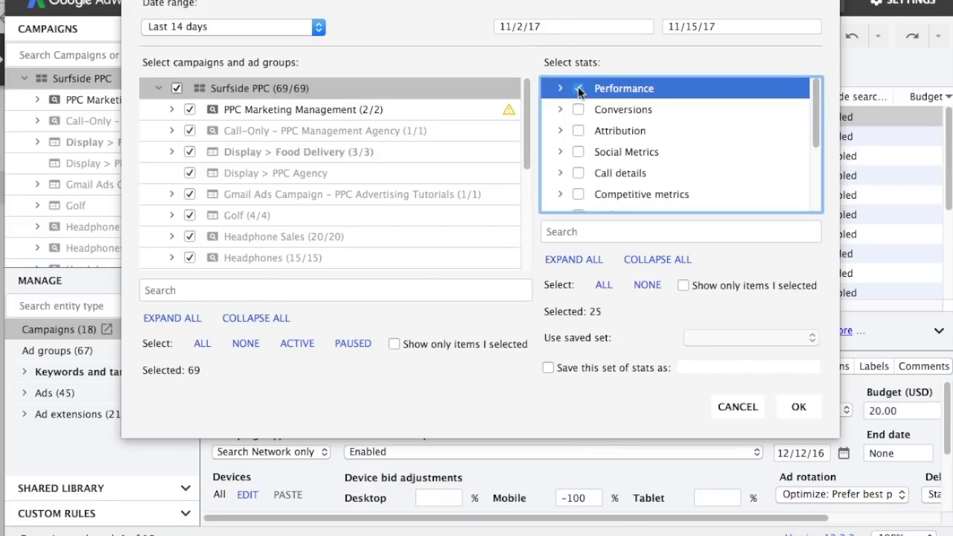
pyautogui.click(796, 407)
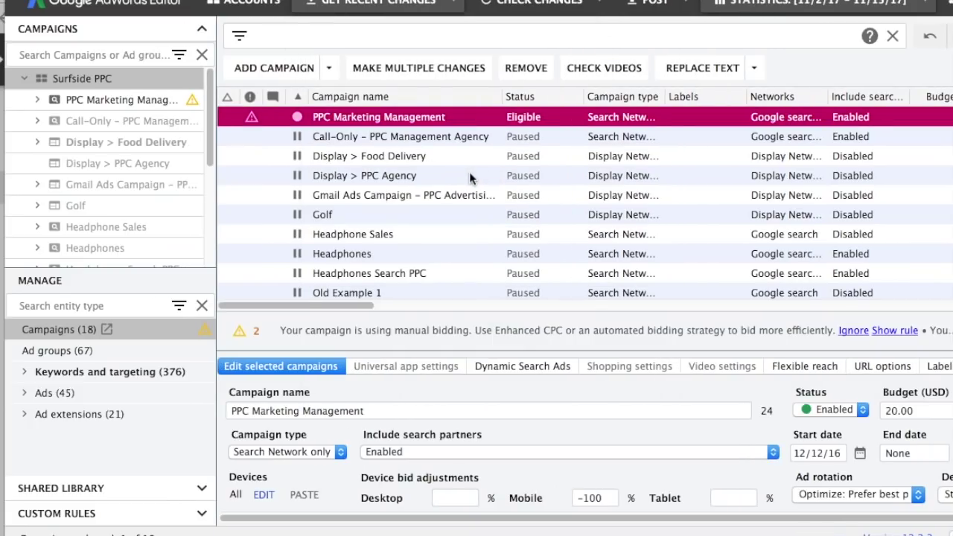
# Examine the clicks, impressions, CTR and cost statistics of the campaigns, including the How Does PPC Management Work video campaign.
pyautogui.moveTo(336, 311); pyautogui.dragTo(702, 313)
pyautogui.scroll(-3, 632, 259)
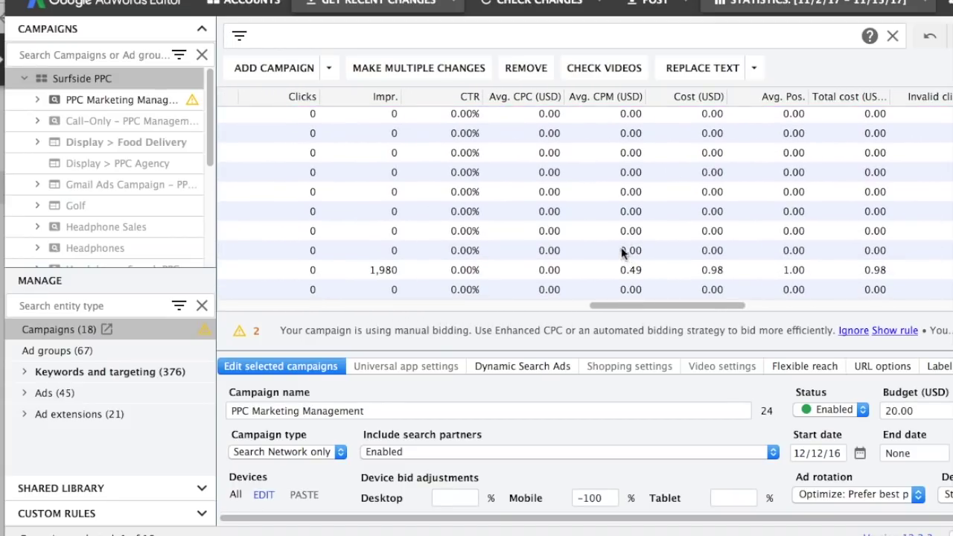
pyautogui.click(554, 301)
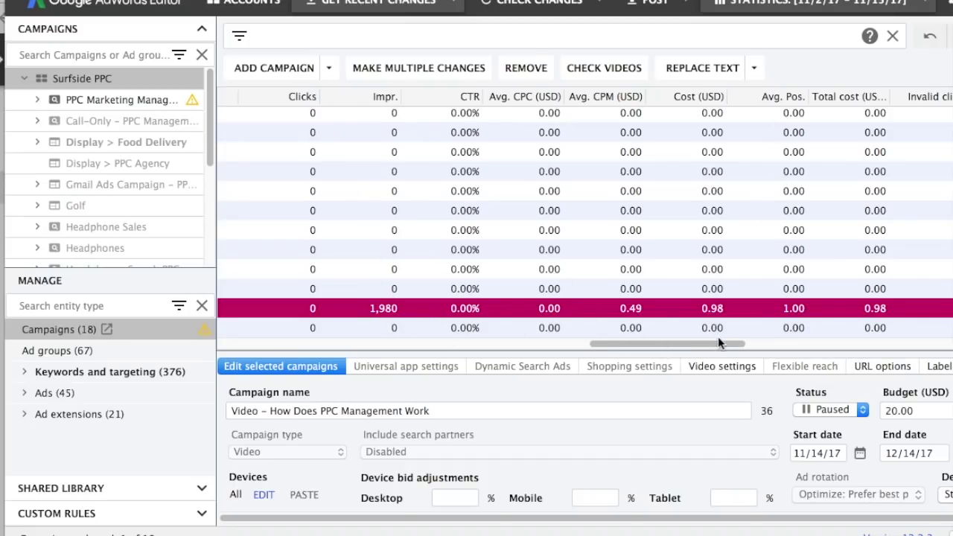
pyautogui.moveTo(710, 342); pyautogui.dragTo(585, 341)
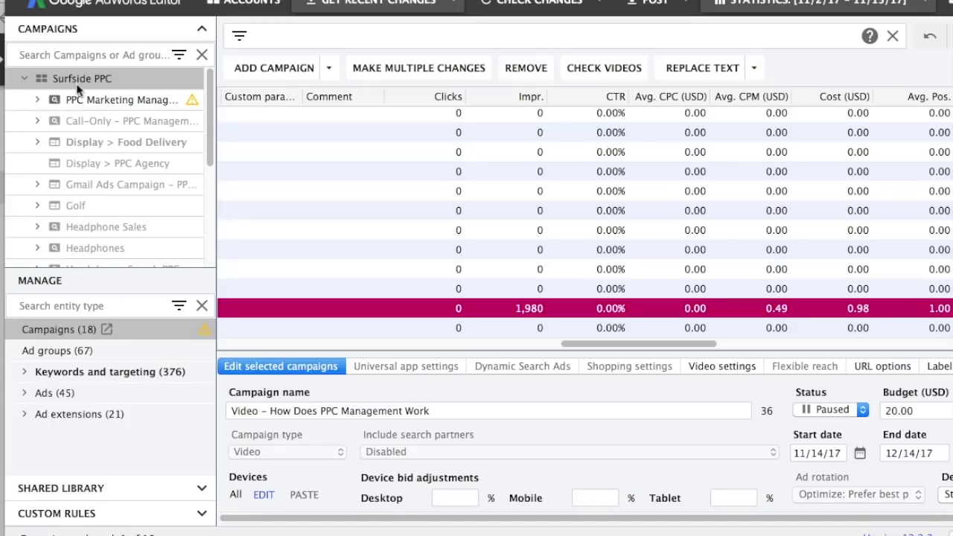
pyautogui.moveTo(588, 345); pyautogui.dragTo(246, 341)
pyautogui.scroll(2, 376, 260)
pyautogui.scroll(2, 376, 261)
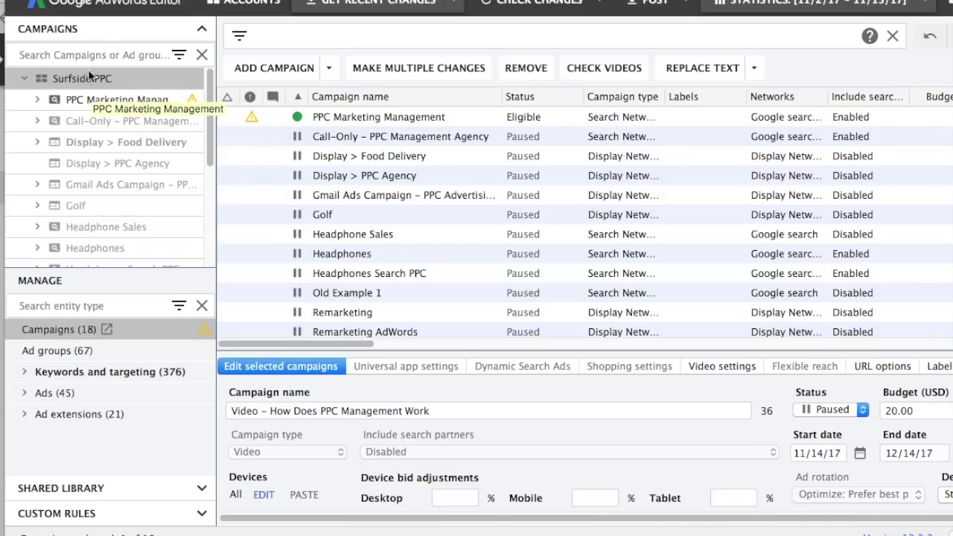
# View the ad groups of Display > PPC Agency and compare the keywords of Display > Food Delivery and the Gmail Ads campaign.
pyautogui.click(87, 158)
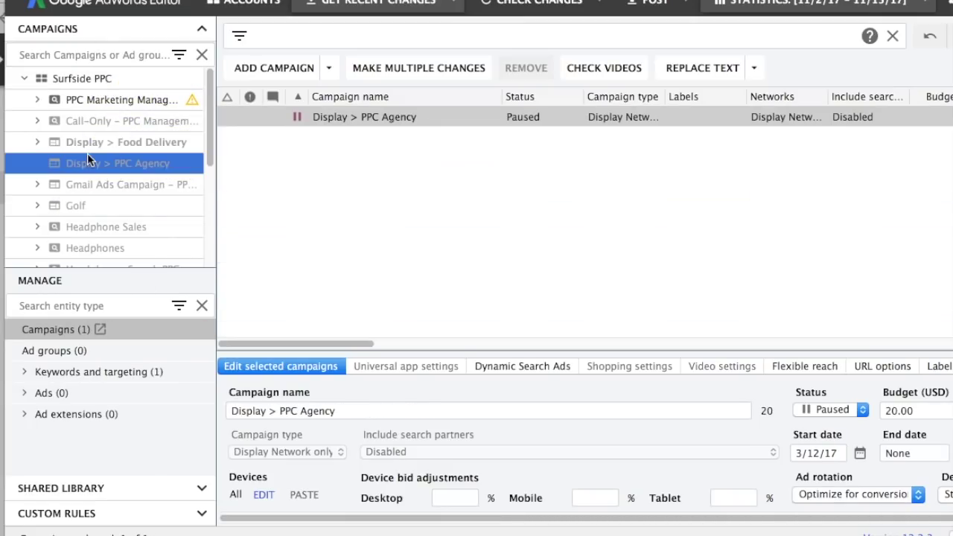
pyautogui.click(58, 357)
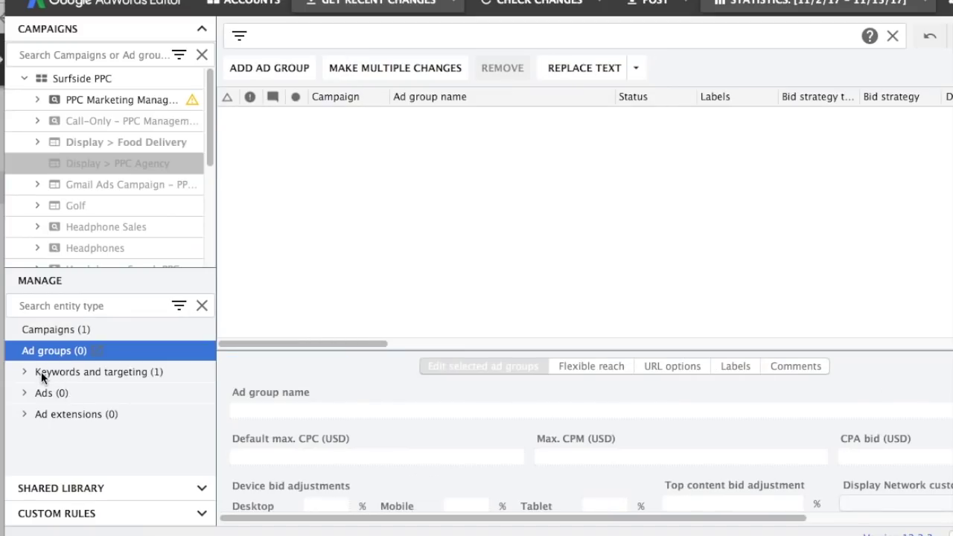
pyautogui.click(41, 371)
pyautogui.click(85, 142)
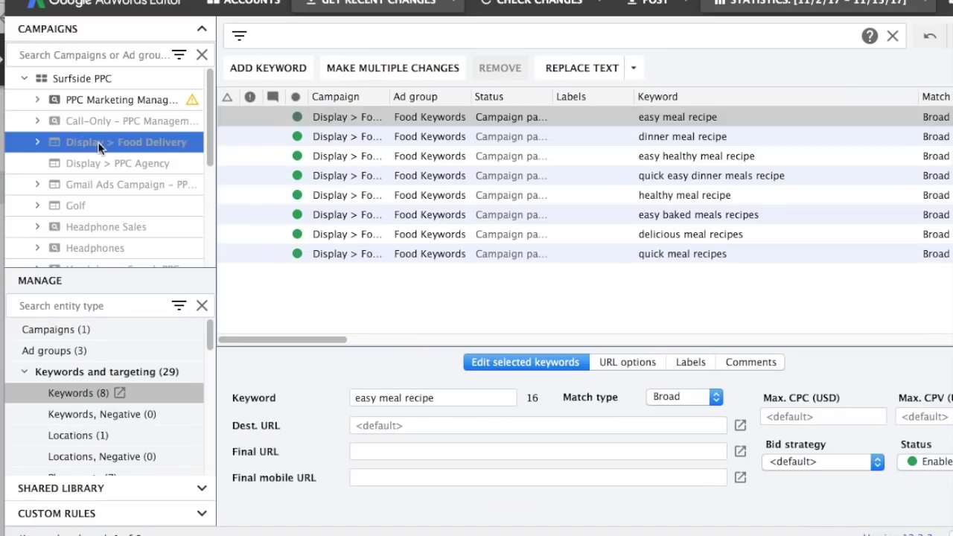
pyautogui.click(70, 183)
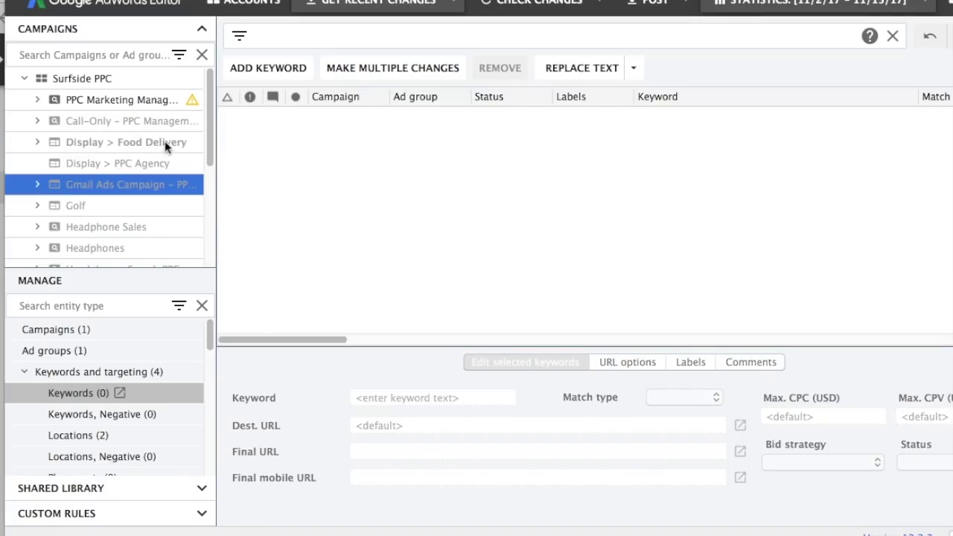
pyautogui.click(108, 145)
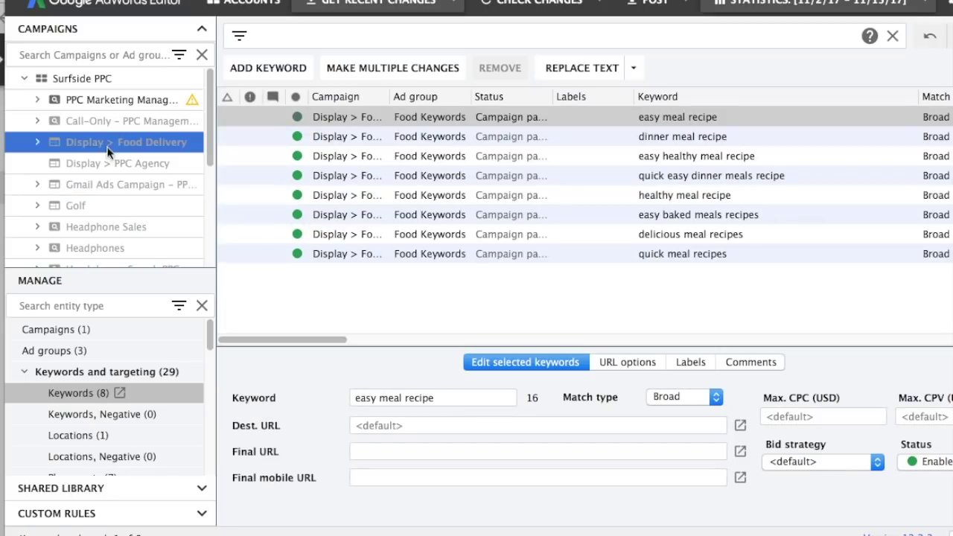
pyautogui.click(119, 183)
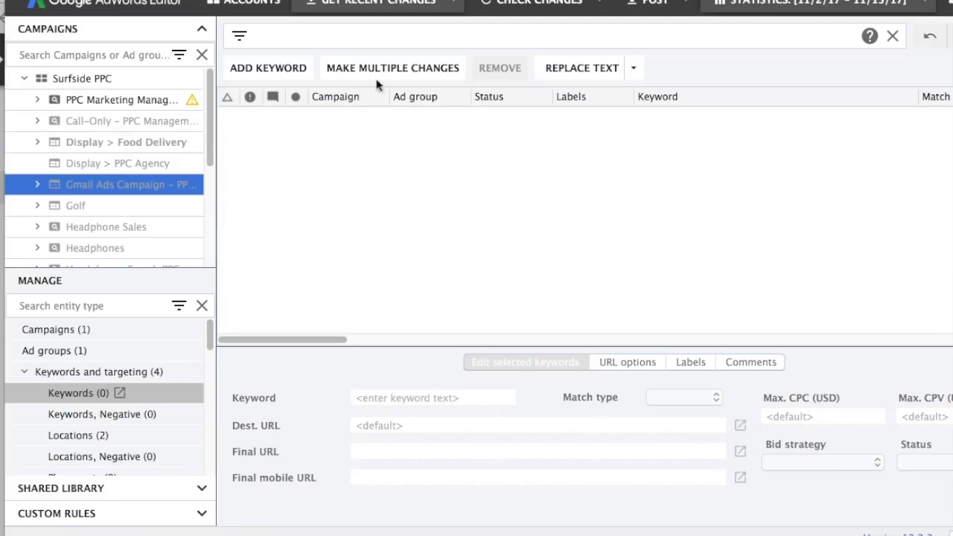
# Review the changes ready to post for all campaigns and leave without posting them.
pyautogui.click(644, 7)
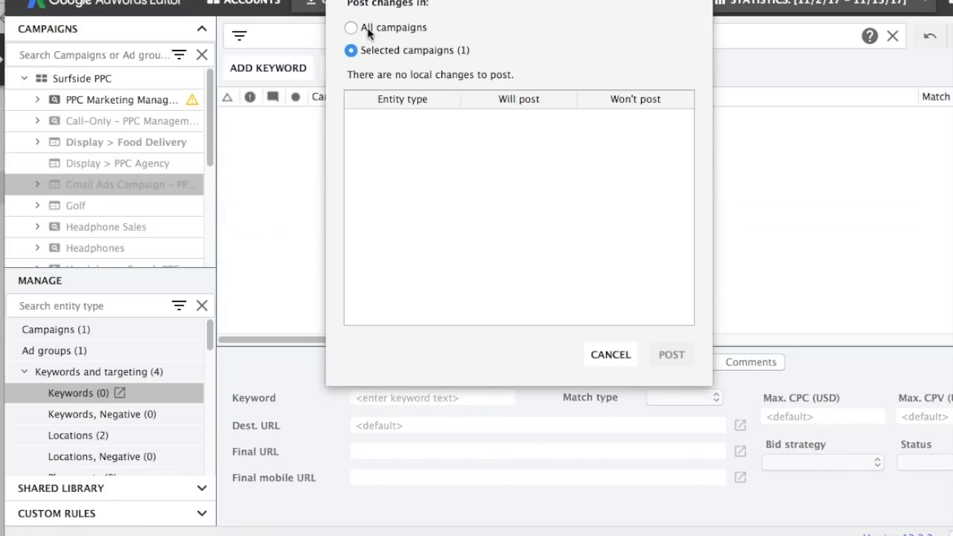
pyautogui.click(368, 30)
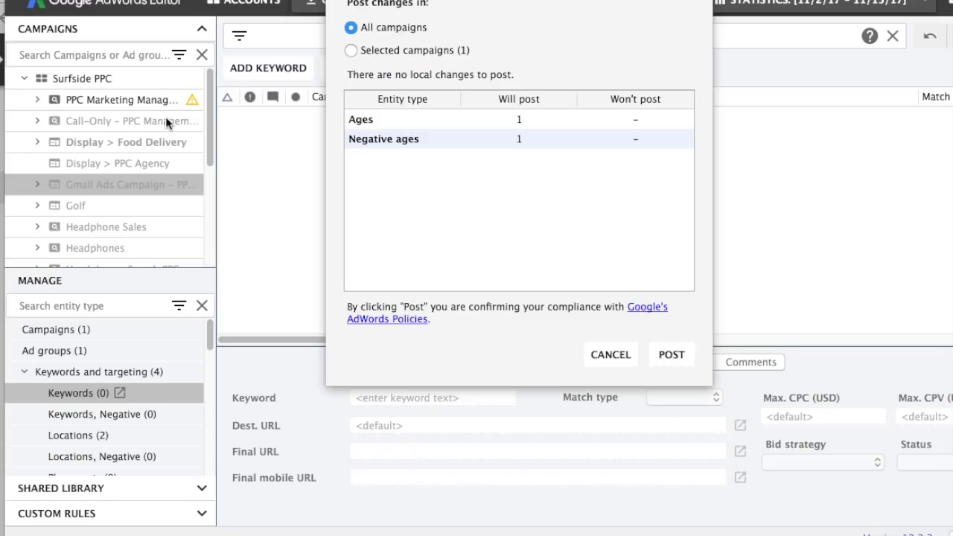
pyautogui.click(610, 354)
# Show the campaign settings of Display > Food Delivery with the keywords and targeting group collapsed.
pyautogui.click(171, 142)
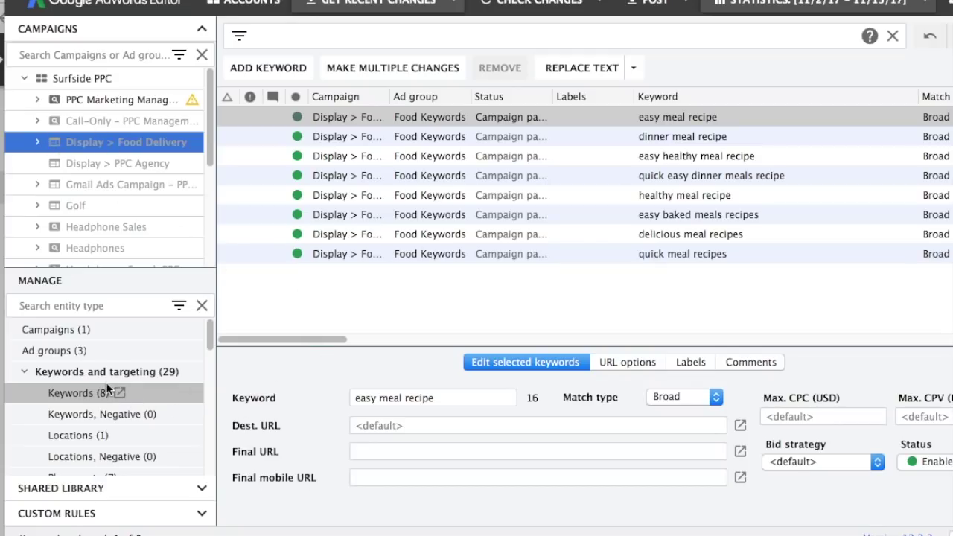
pyautogui.click(25, 372)
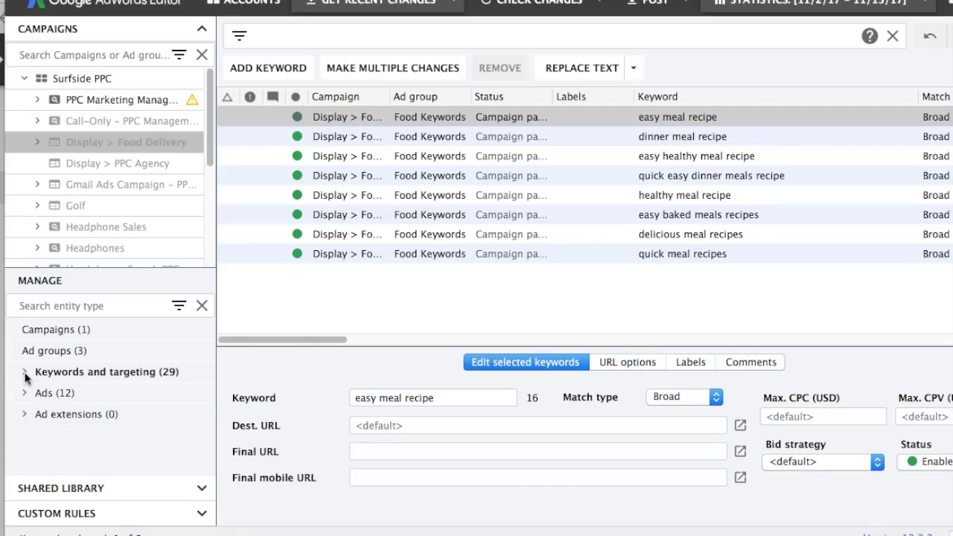
pyautogui.click(56, 330)
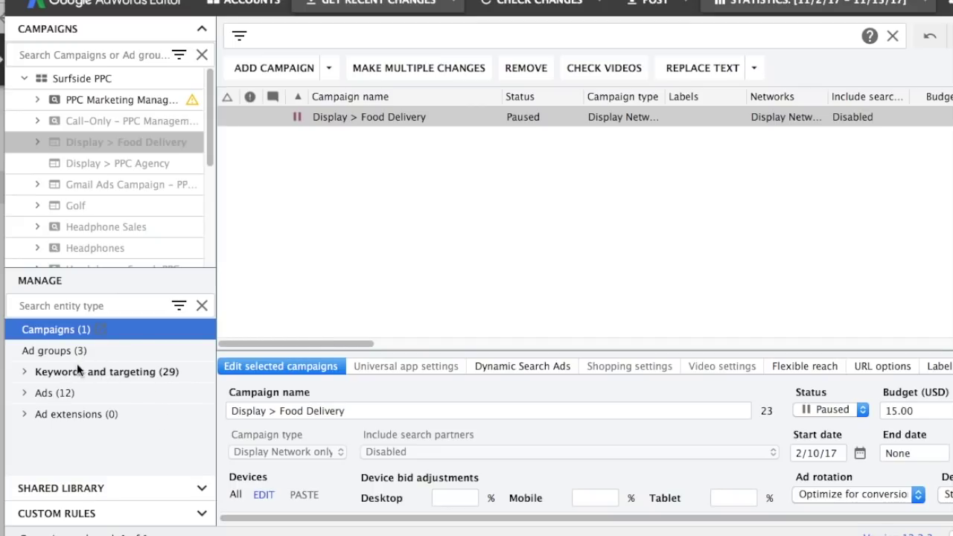
# List all keywords of the whole Surfside PPC account.
pyautogui.click(77, 79)
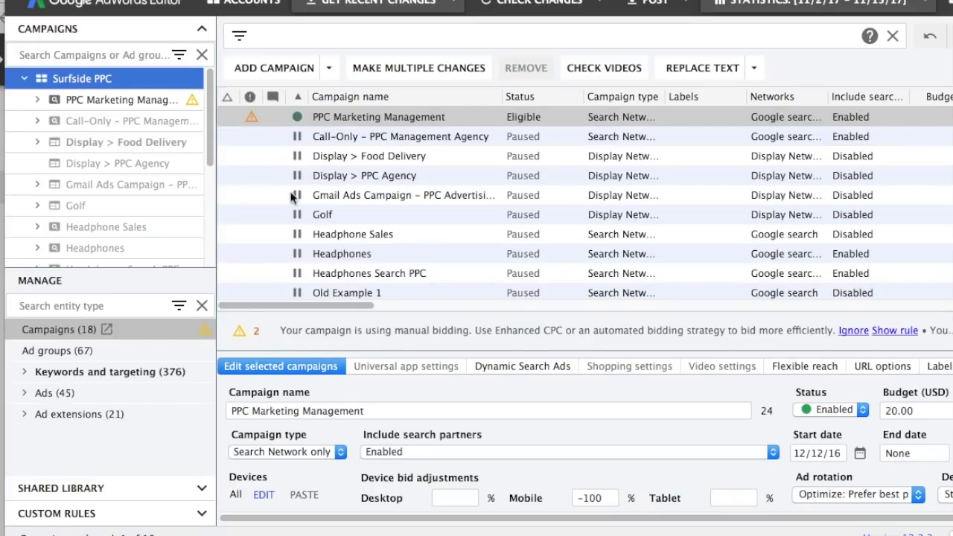
pyautogui.click(25, 371)
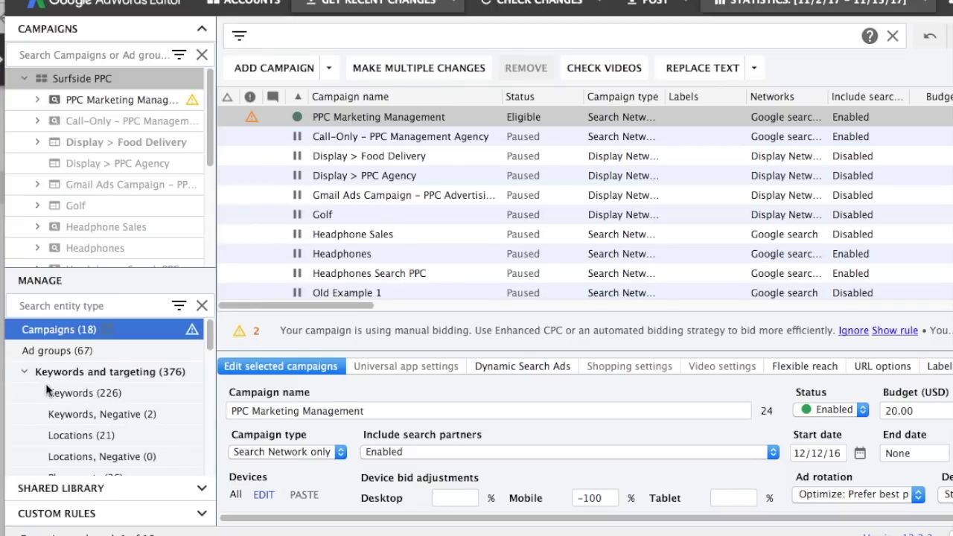
pyautogui.click(46, 388)
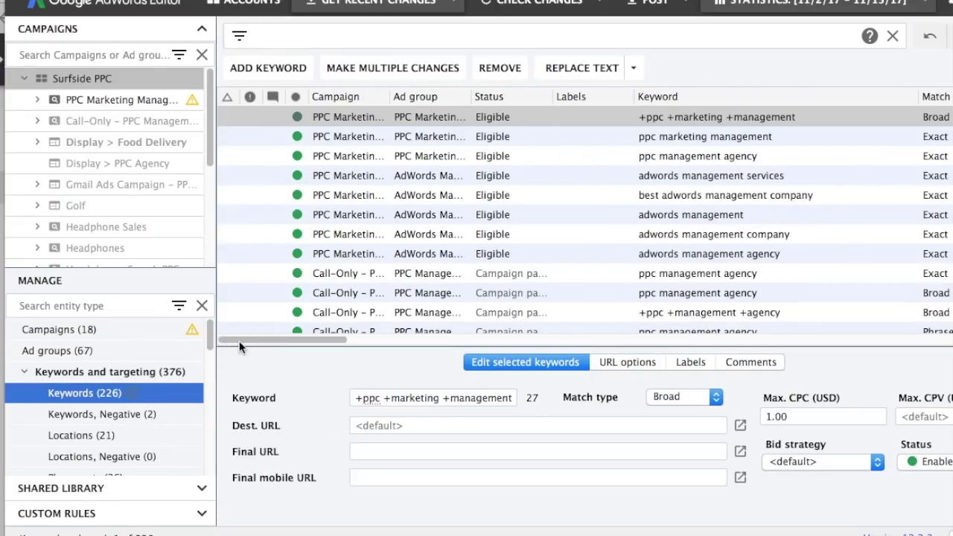
# Change the eight consecutive exact-match keywords starting at "ppc marketing management" to the Phrase match type.
pyautogui.hscroll(5, 311, 297)
pyautogui.click(487, 138)
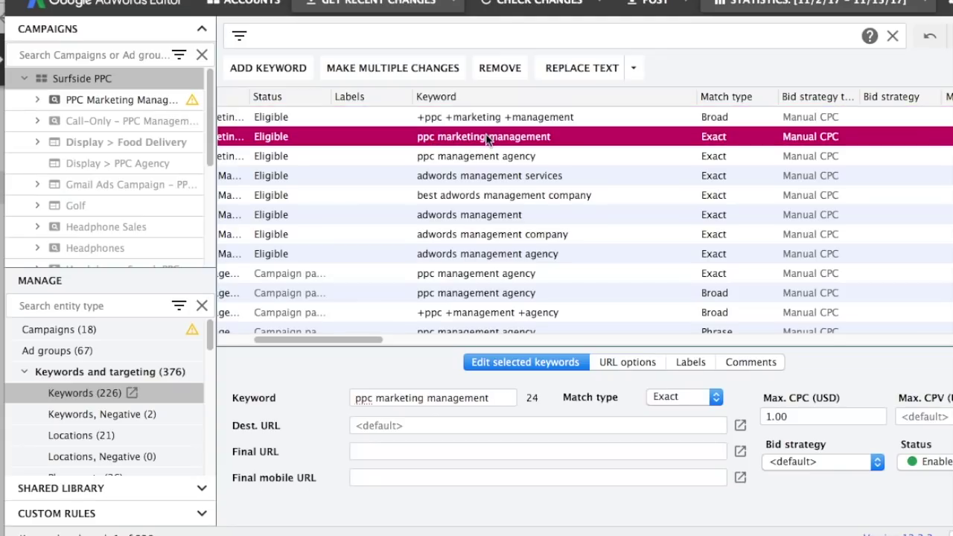
pyautogui.keyDown('shift'); pyautogui.click(494, 274); pyautogui.keyUp('shift')
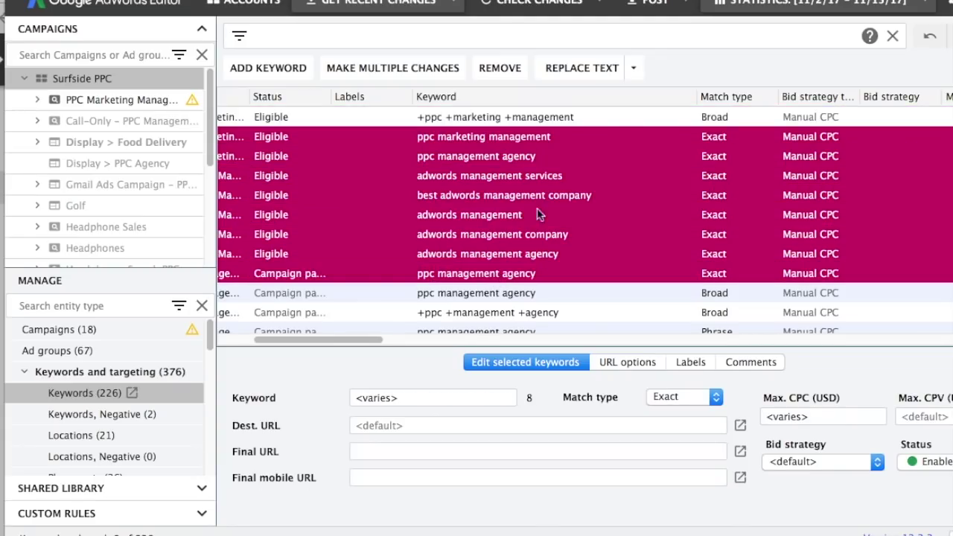
pyautogui.click(877, 464)
pyautogui.click(848, 462)
pyautogui.click(714, 397)
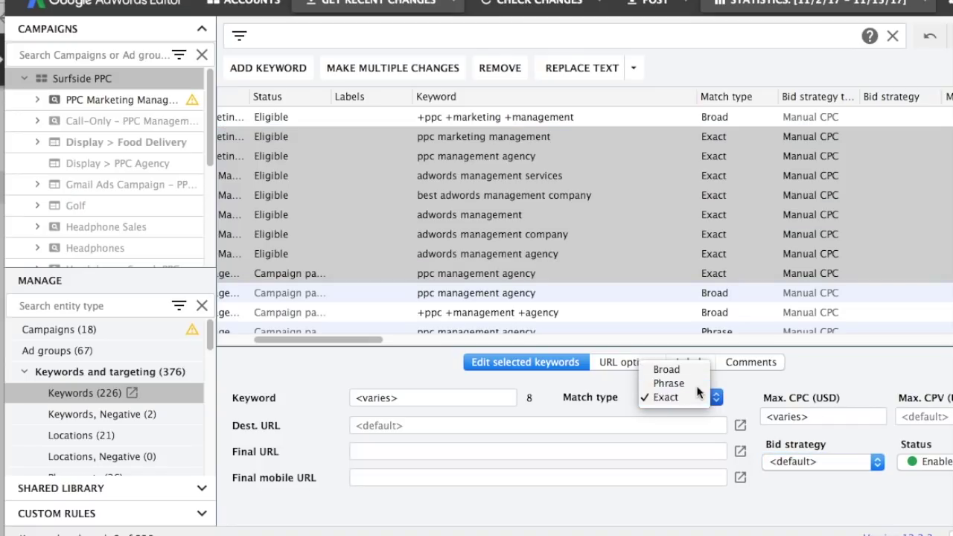
pyautogui.click(673, 383)
pyautogui.doubleClick(588, 257)
pyautogui.scroll(-3, 562, 191)
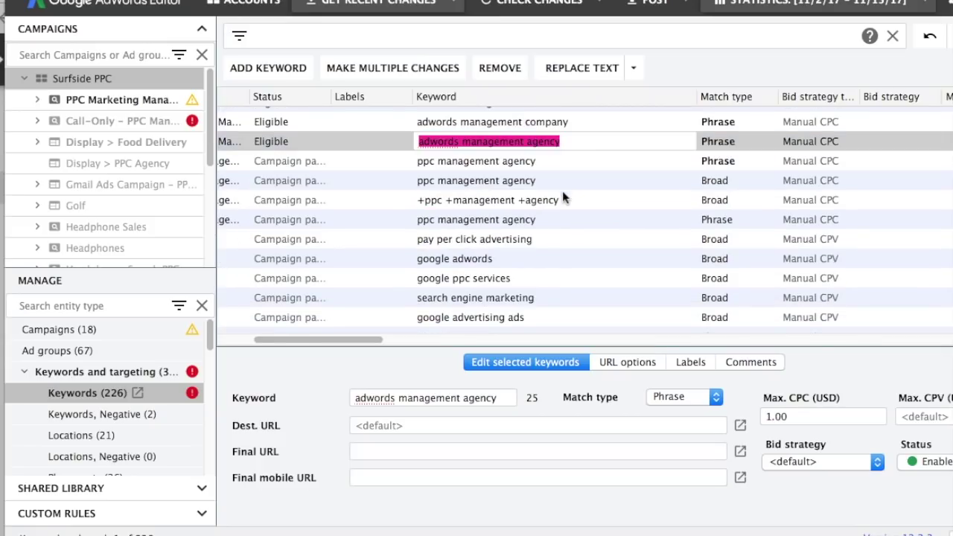
# Change the five broad-match keywords from "pay per click advertising" through "google advertising ads" to the Exact match type.
pyautogui.click(456, 220)
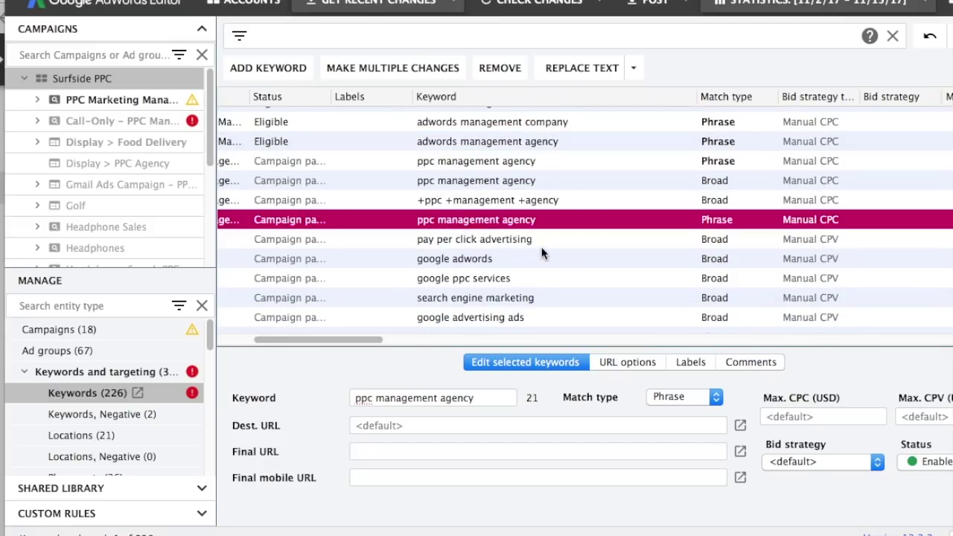
pyautogui.click(472, 239)
pyautogui.scroll(-3, 629, 241)
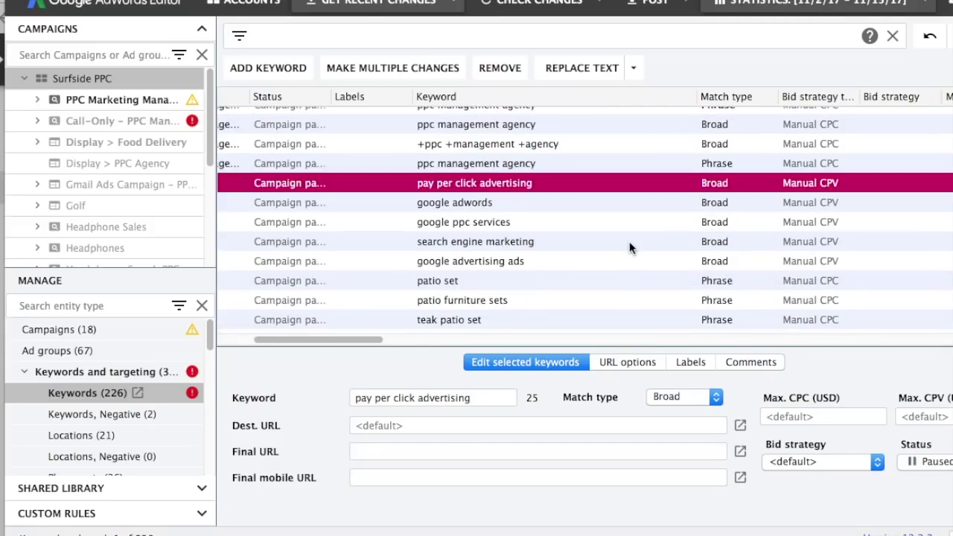
pyautogui.keyDown('shift'); pyautogui.click(463, 208); pyautogui.keyUp('shift')
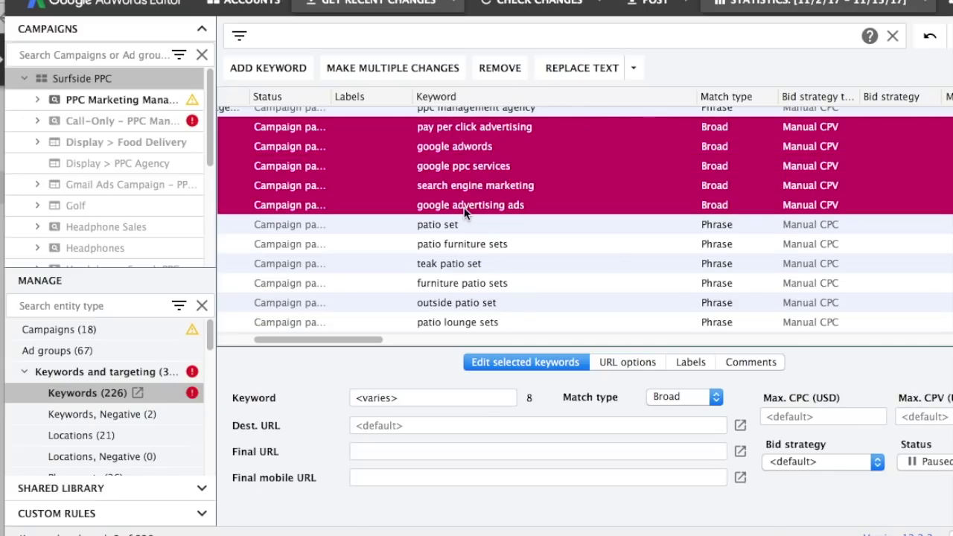
pyautogui.click(713, 397)
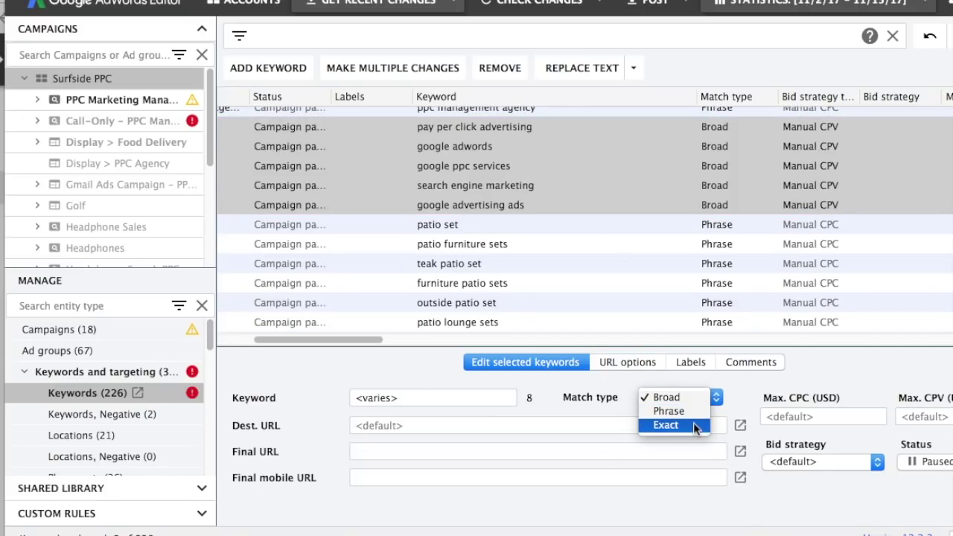
pyautogui.click(693, 422)
pyautogui.click(564, 226)
pyautogui.scroll(-5, 562, 231)
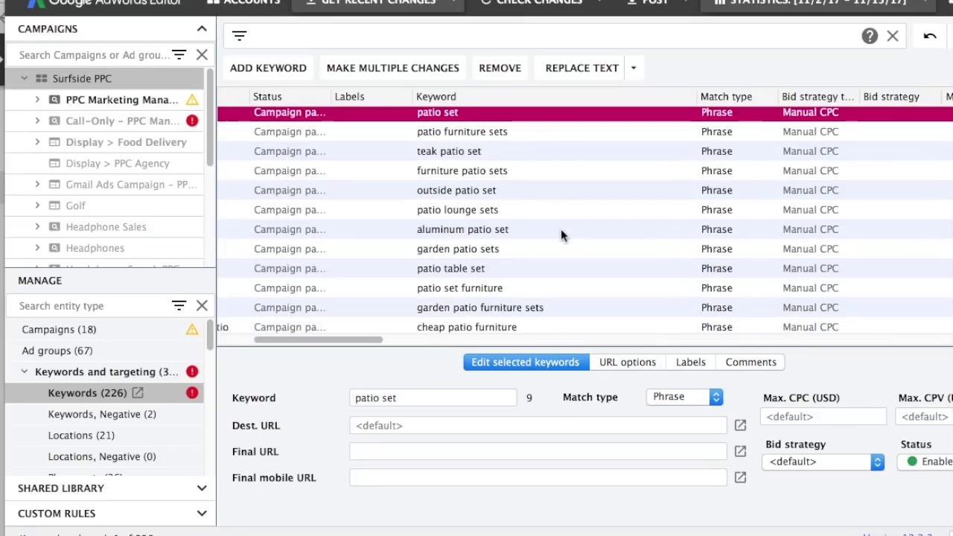
# Set the maximum CPC to 1.50 for all keywords from "patio set" through "cheap patio furniture sets".
pyautogui.scroll(-2, 560, 237)
pyautogui.keyDown('shift'); pyautogui.click(529, 312); pyautogui.keyUp('shift')
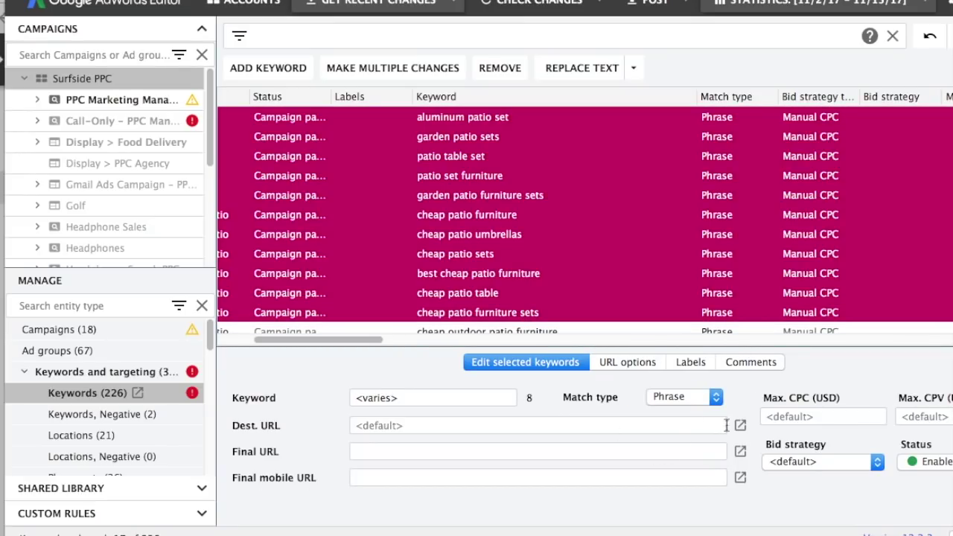
pyautogui.click(795, 418)
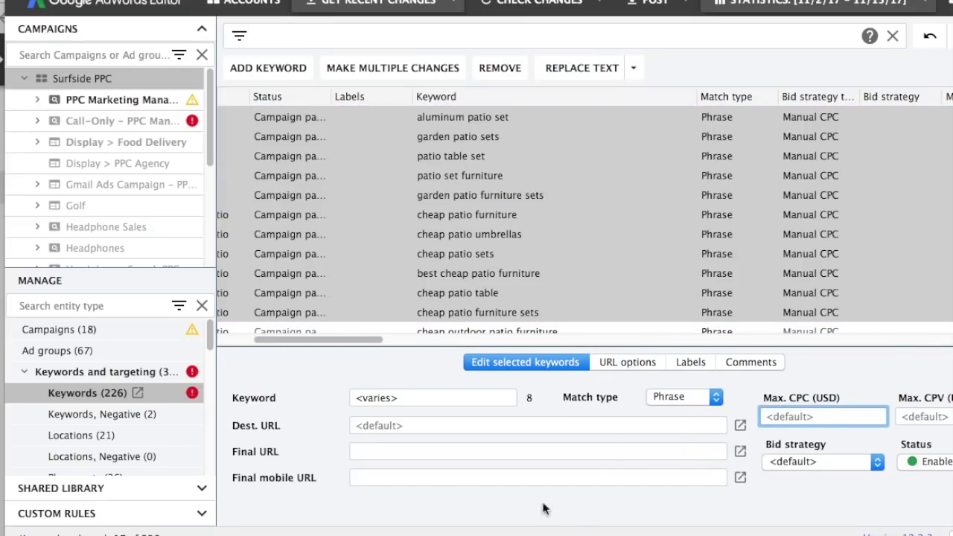
pyautogui.moveTo(295, 341); pyautogui.dragTo(340, 342)
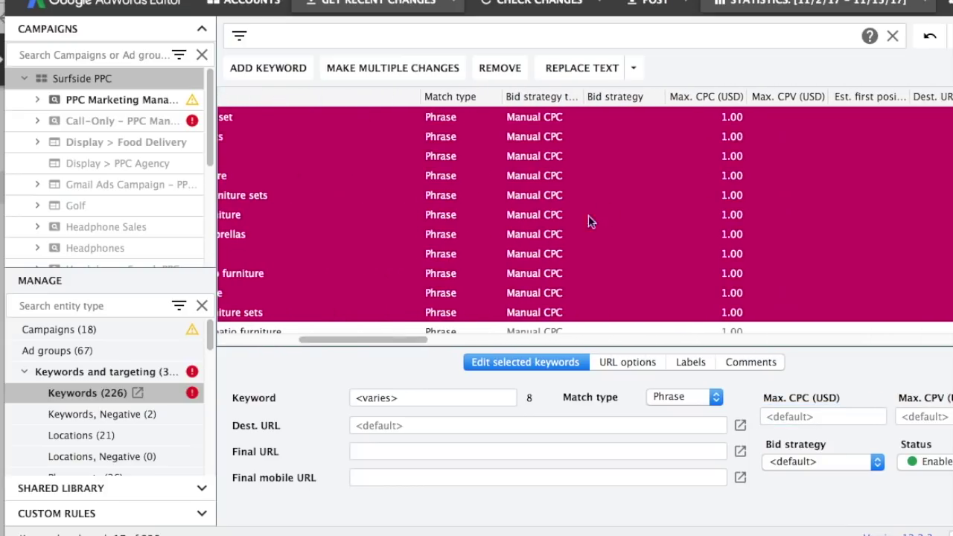
pyautogui.click(804, 419)
pyautogui.write('1.50')
pyautogui.click(610, 254)
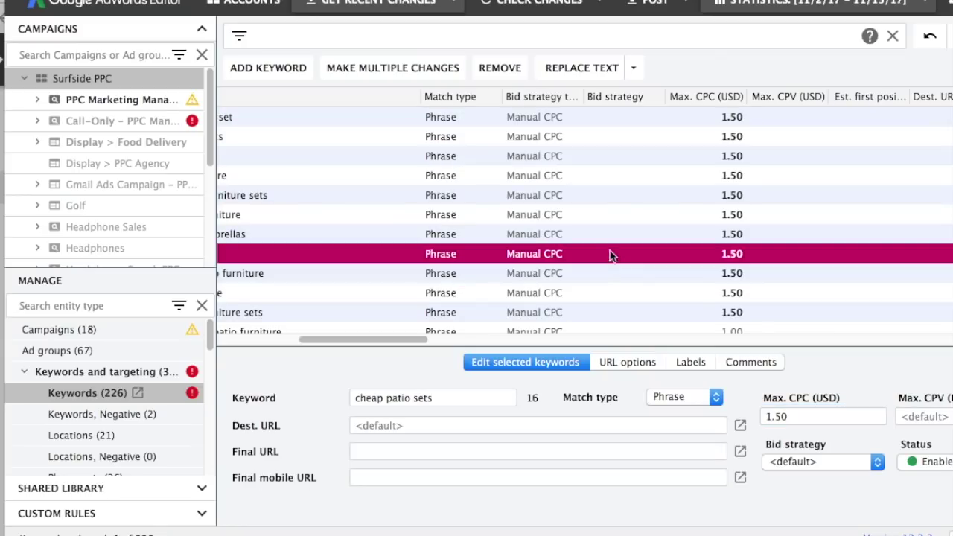
# List the expanded text ads of the PPC Marketing Management campaign, with the keywords and targeting group collapsed.
pyautogui.click(140, 101)
pyautogui.scroll(-2, 45, 372)
pyautogui.scroll(2, 42, 365)
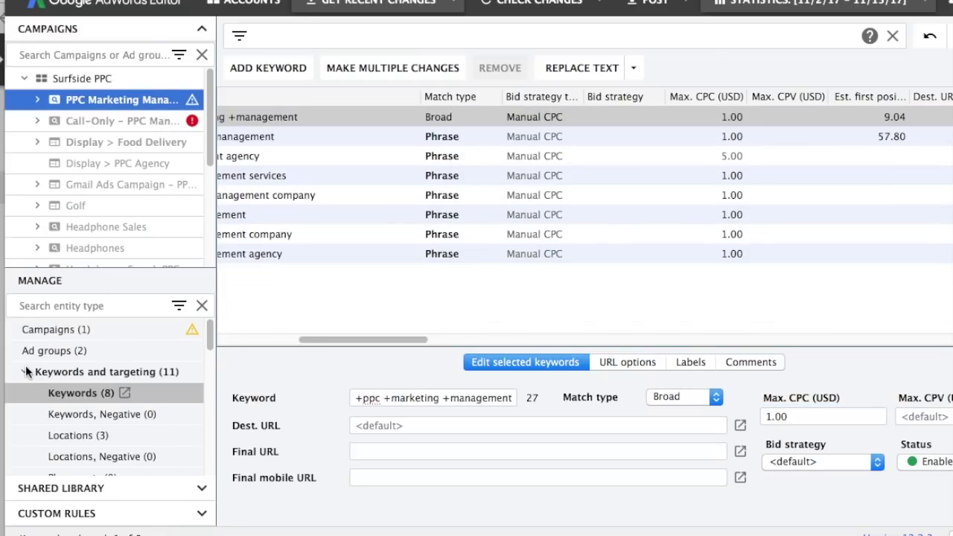
pyautogui.click(27, 372)
pyautogui.click(41, 393)
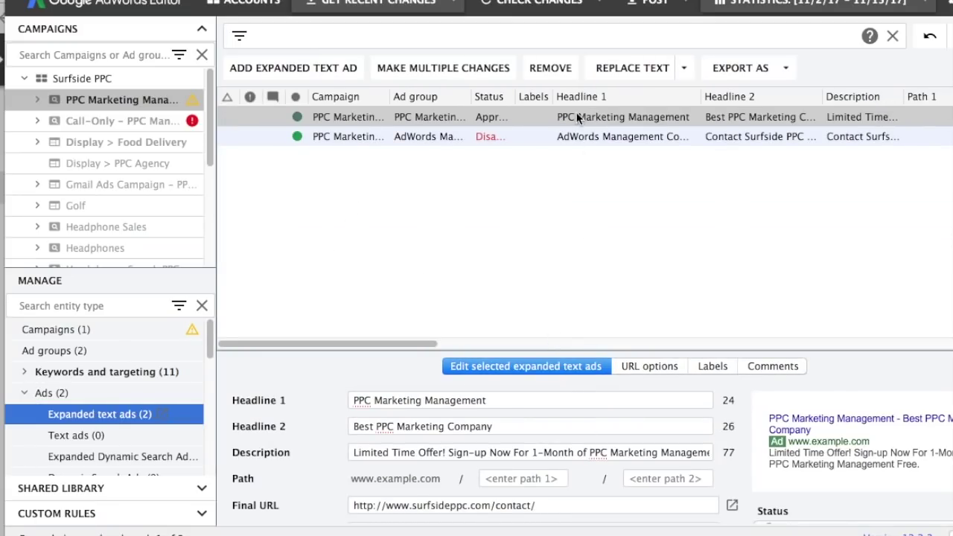
pyautogui.keyDown('shift'); pyautogui.click(575, 138); pyautogui.keyUp('shift')
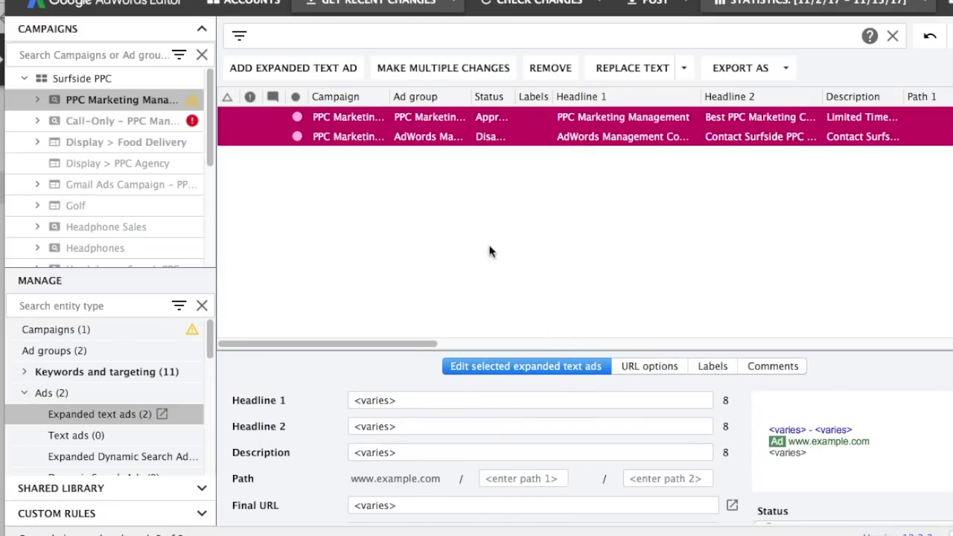
pyautogui.click(427, 506)
pyautogui.write('http://www.surfsideppc.com/')
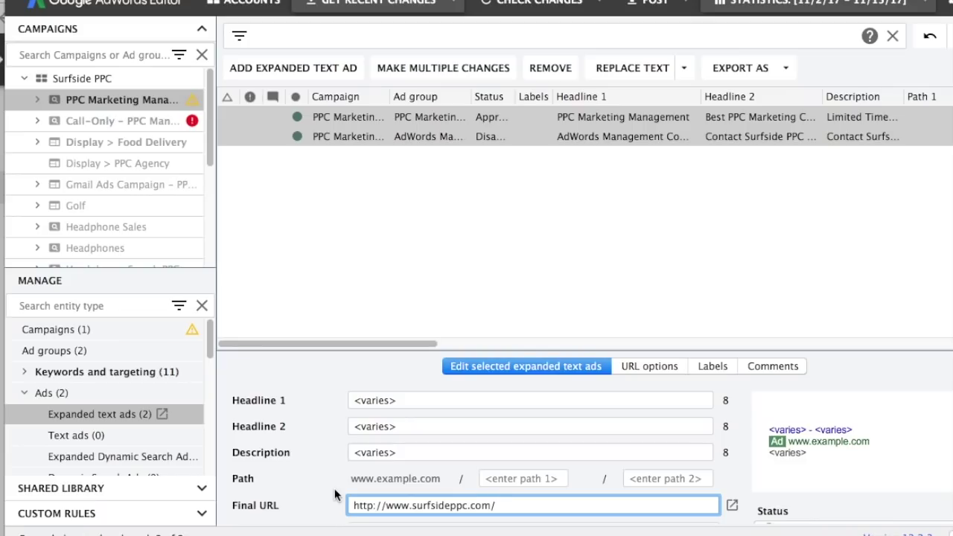
pyautogui.write('google-adwords/')
pyautogui.click(459, 261)
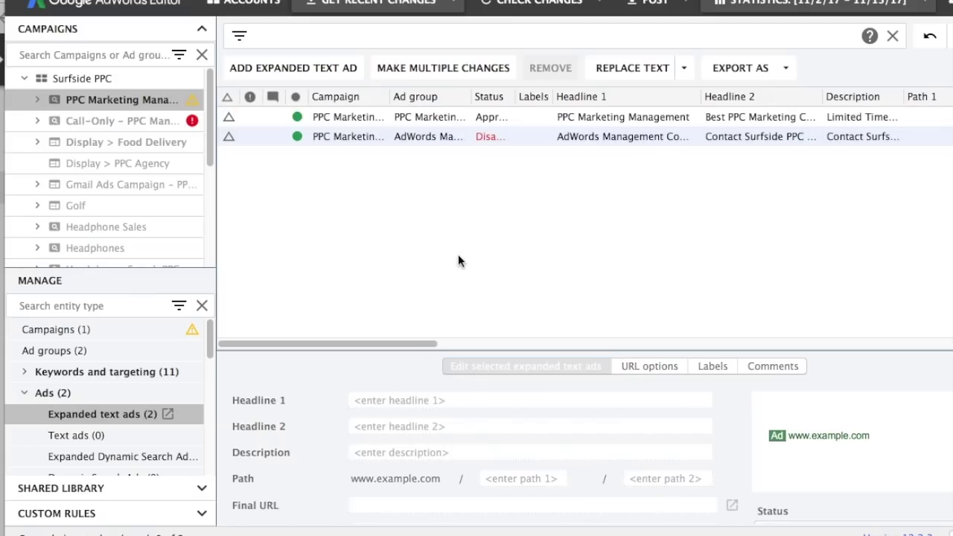
# Change Headline 1 of both expanded text ads to "Surfside PPC Management".
pyautogui.click(559, 119)
pyautogui.keyDown('shift'); pyautogui.click(560, 136); pyautogui.keyUp('shift')
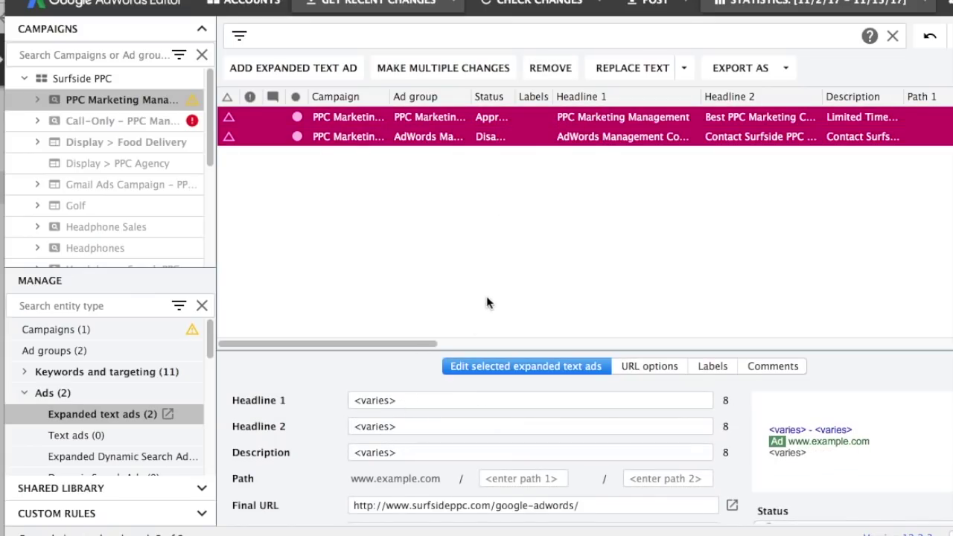
pyautogui.click(402, 402)
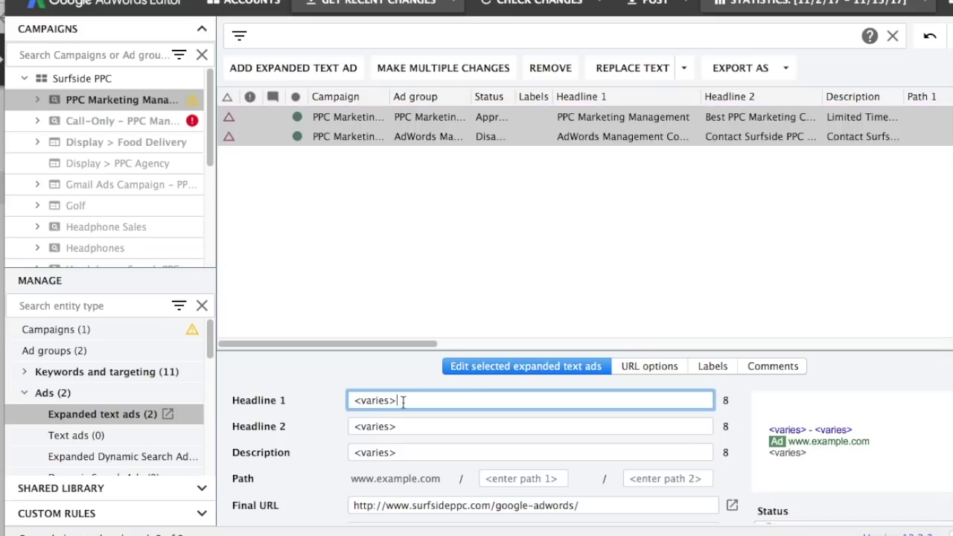
pyautogui.write('Surfside PPC Management')
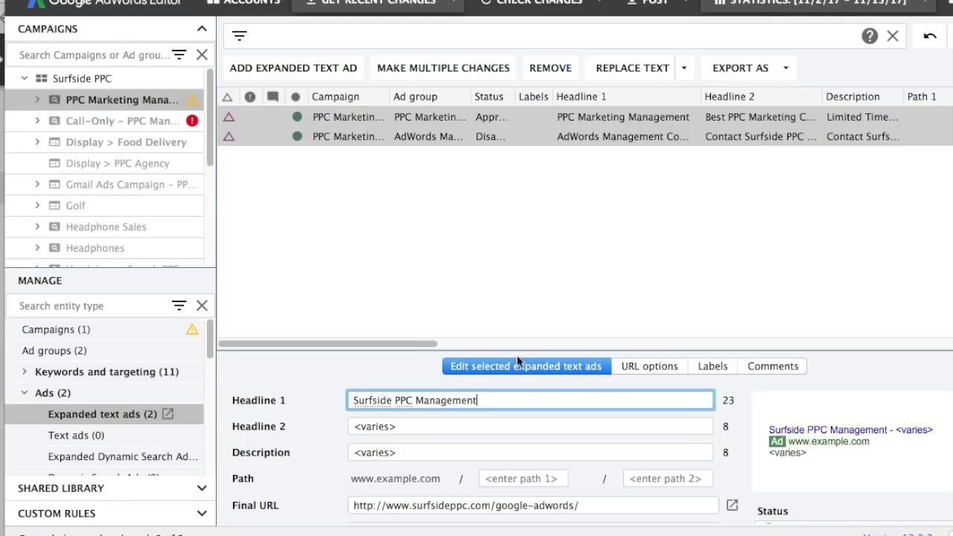
pyautogui.click(564, 323)
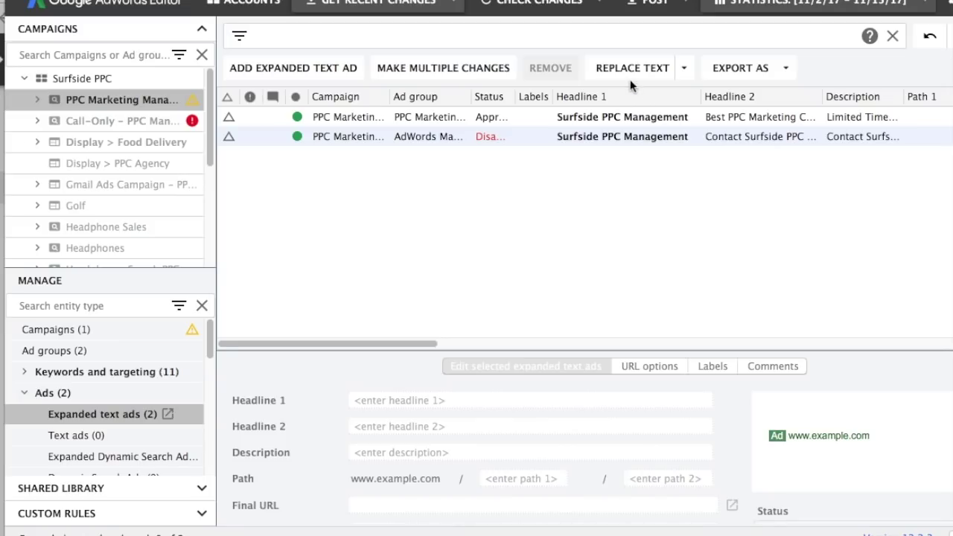
# Replace the text "Surfside PPC Management" with "Surfside Pay-Per-Click Management" in all applicable fields of both expanded text ads.
pyautogui.click(612, 117)
pyautogui.keyDown('shift'); pyautogui.click(599, 137); pyautogui.keyUp('shift')
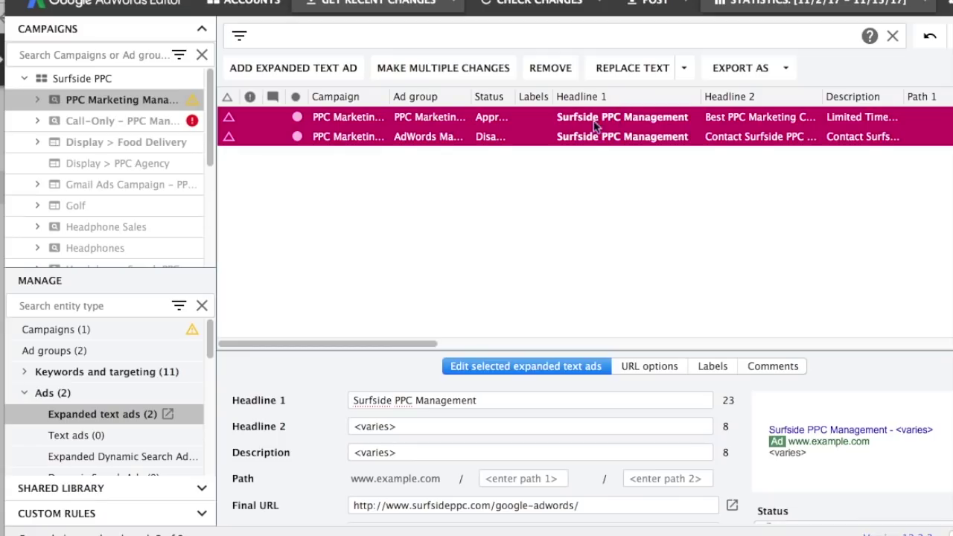
pyautogui.click(640, 68)
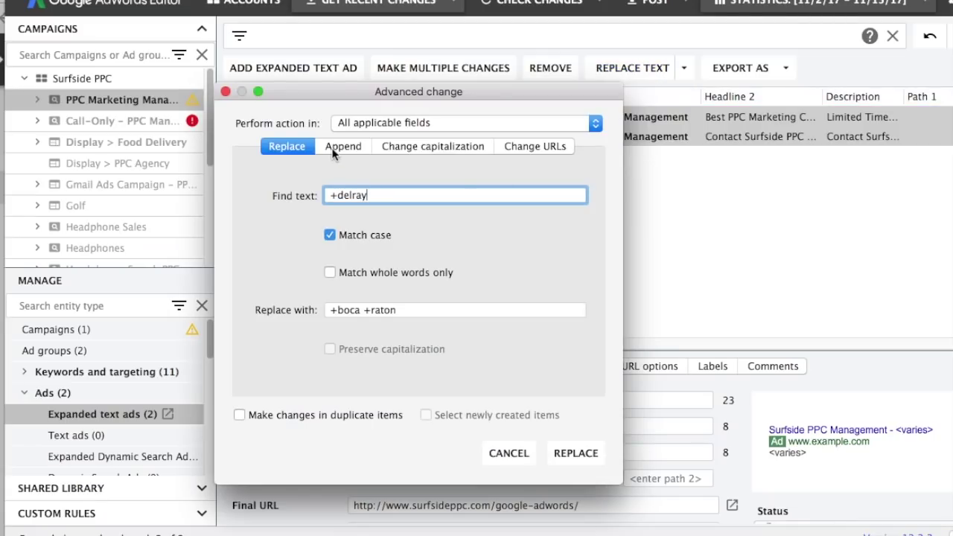
pyautogui.moveTo(374, 195); pyautogui.dragTo(307, 197)
pyautogui.write('Surfside PPC Management')
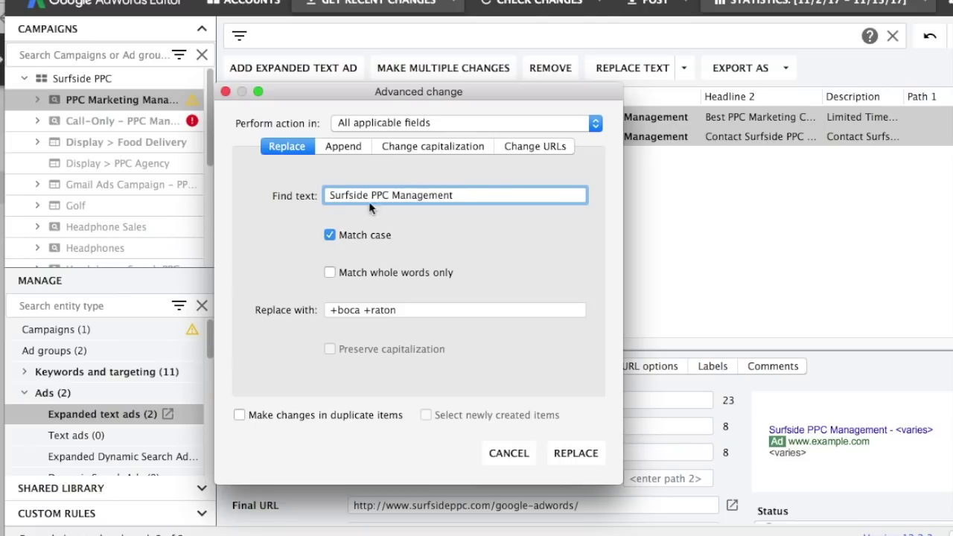
pyautogui.moveTo(415, 308); pyautogui.dragTo(203, 302)
pyautogui.write('Surfside Pay')
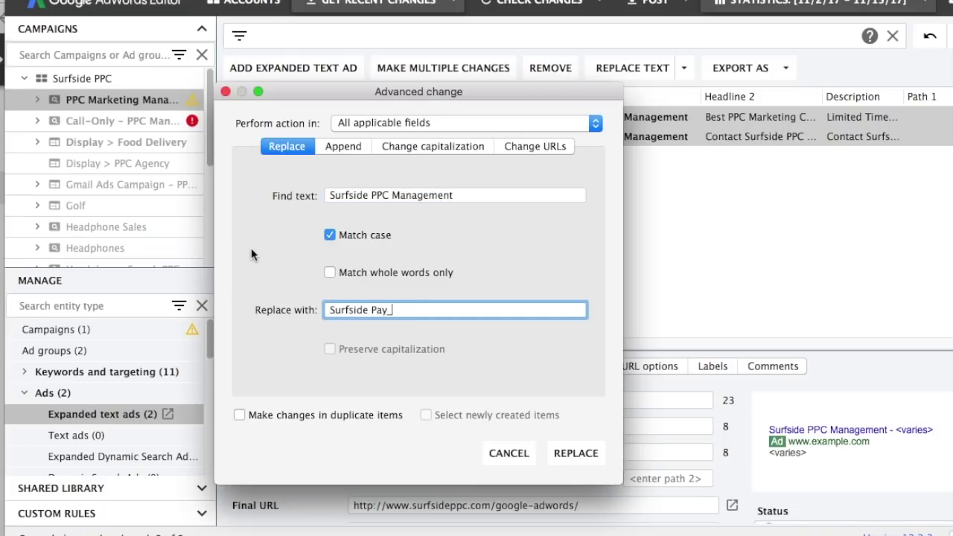
pyautogui.press('BackSpace')
pyautogui.write('-Per-Click Management')
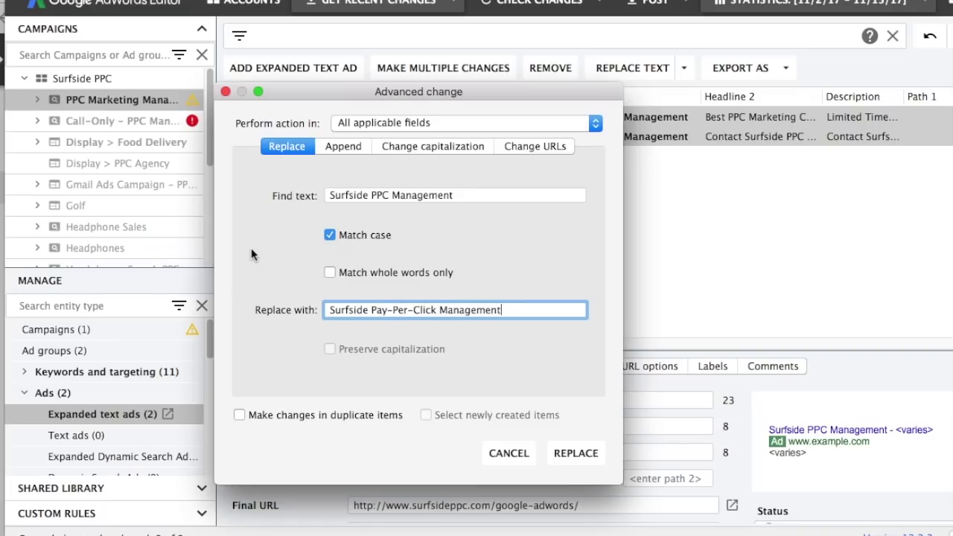
pyautogui.click(579, 455)
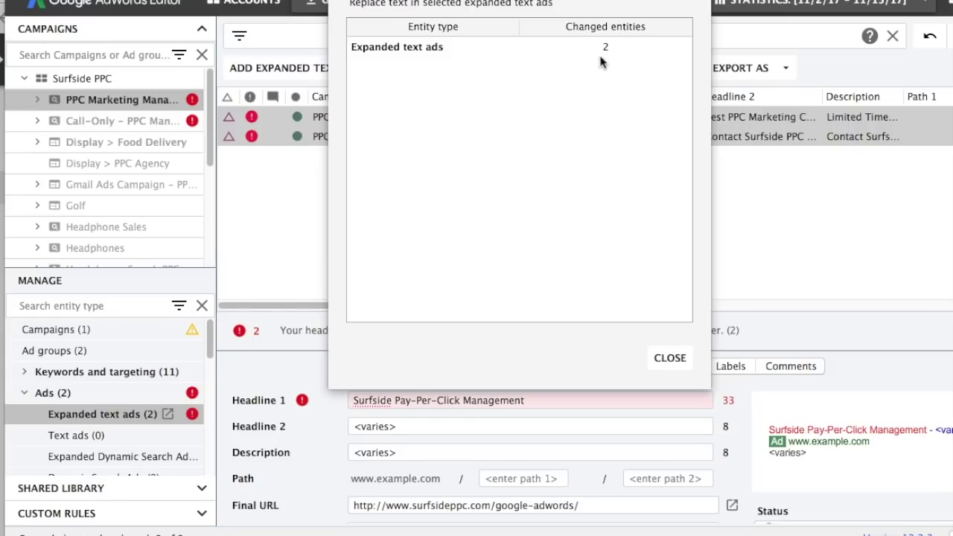
pyautogui.click(669, 356)
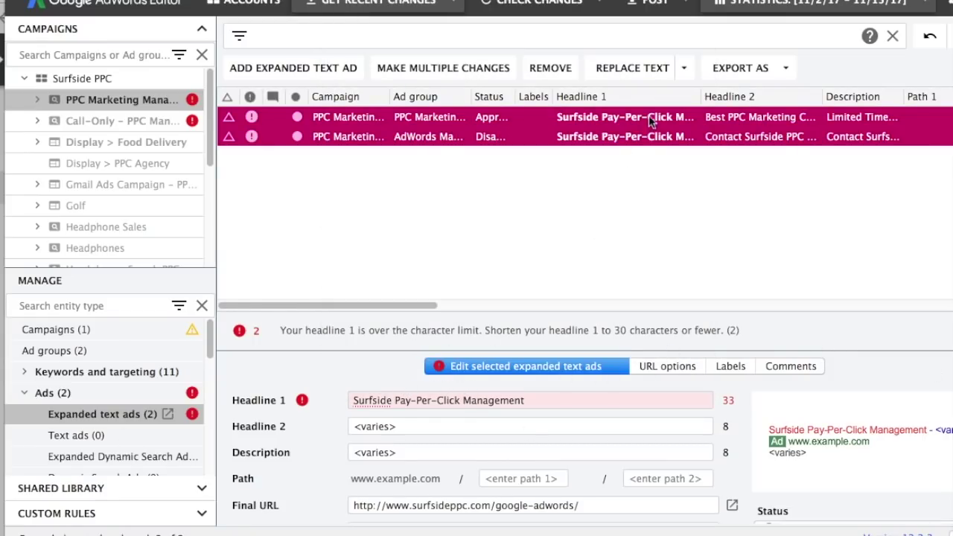
pyautogui.click(640, 226)
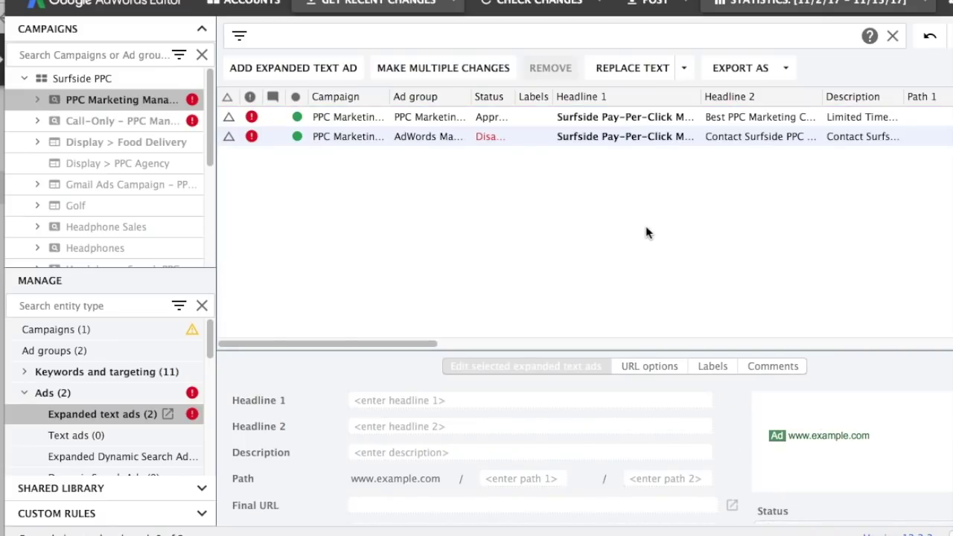